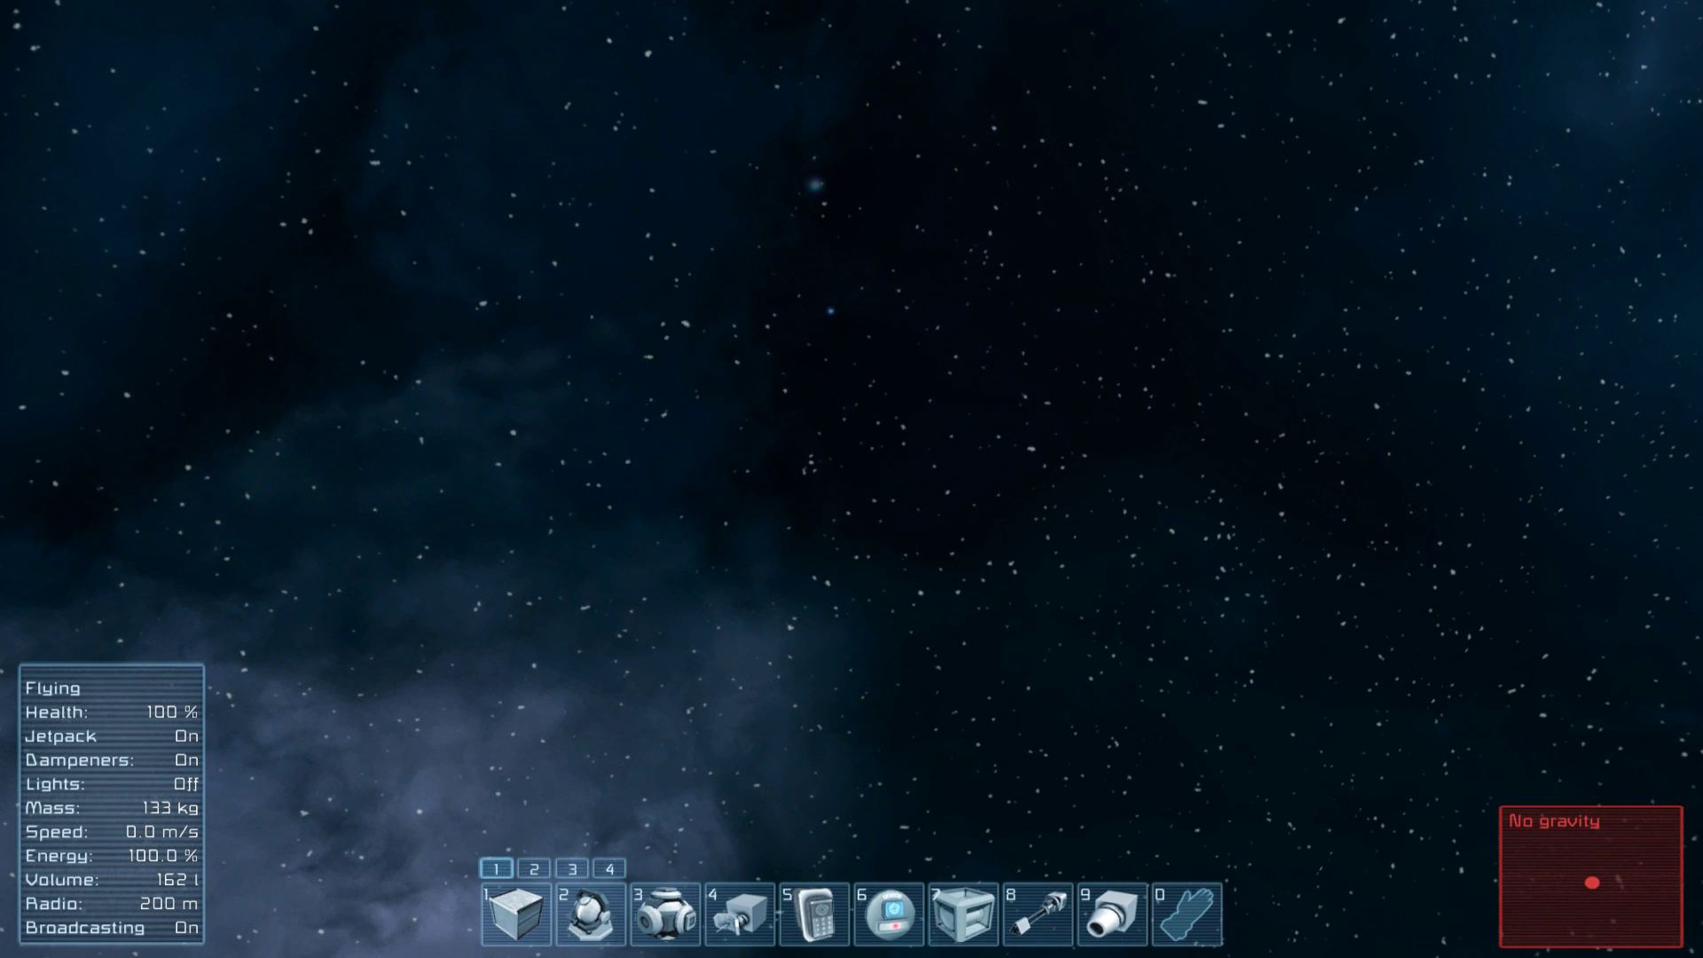
Start a new small ship in space and drag-build a cross of light armor blocks
key(g)
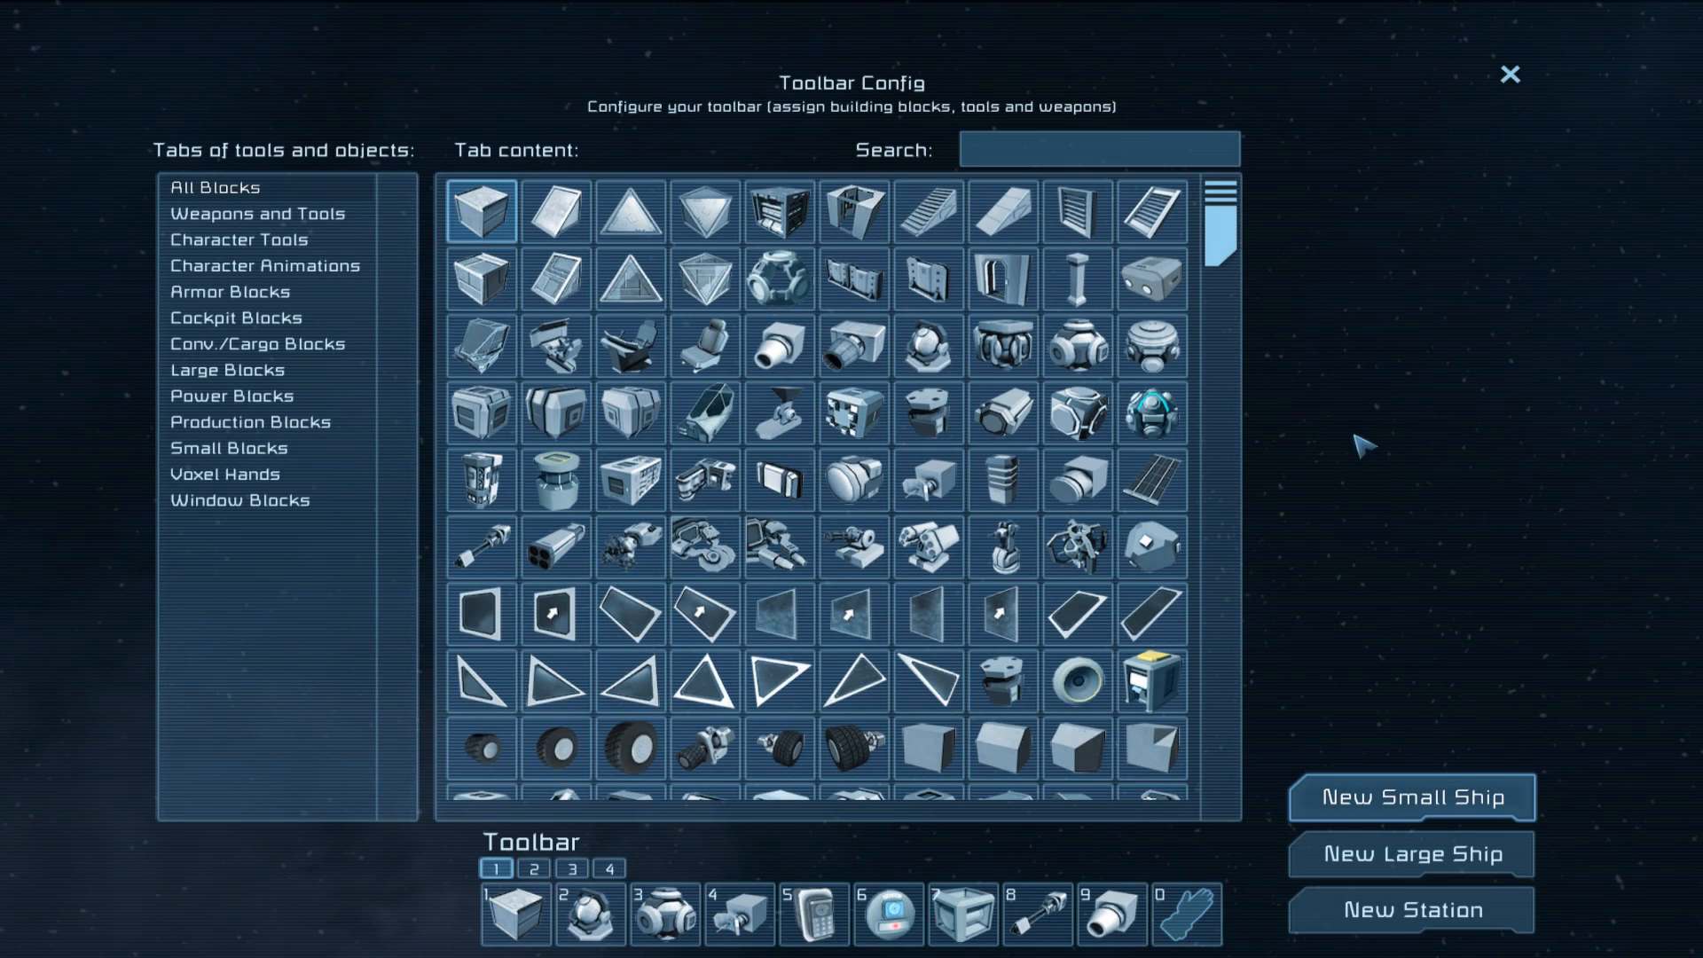
click(1488, 799)
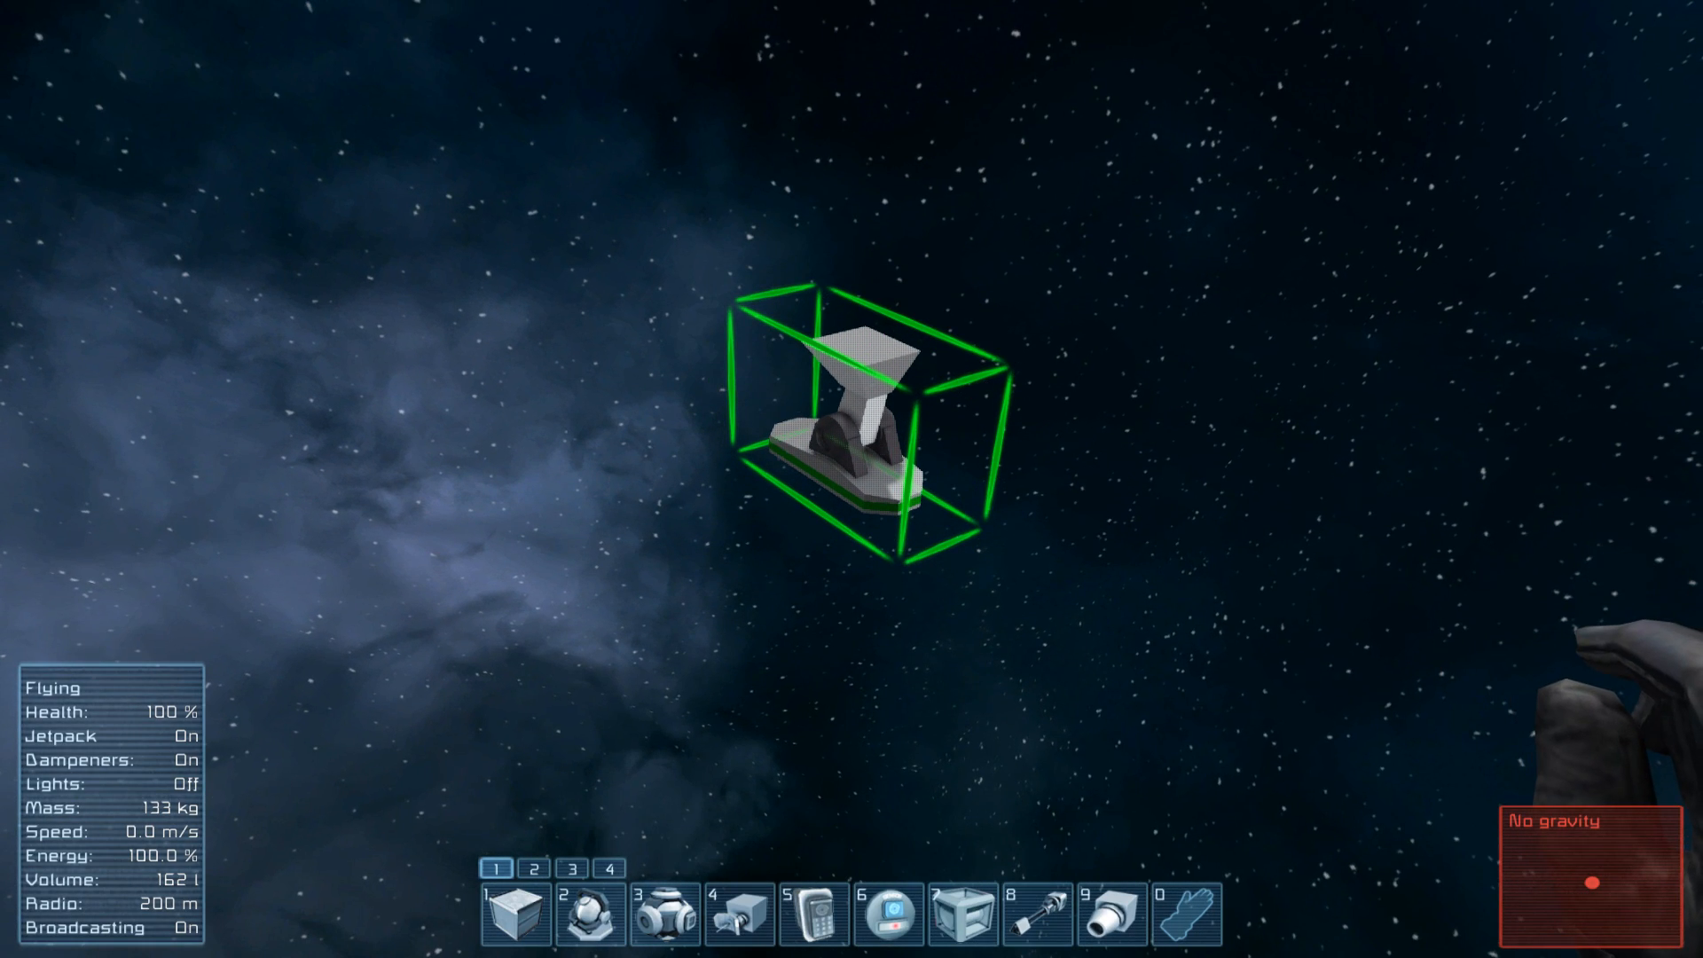
click(851, 479)
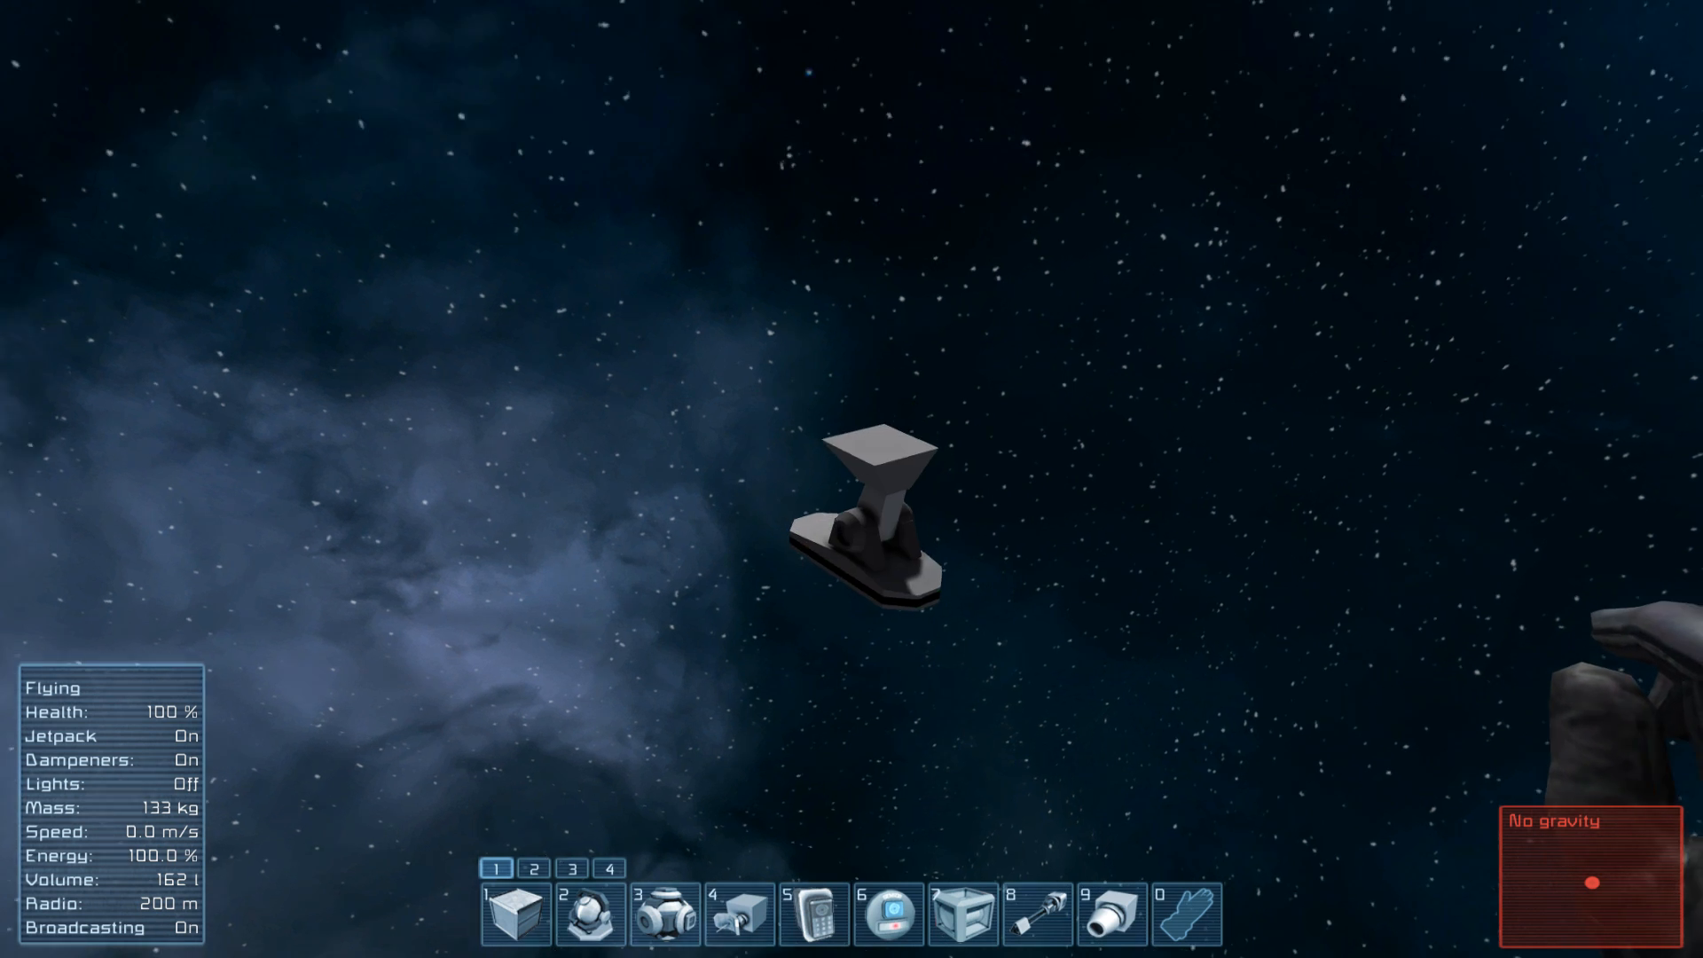
key(1)
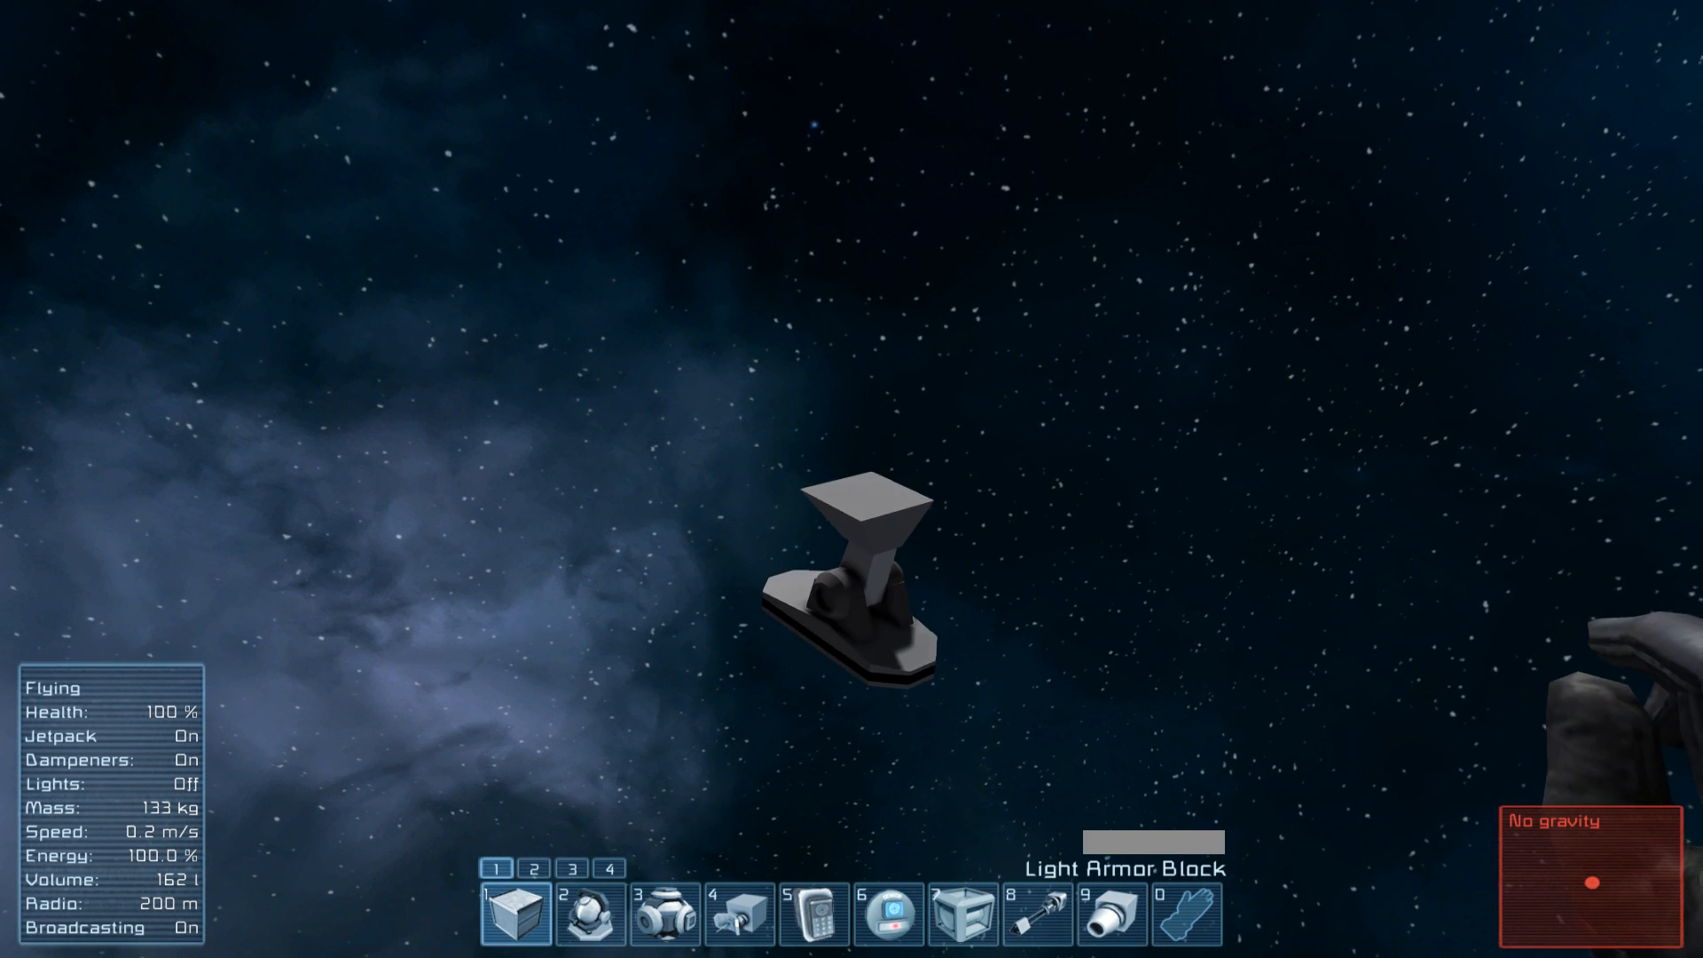
drag(851, 480, 851, 479)
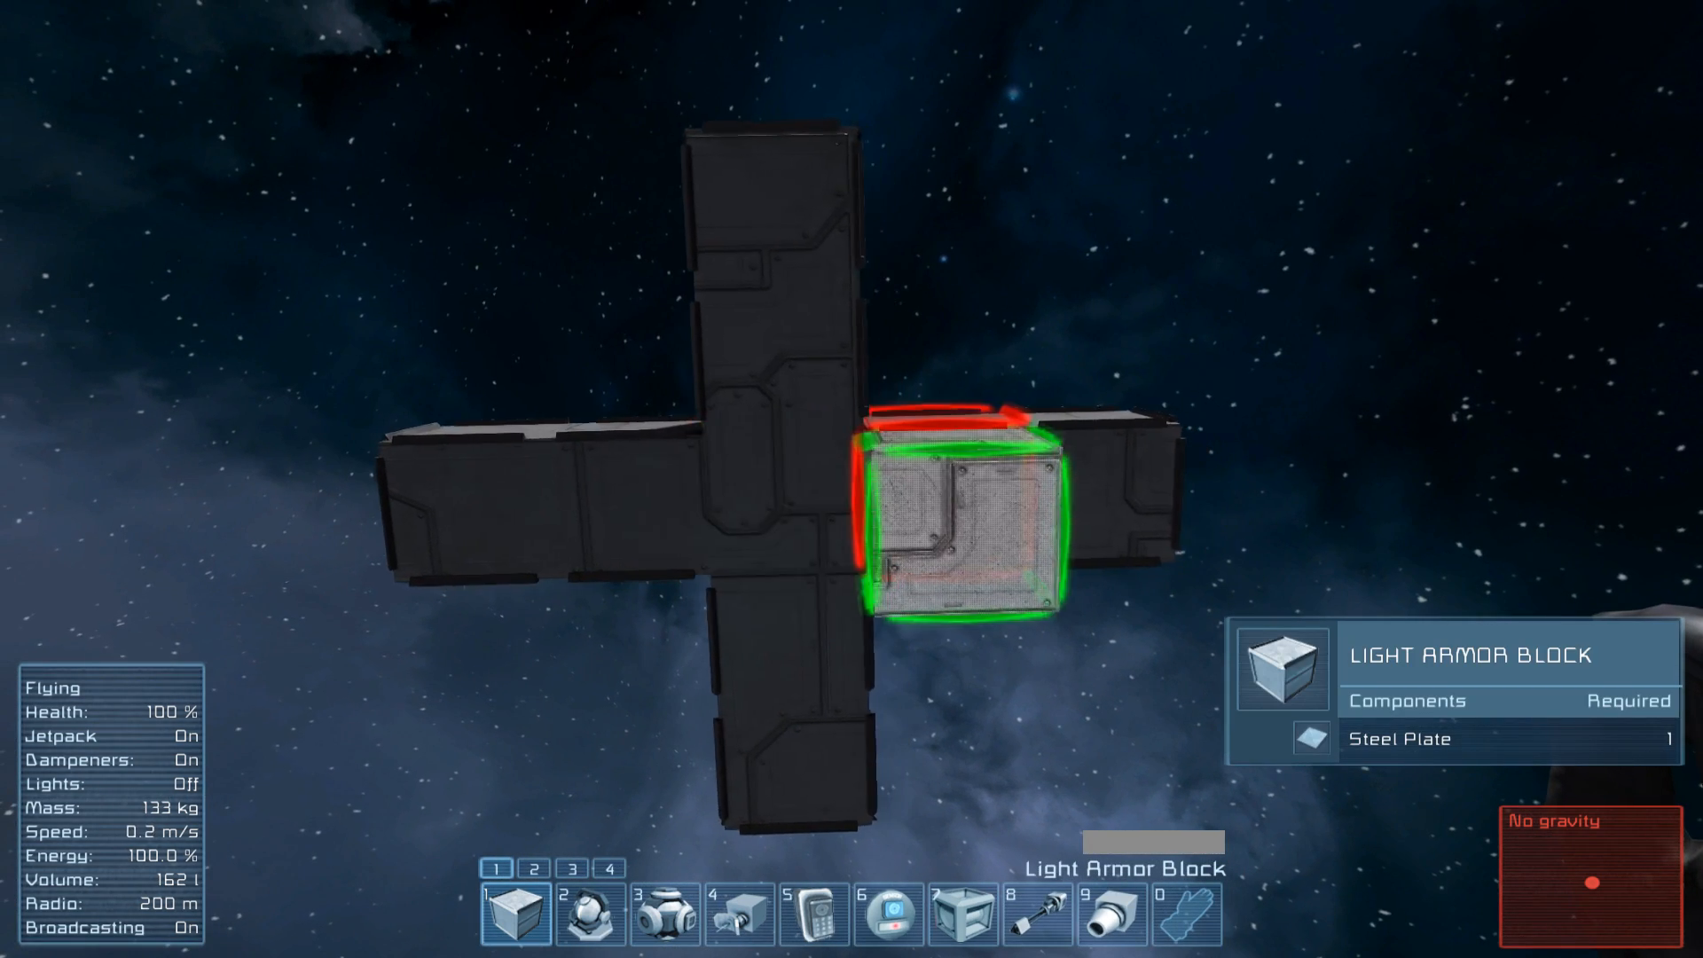
Load the 'Super Sensor, 800m range!' blueprint from the blueprint library
key(F10)
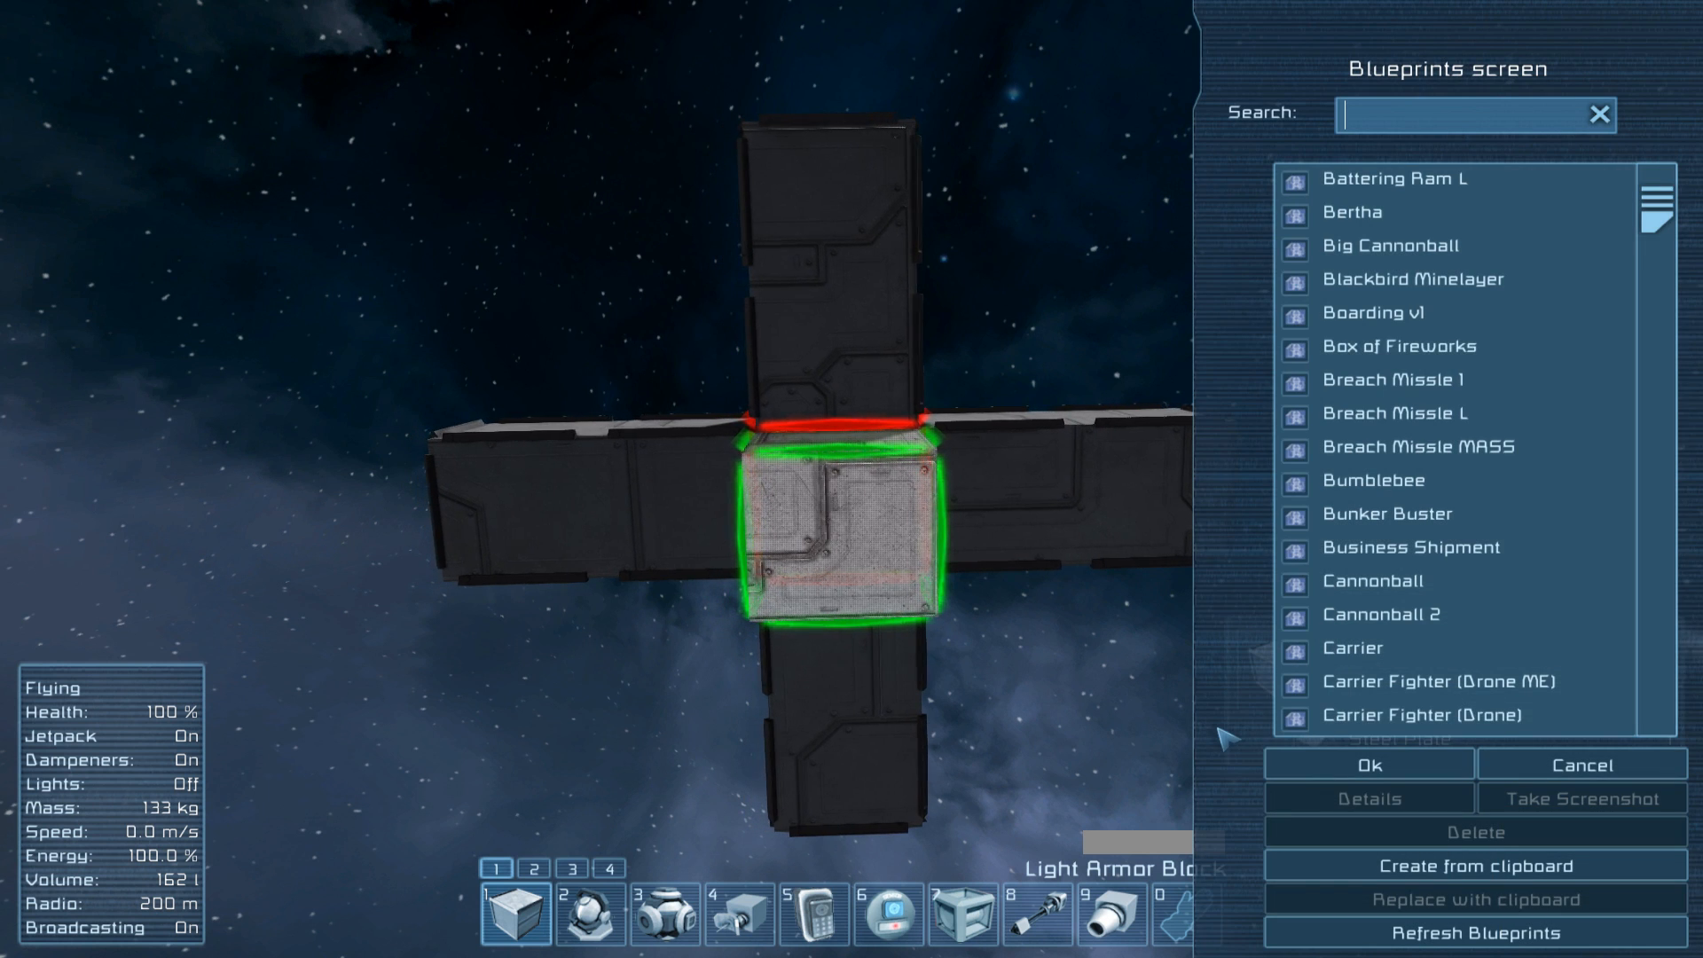
text(Sesn)
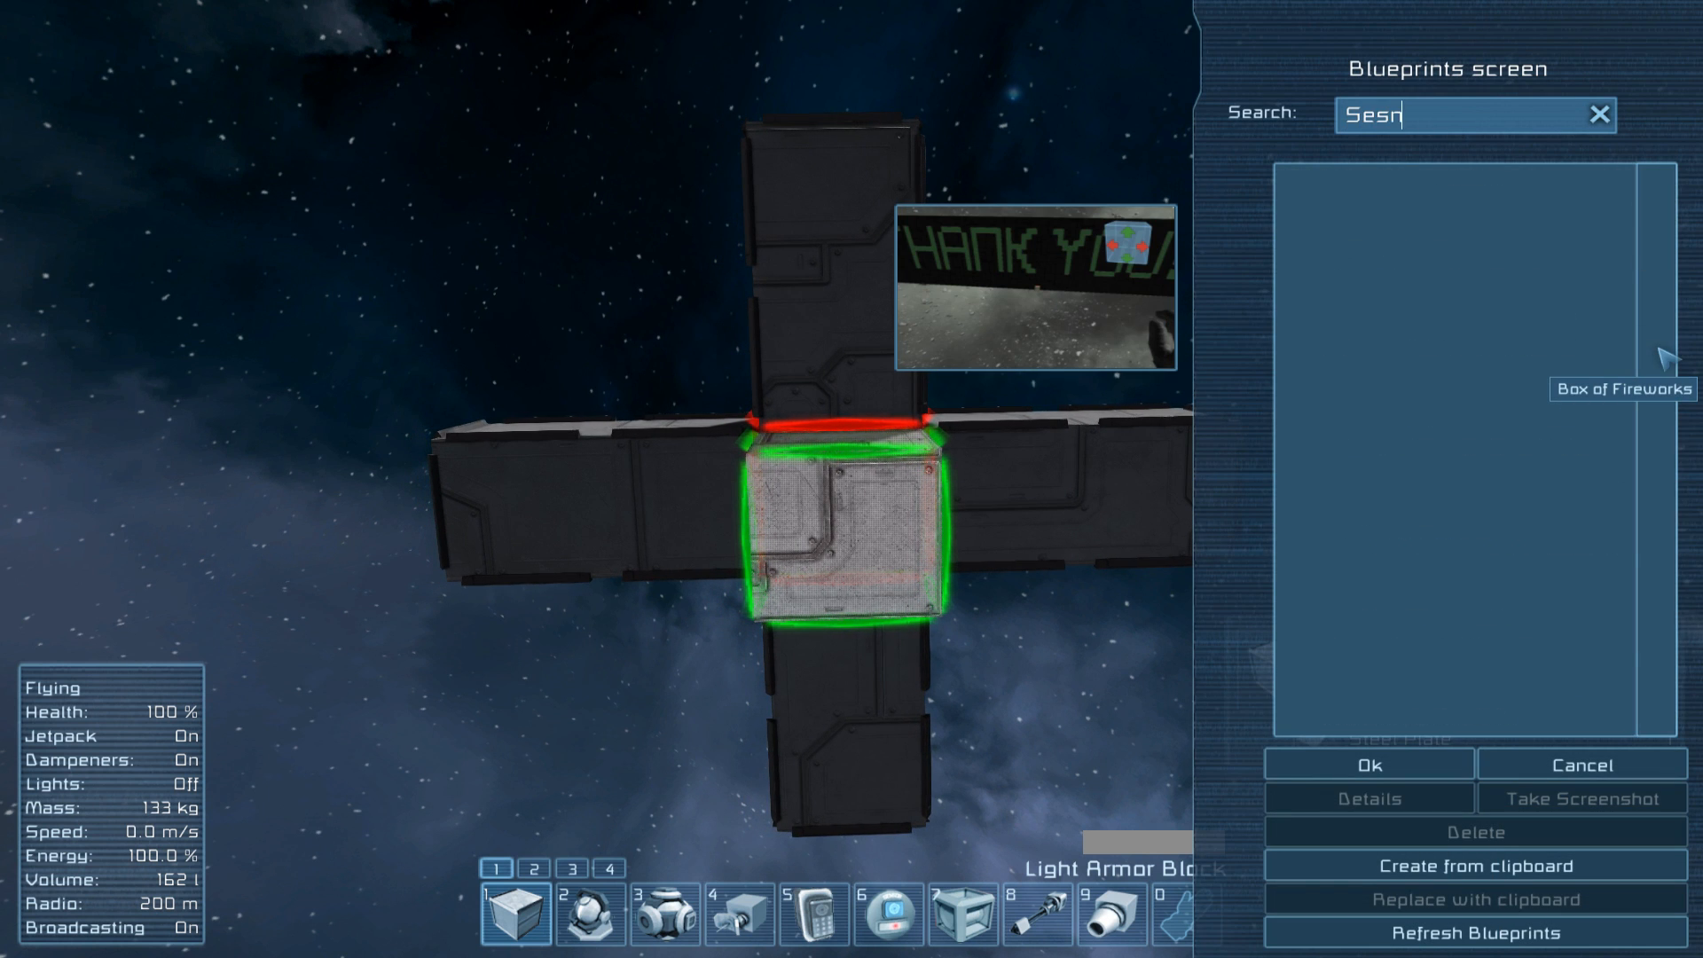
key(BackSpace)
key(BackSpace)
text(nsor)
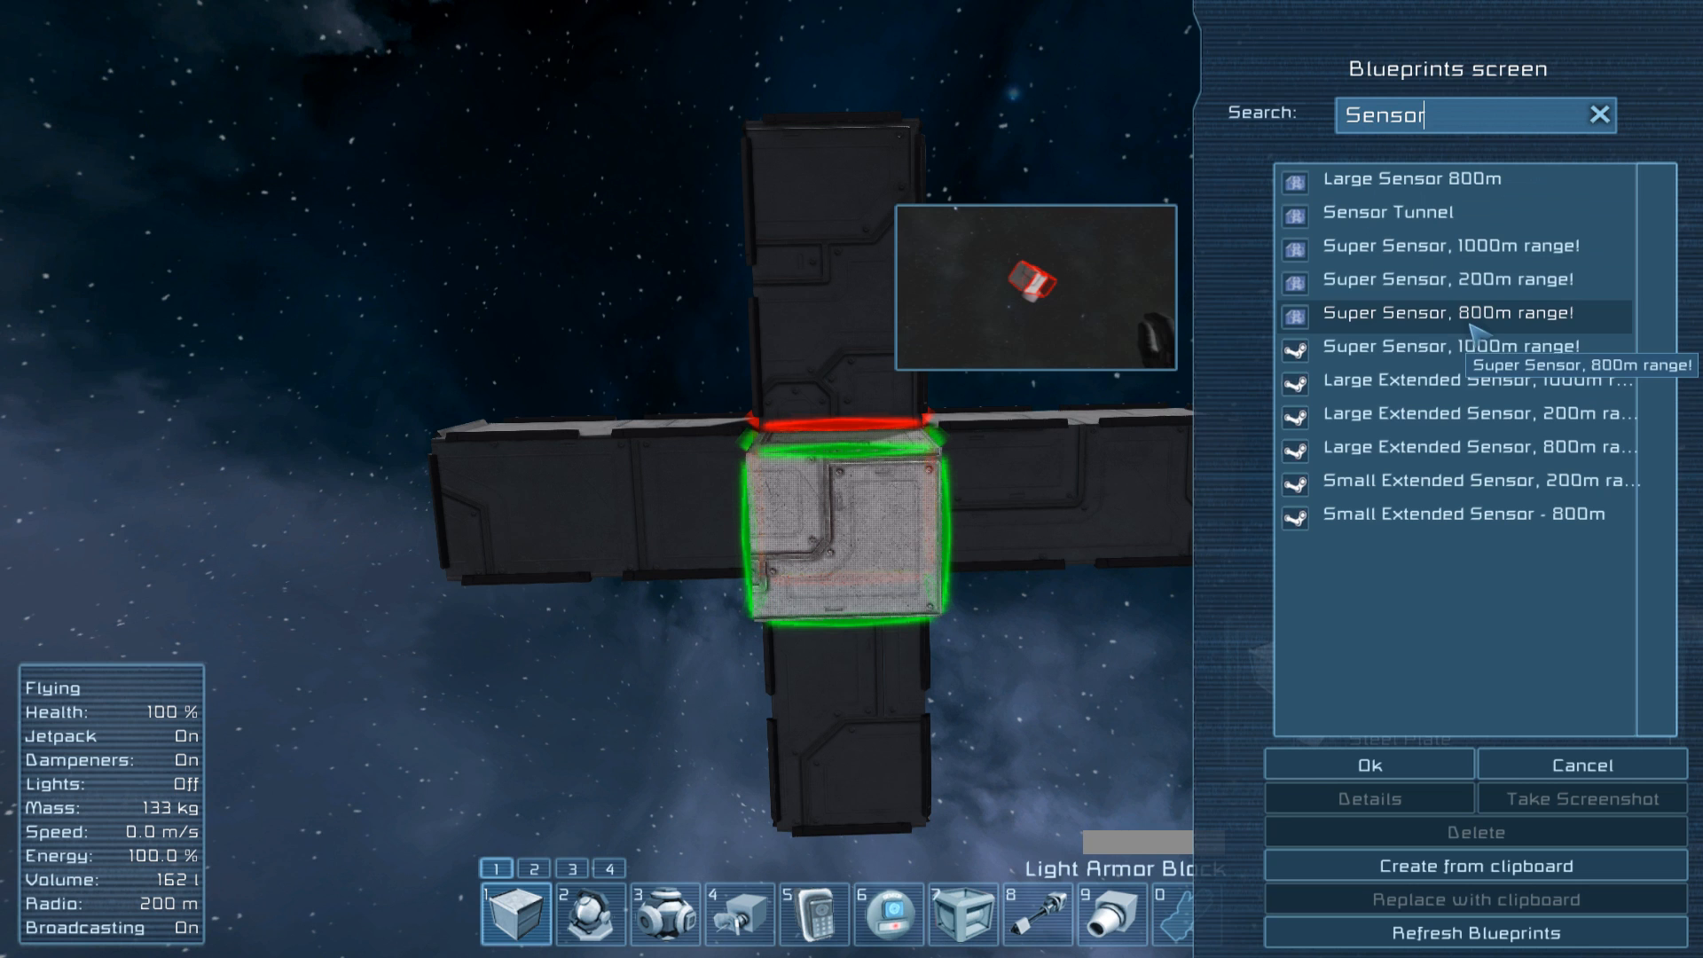
double_click(1503, 322)
key(Escape)
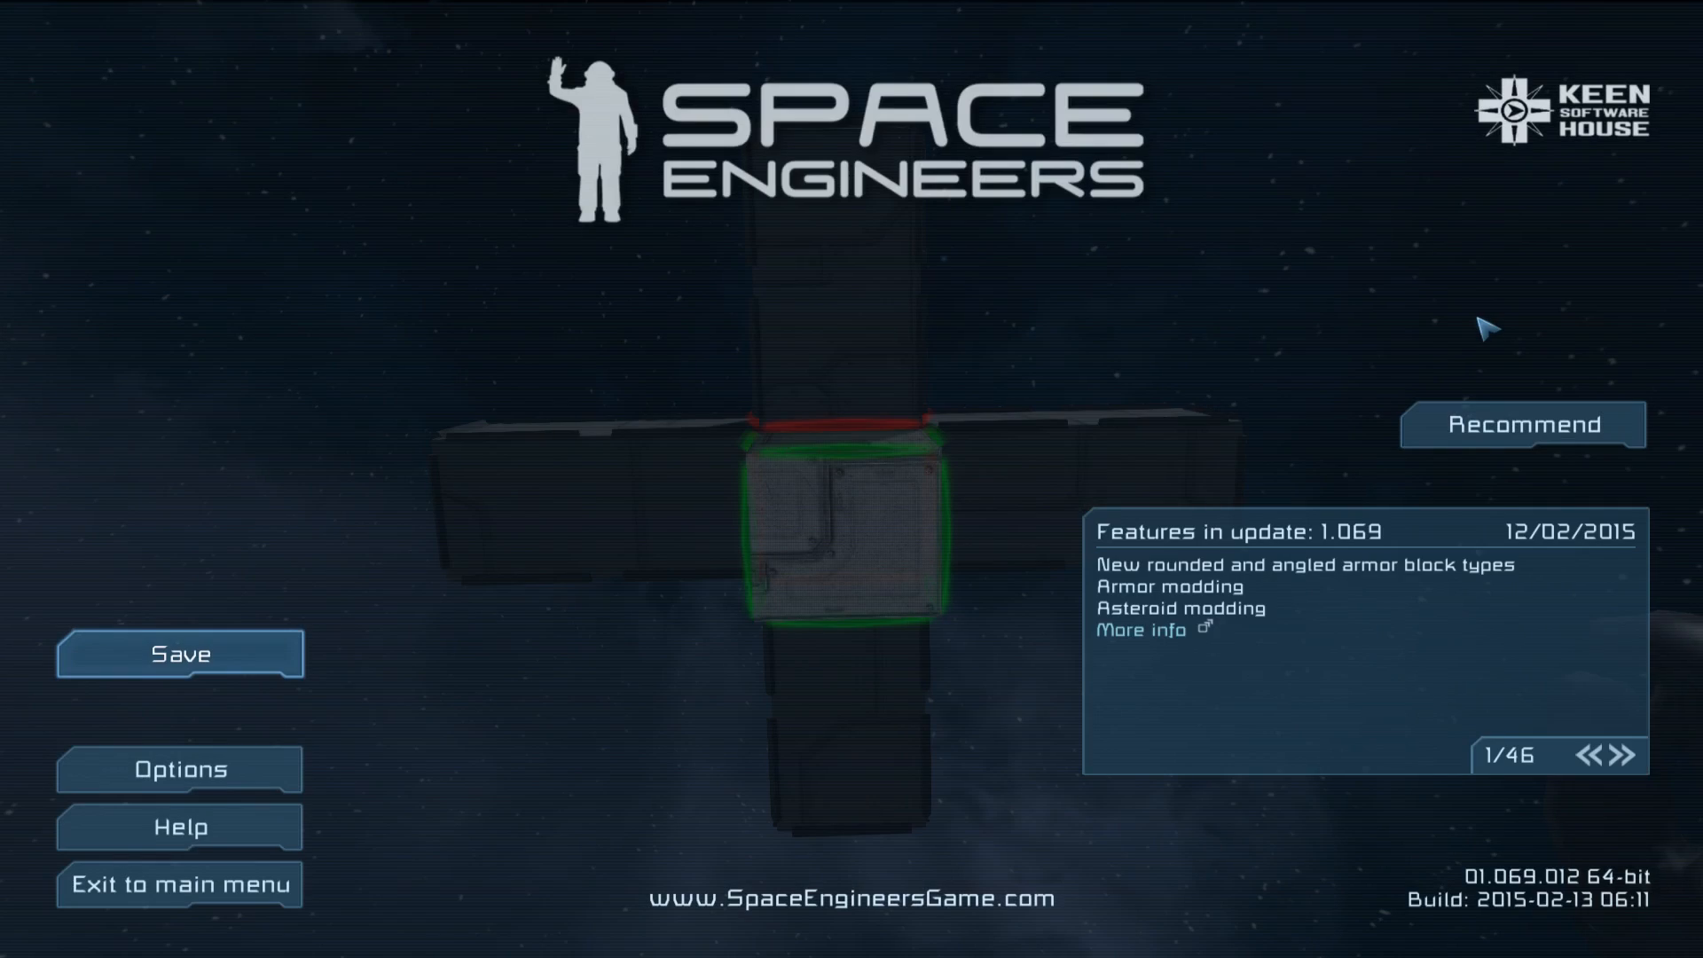
key(Escape)
key(0)
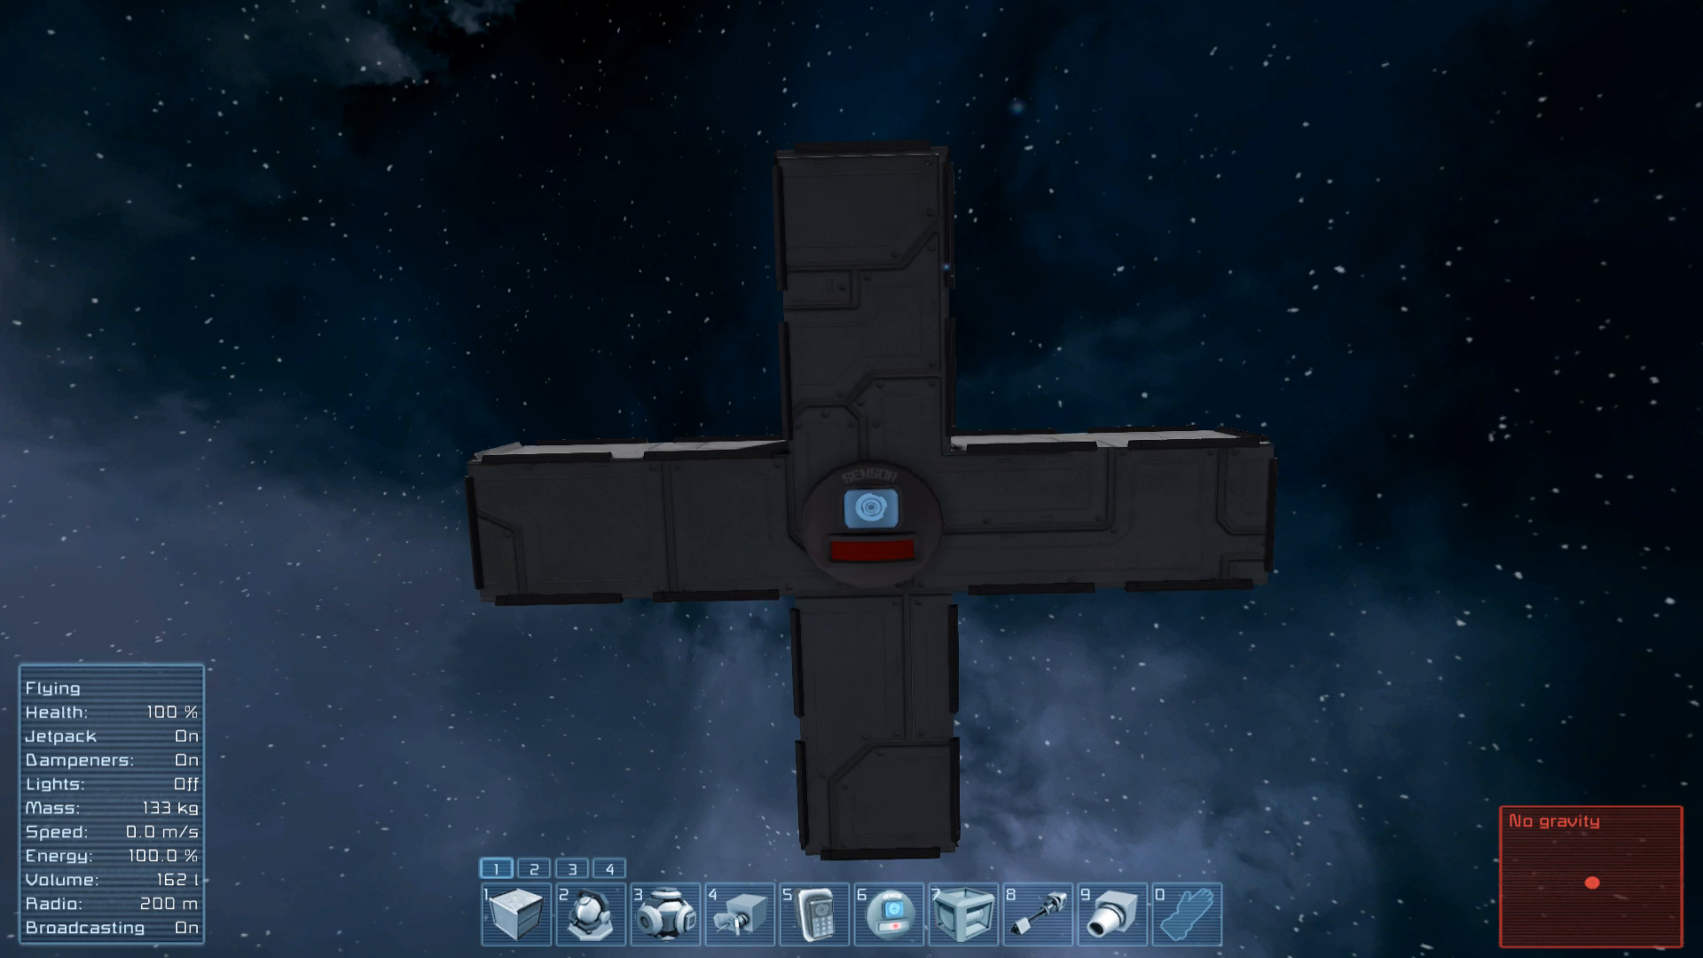
Paste sensor copies onto the centre and each arm of the cross's face
key(ctrl+v)
click(851, 479)
key(ctrl+v)
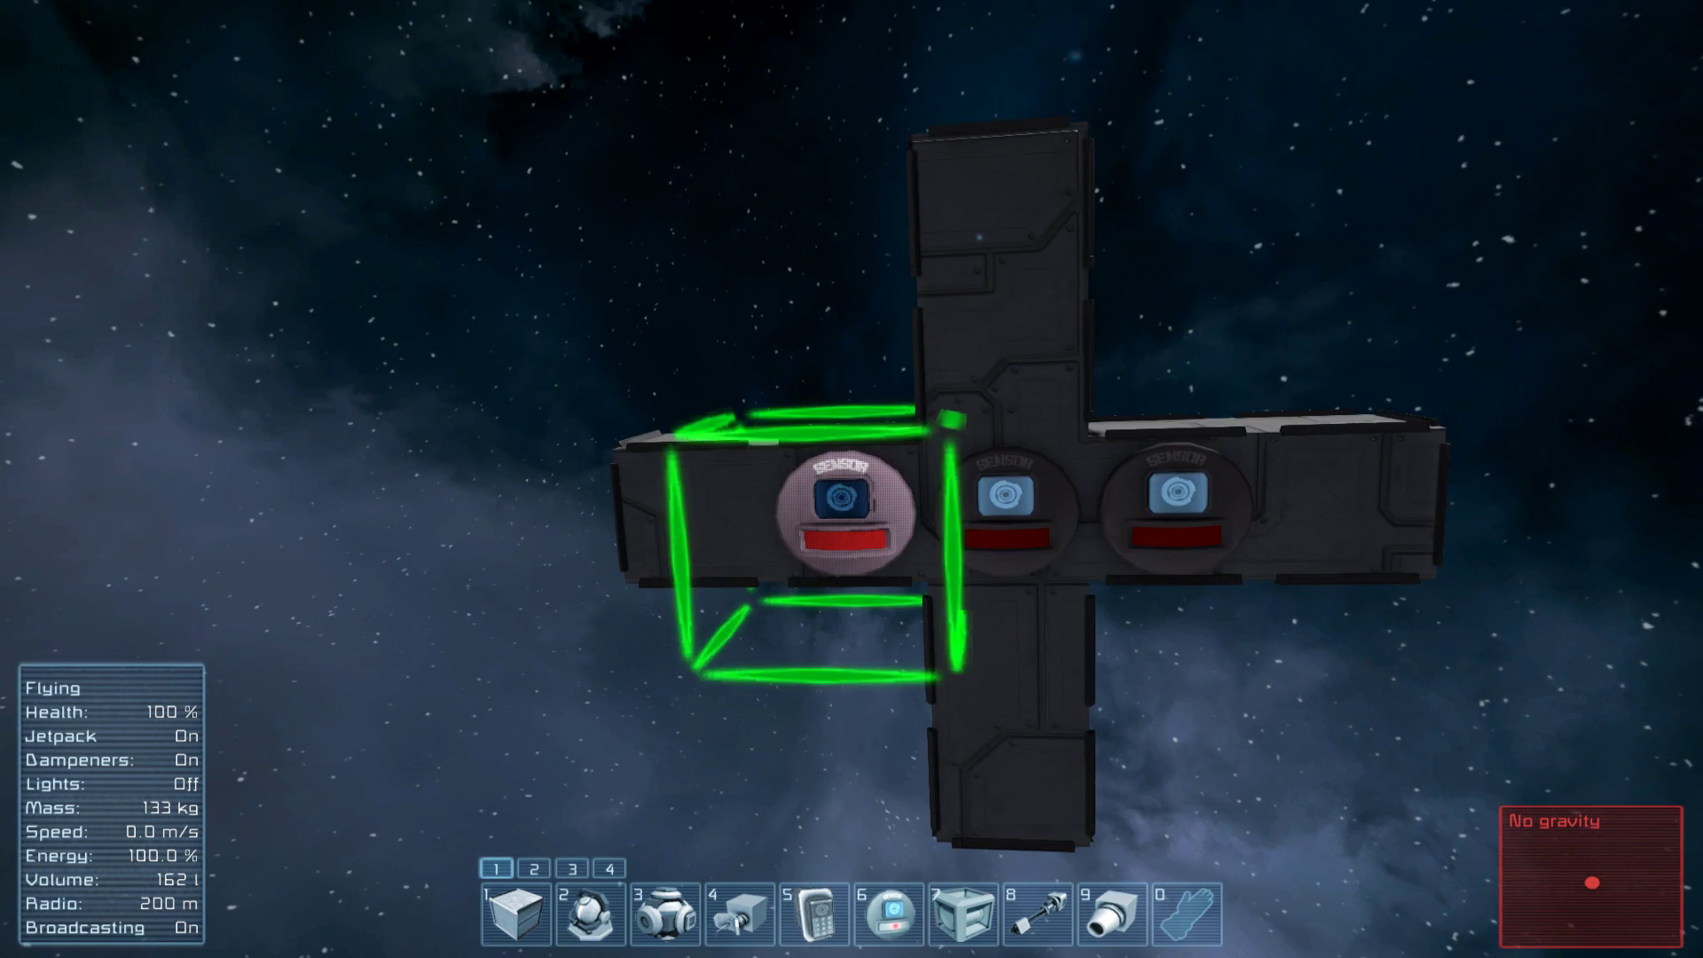
click(852, 479)
key(ctrl+v)
key(ctrl+v)
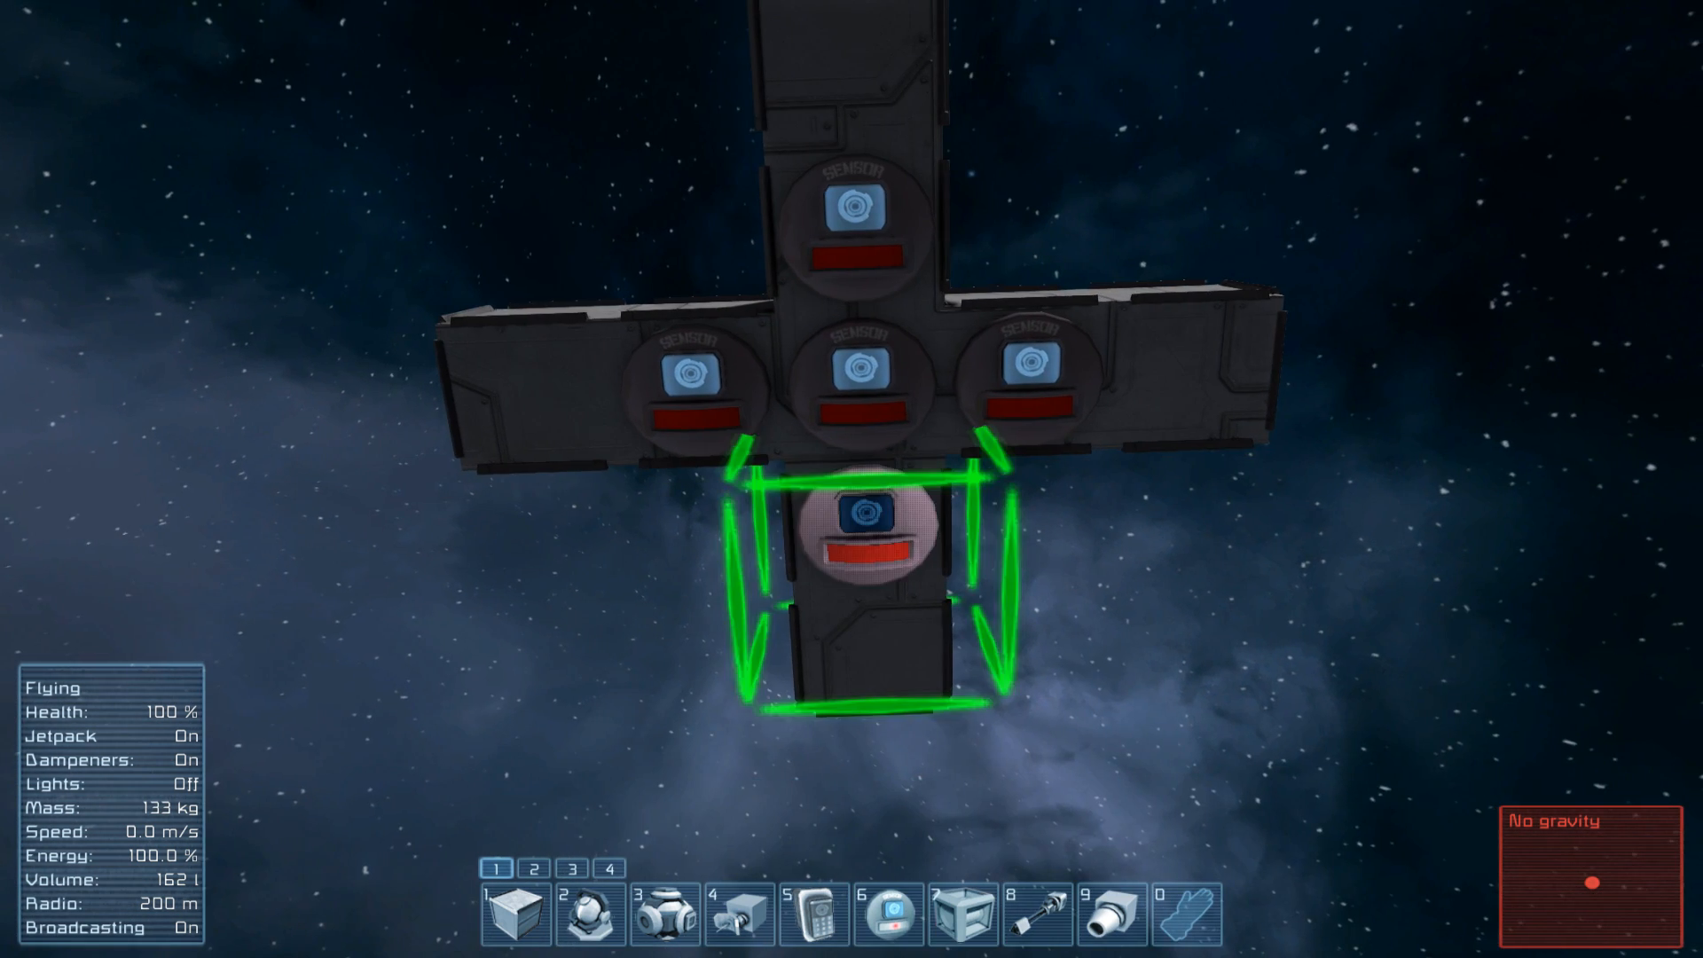
click(852, 479)
key(w)
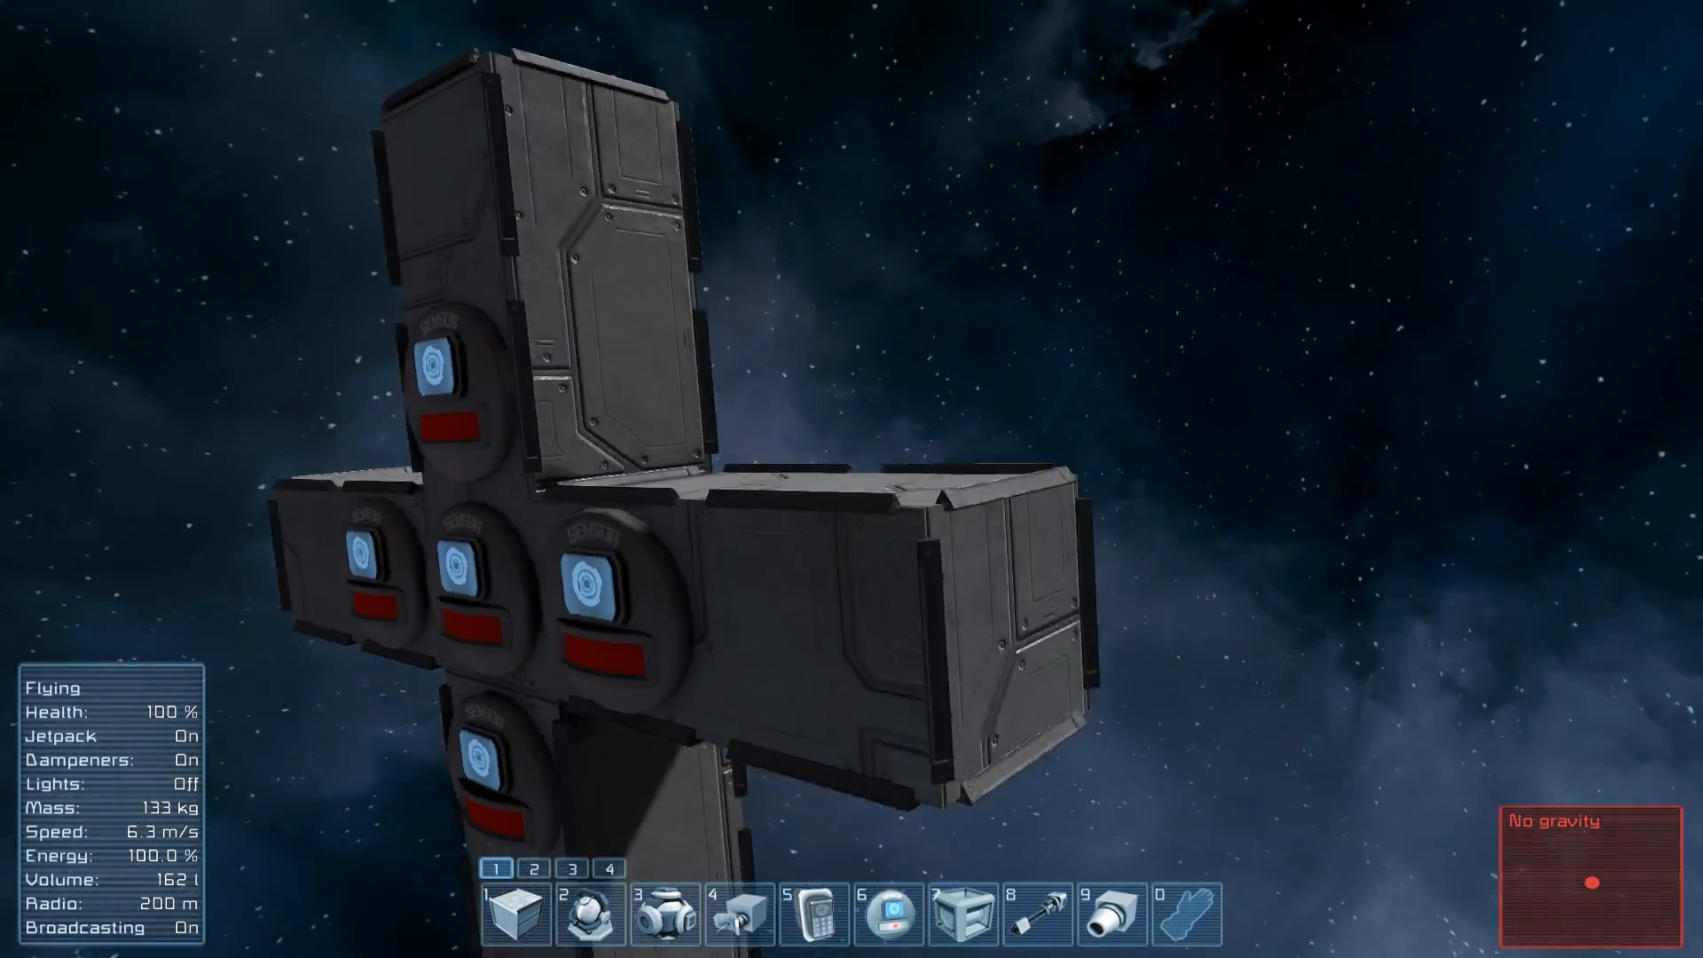
key(3)
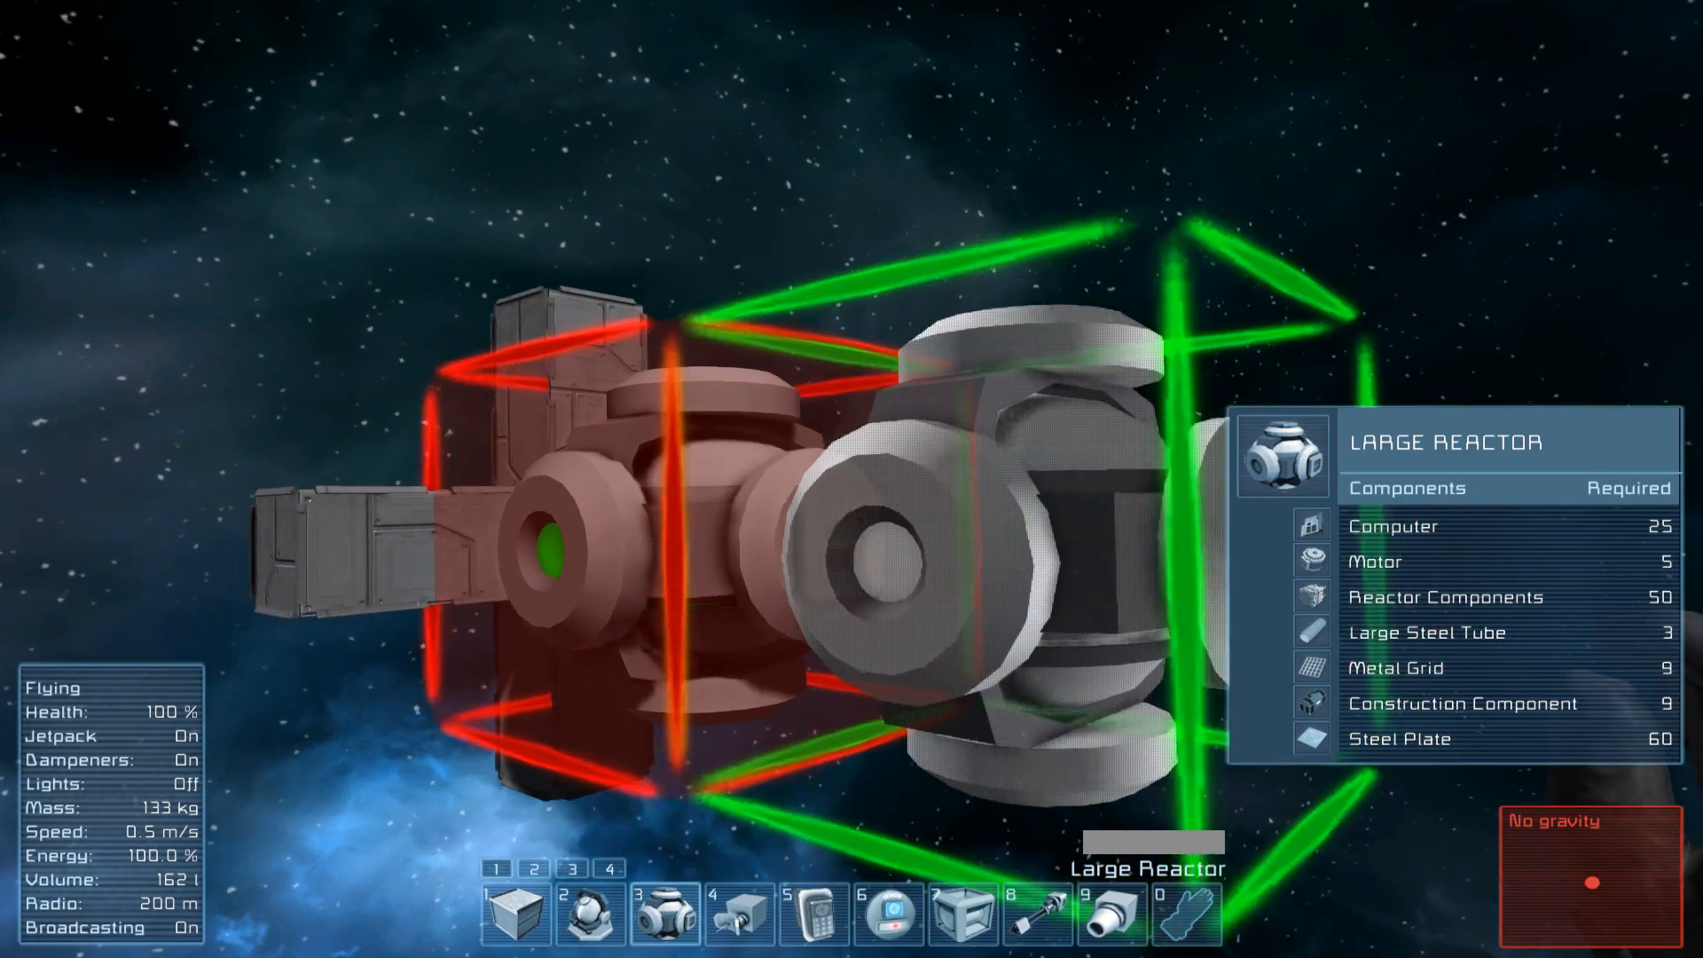
Build gyroscopes on the large reactor behind the sensor cross
key(0)
key(a)
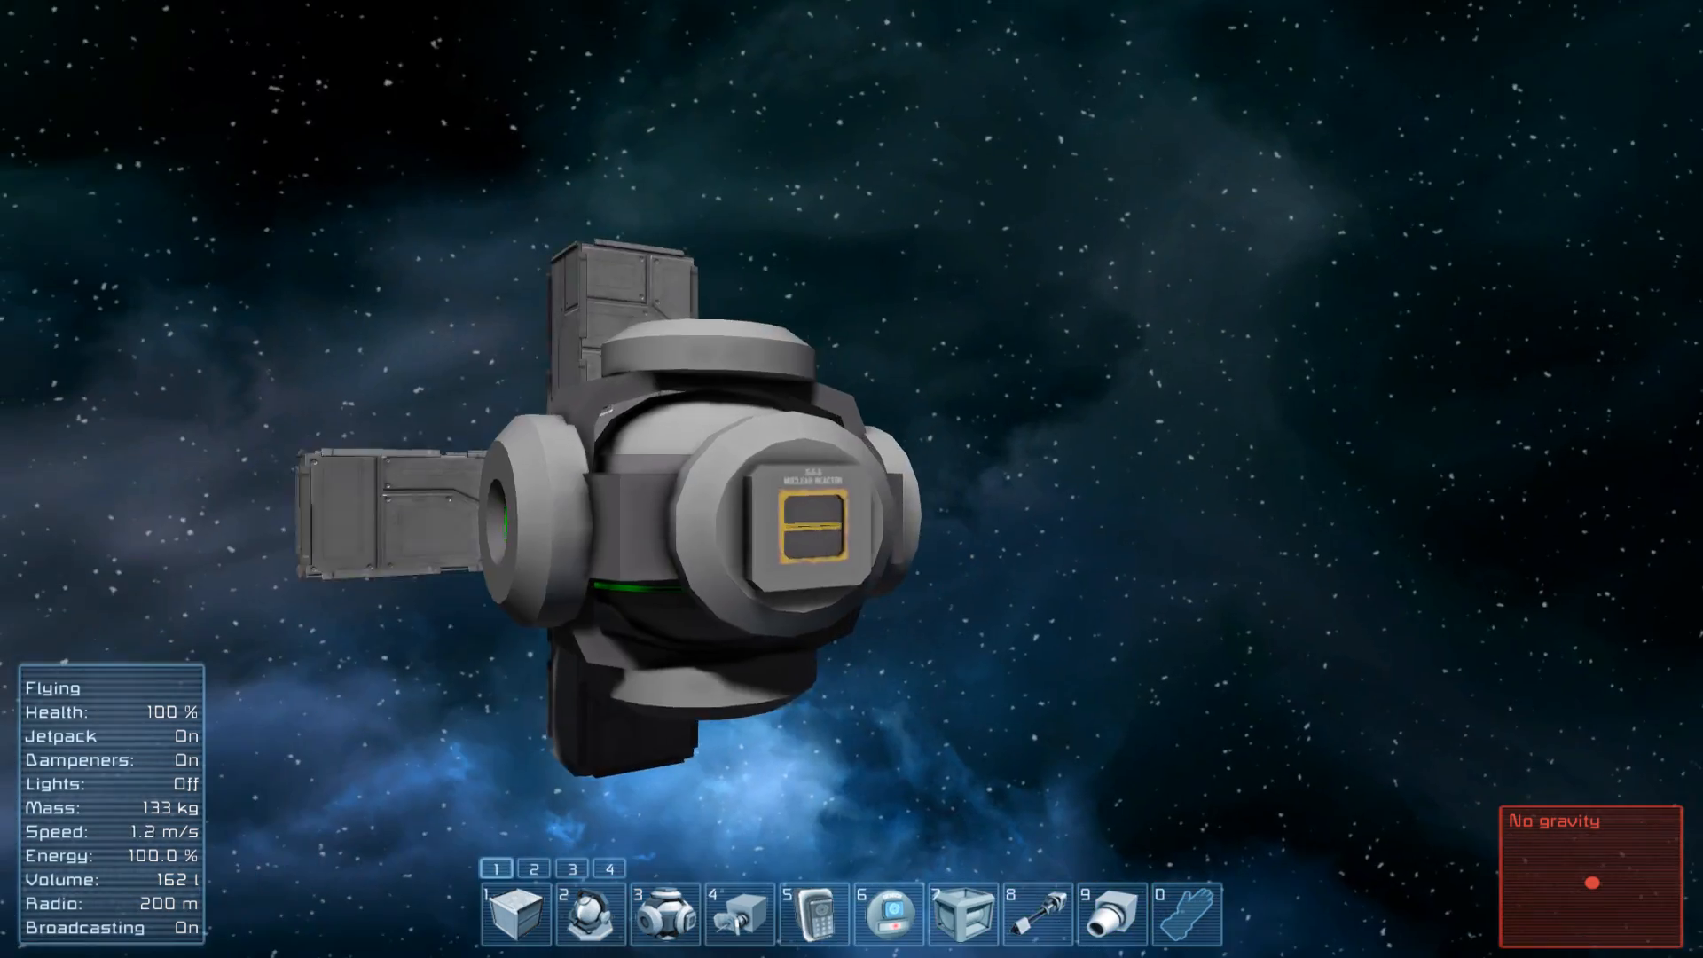
key(2)
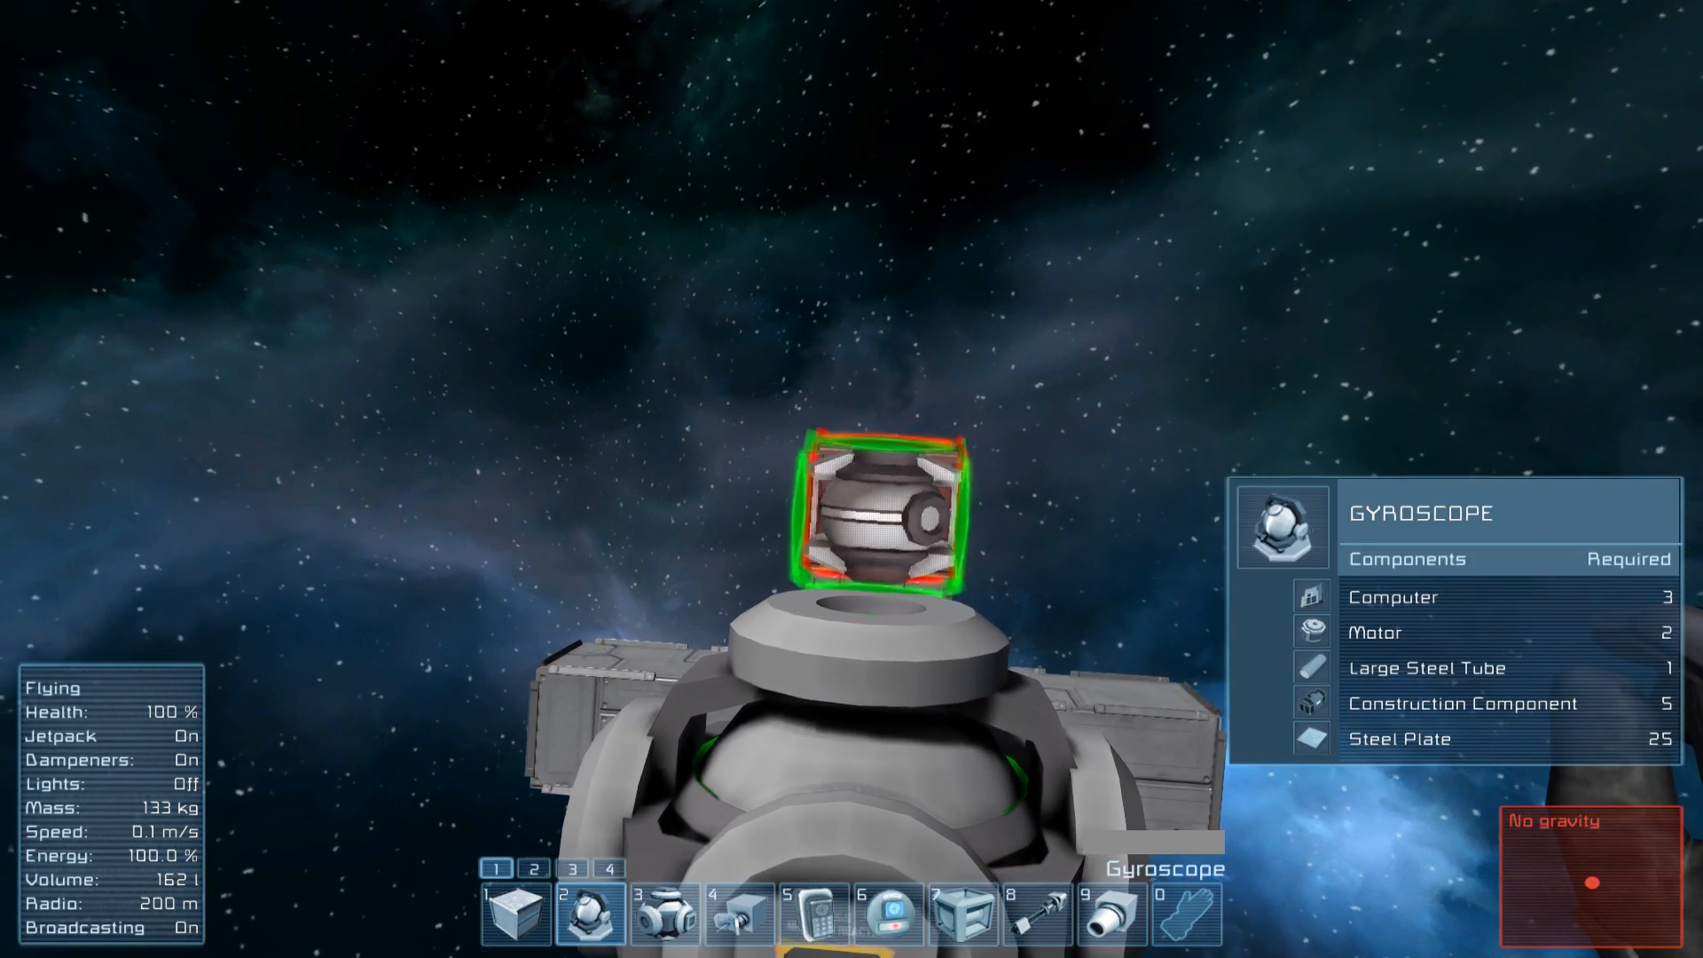
click(851, 478)
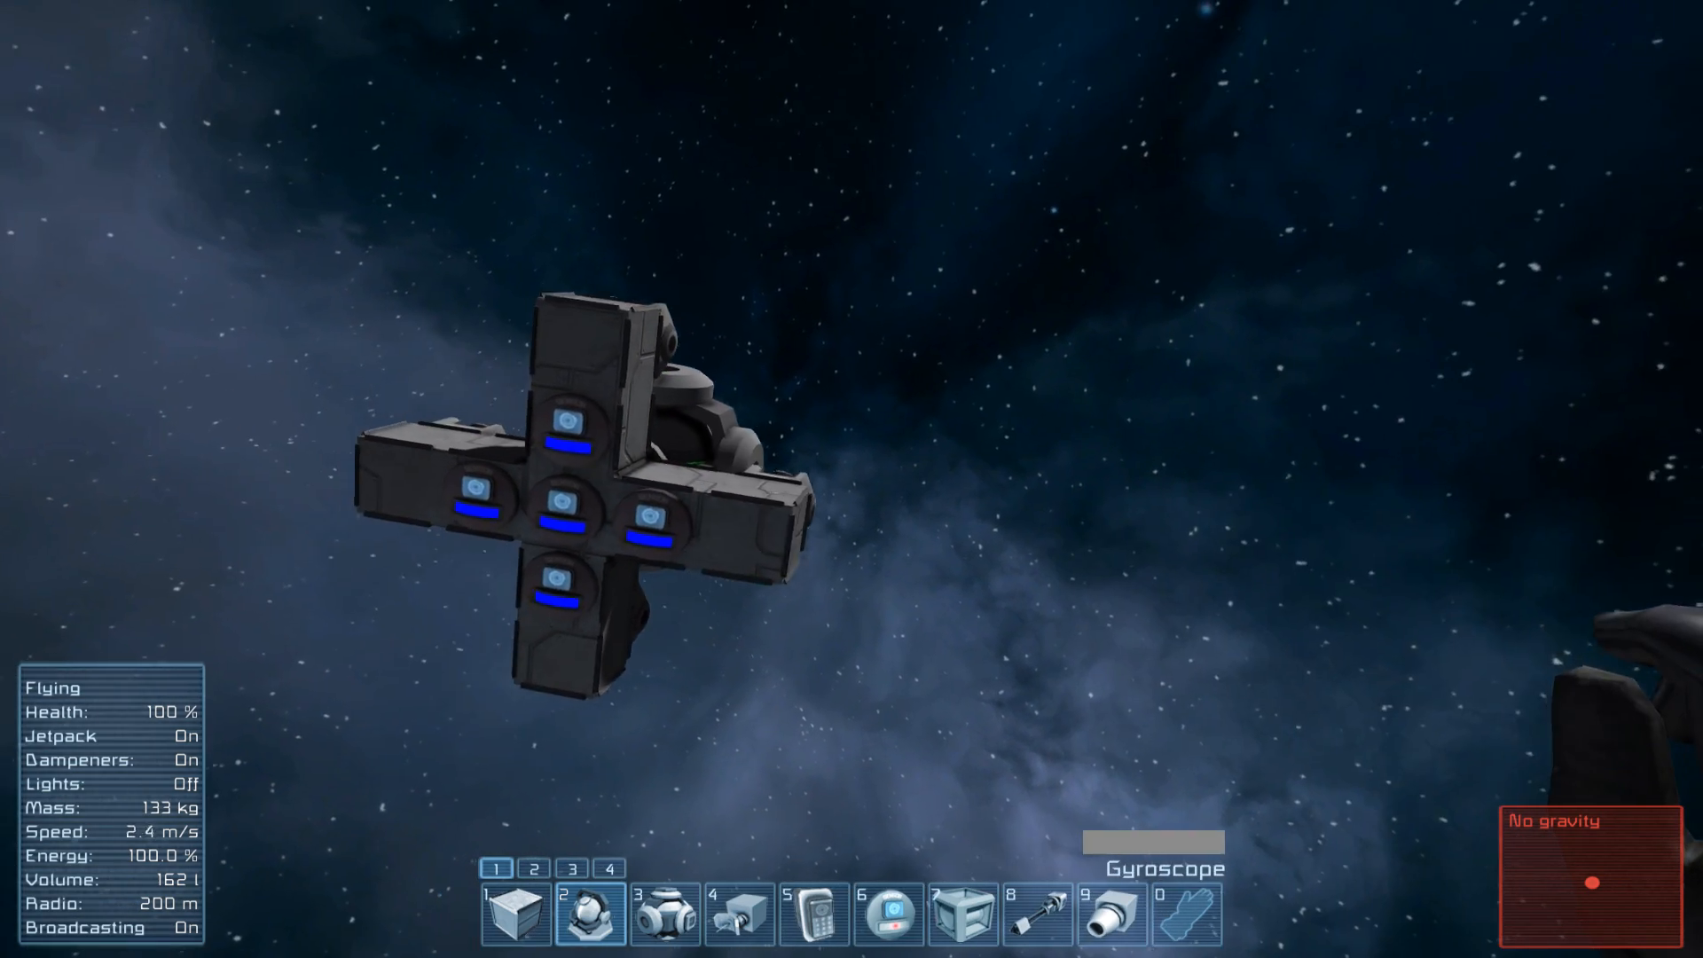
Rename the top and lower sensors to Up Sensor and Down Sensor
key(0)
key(w)
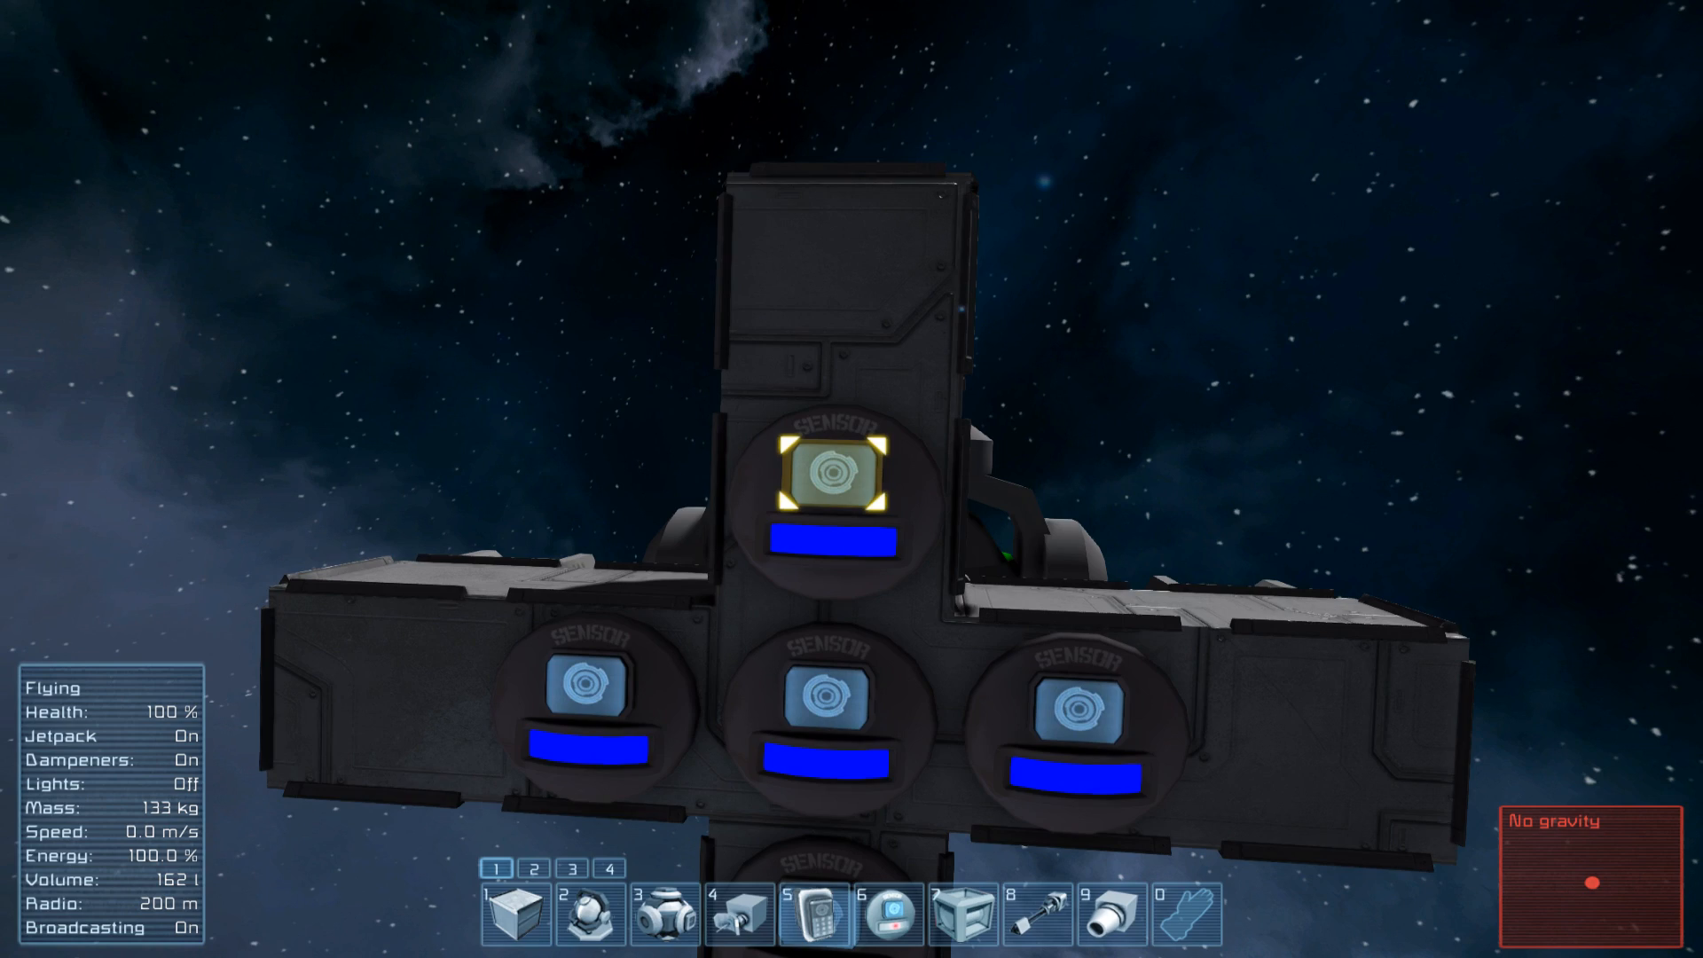
key(f)
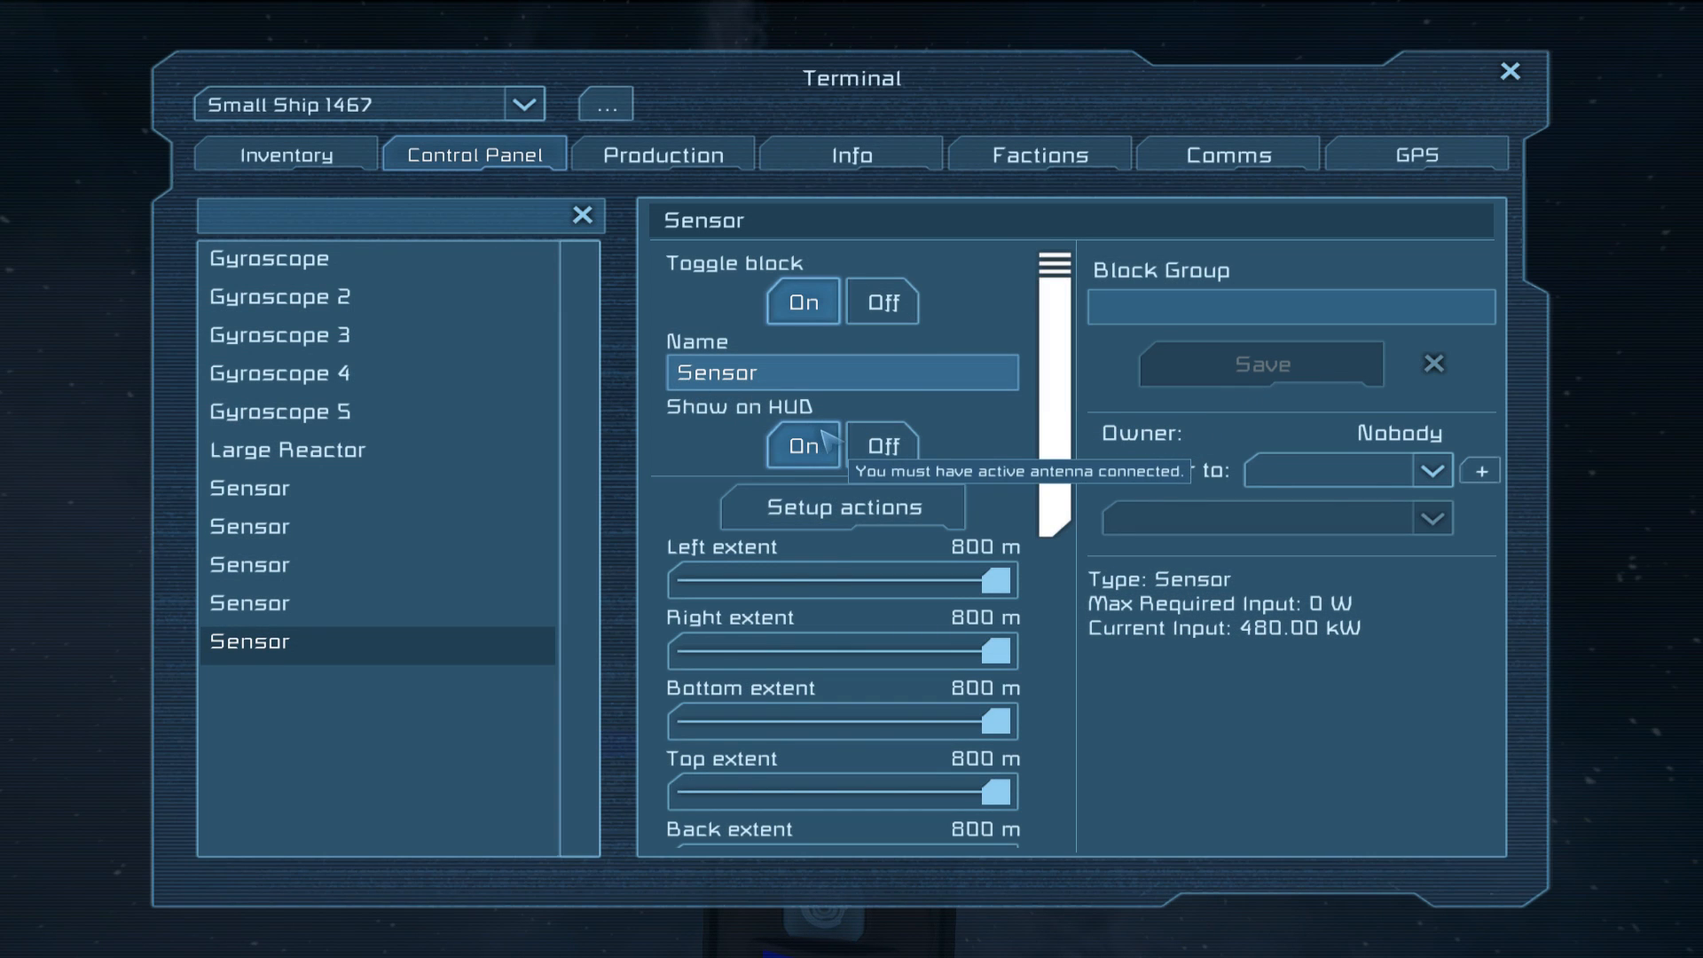
click(1514, 73)
key(f)
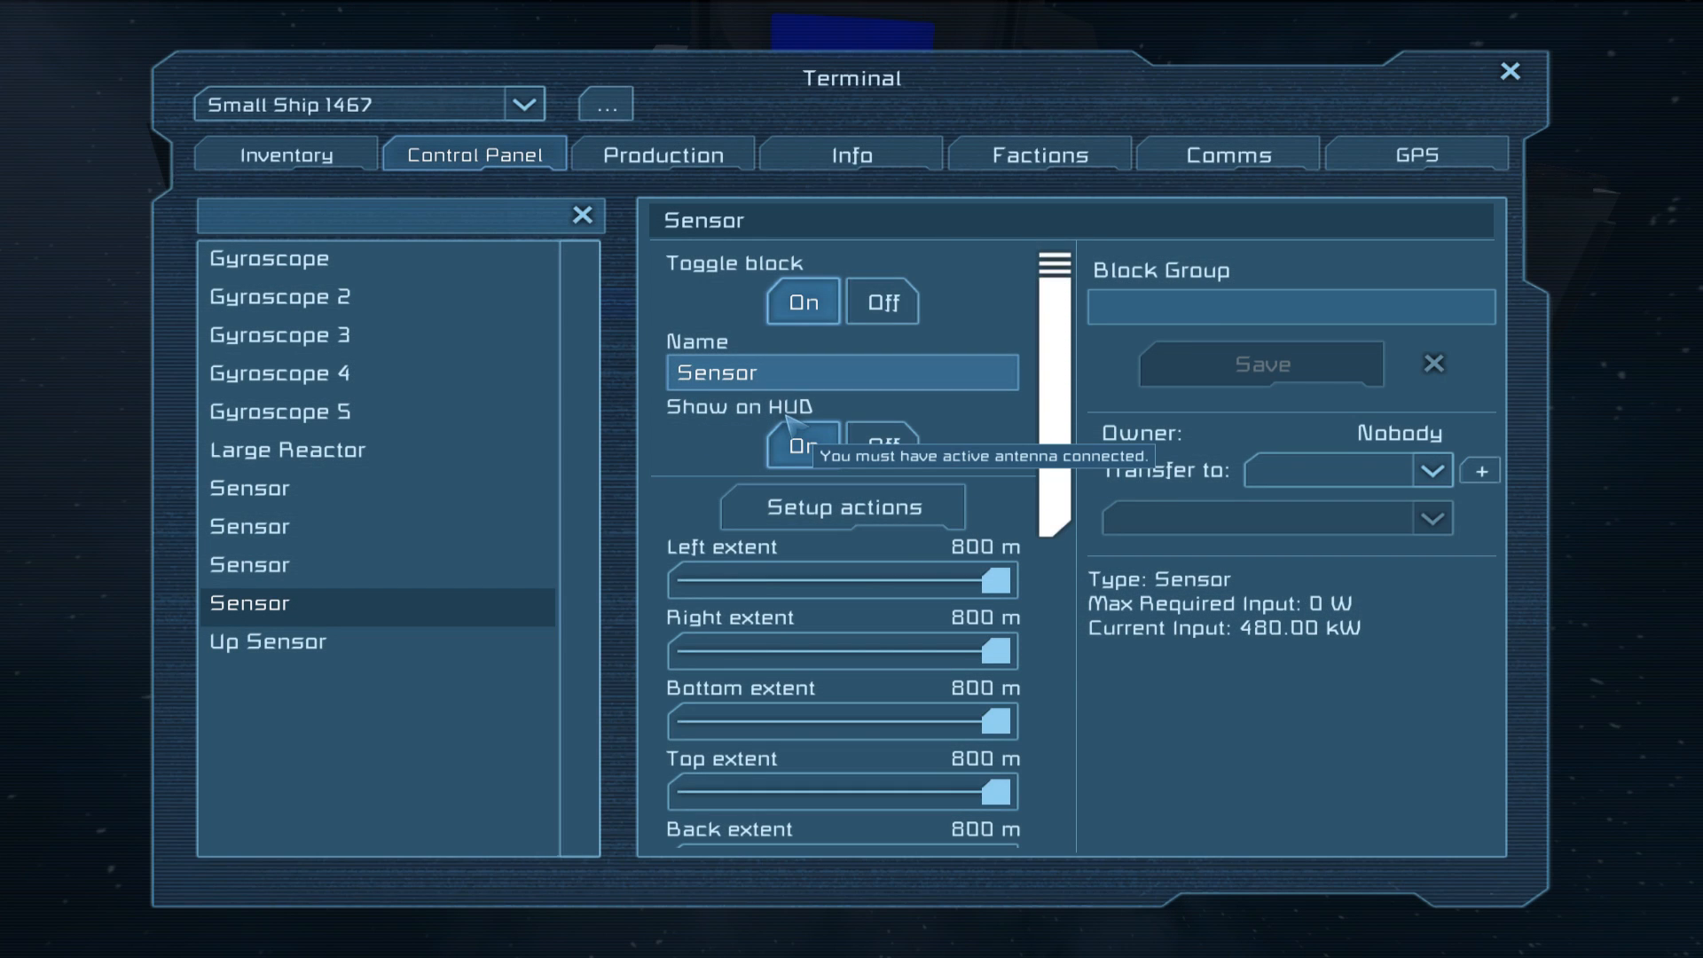
text(Down)
click(1510, 72)
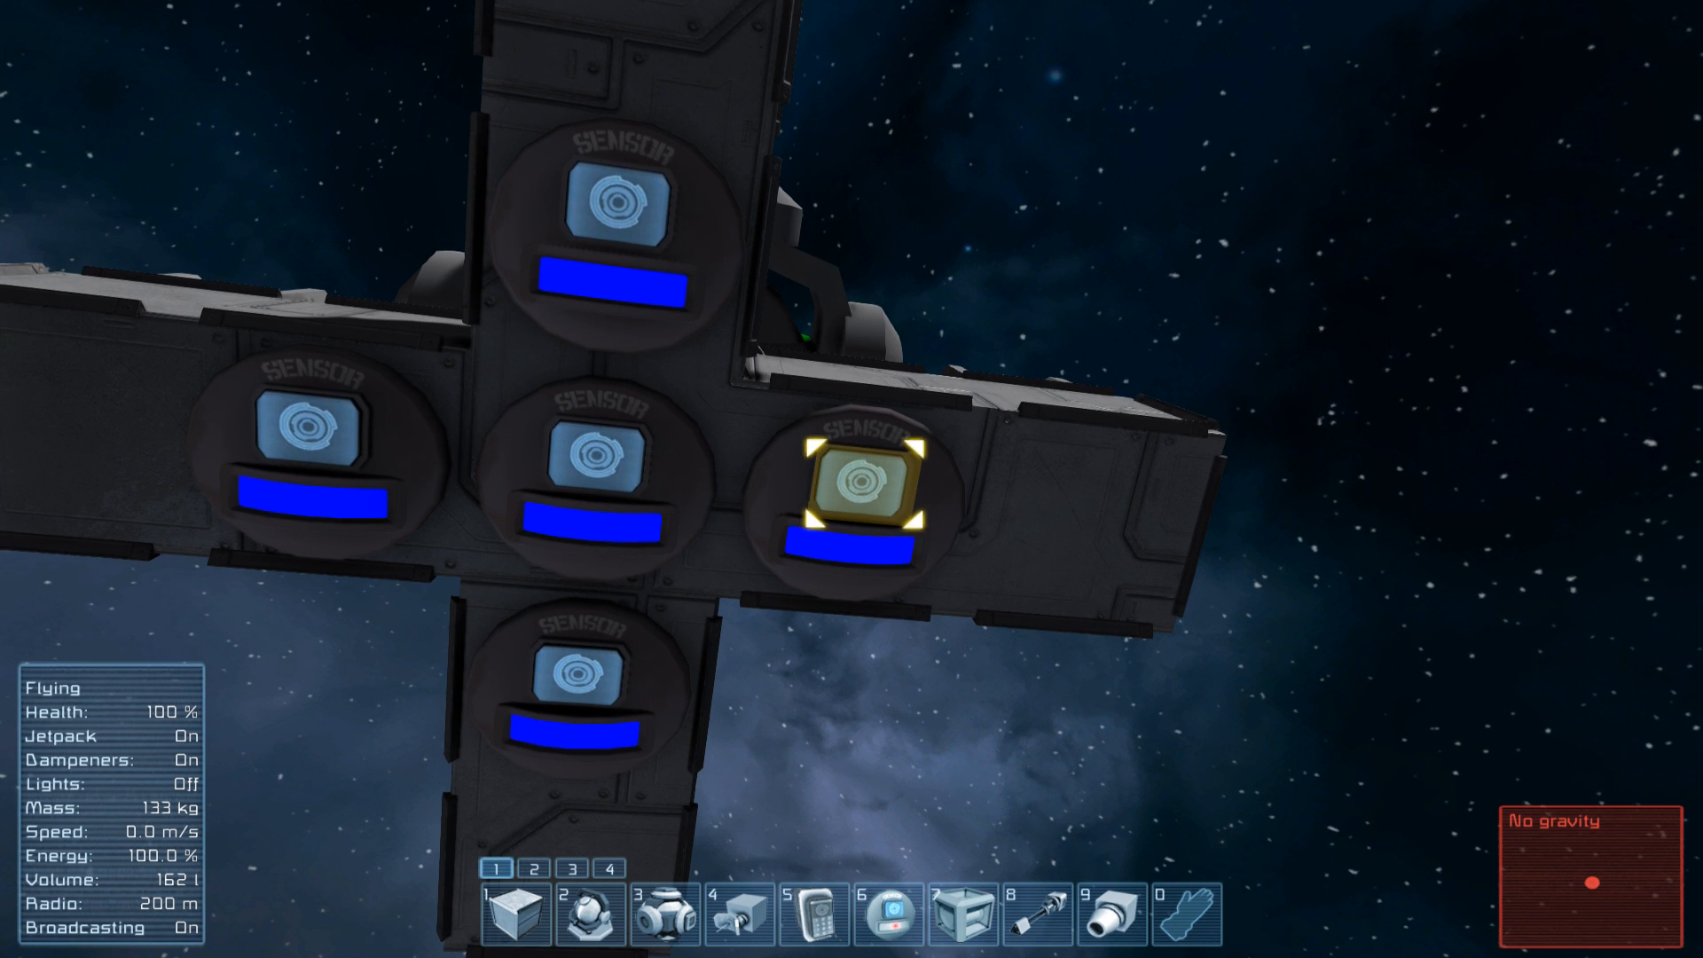
Rename the remaining sensors to Left Sensor, Right Sensor and Center Sensor
key(f)
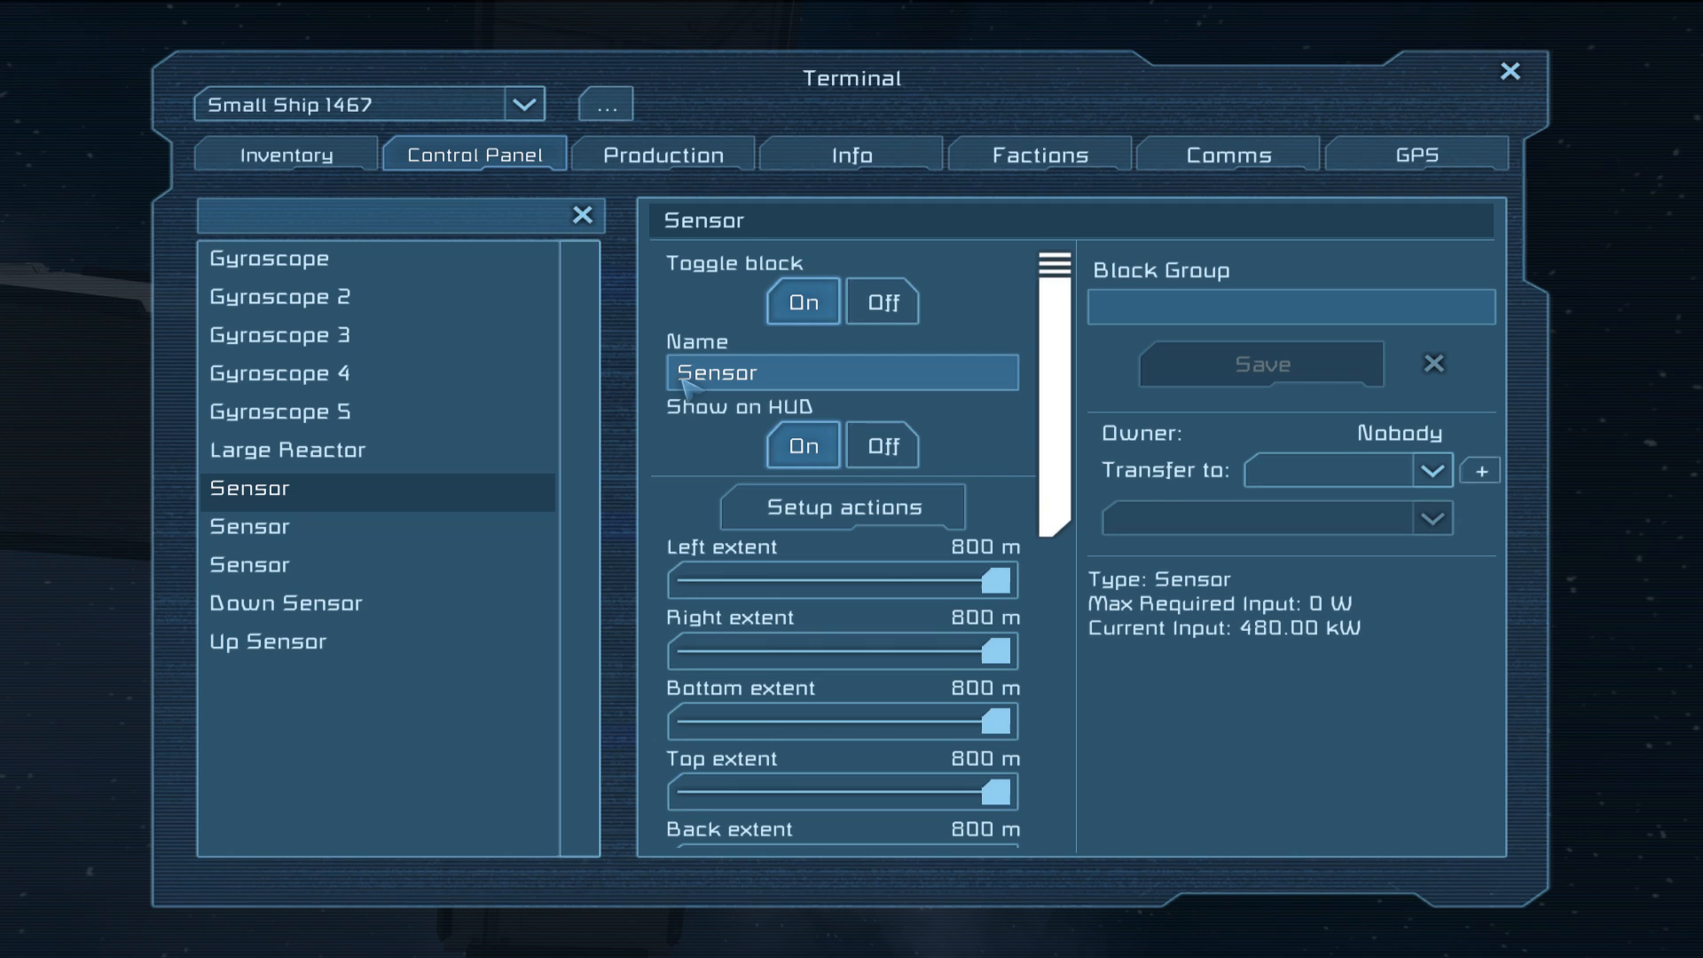
text(Left)
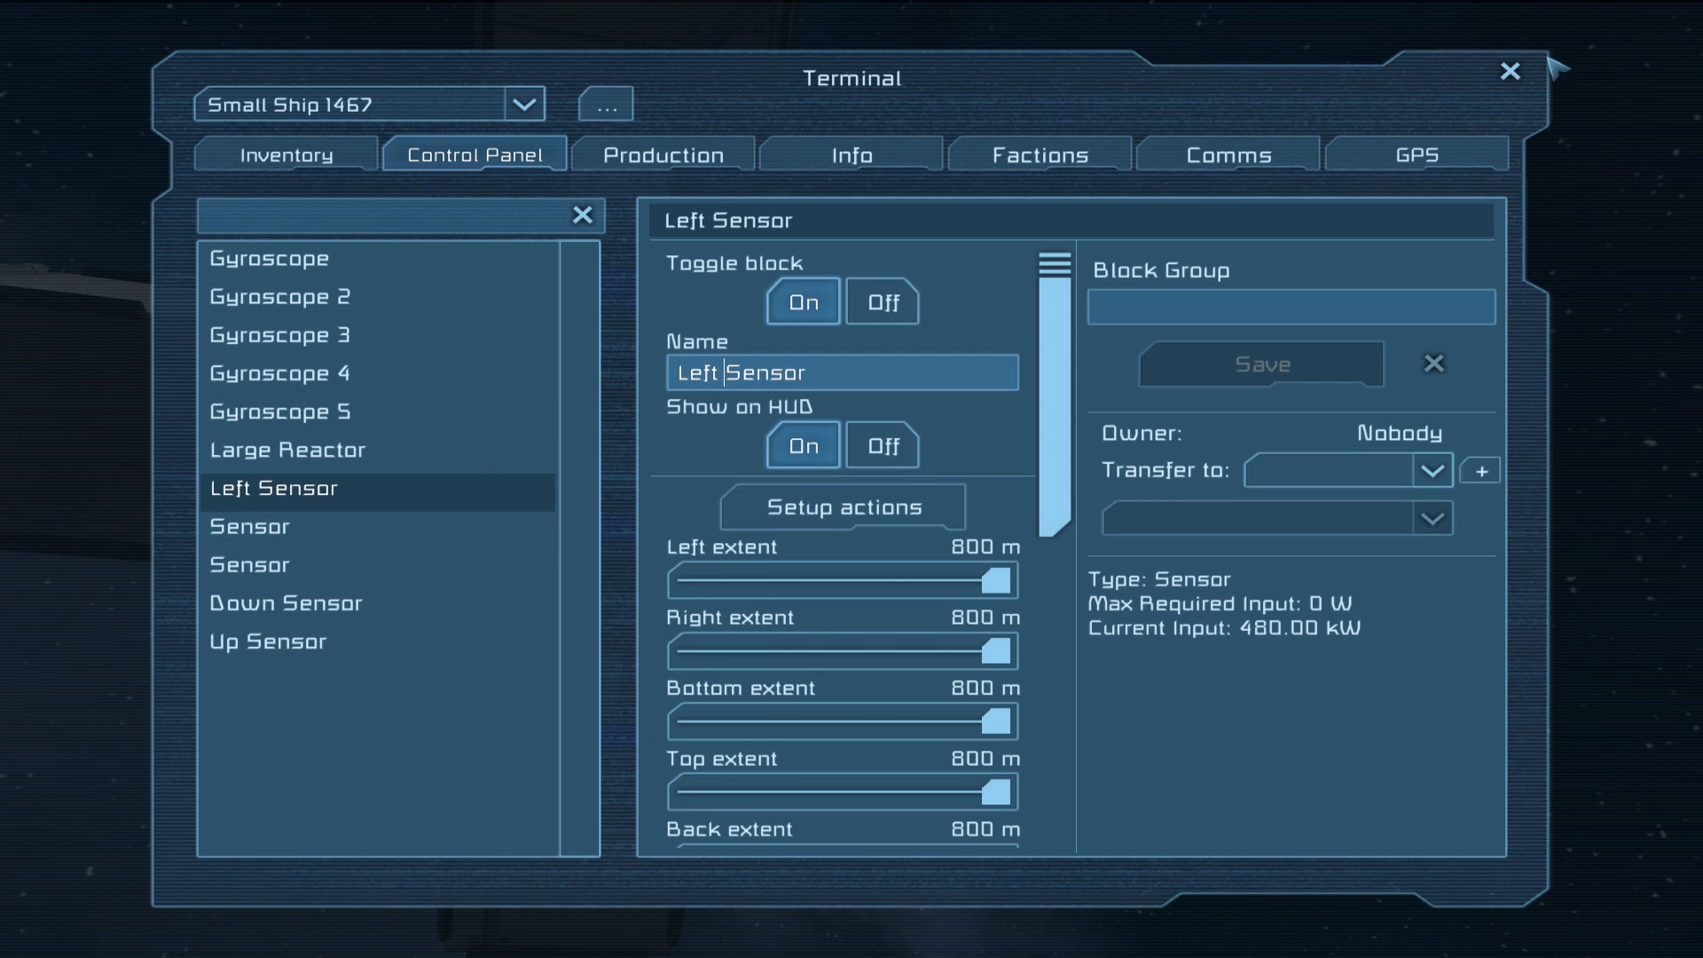
click(1511, 72)
key(i)
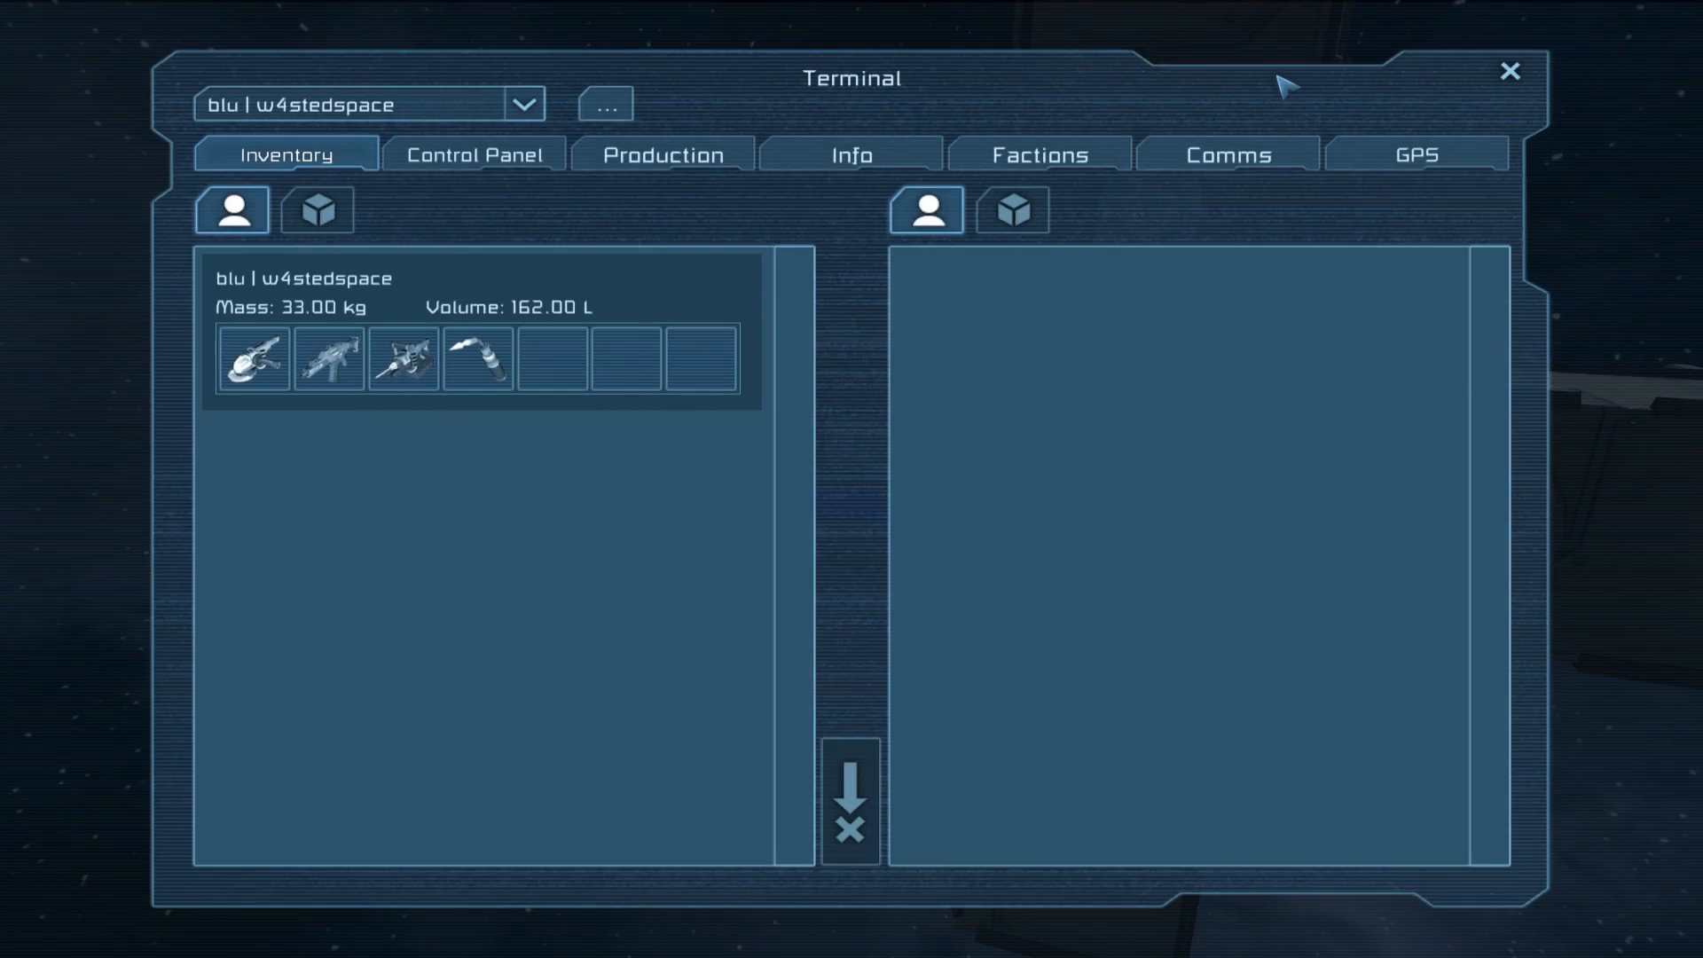
key(Escape)
key(f)
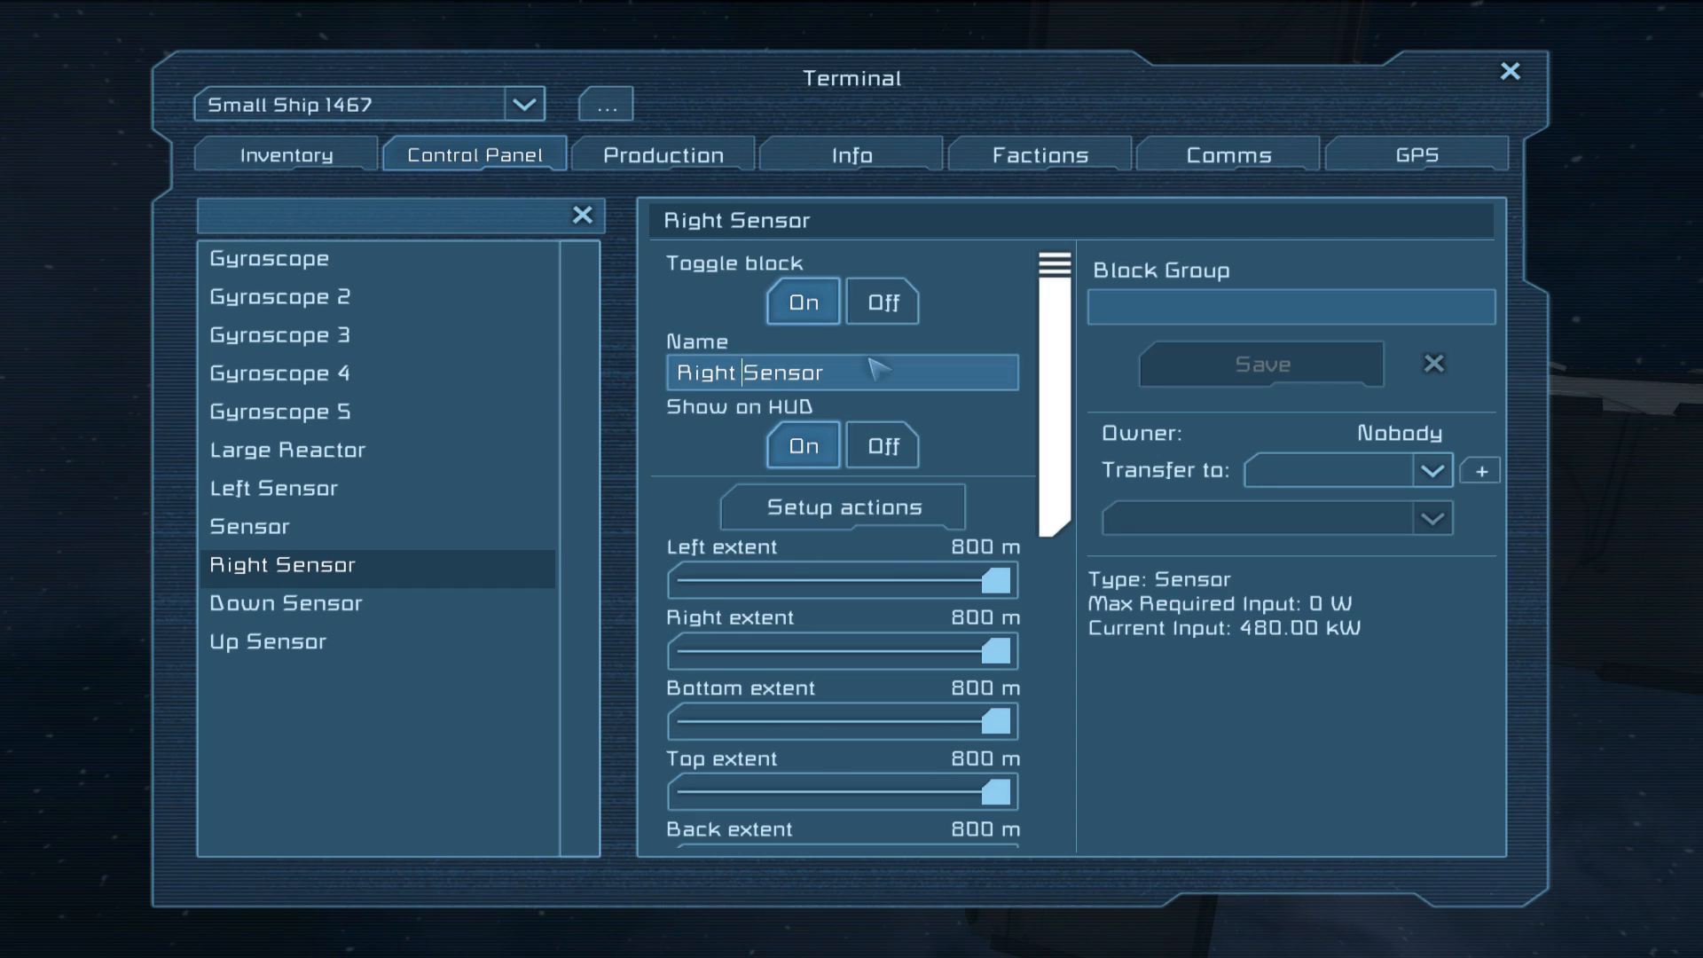
click(305, 529)
text(Center)
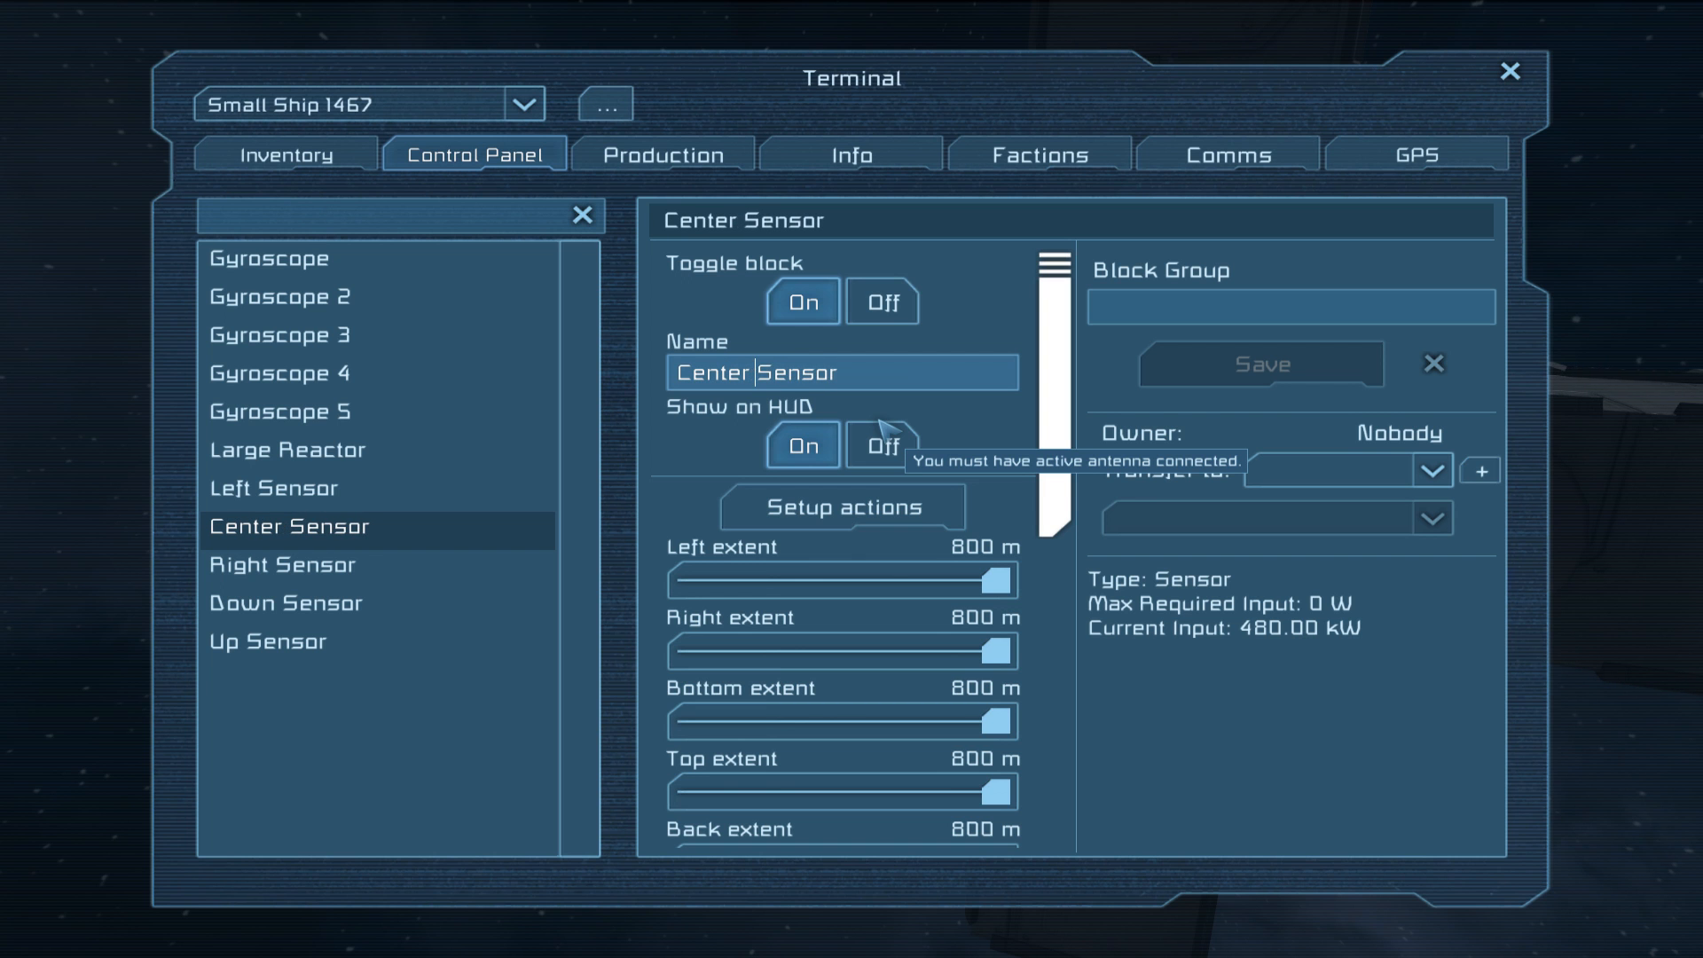
click(1511, 71)
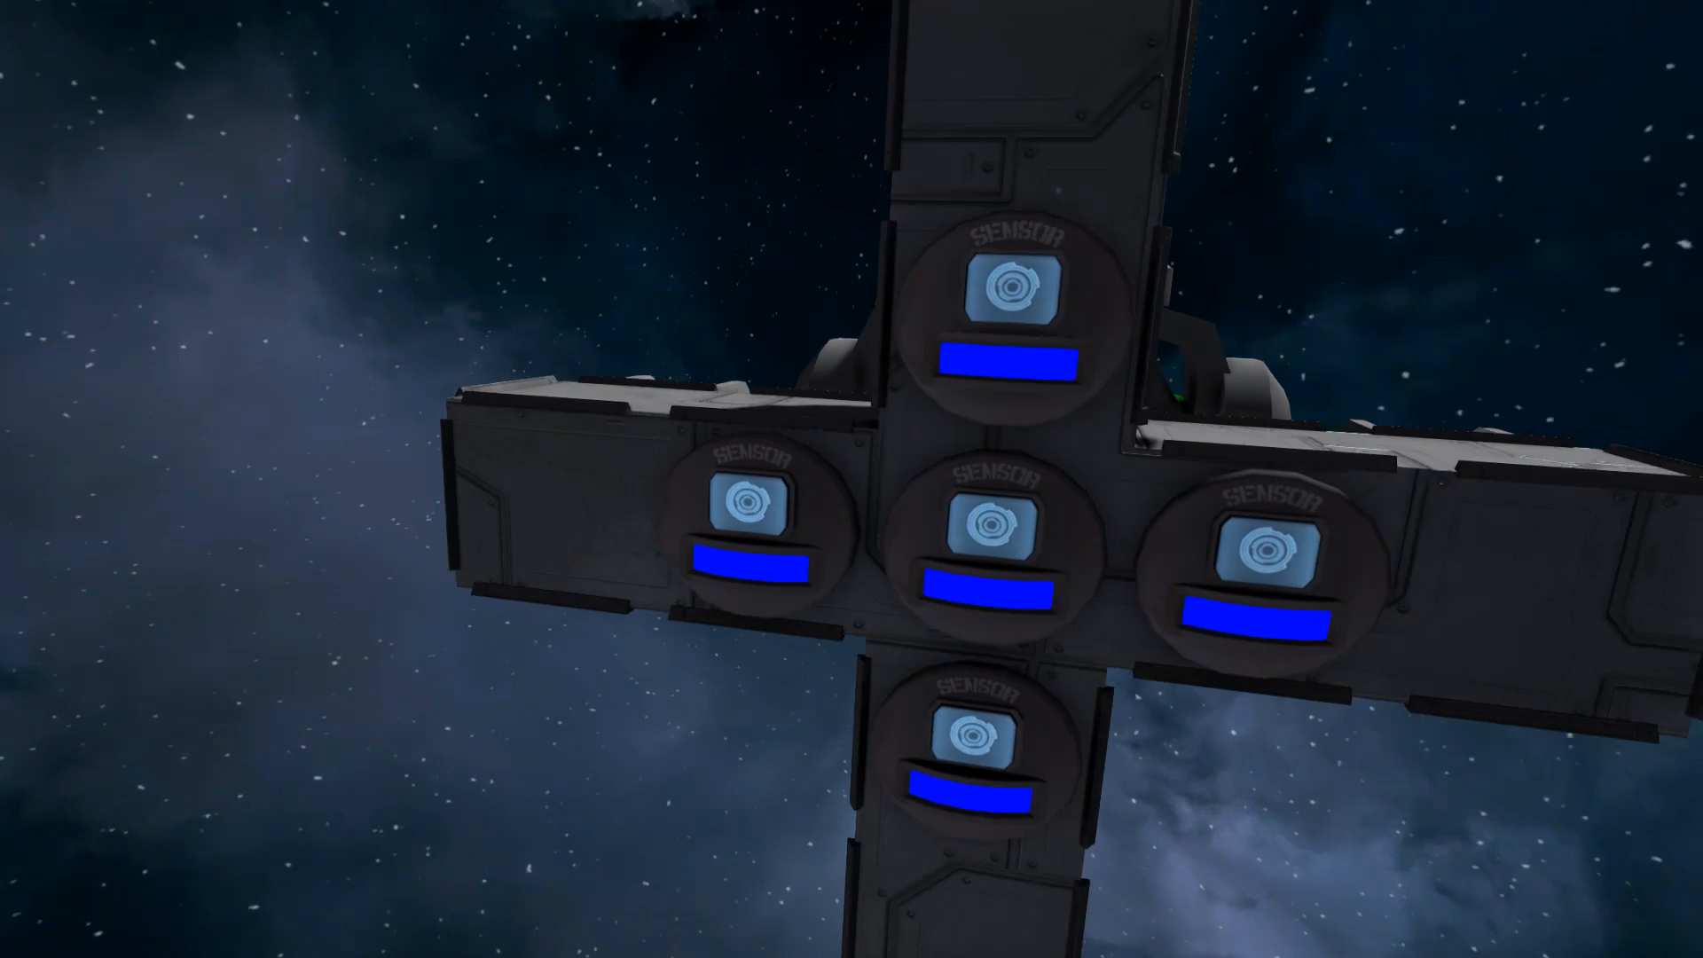
Rename Gyroscope 1–5 to Up, Down, Left, Right and Stabilise Gyro in the control panel
key(d)
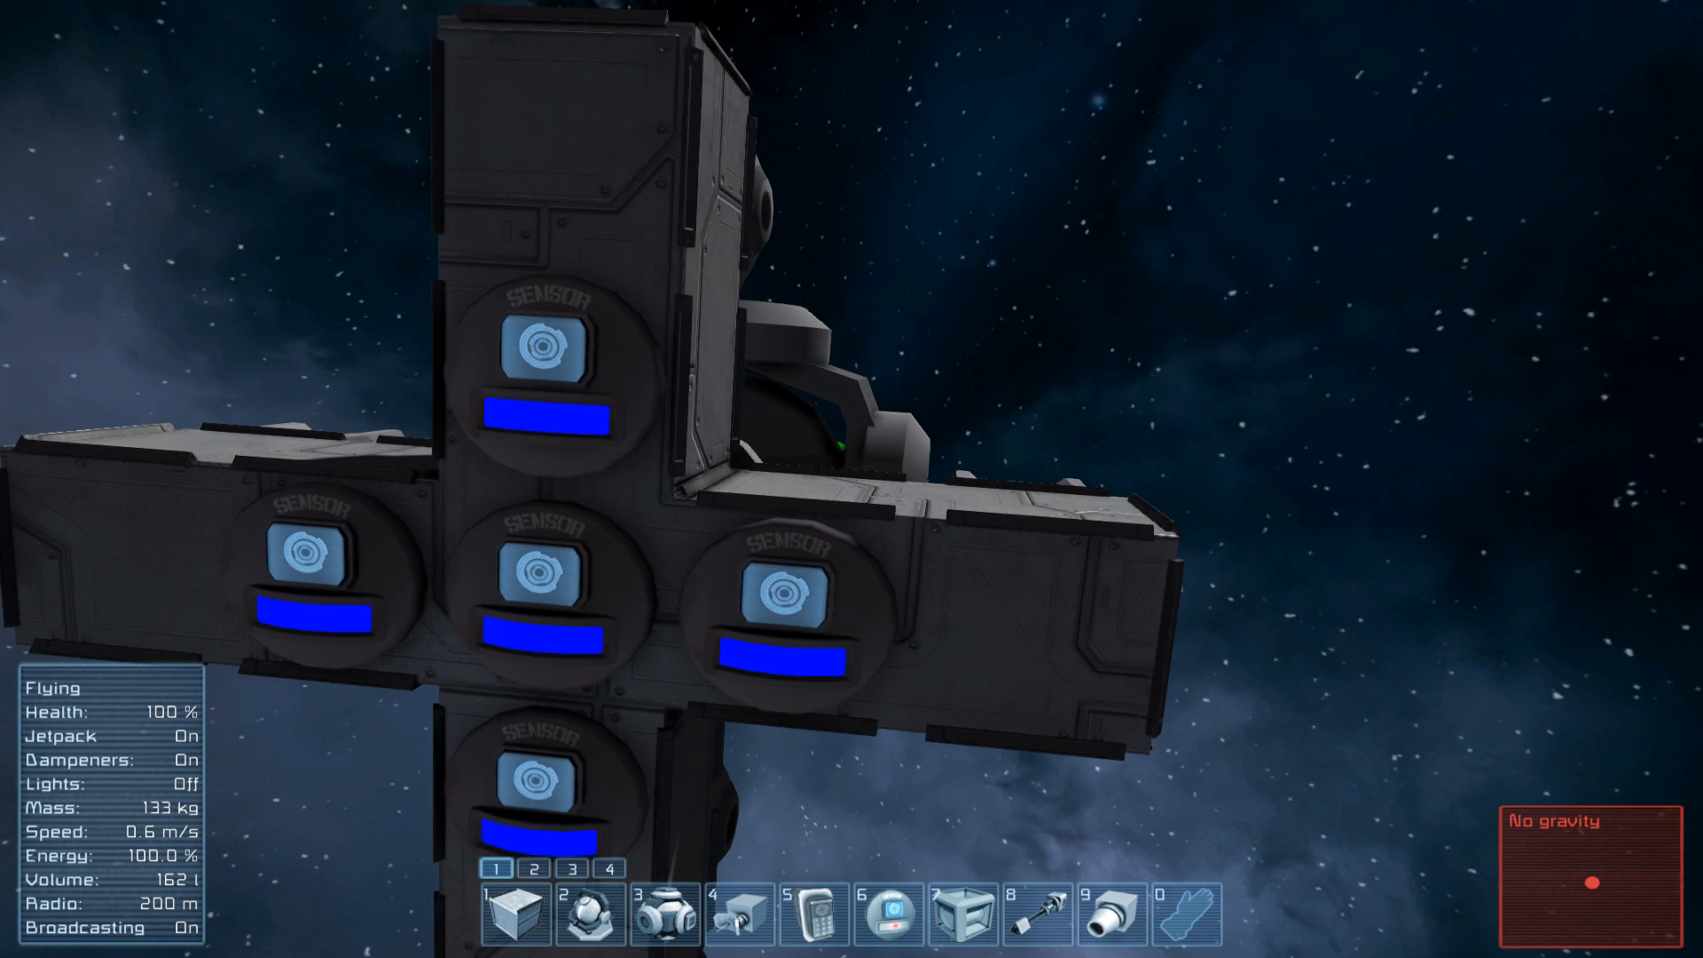
key(a)
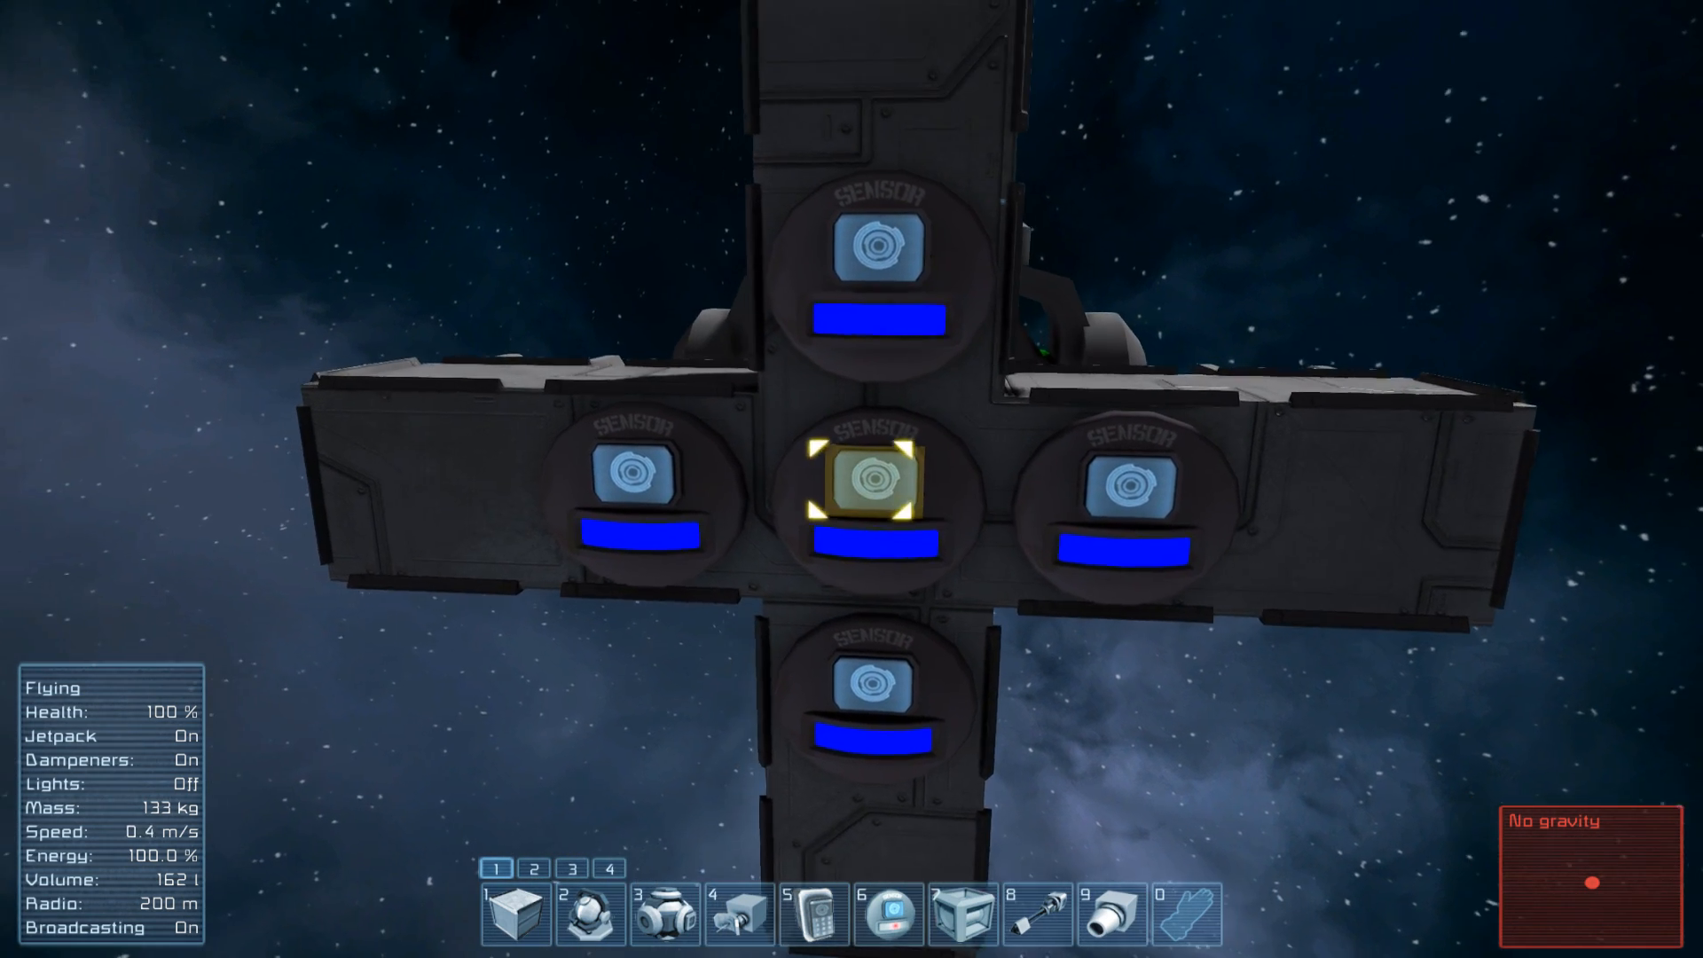
key(k)
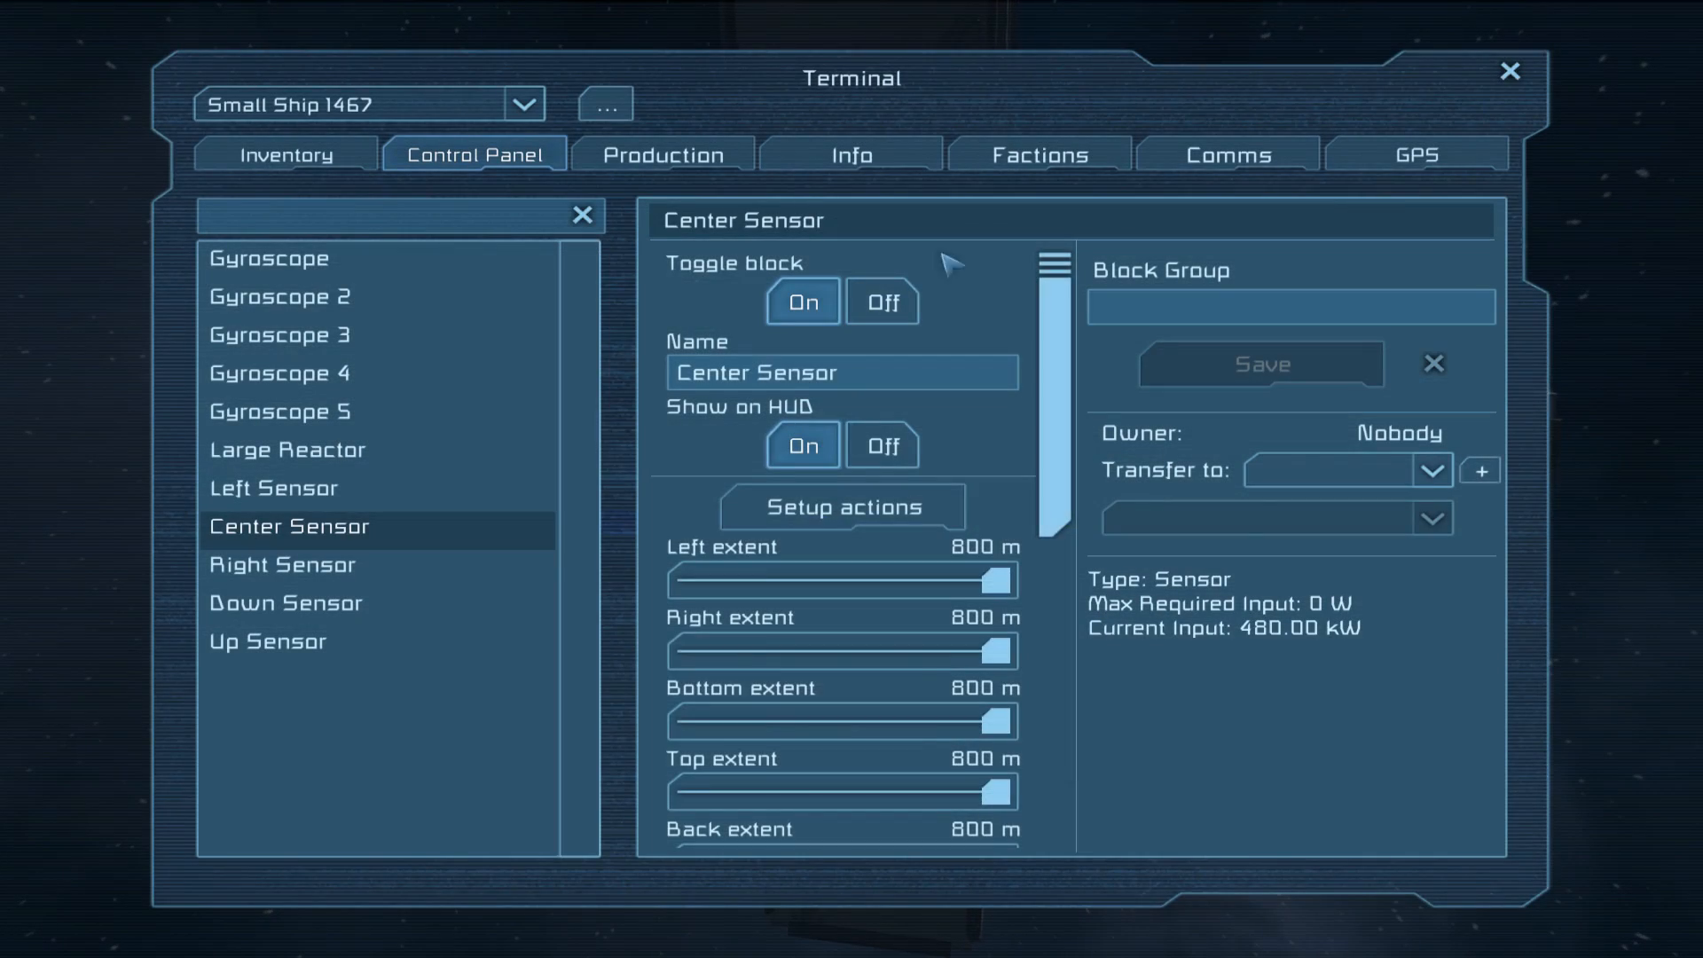
click(425, 263)
text(Up Gyro)
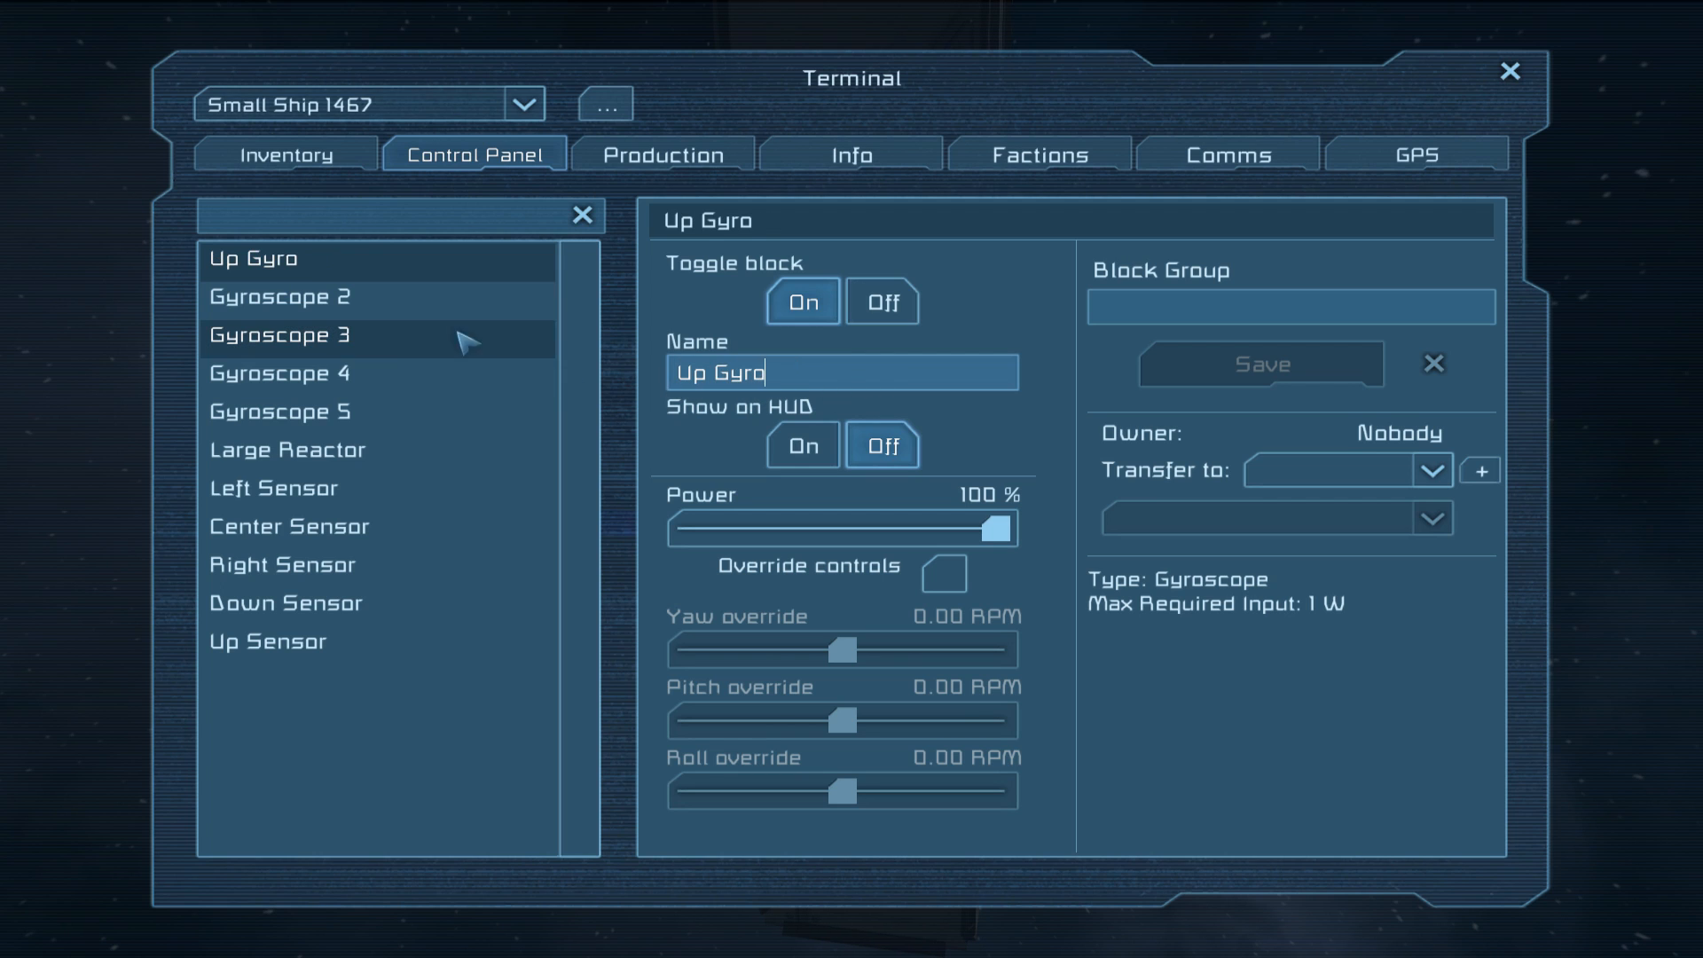
click(400, 297)
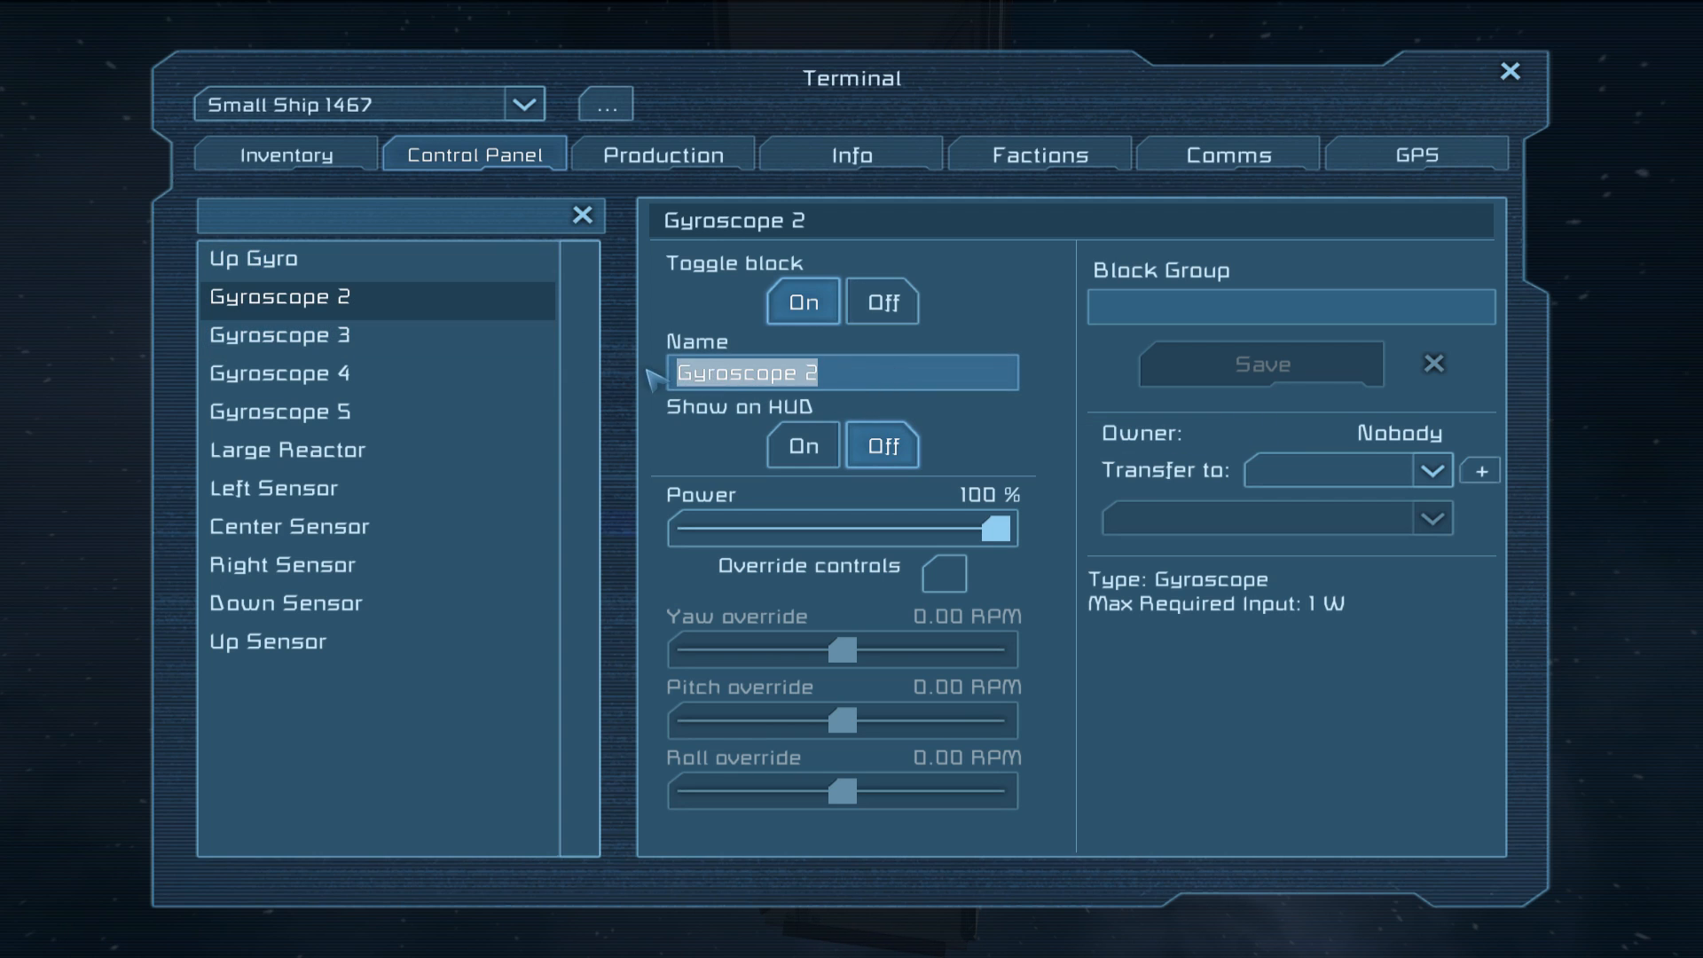
text(Down Gyro)
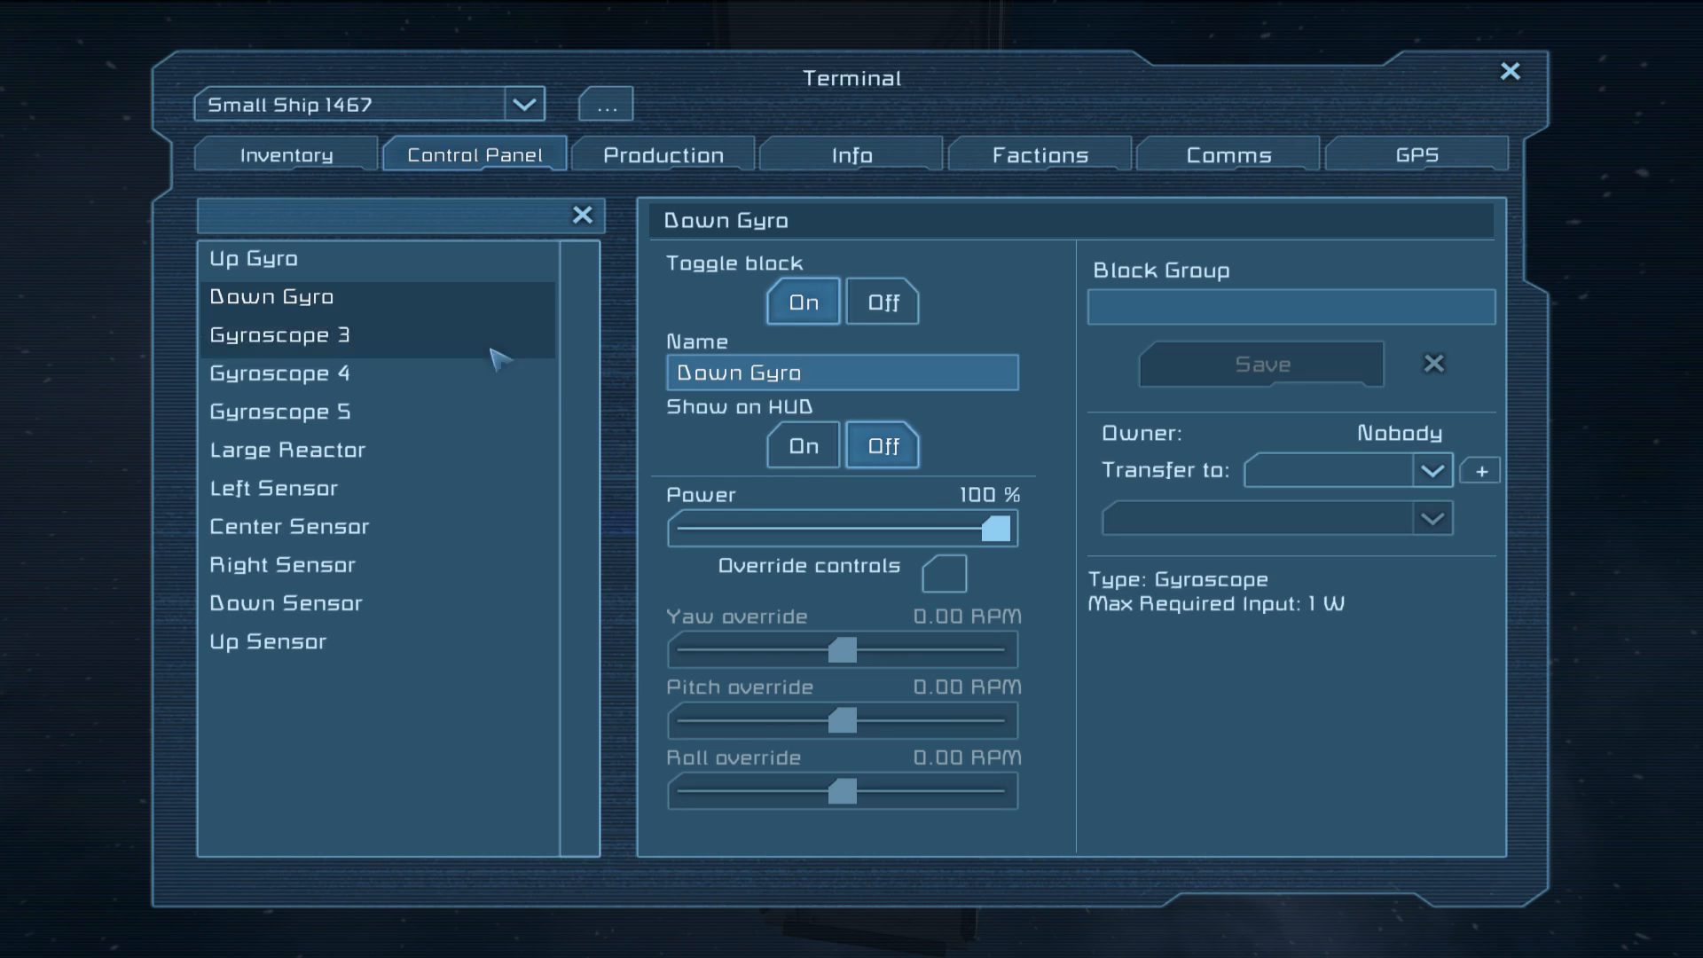
click(542, 346)
text(Left)
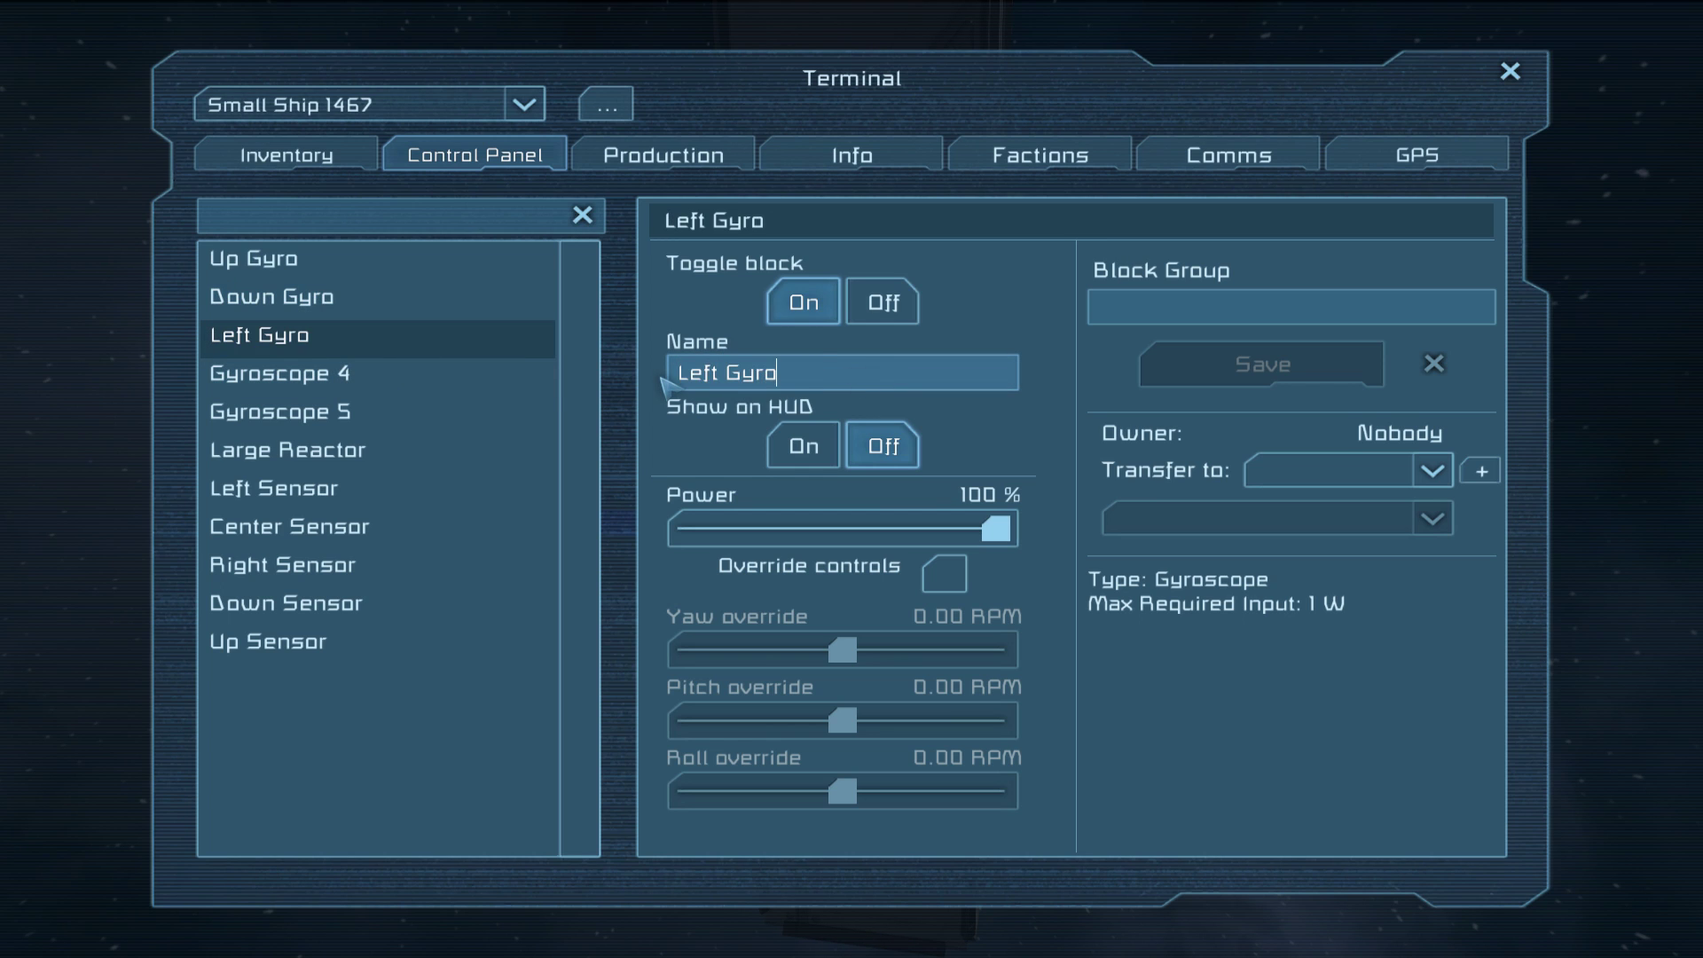
click(418, 379)
text(Righ)
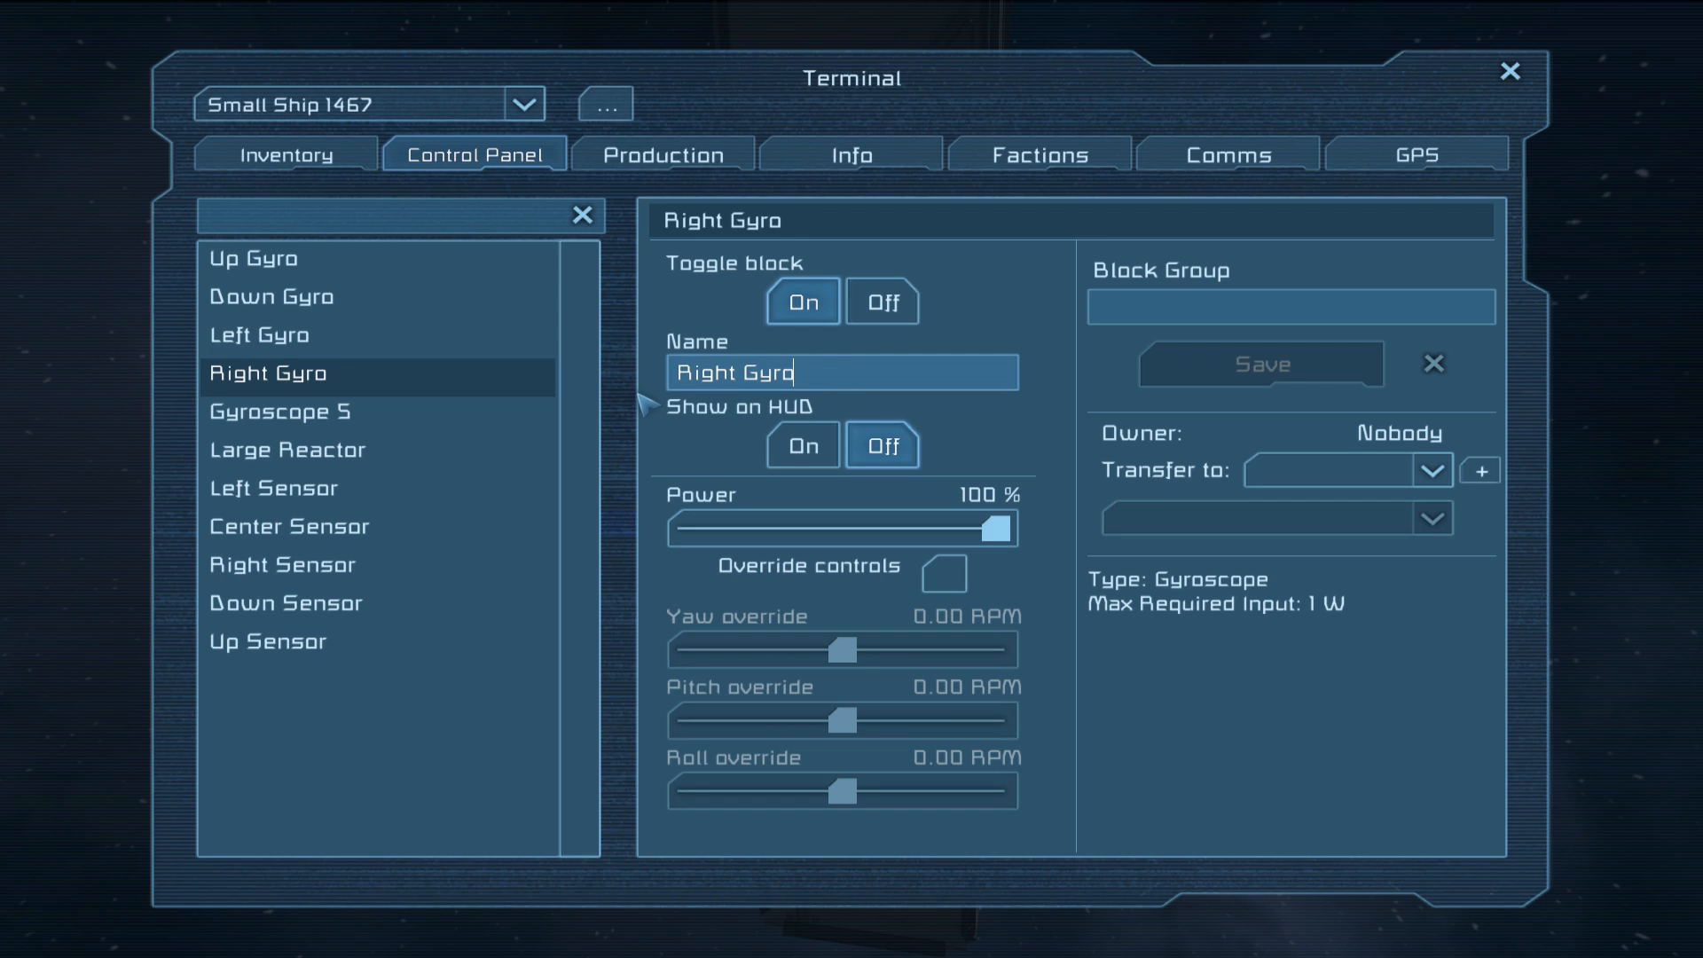
click(453, 419)
text(Stabilise)
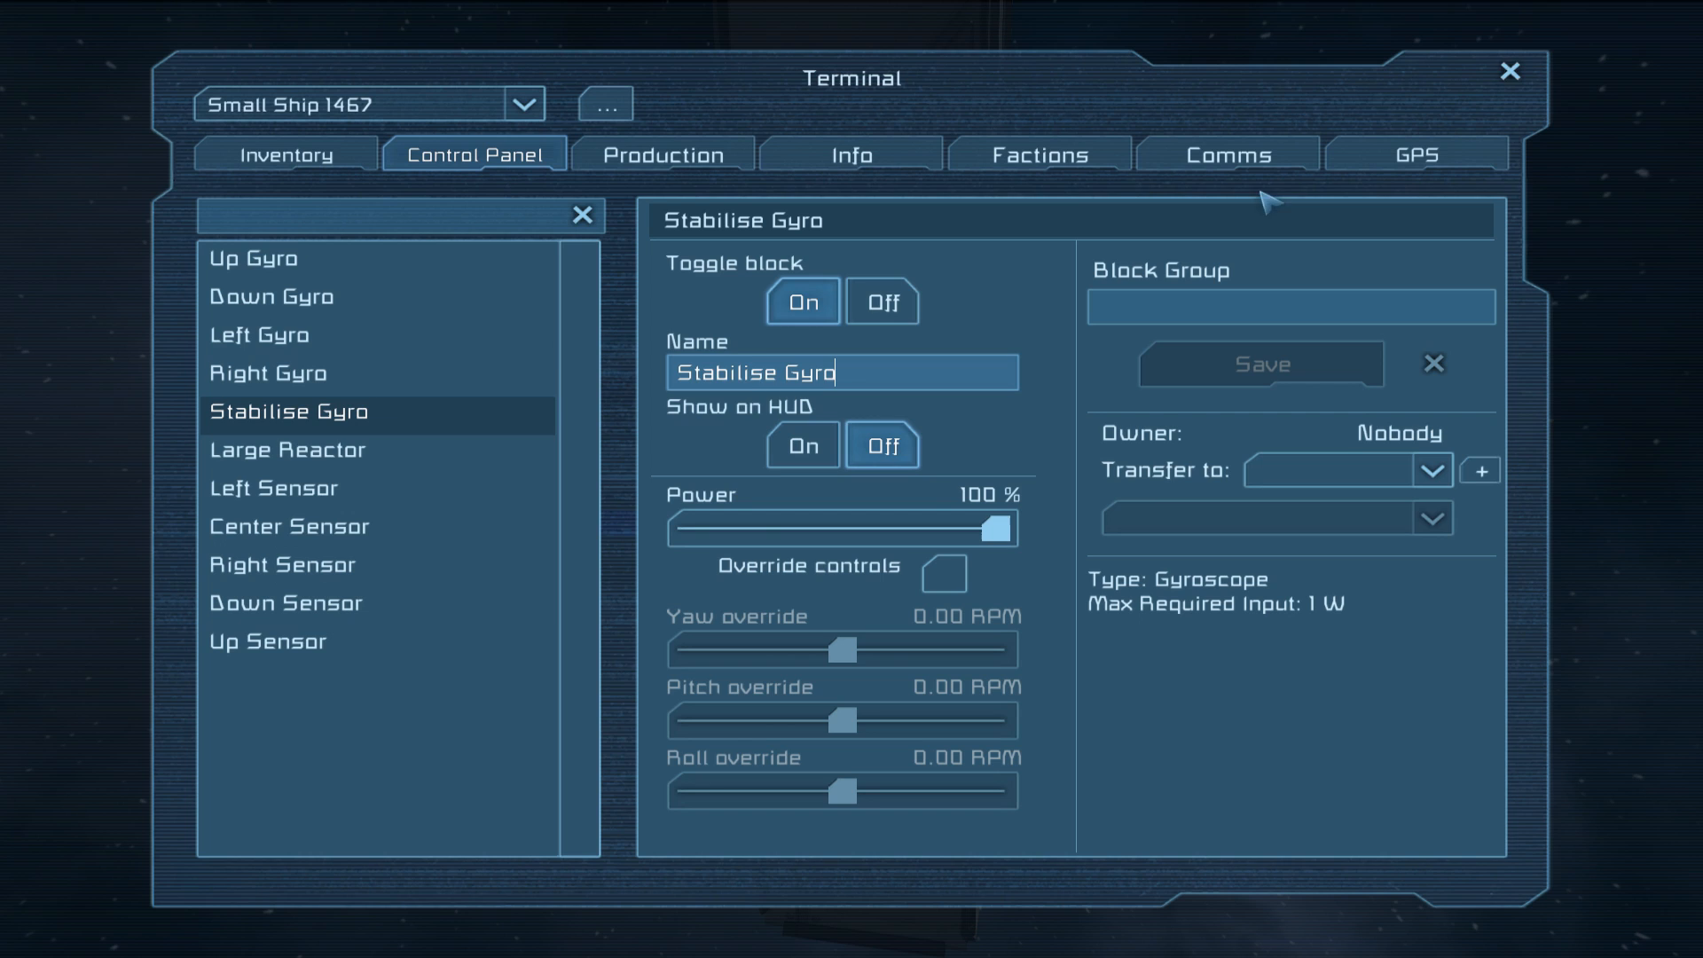
click(1509, 69)
key(d)
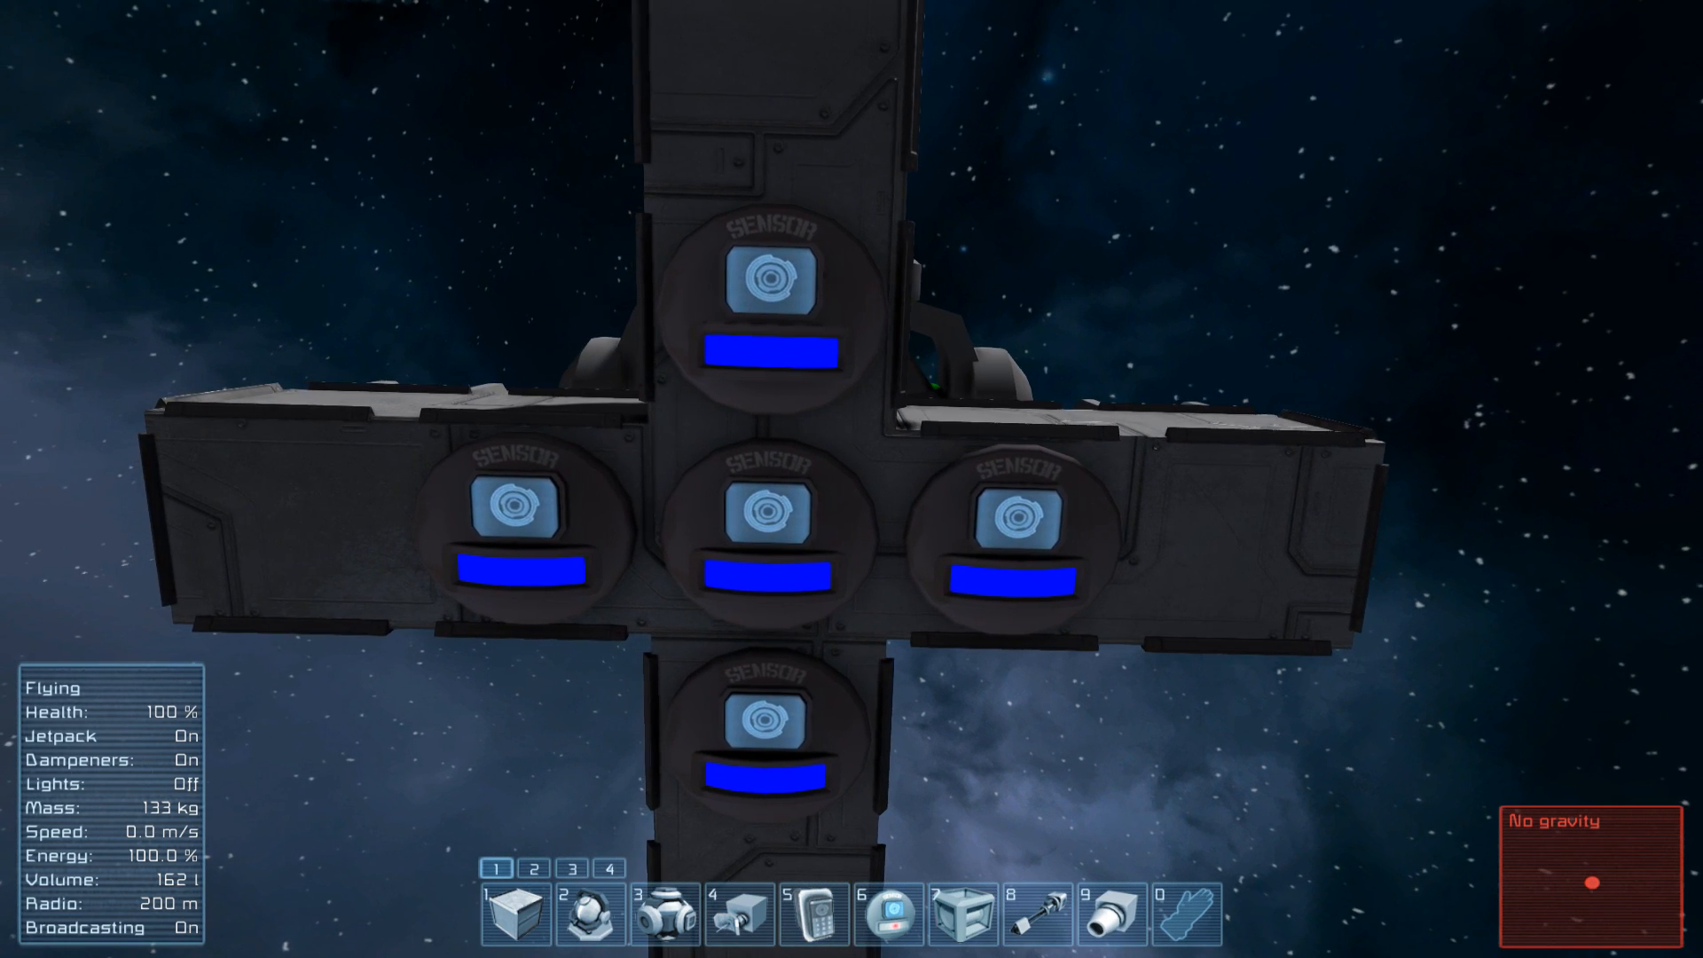
Check the grid's Info settings in the terminal
key(i)
click(852, 155)
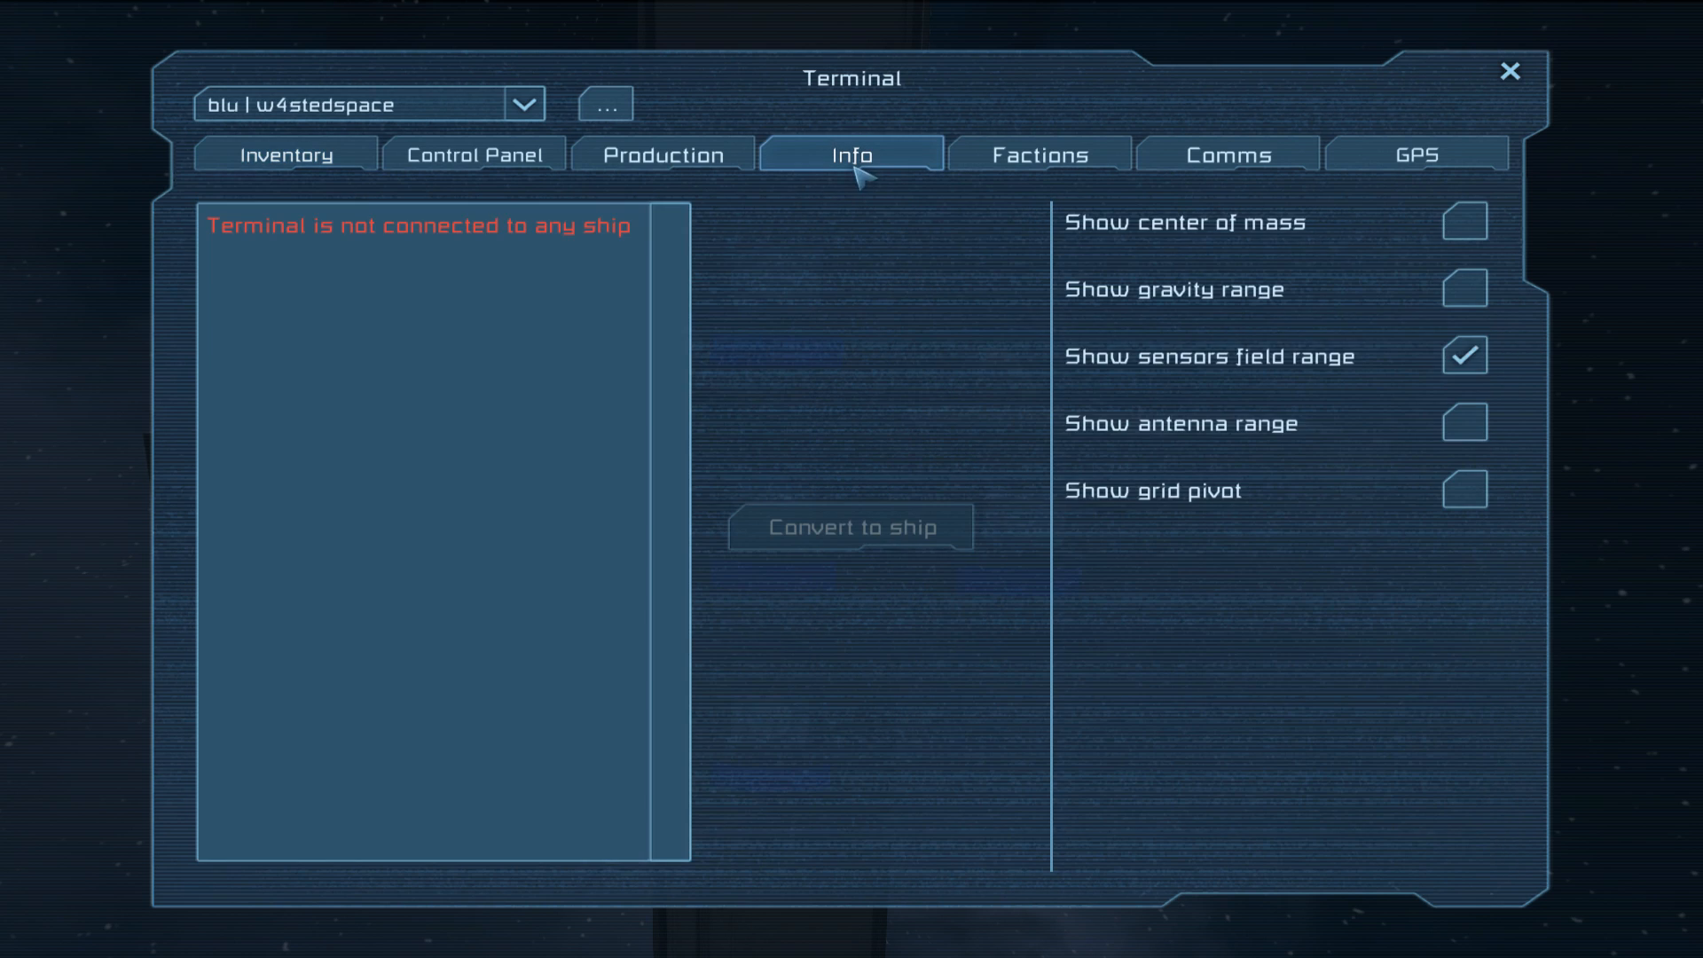
click(1512, 72)
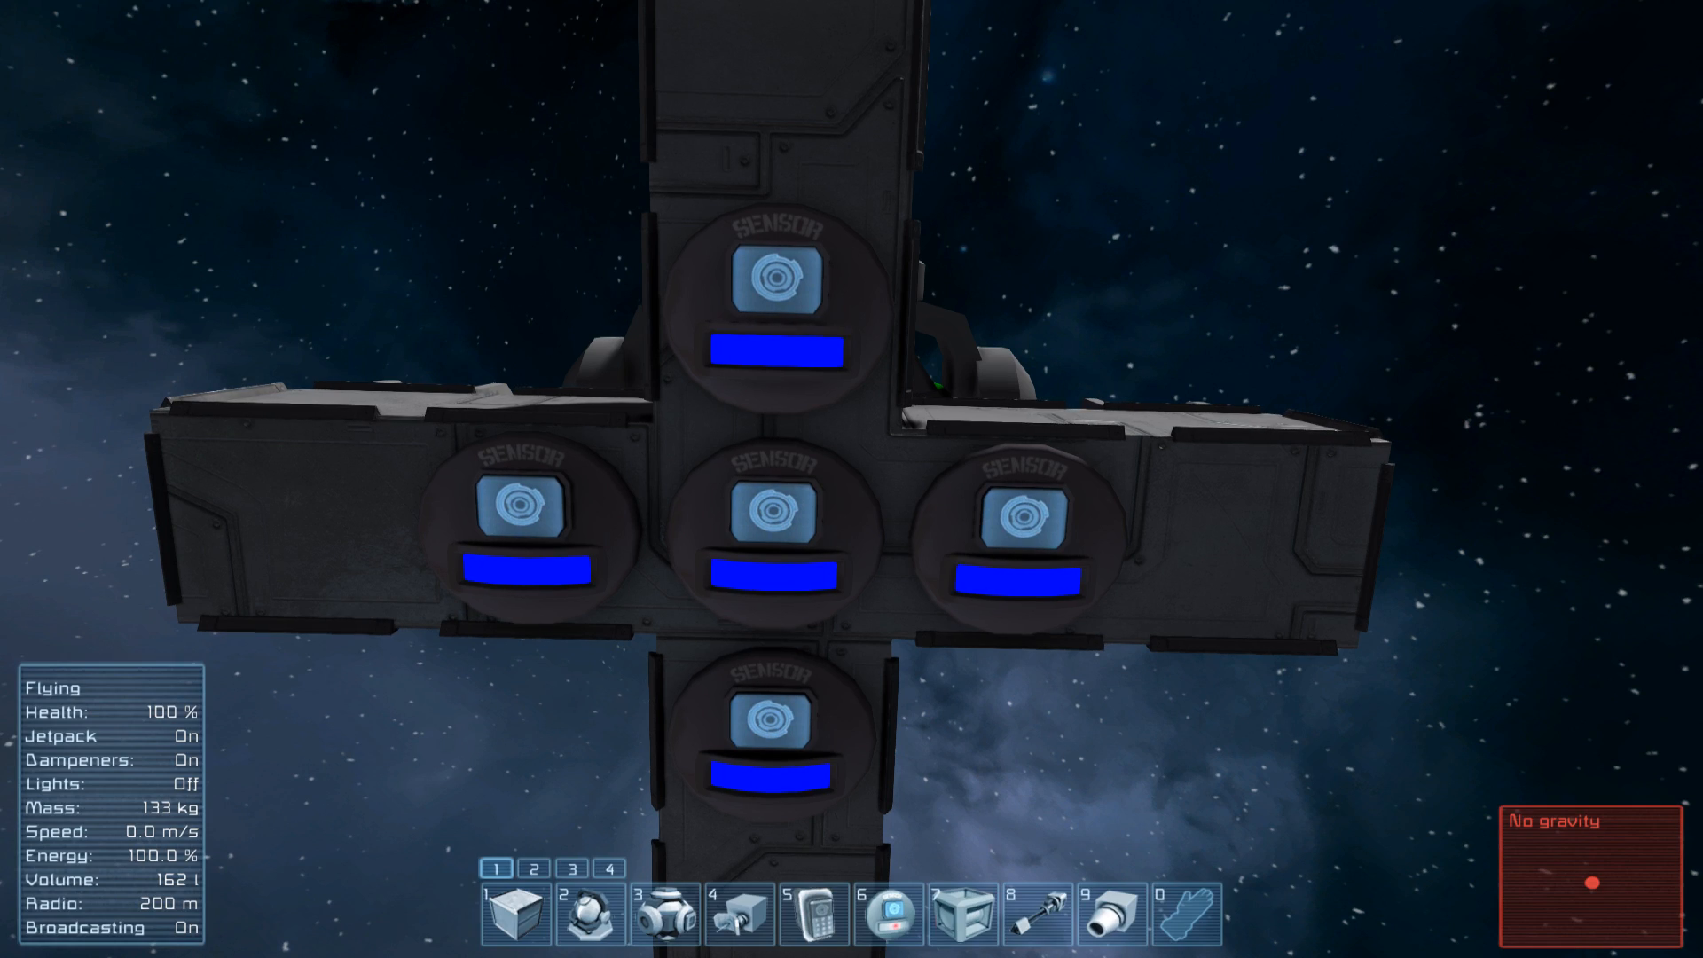
Place an antenna block on one arm of the cross-shaped ship
key(4)
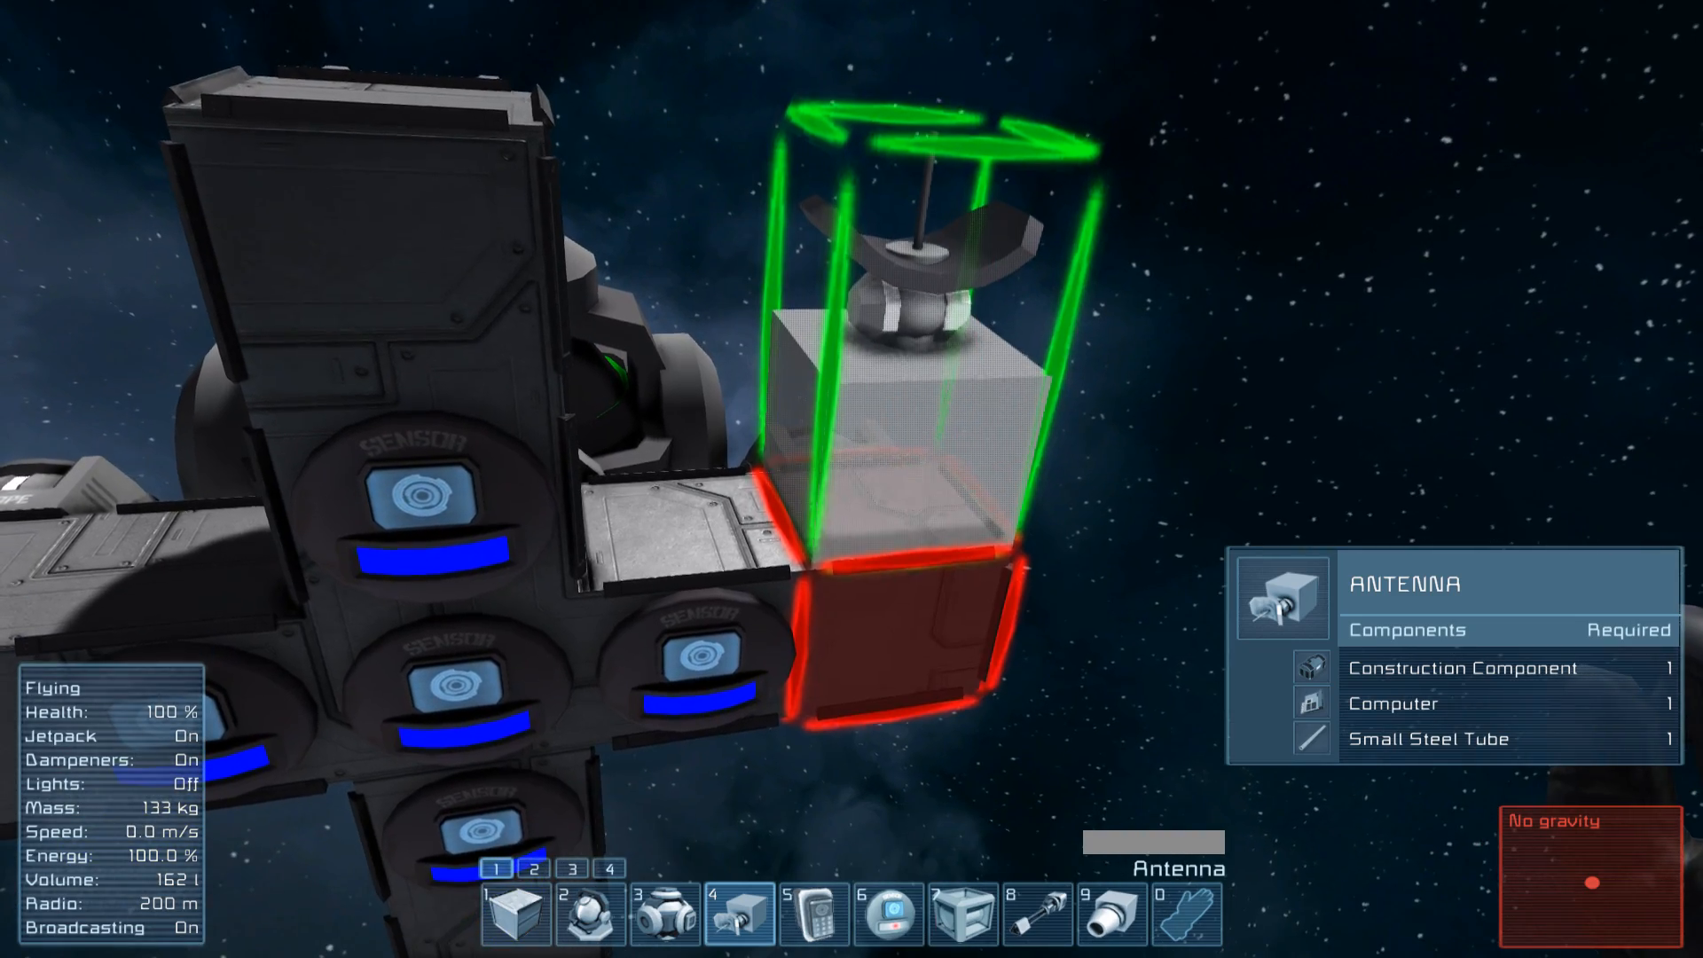
click(852, 479)
key(0)
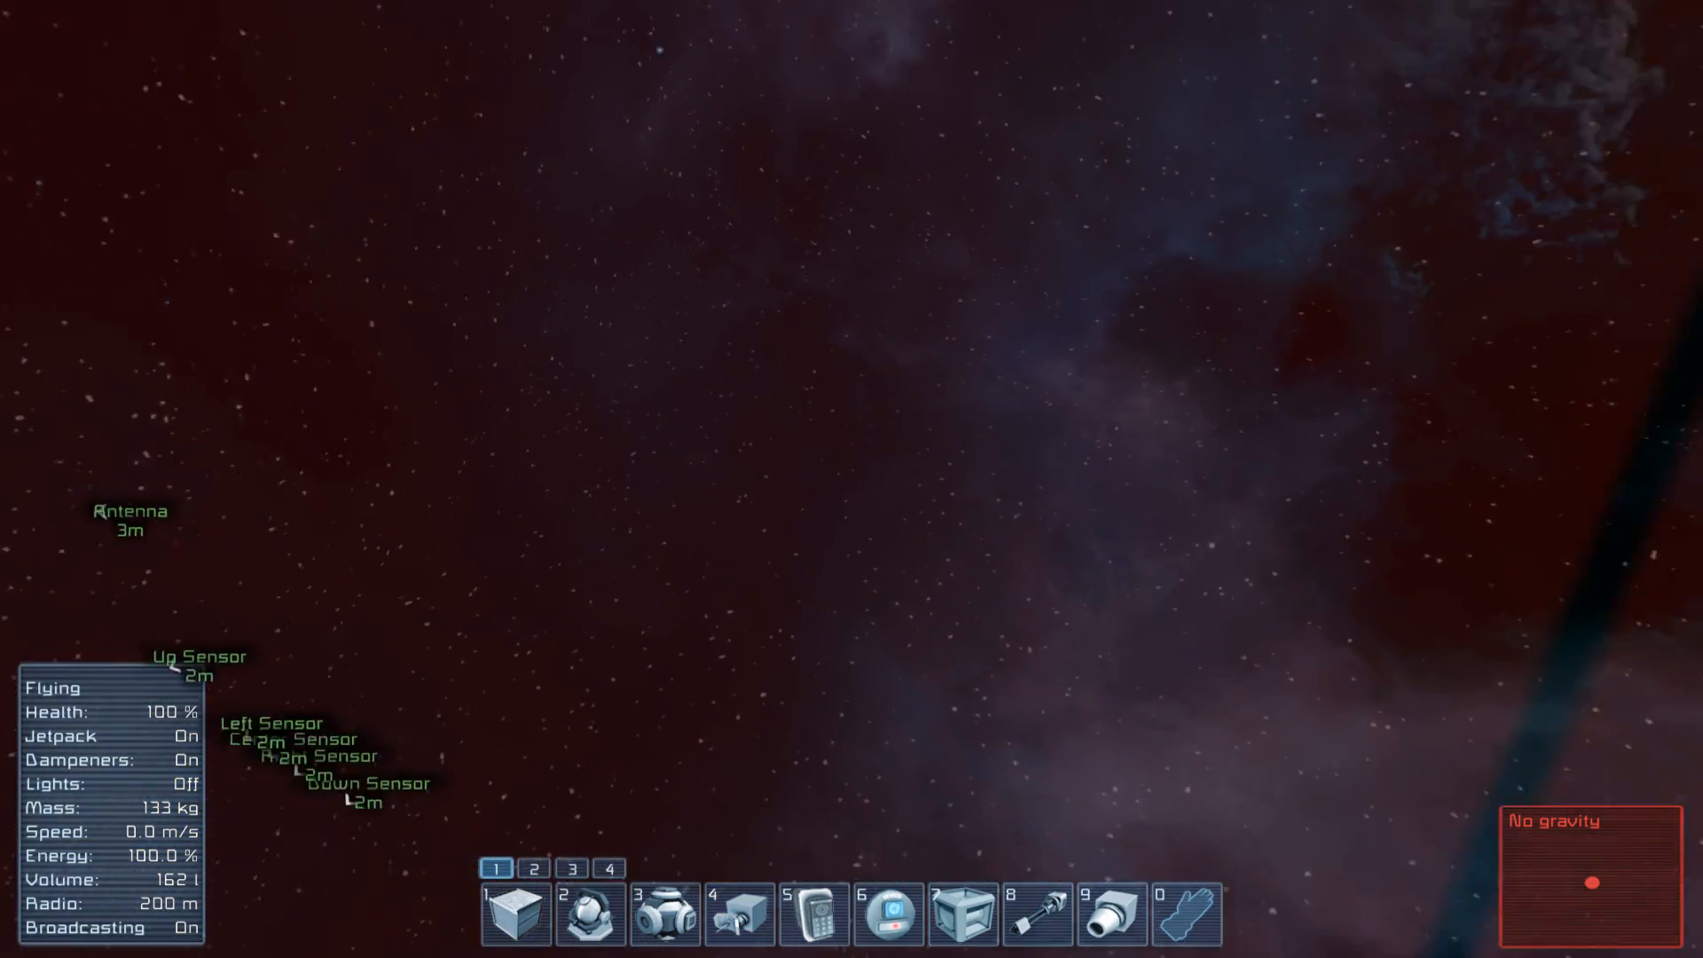
key(s)
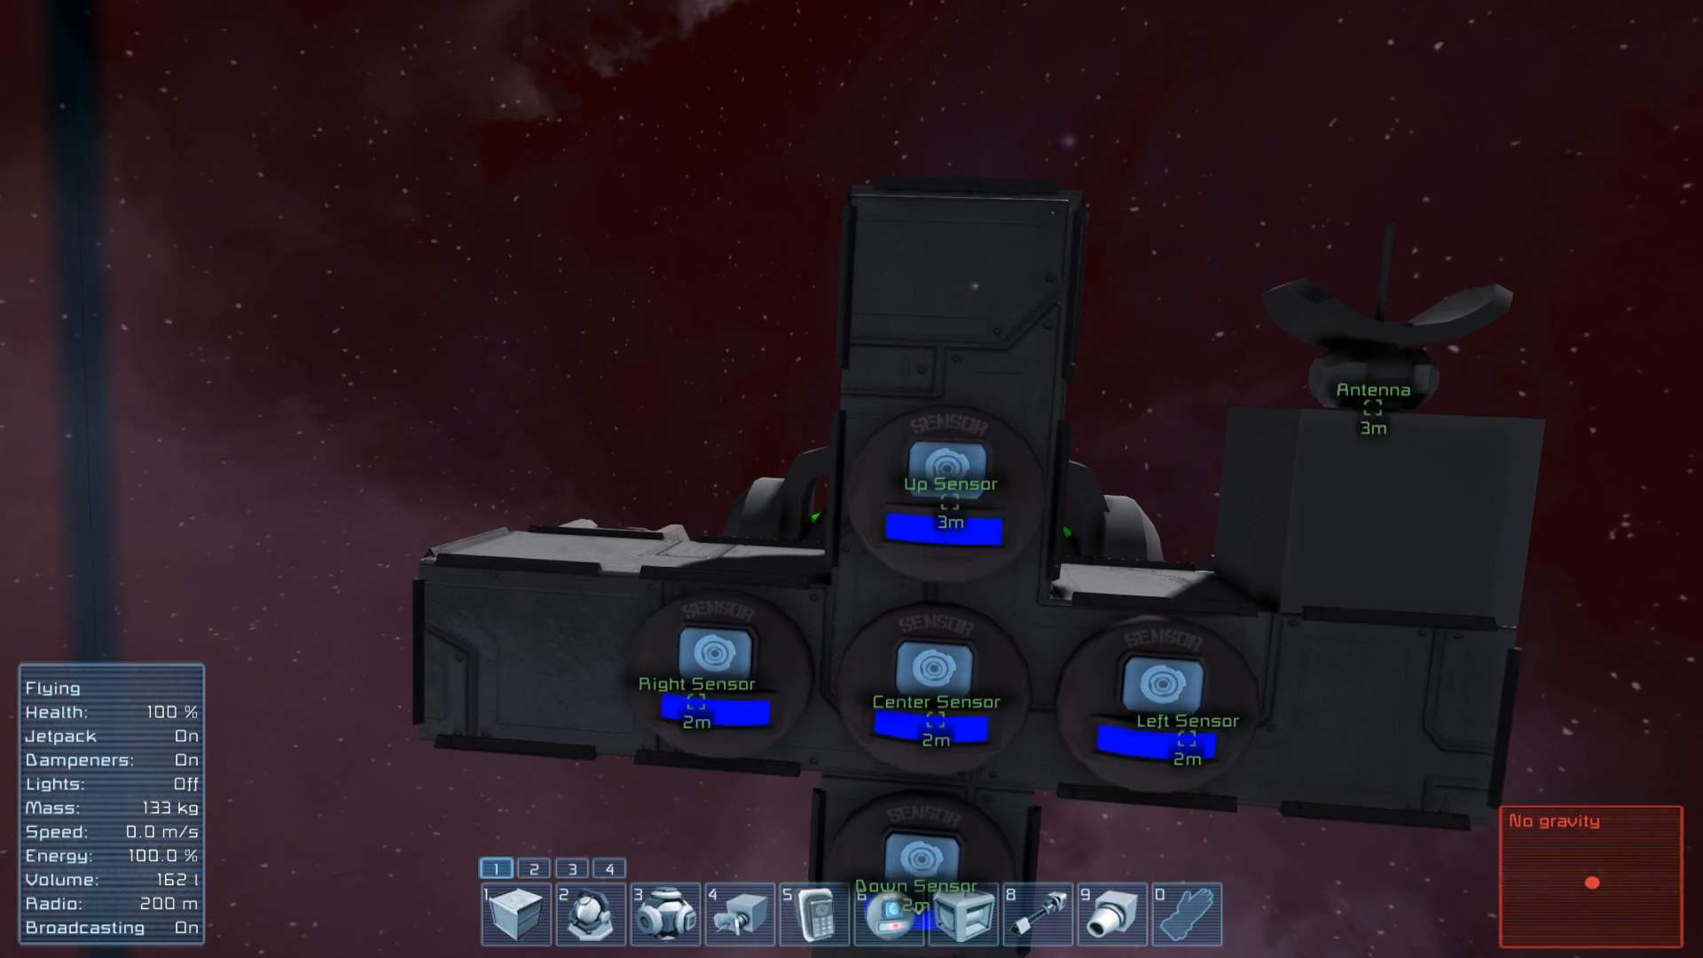
key(w)
Cut the Up Sensor's bottom and back detection extents to 1 m
key(k)
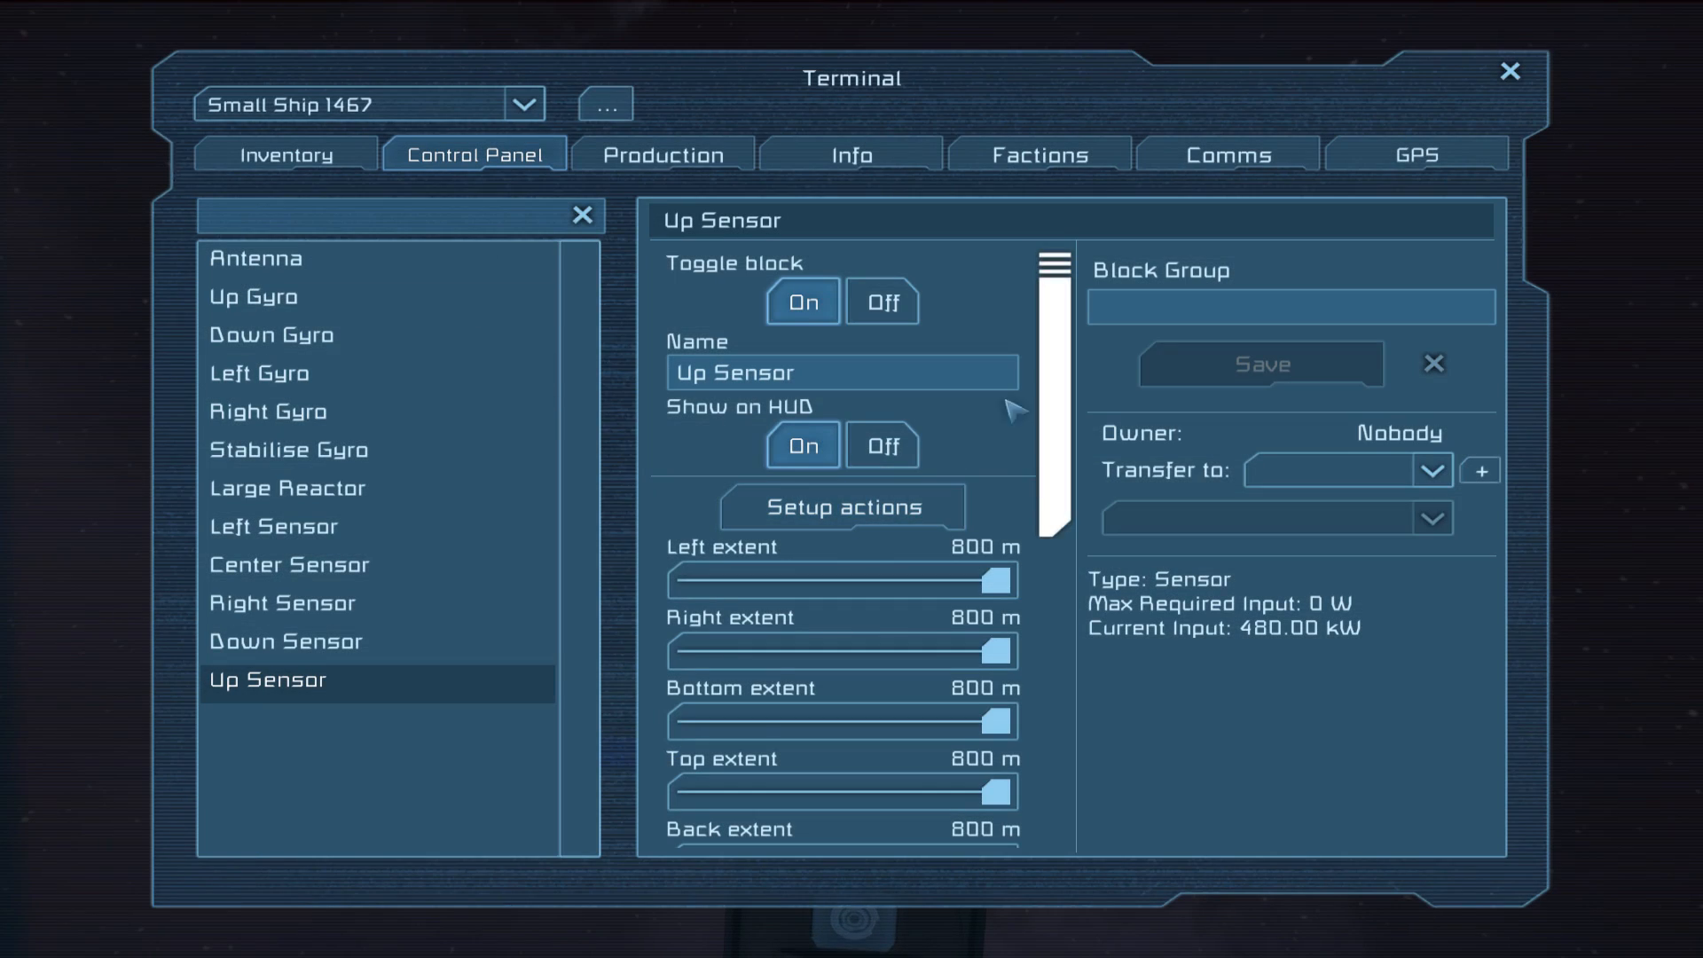
scroll(1051, 479, down, 5)
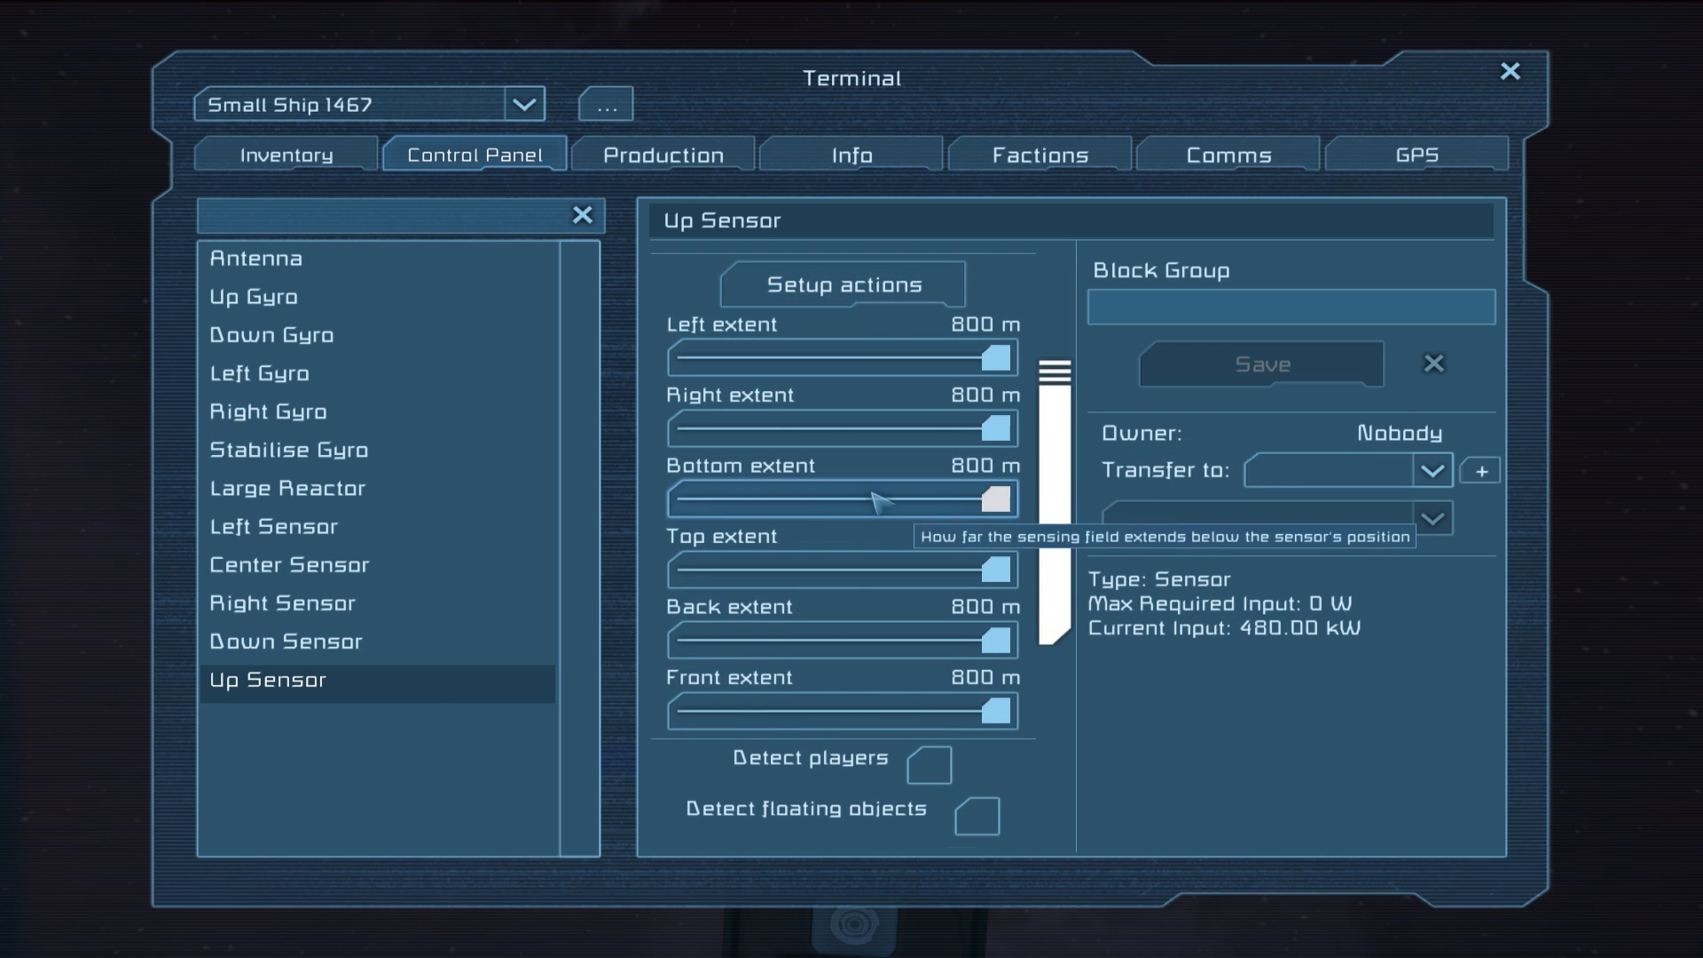
drag(996, 499, 686, 503)
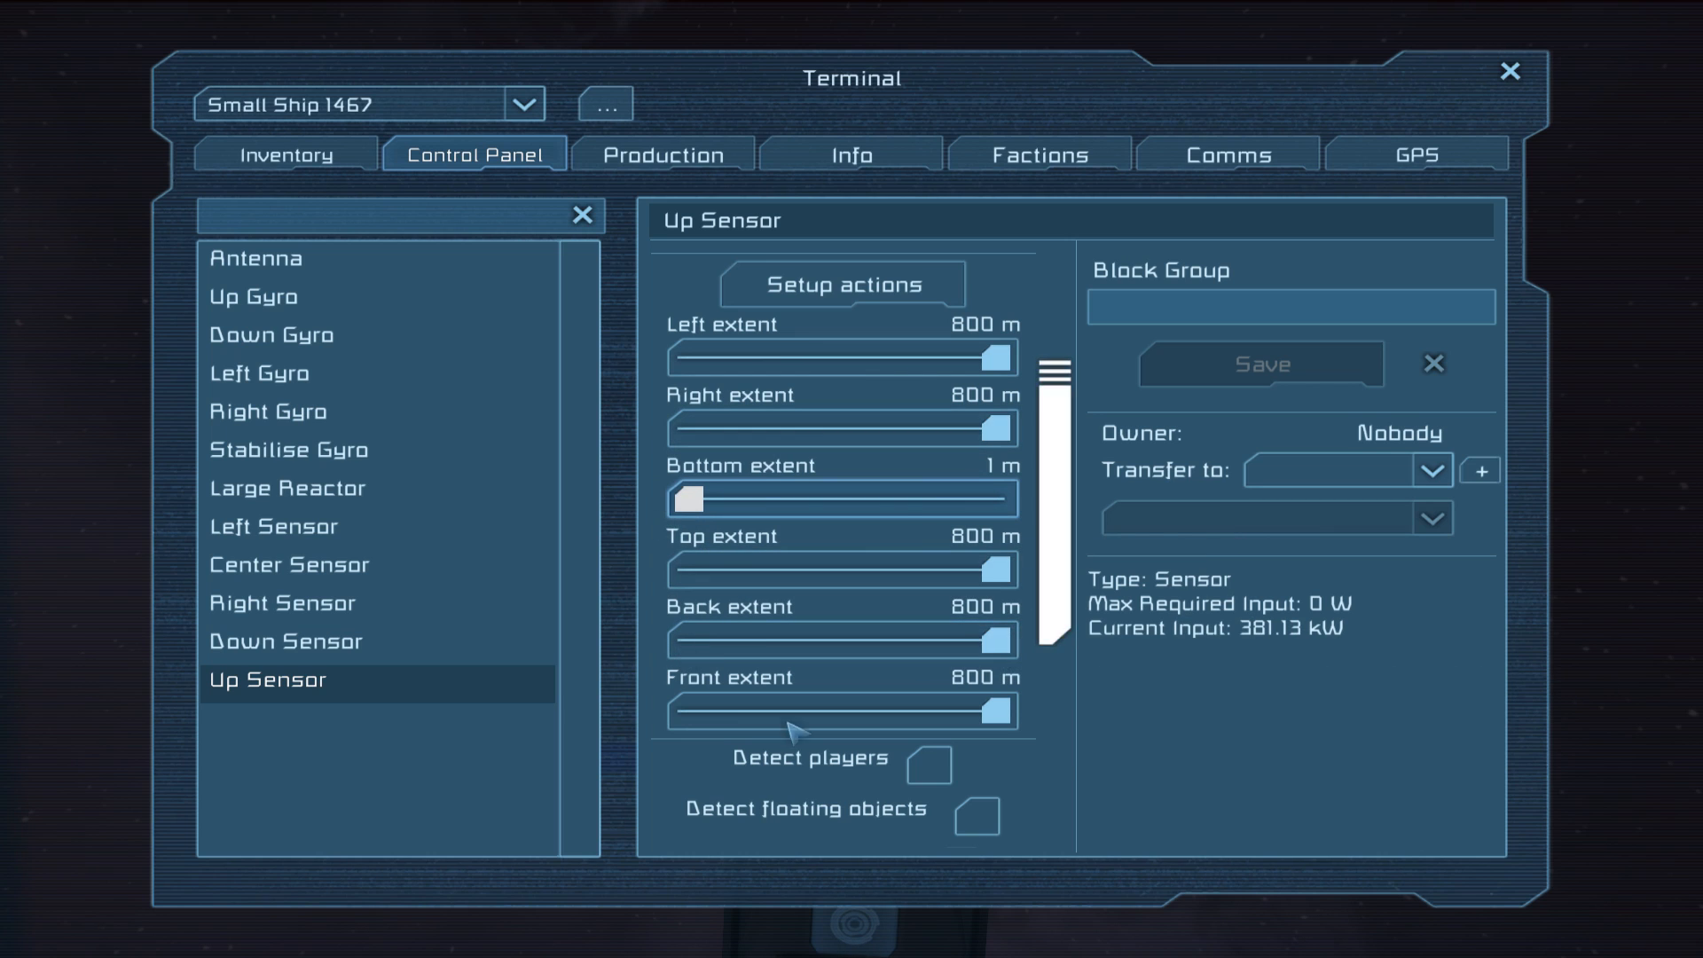
drag(996, 642, 666, 652)
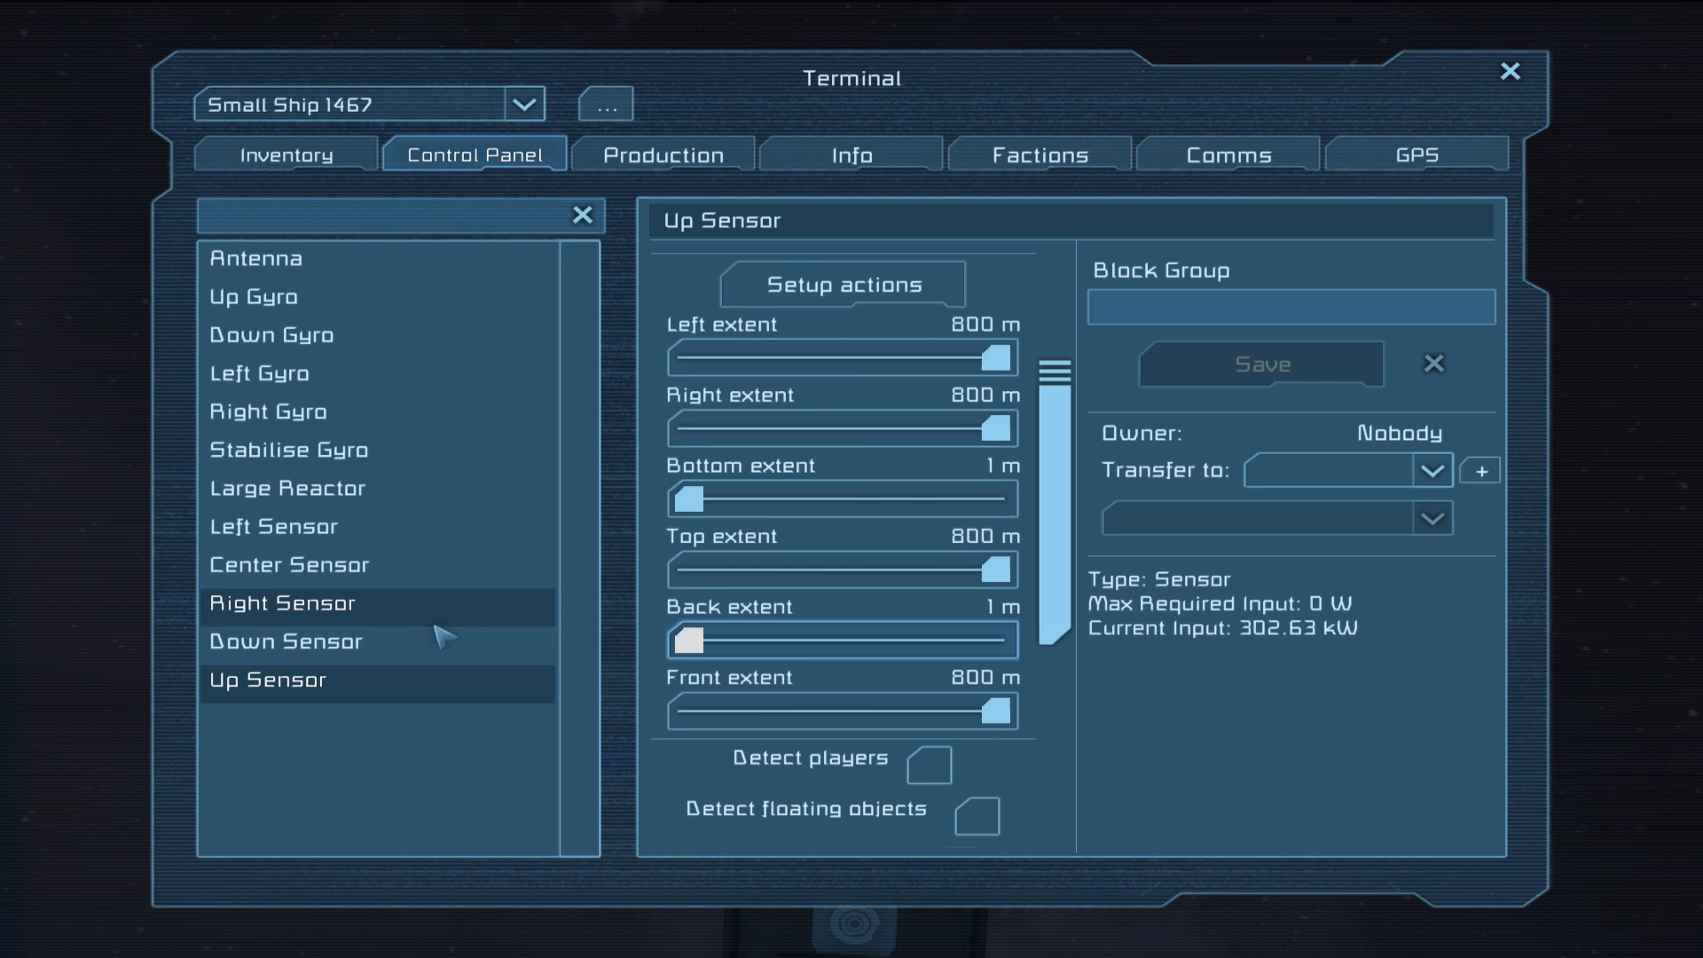
Cut the Down Sensor's top and back extents to 1 m, then move on to the Left Sensor
click(383, 648)
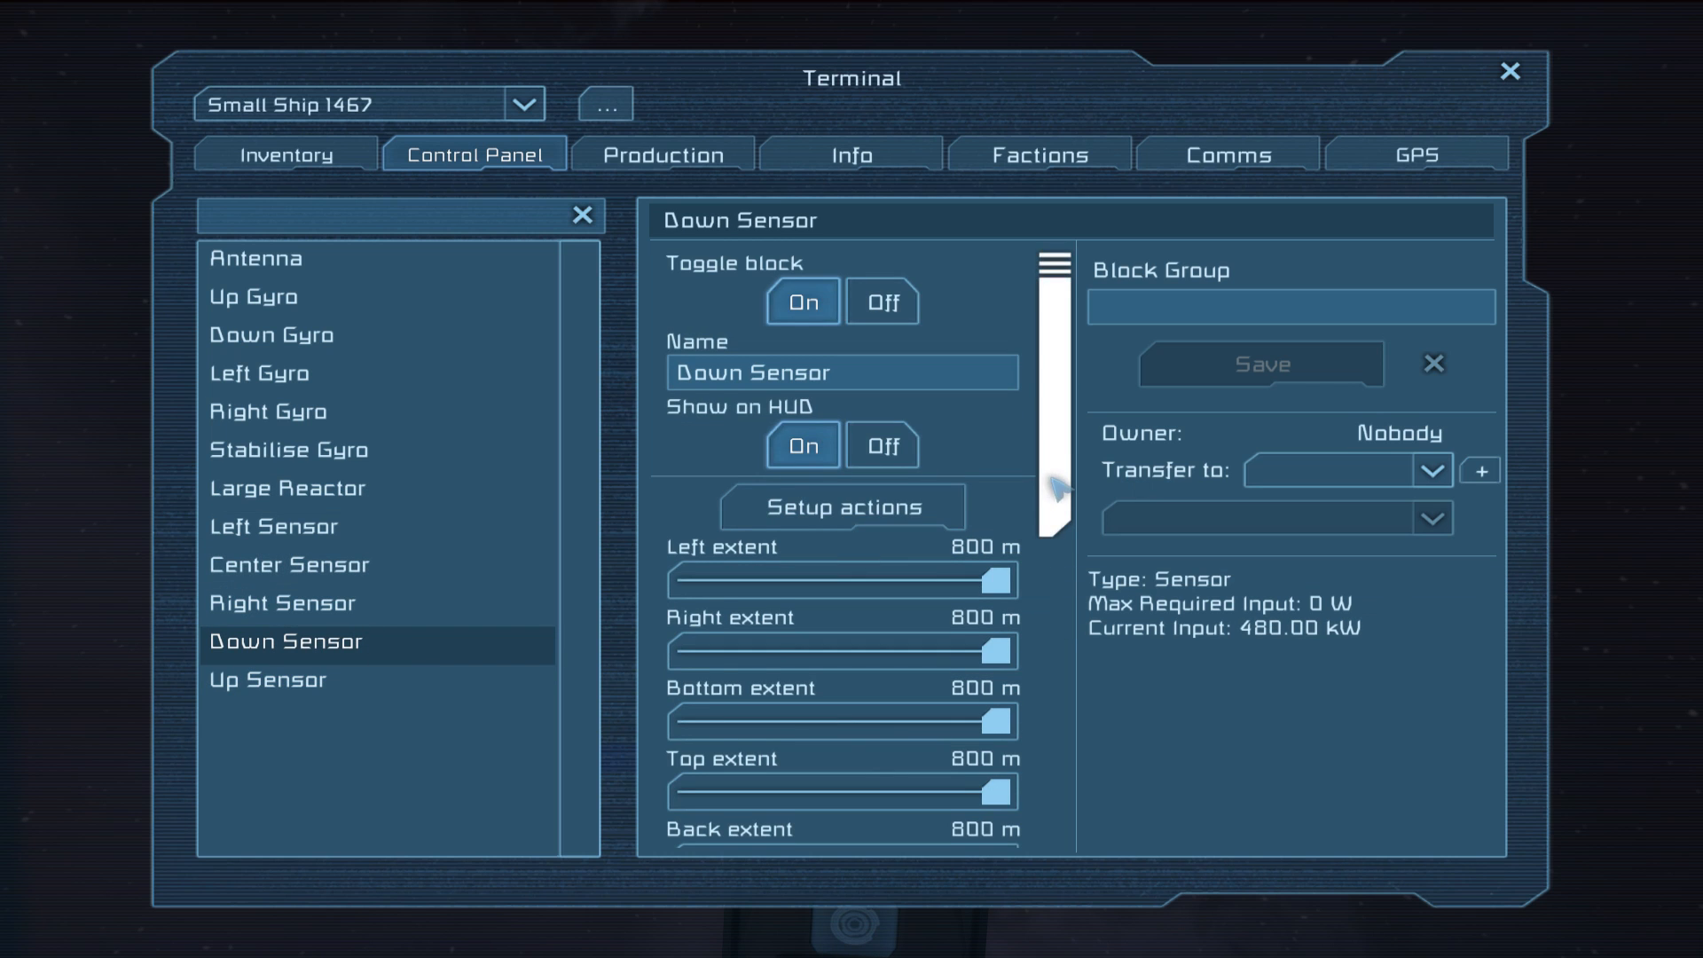
scroll(1057, 489, down, 2)
scroll(1058, 488, down, 2)
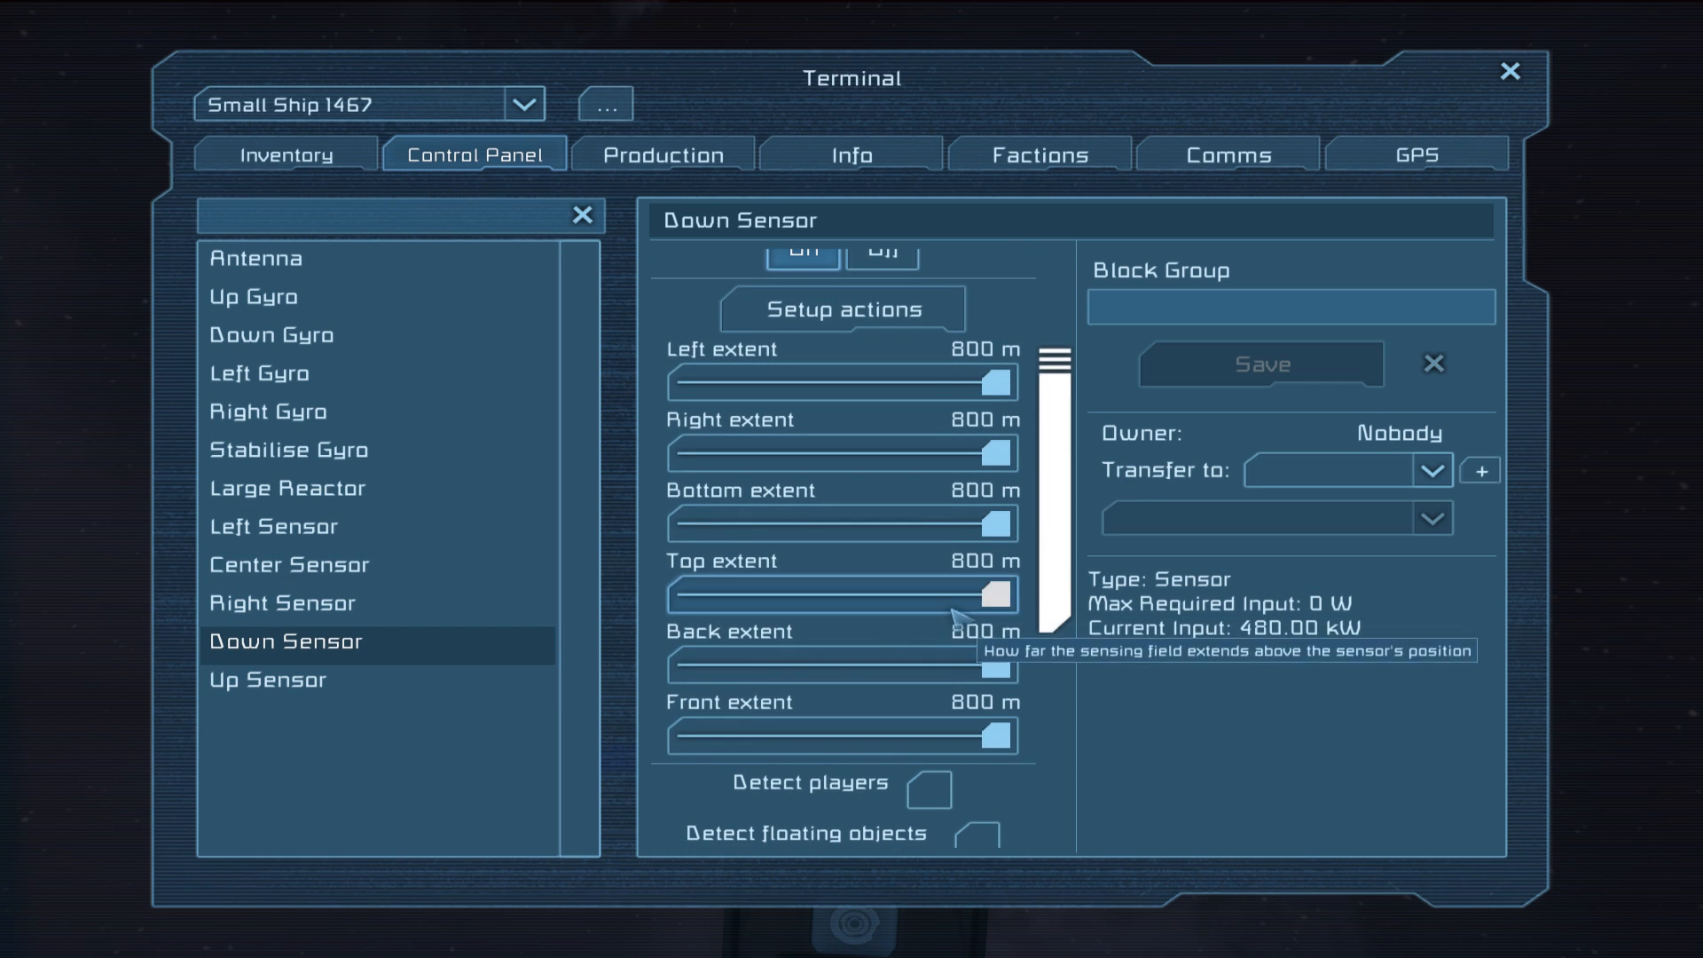
drag(995, 594, 688, 593)
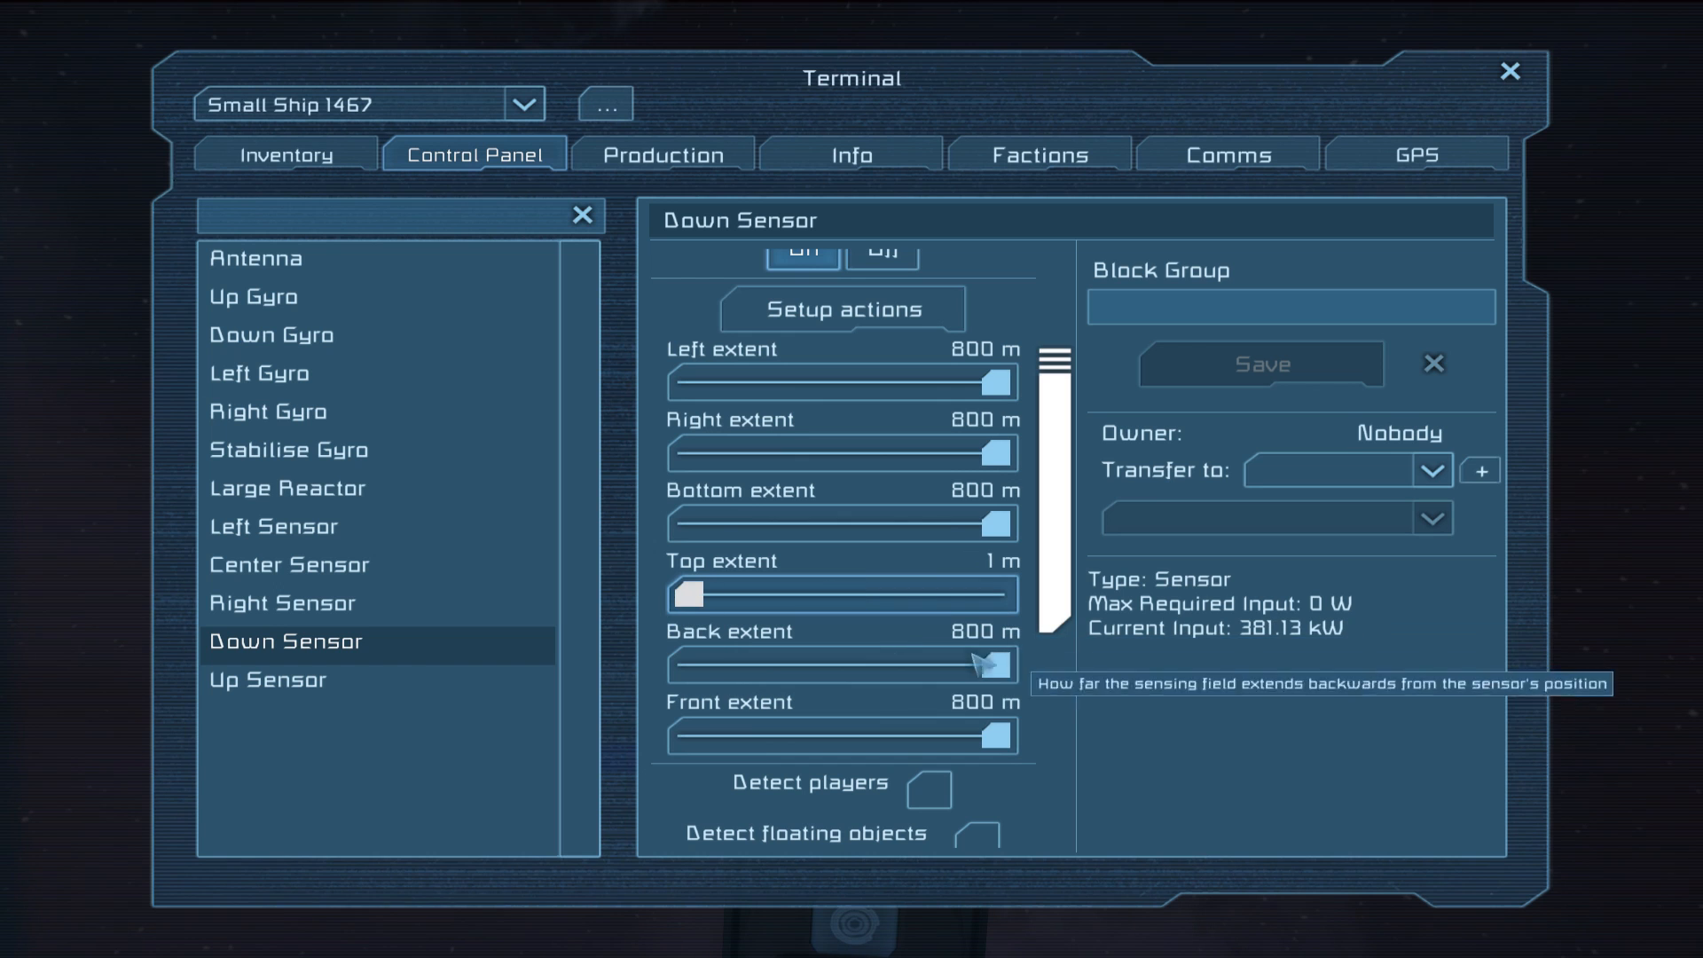
drag(996, 666, 688, 665)
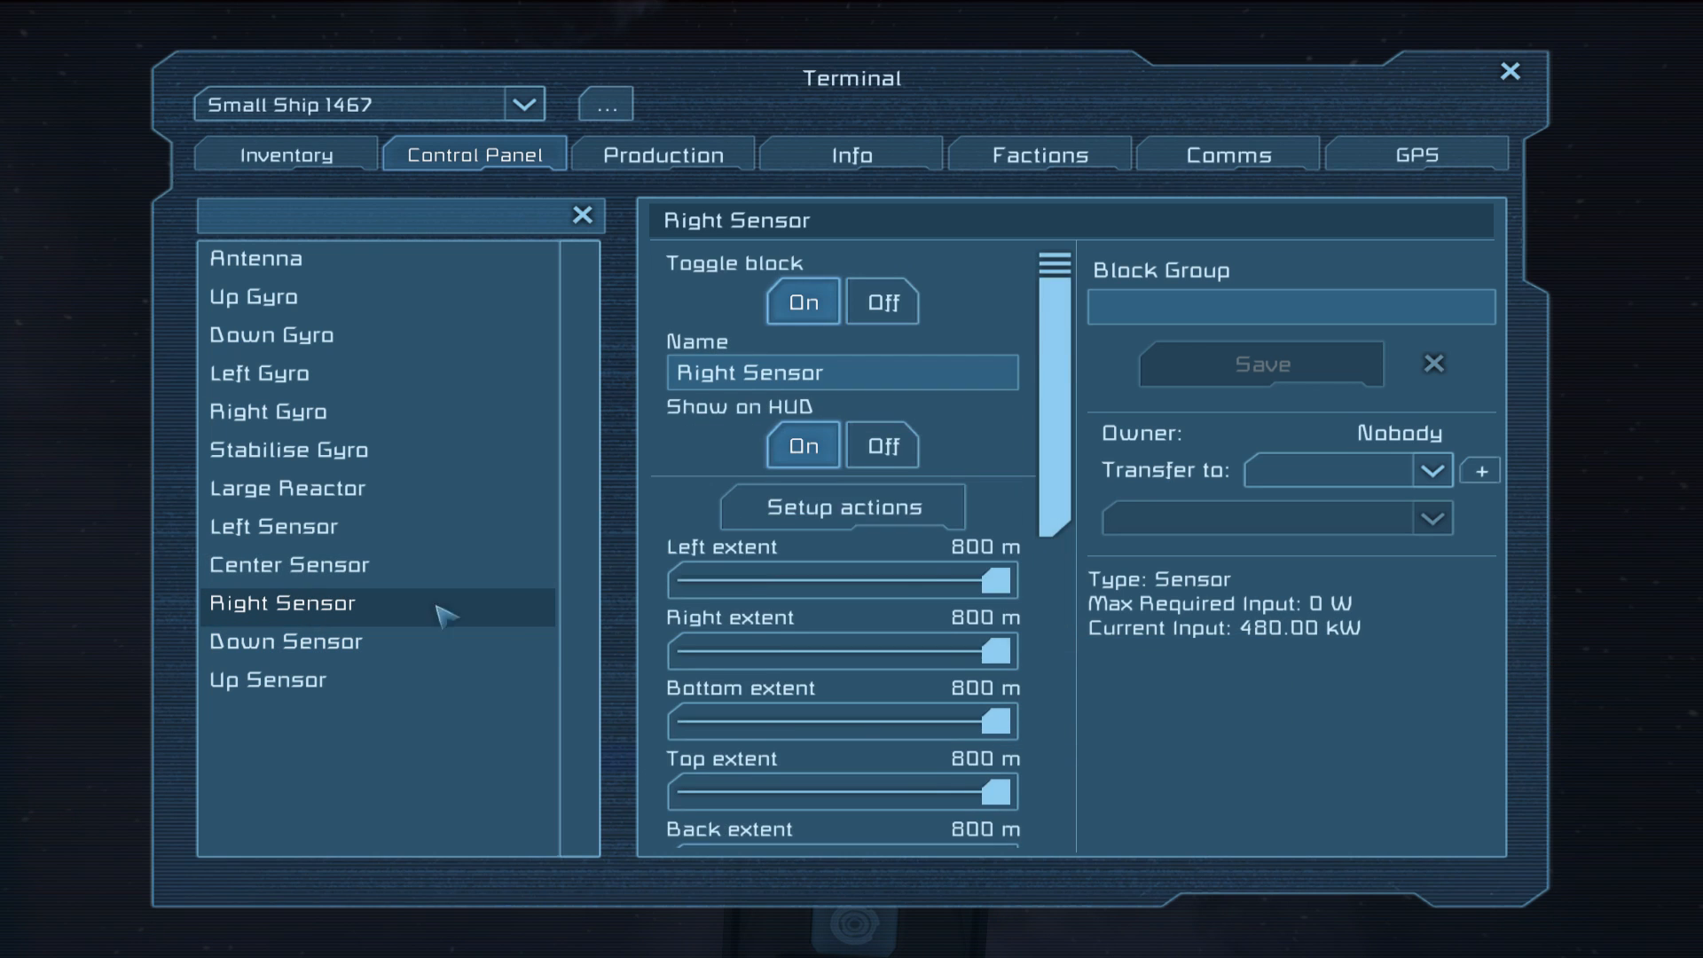
scroll(1058, 489, down, 1)
drag(991, 504, 786, 505)
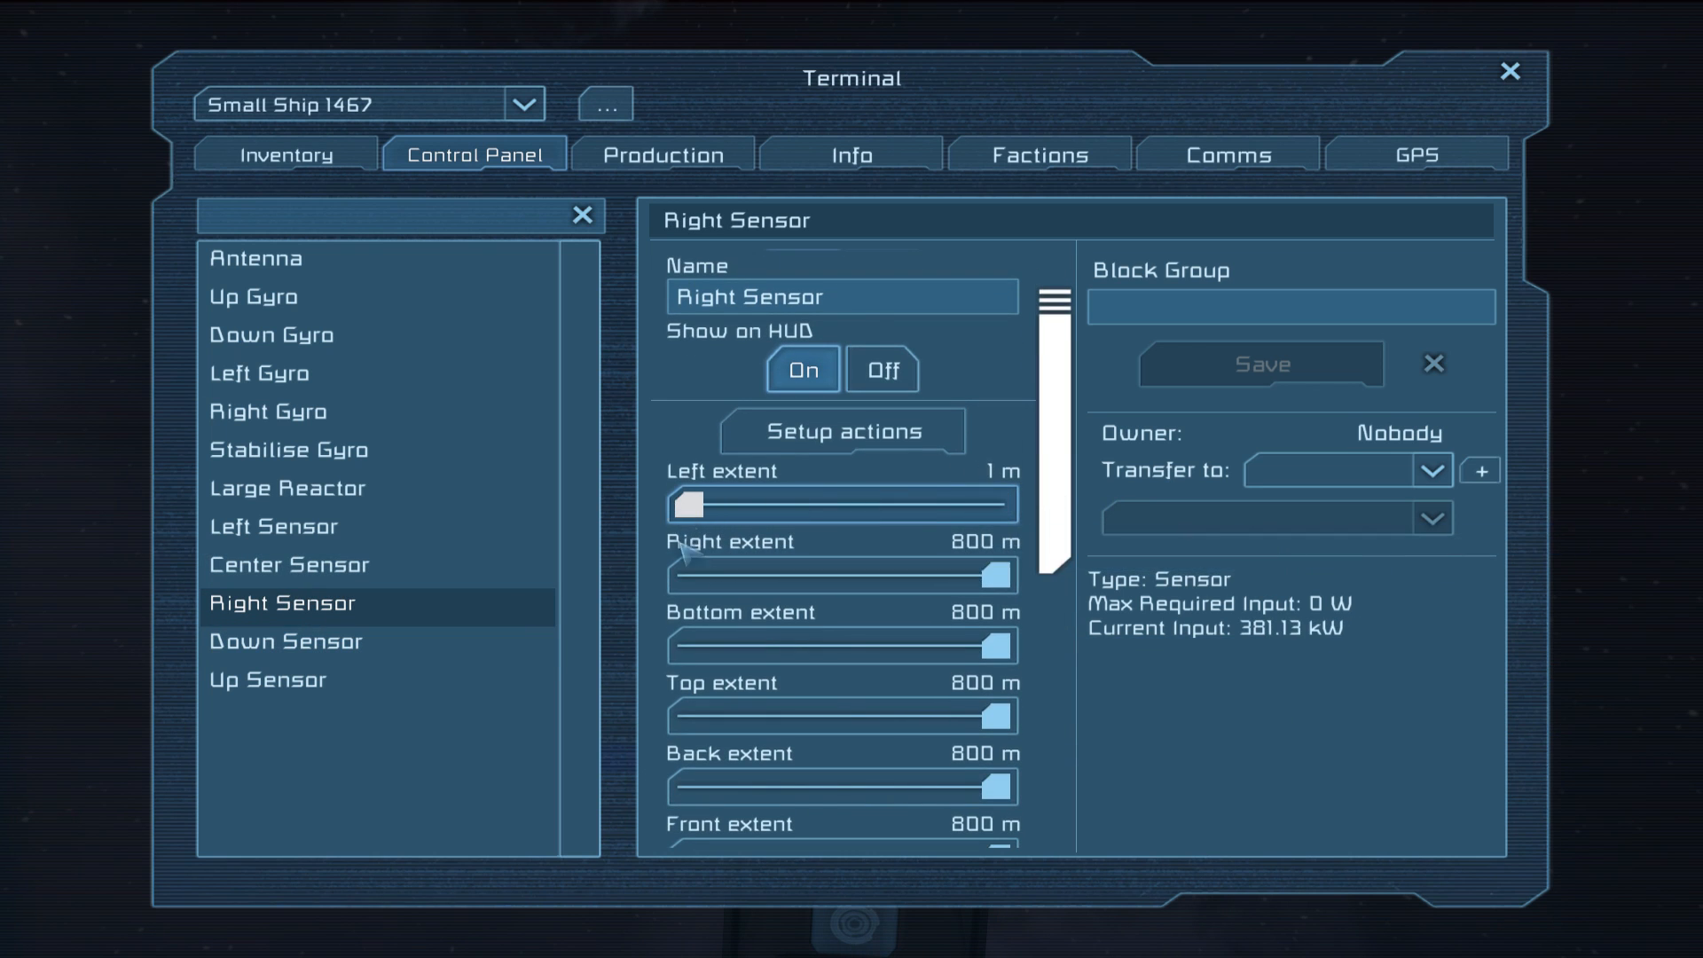
click(439, 529)
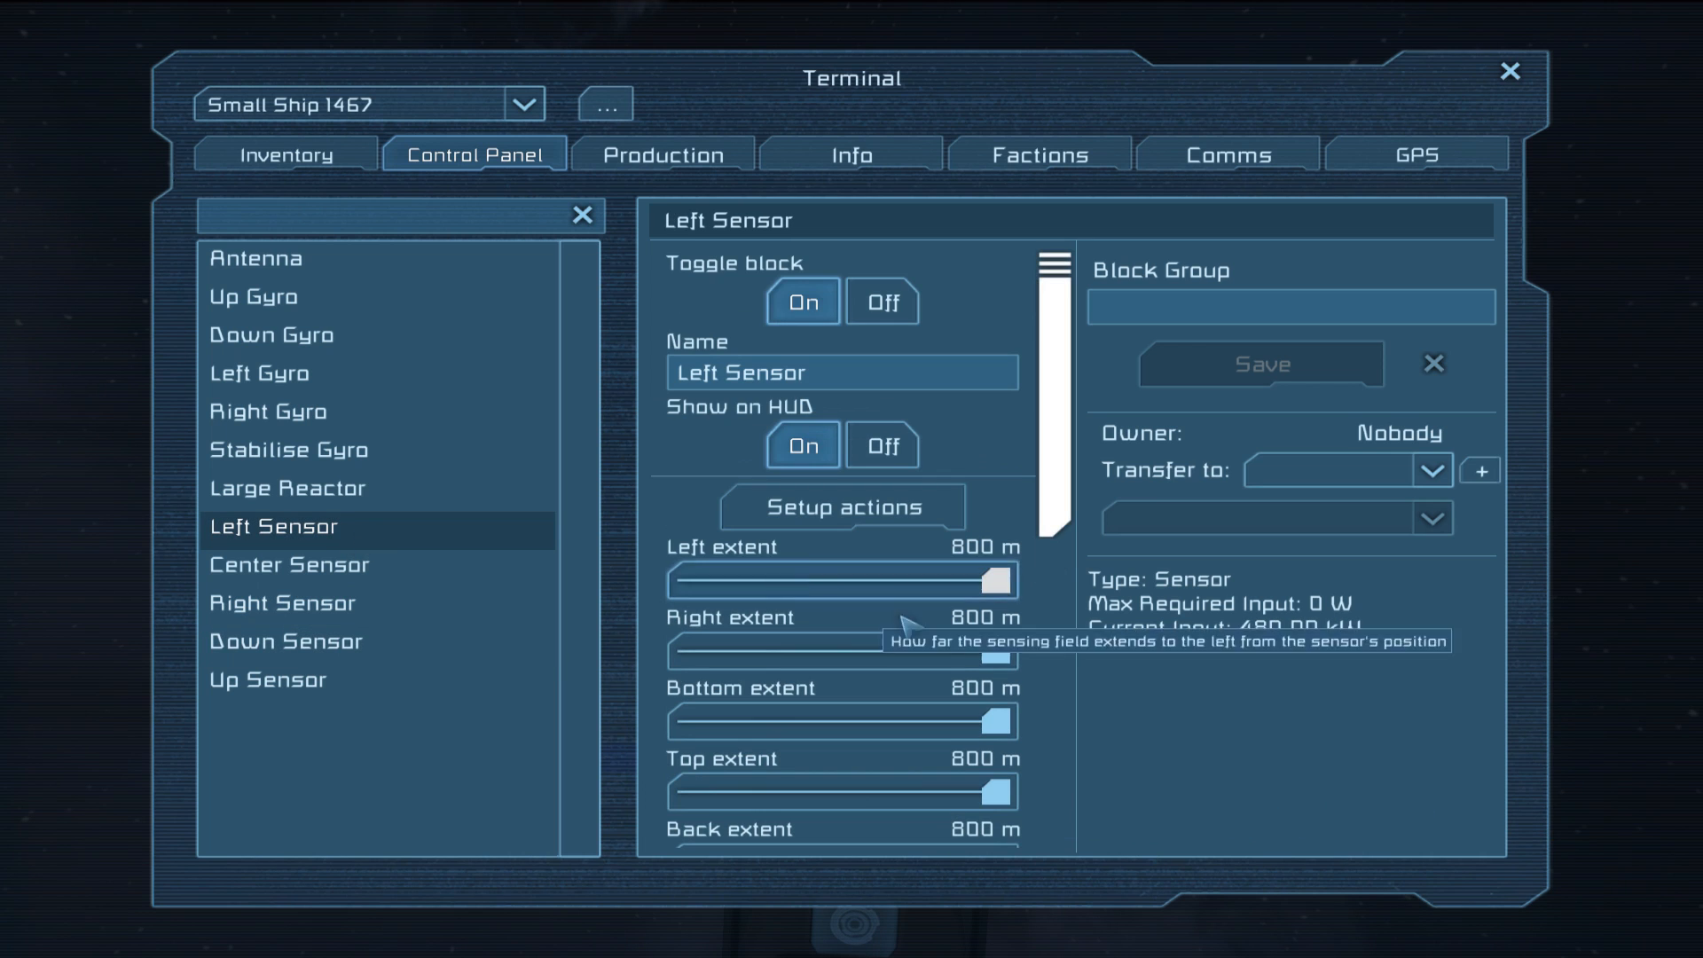
scroll(1055, 483, down, 3)
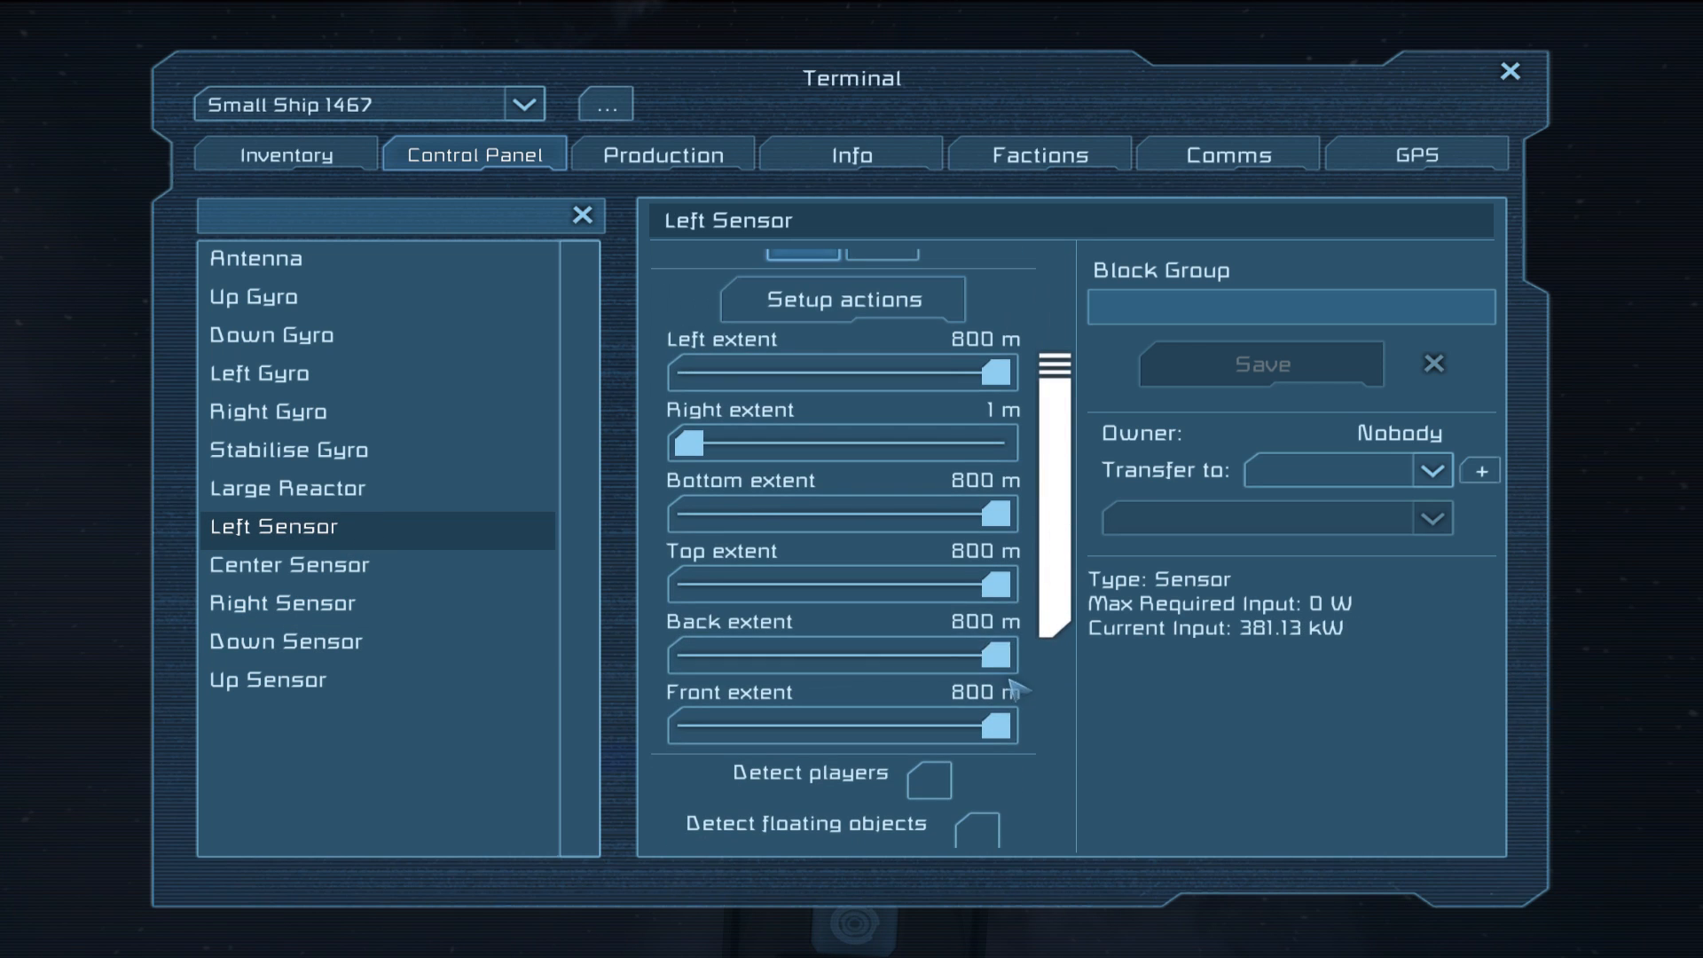
click(323, 303)
click(1513, 72)
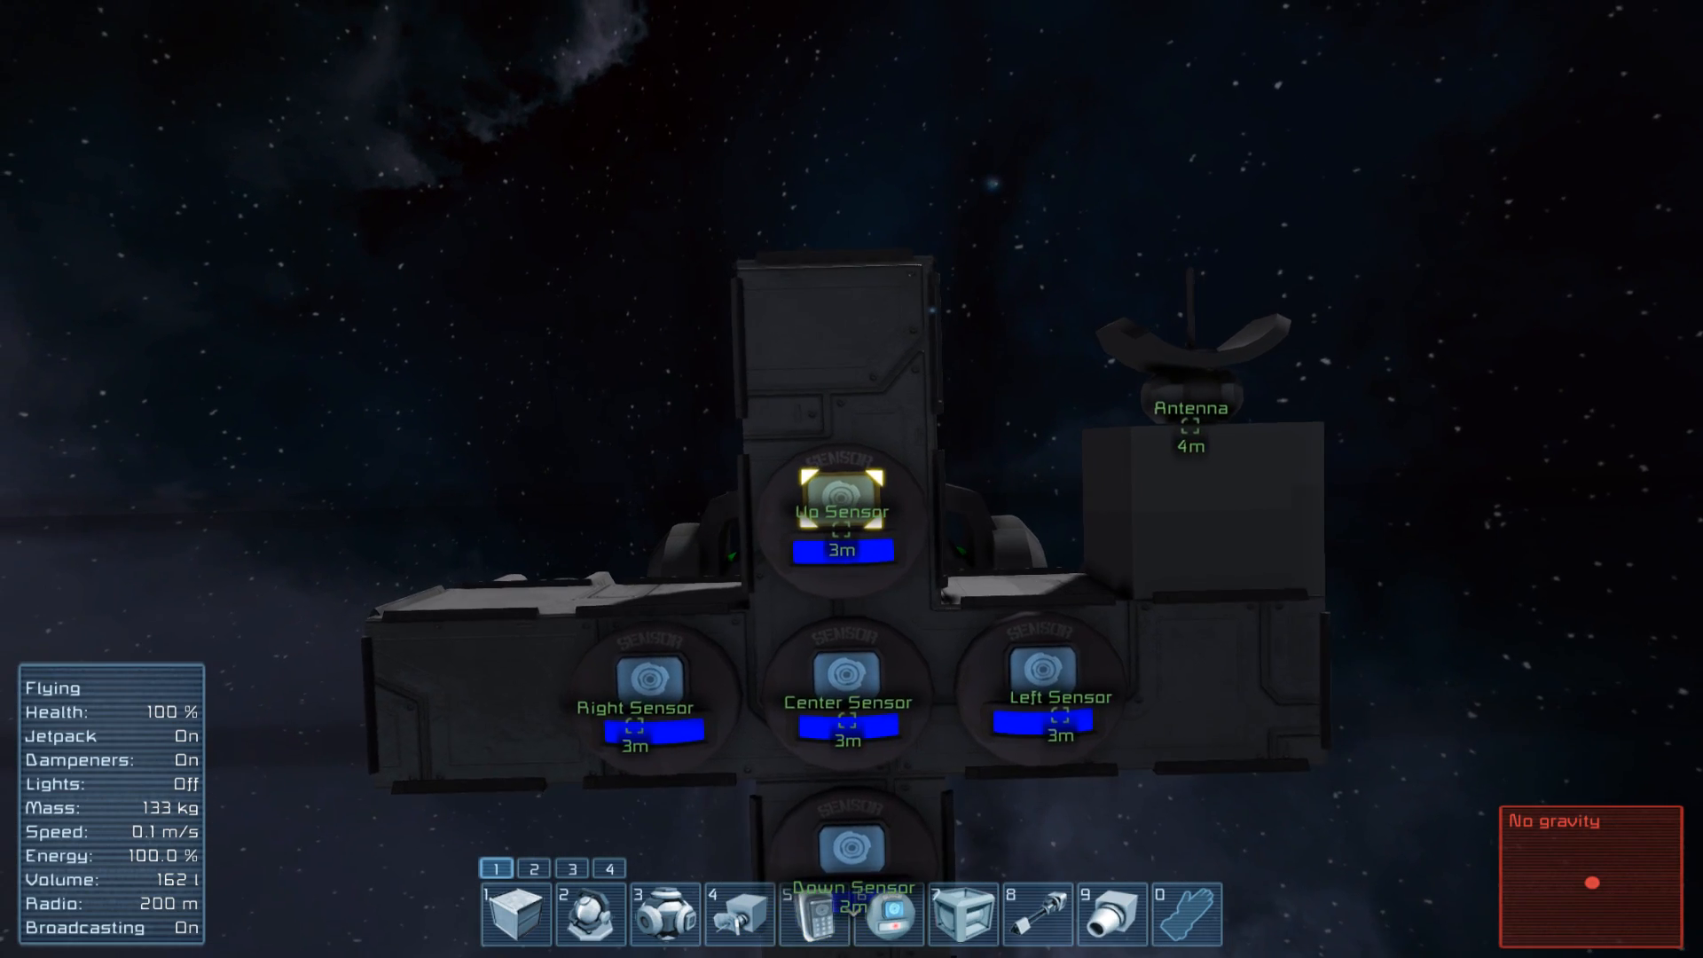
key(a)
key(a)
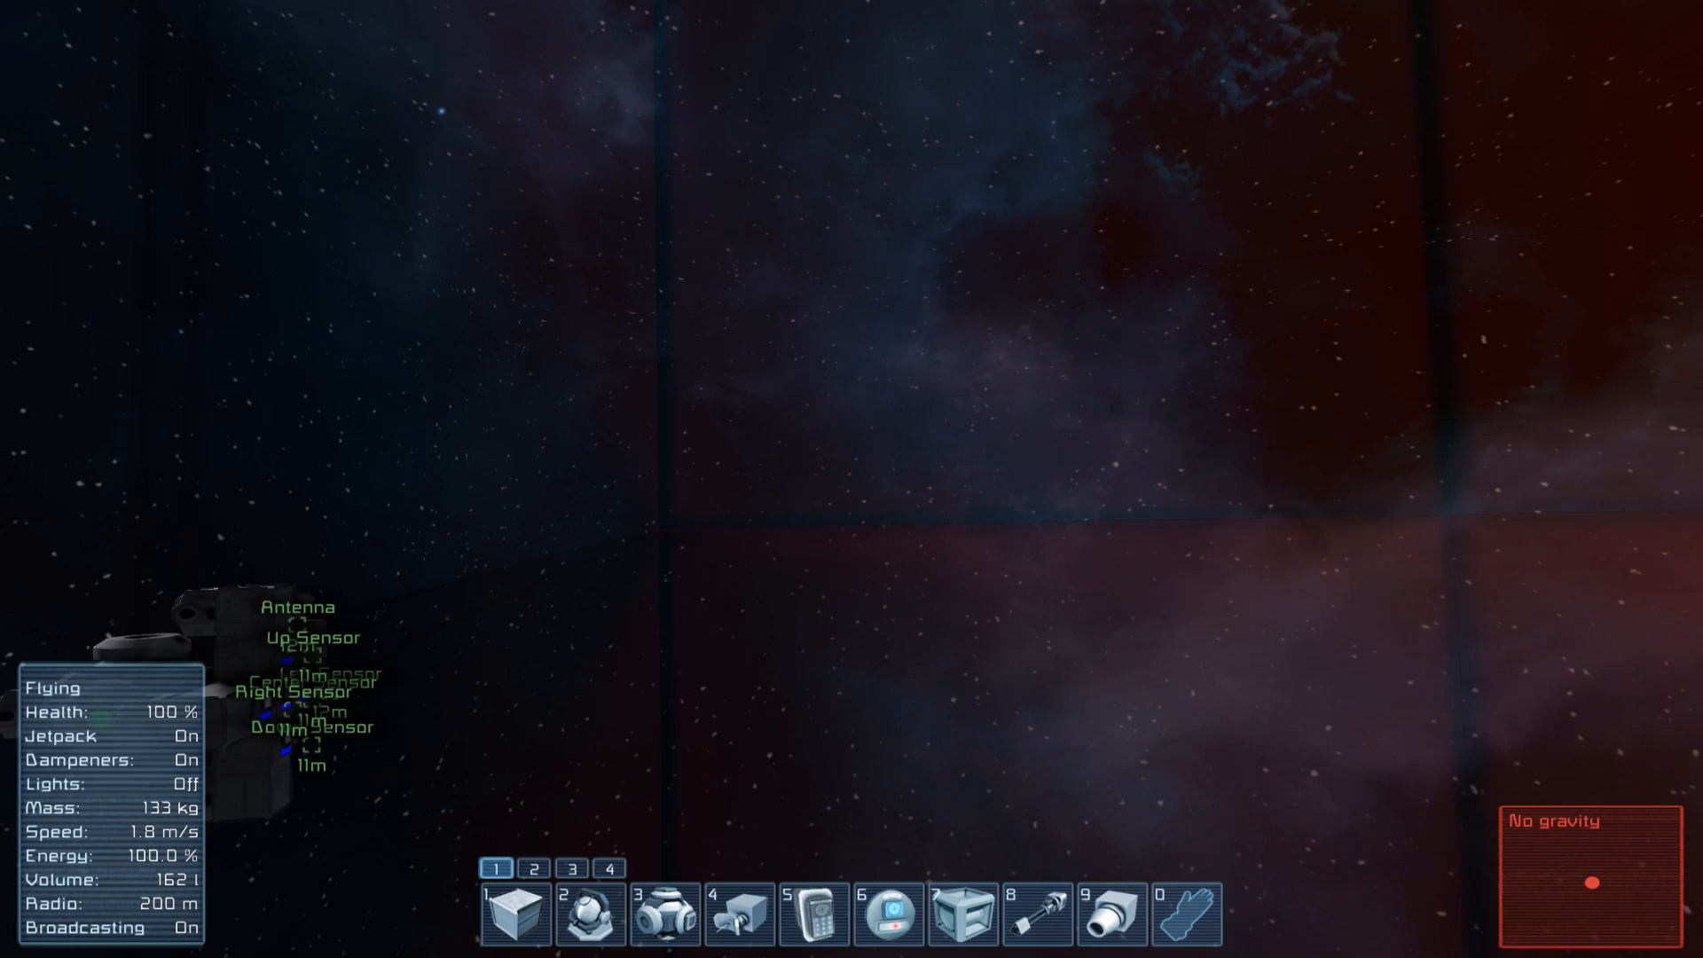
key(w)
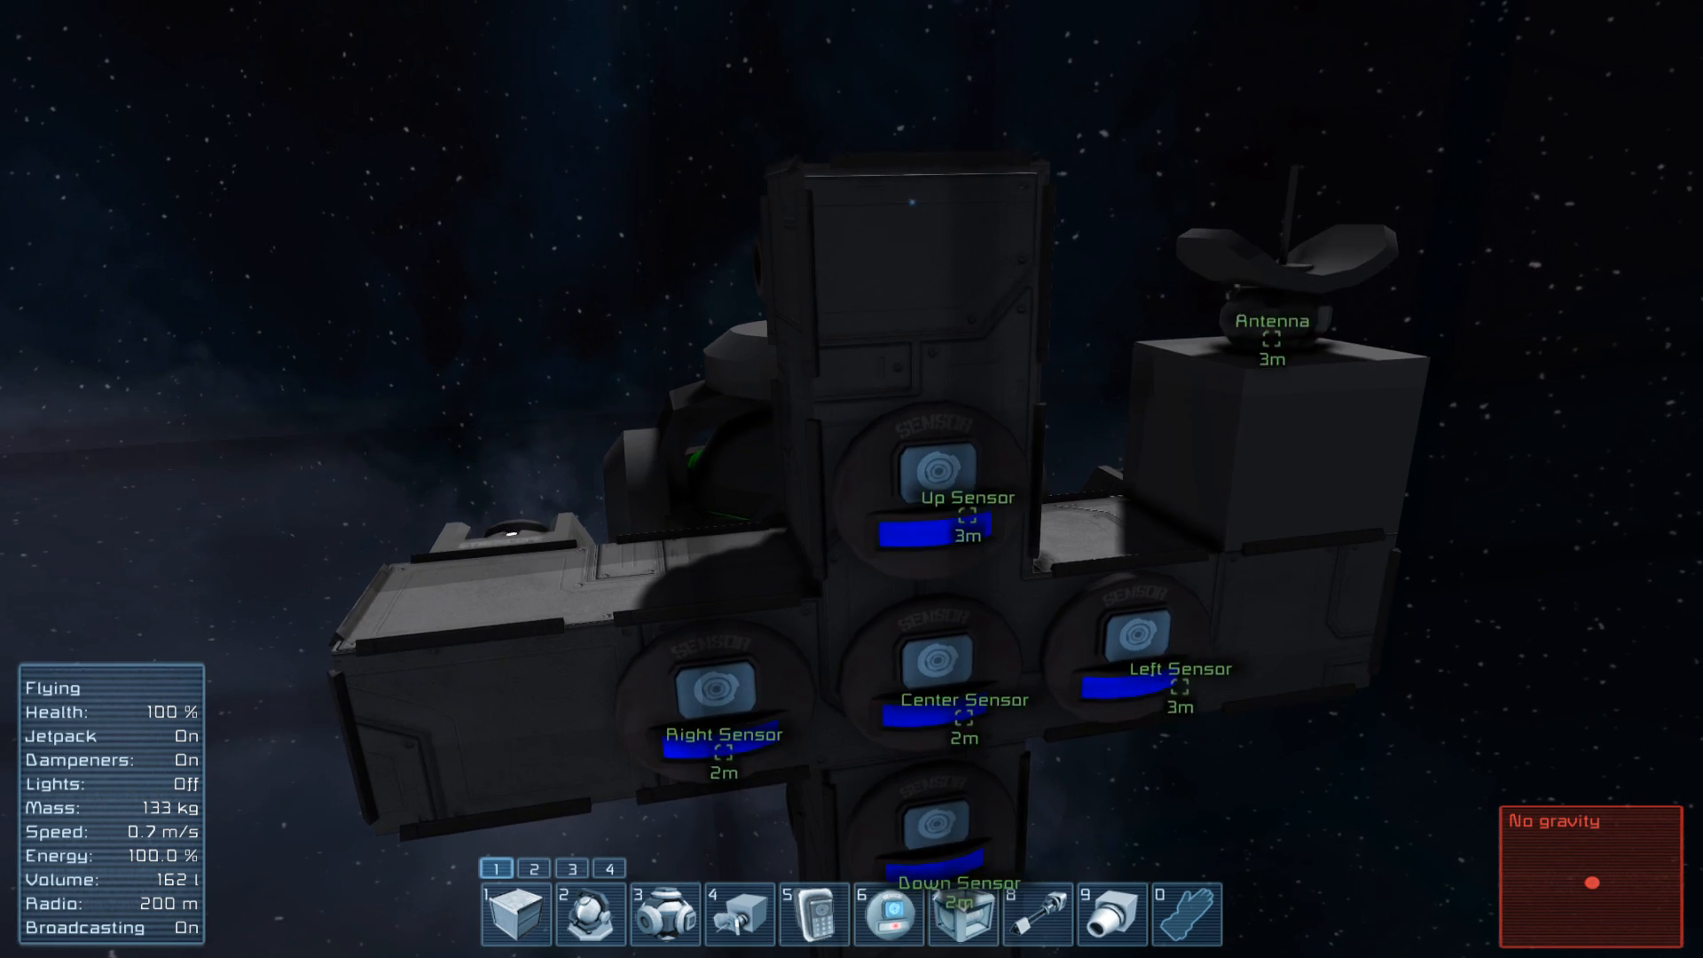
Take ownership of every block on the ship
key(k)
key(ctrl+a)
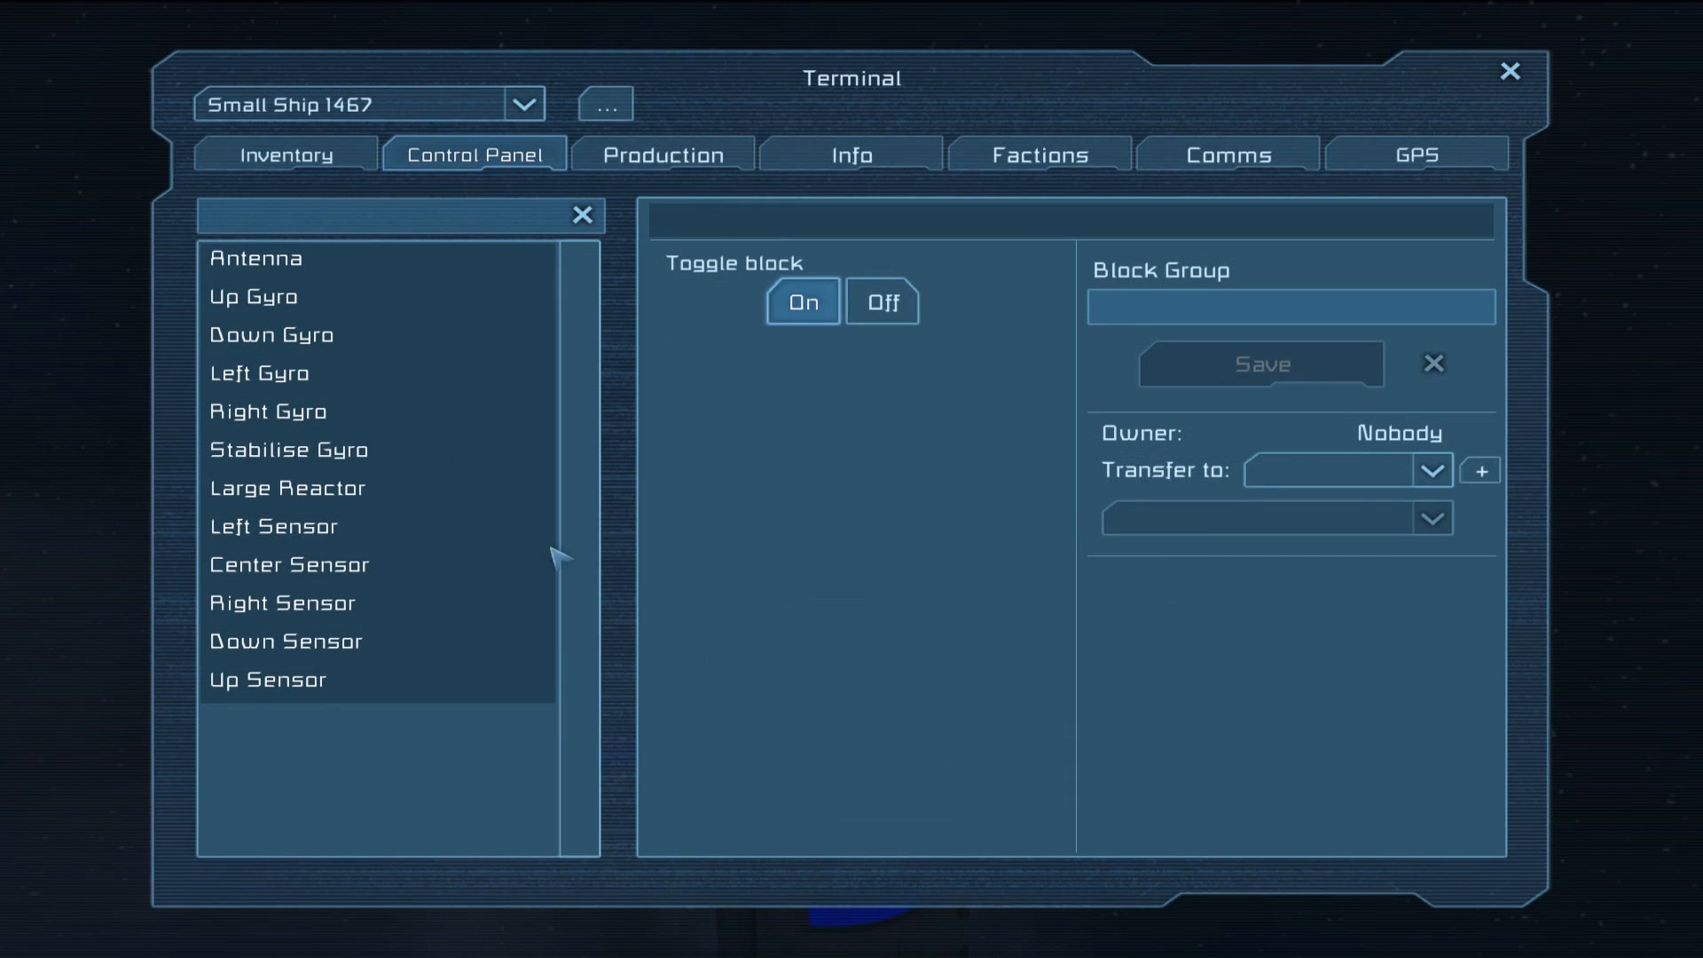
click(1285, 508)
click(658, 570)
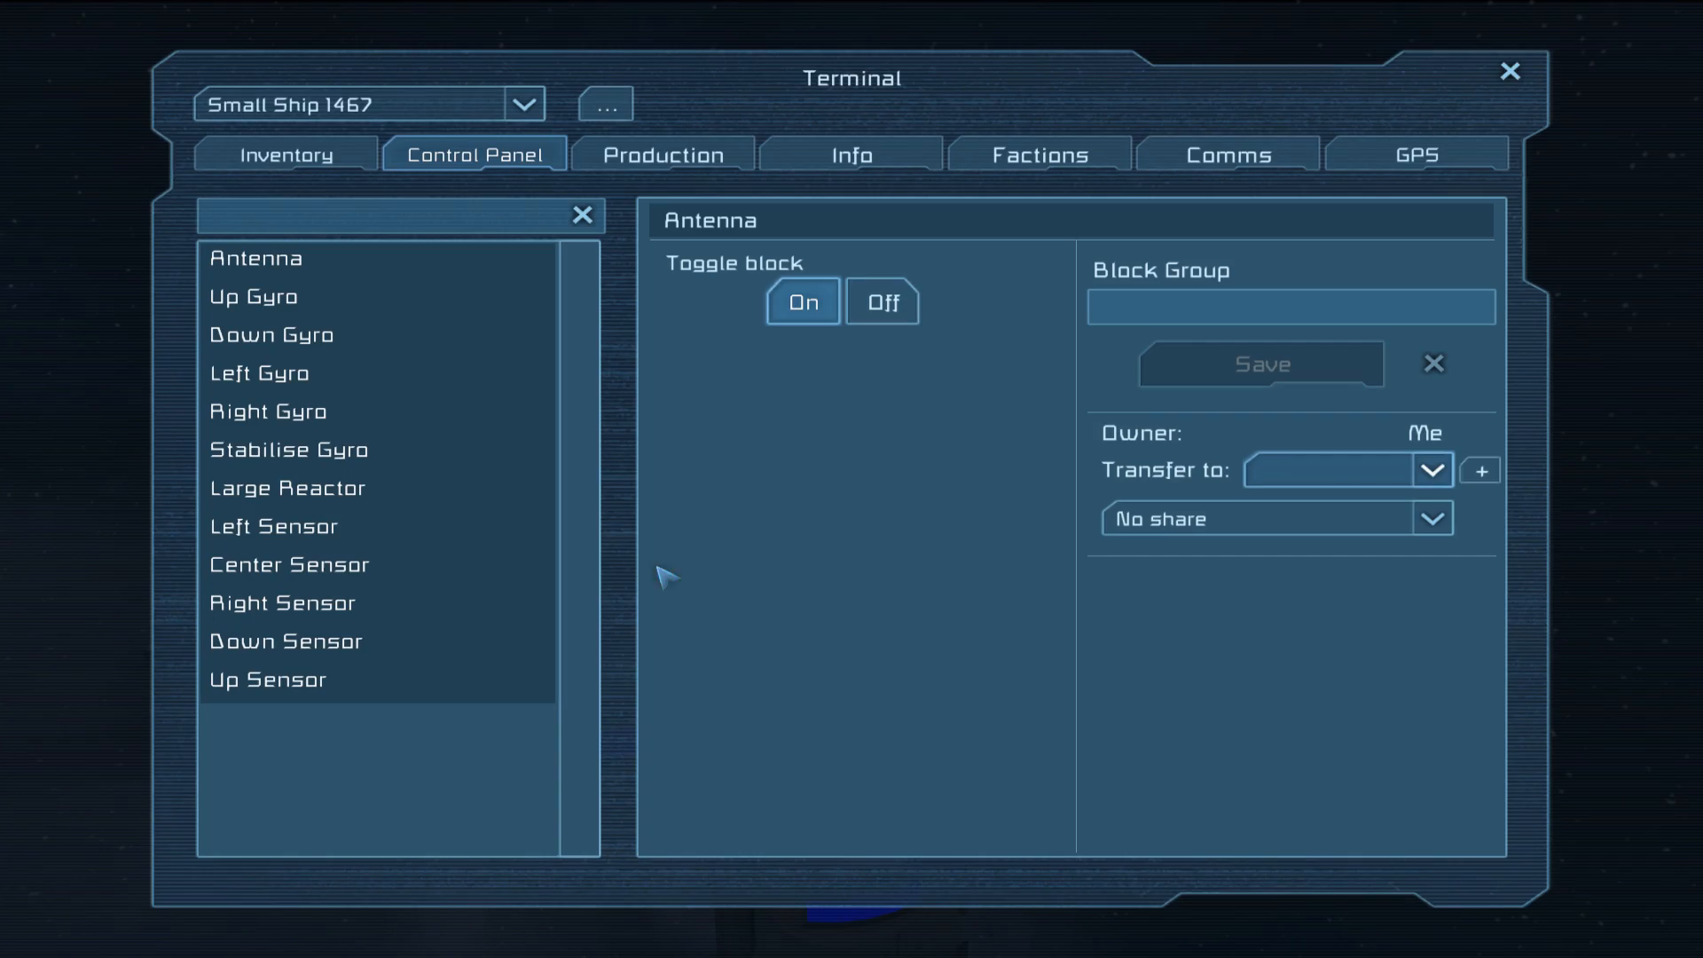
click(314, 302)
click(1510, 72)
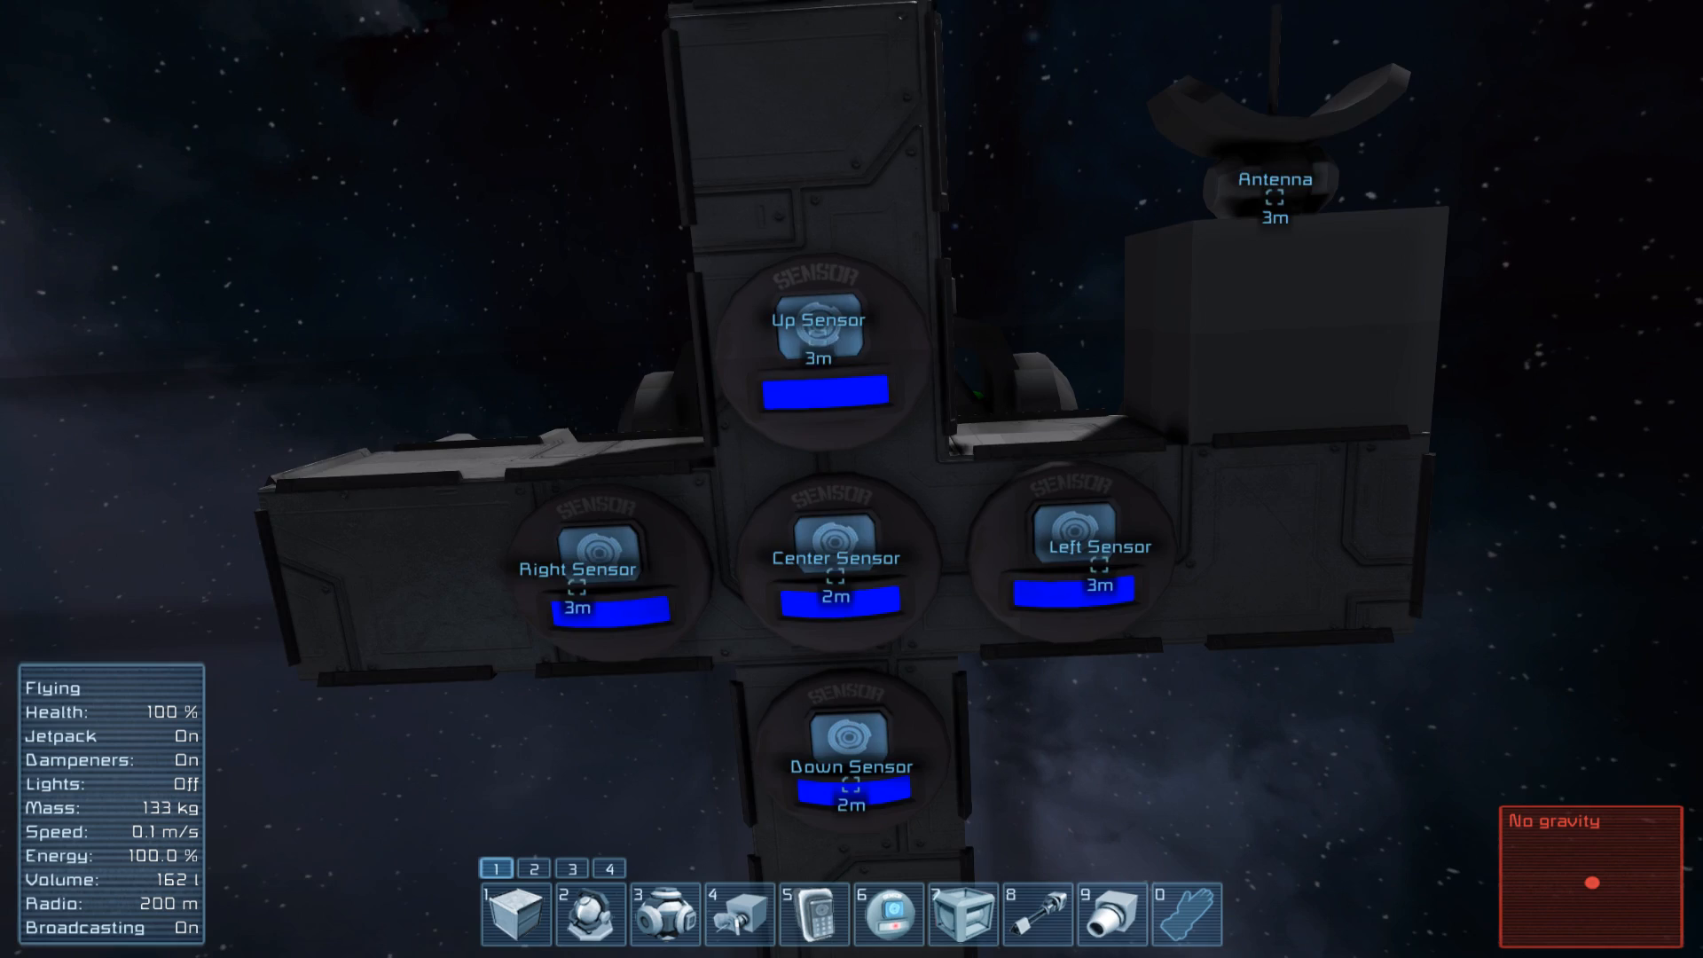
Bring up the Right Sensor's settings showing 800 m right, top and bottom but 1 m left
key(k)
key(Escape)
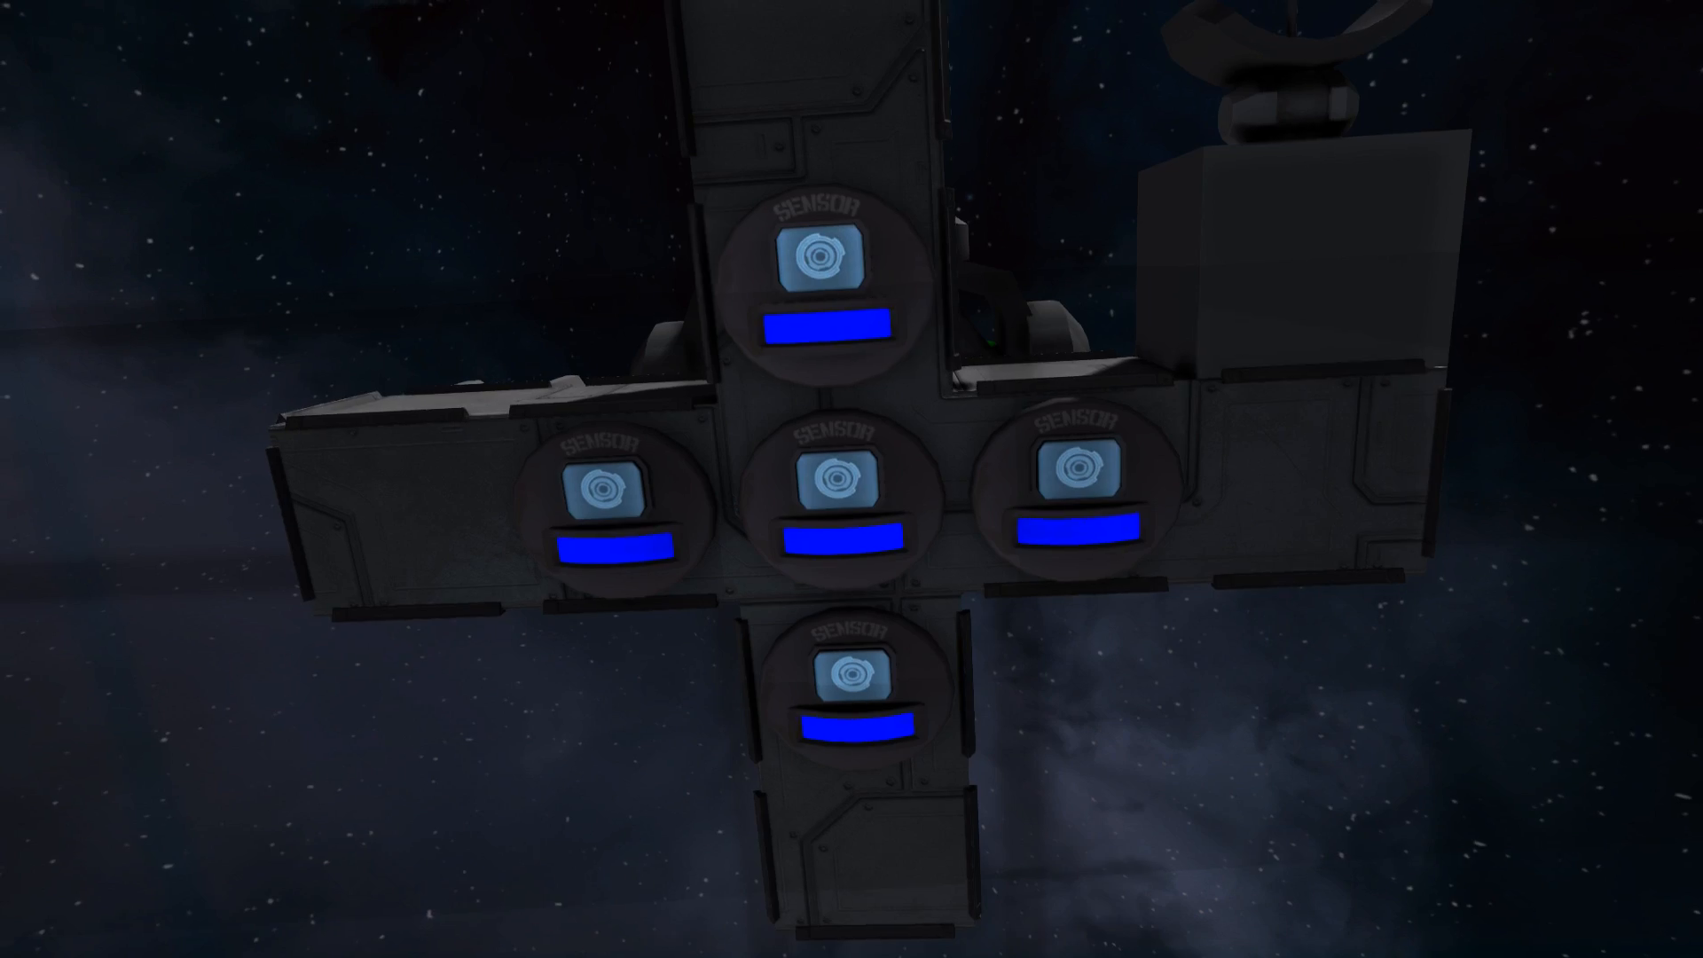
key(k)
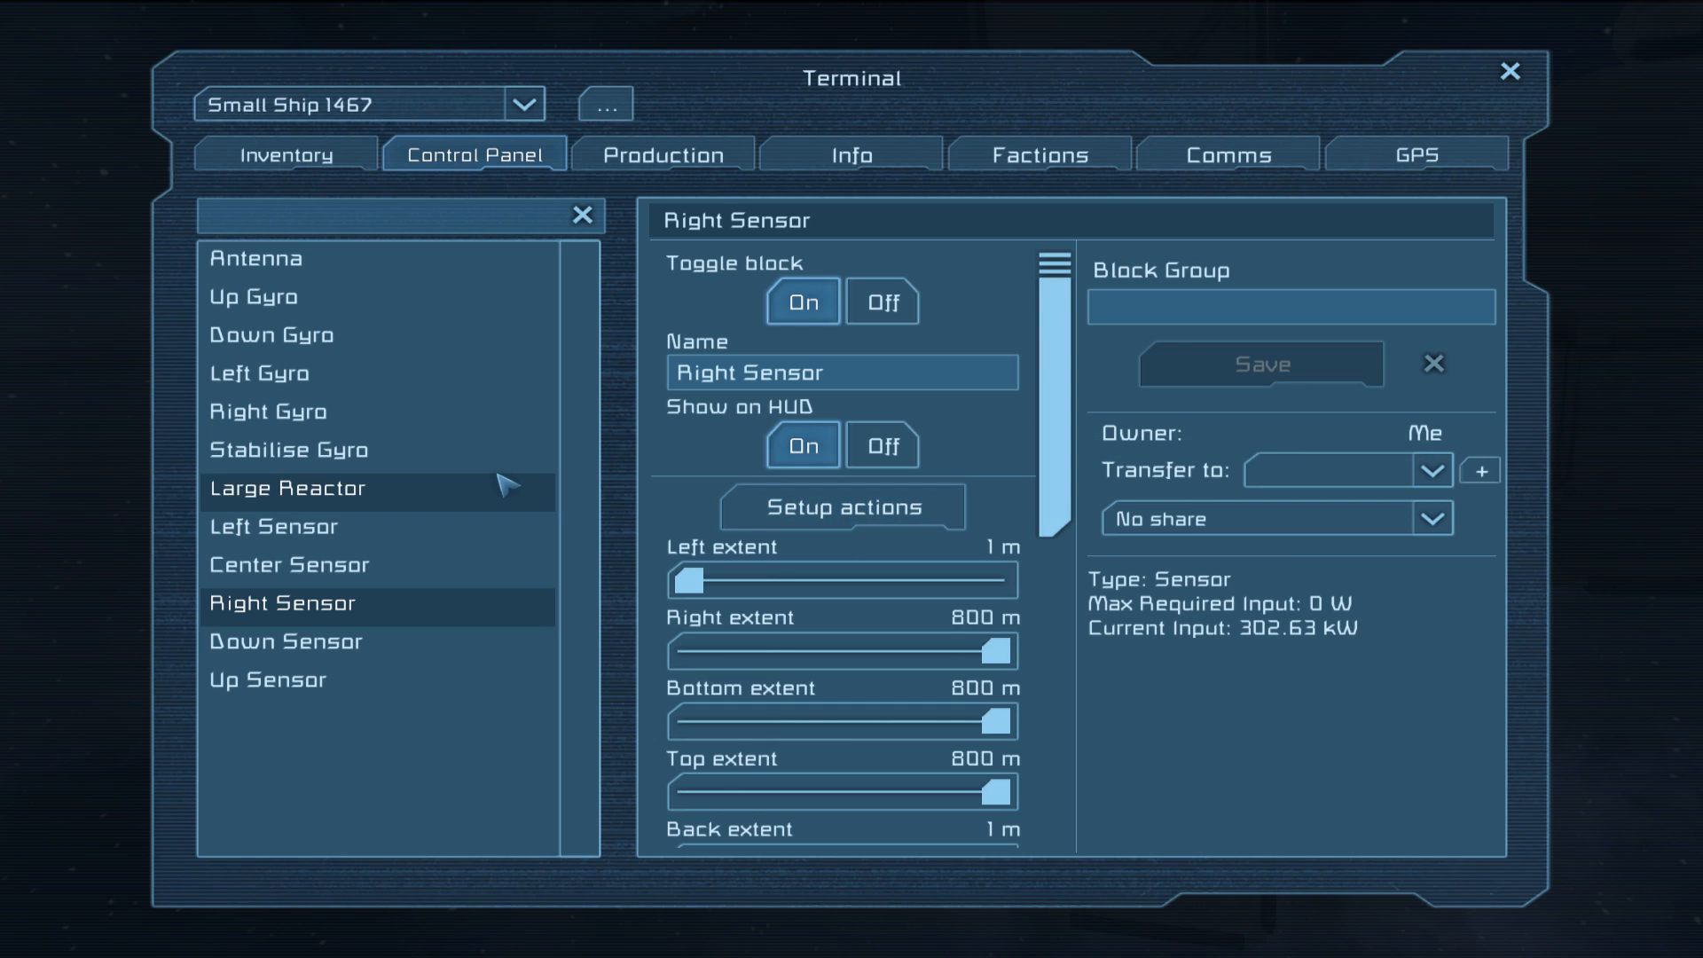
Enable override on the Up Gyro and set its pitch to 60 RPM
click(415, 302)
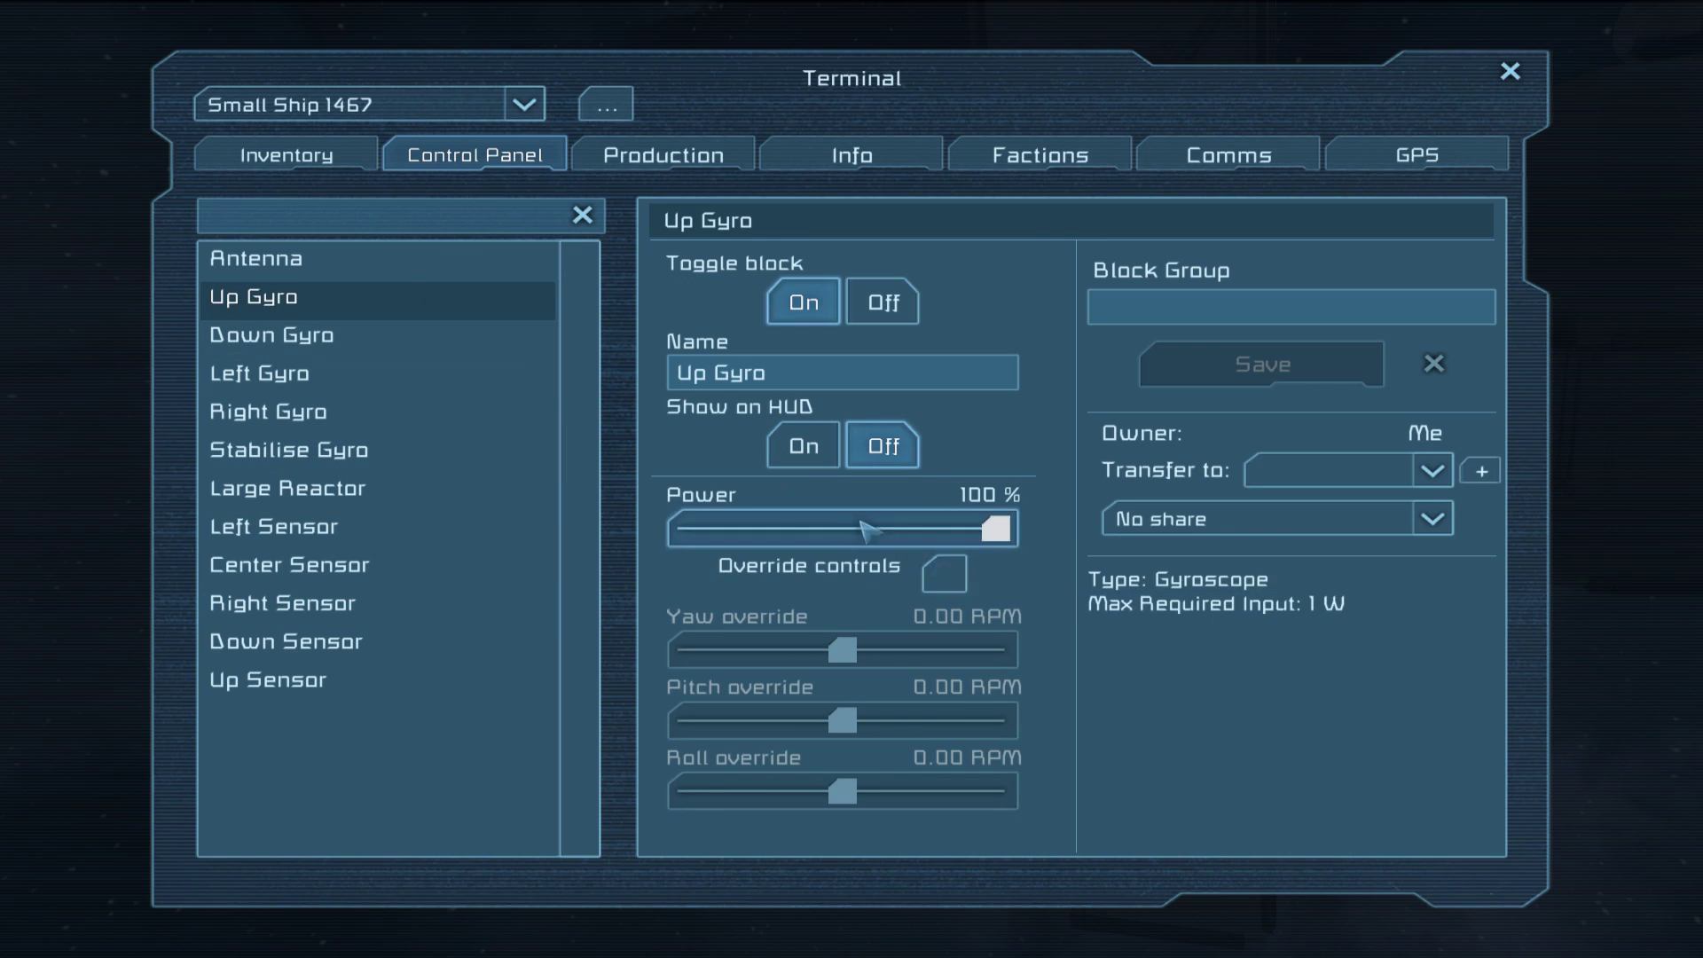
click(944, 574)
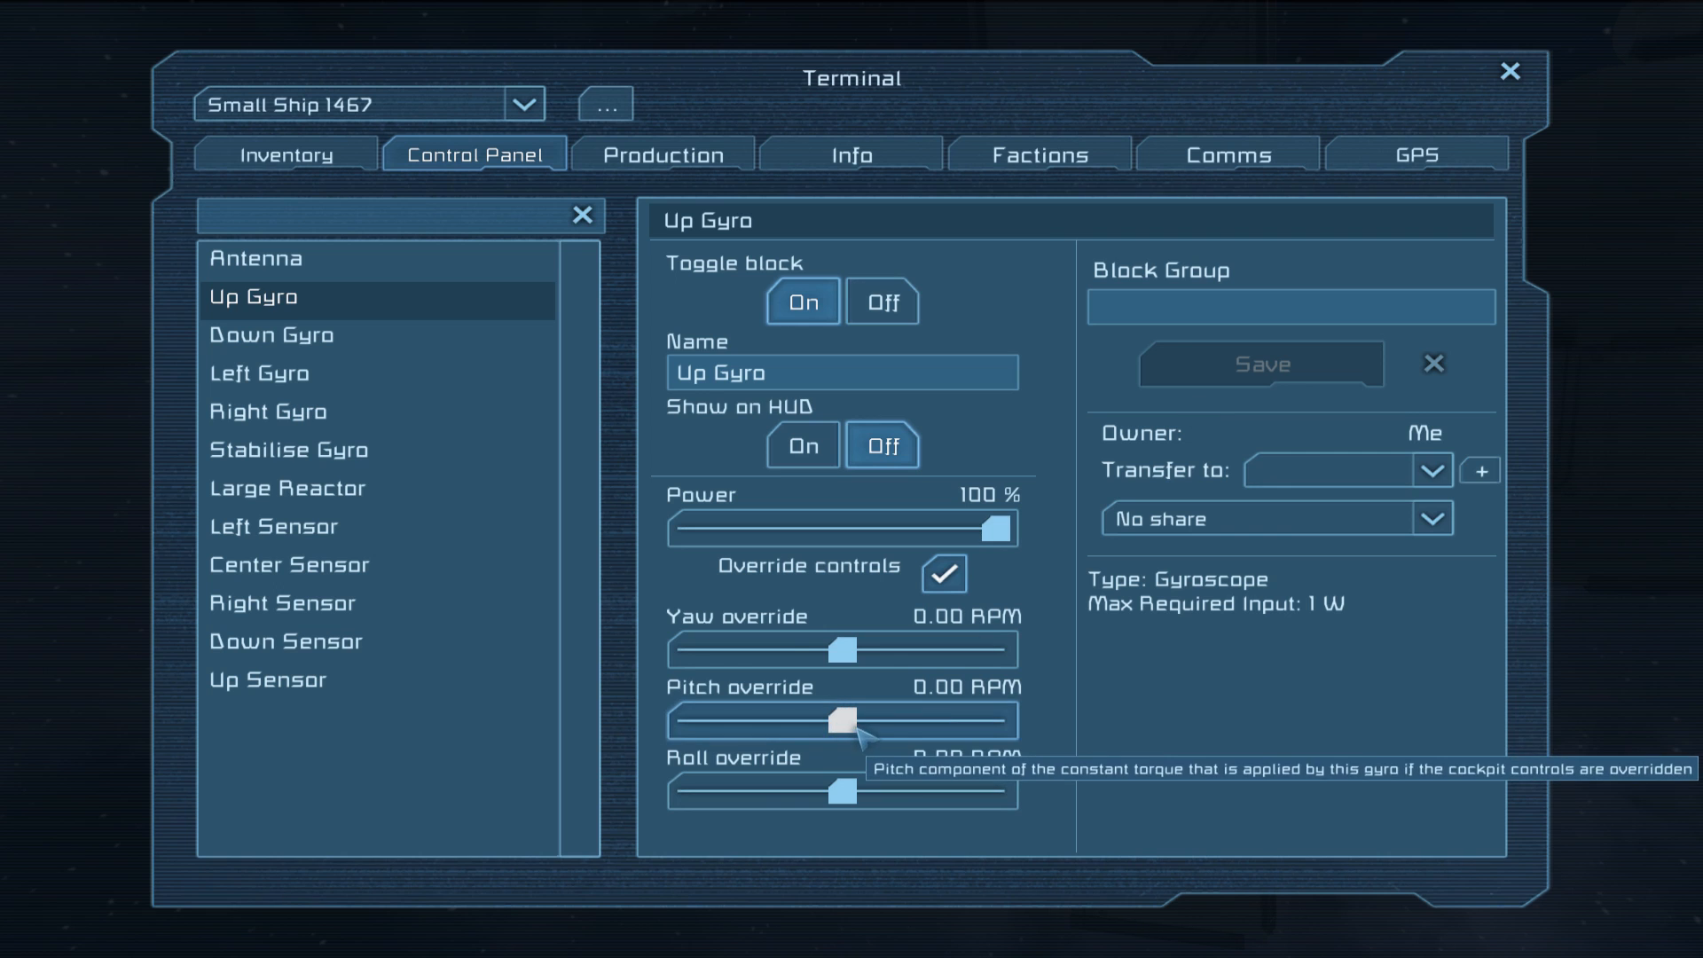
drag(845, 726, 753, 725)
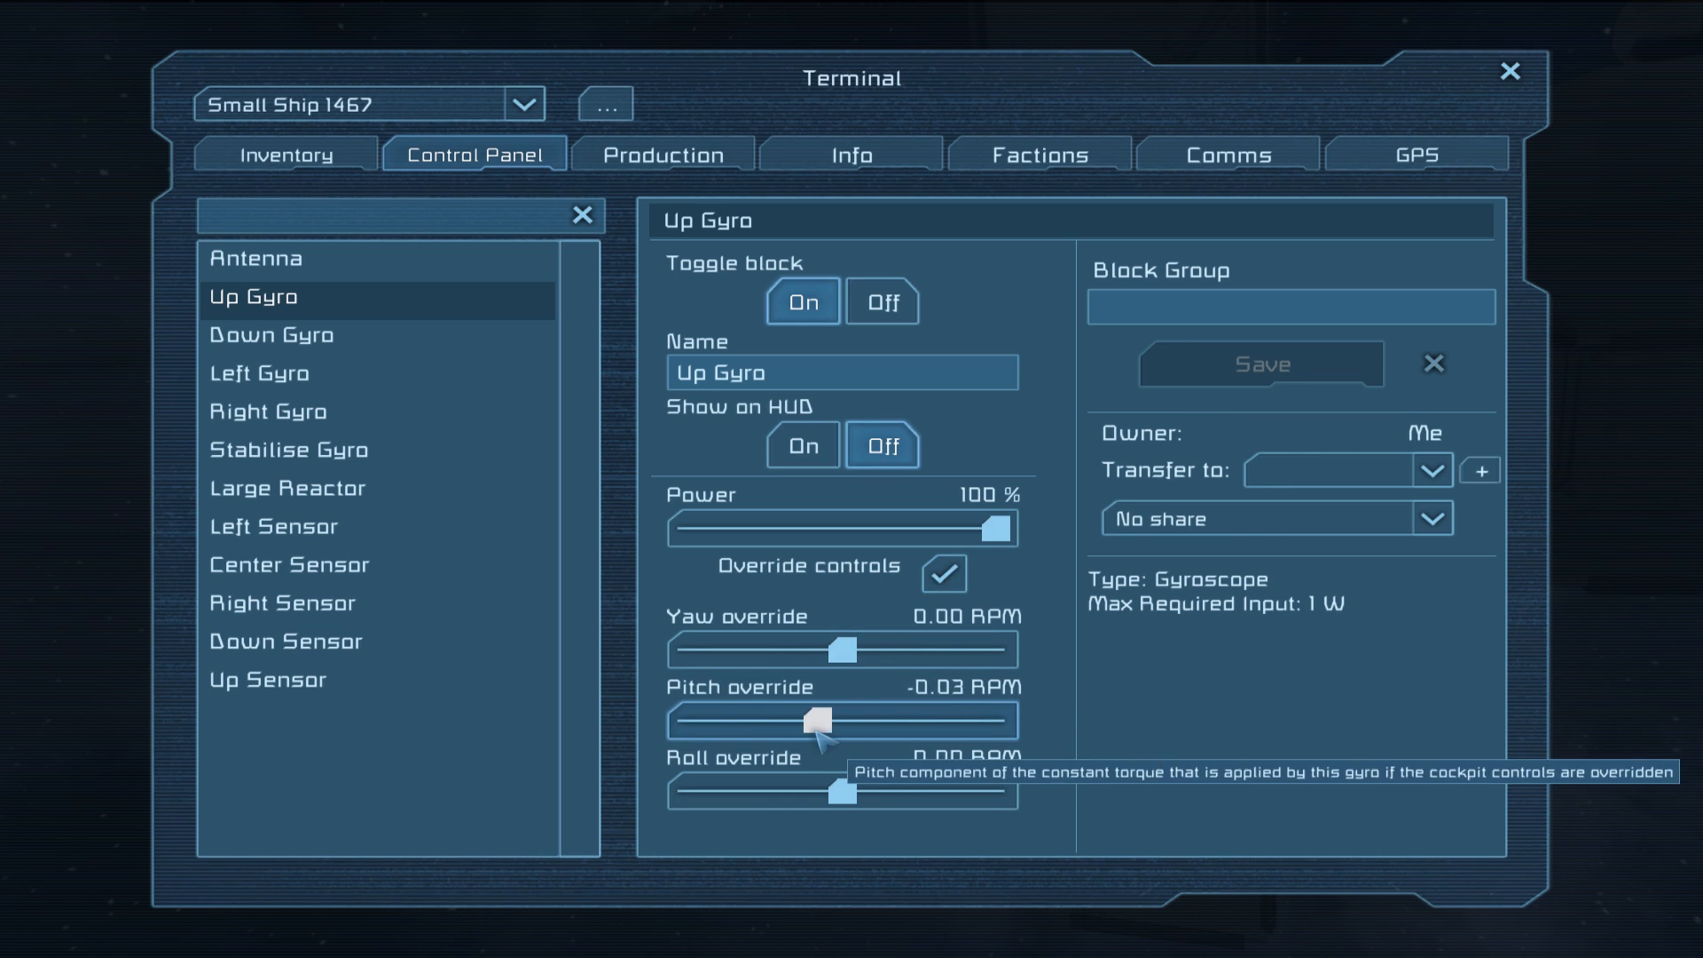
right_click(716, 726)
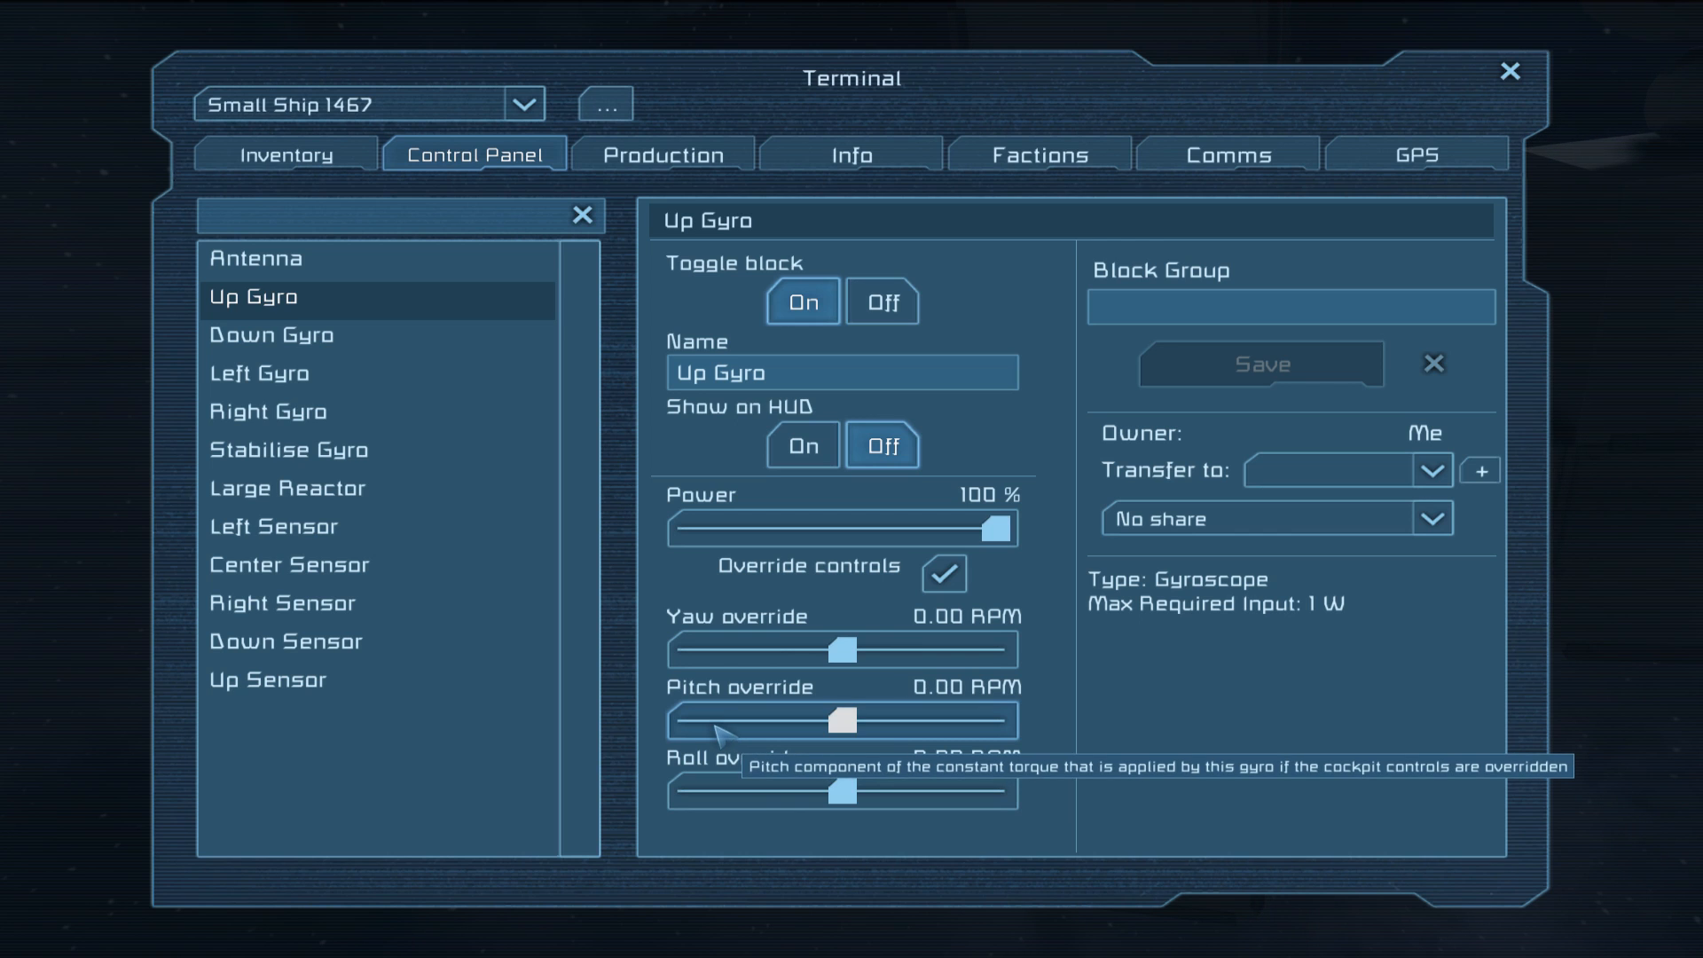
drag(843, 722, 1008, 723)
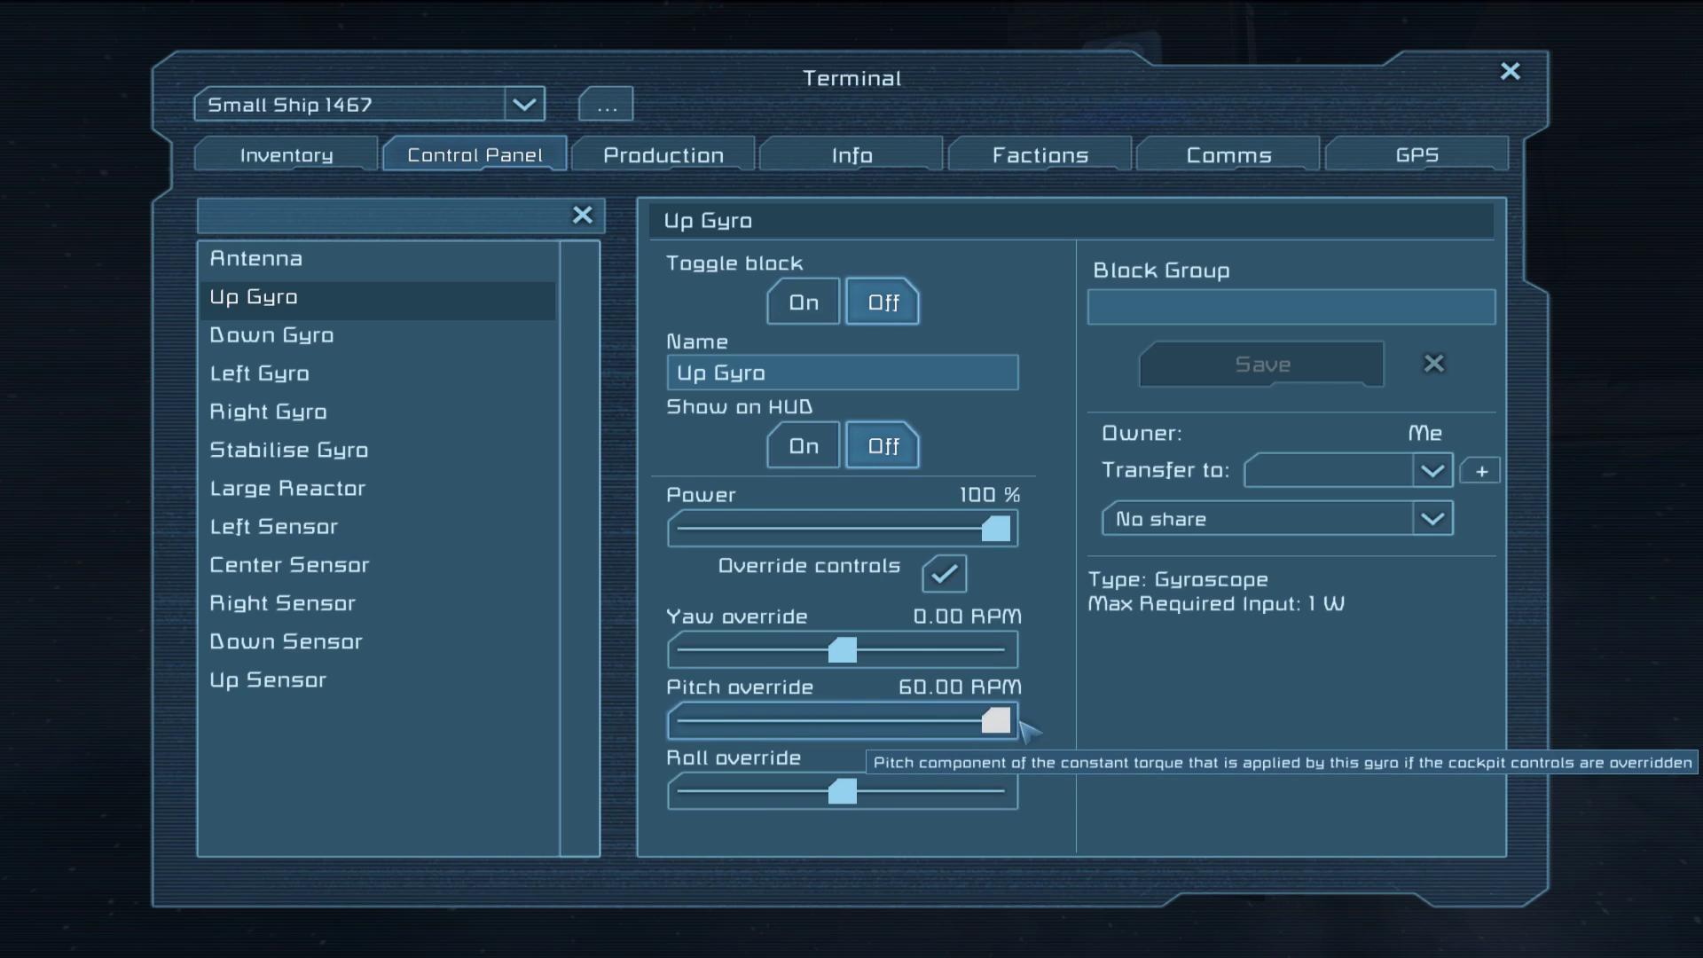
Enable override on the Down Gyro and set its pitch to -60 RPM
click(301, 340)
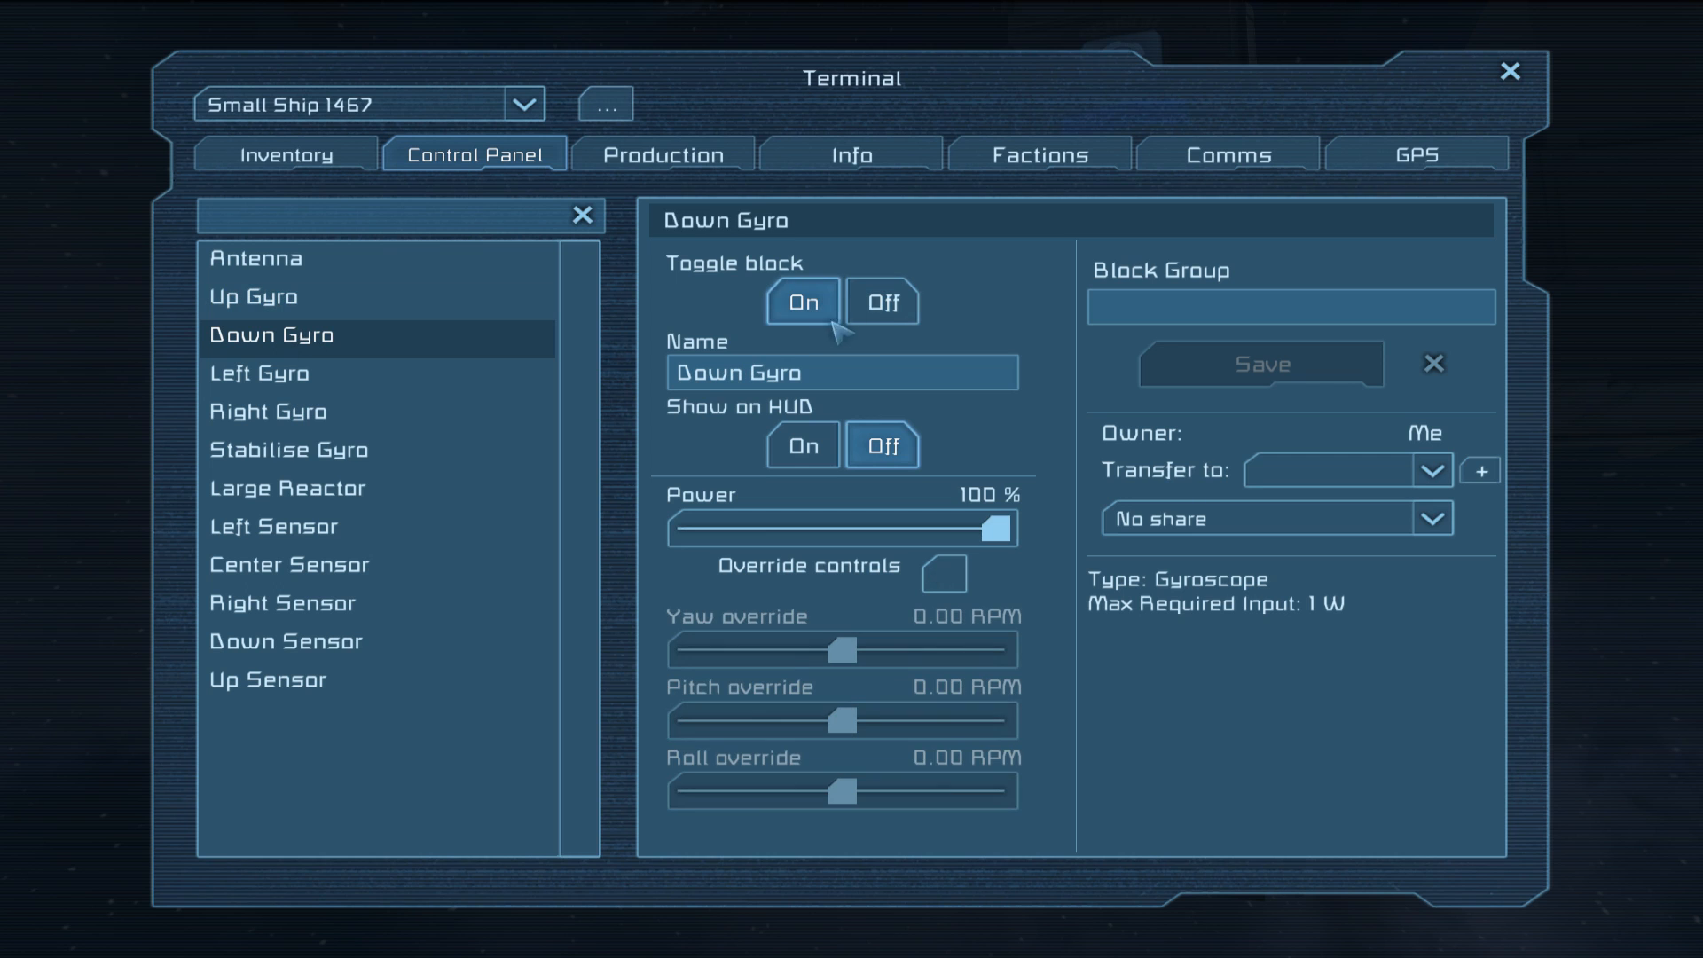
click(945, 573)
drag(843, 719, 686, 720)
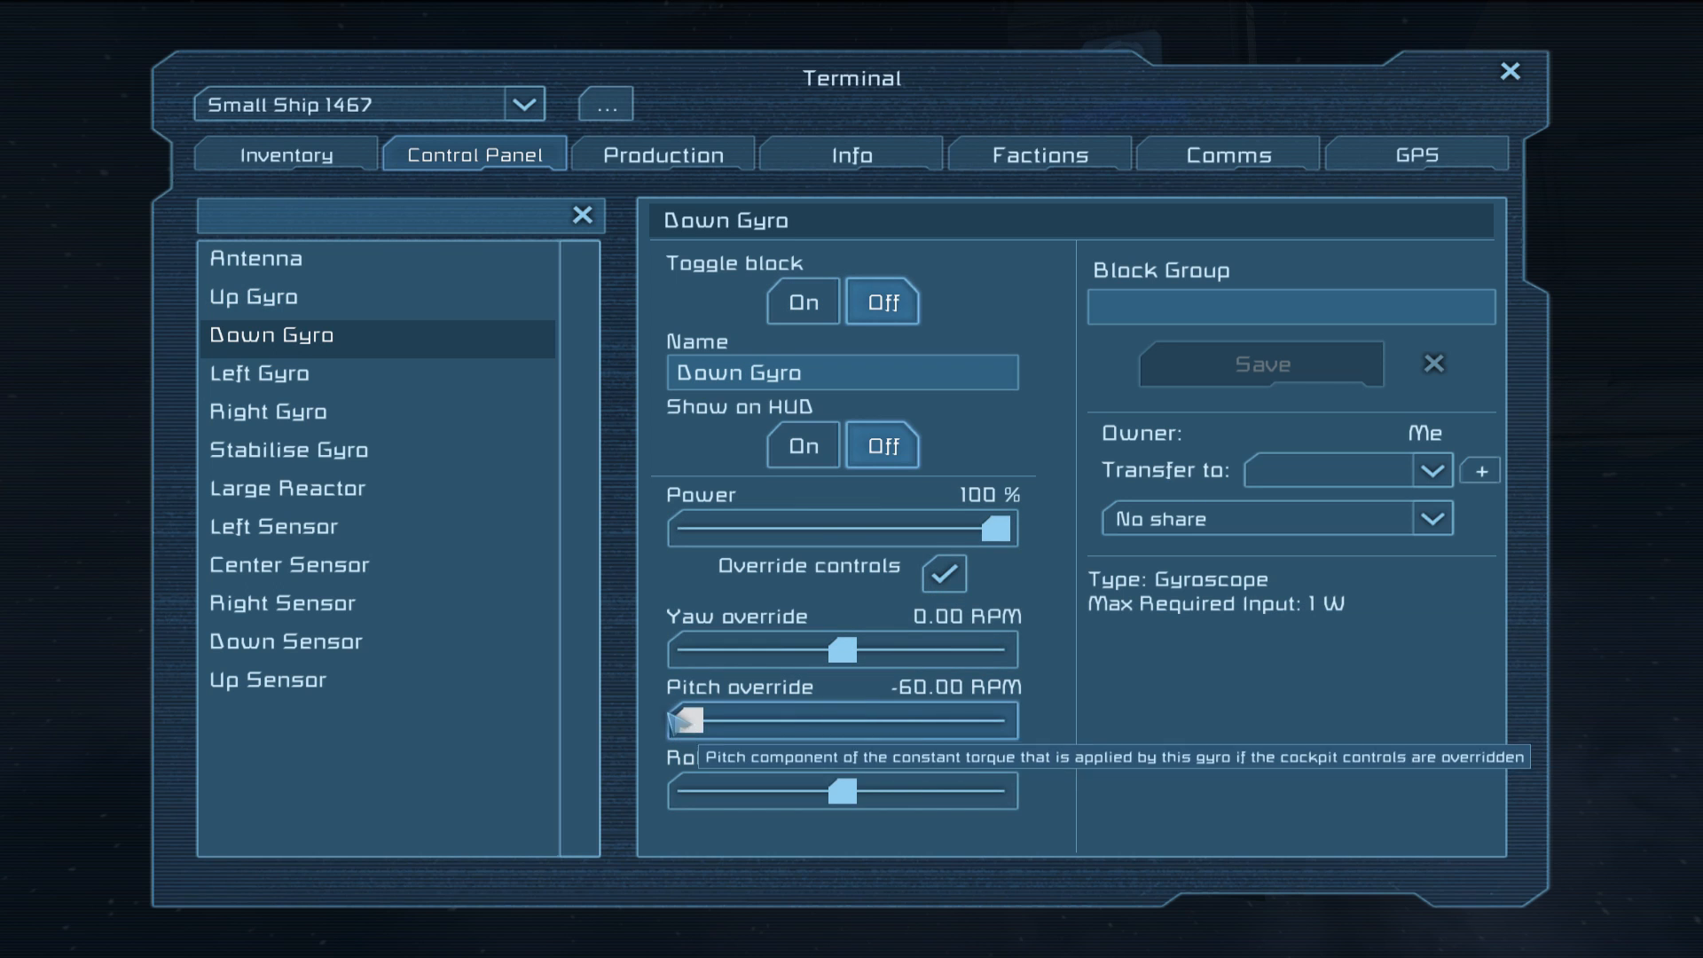
click(336, 382)
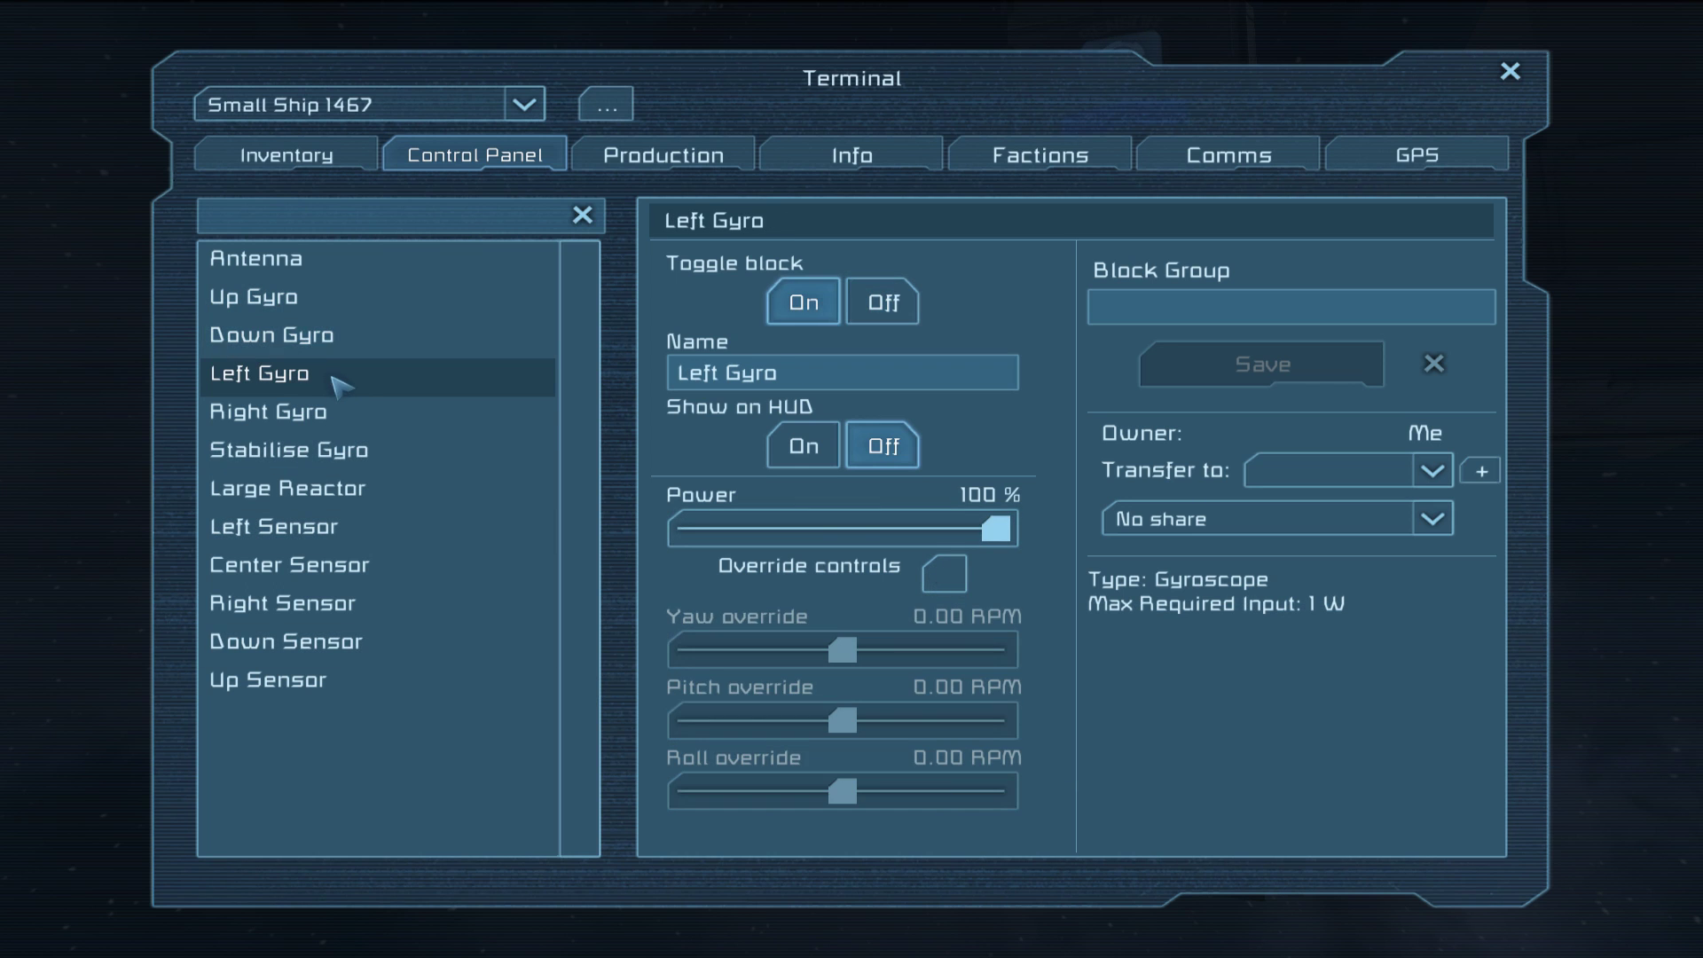
Enable overrides with roll -60 RPM on the Left Gyro and 60 RPM on the Right Gyro
click(944, 574)
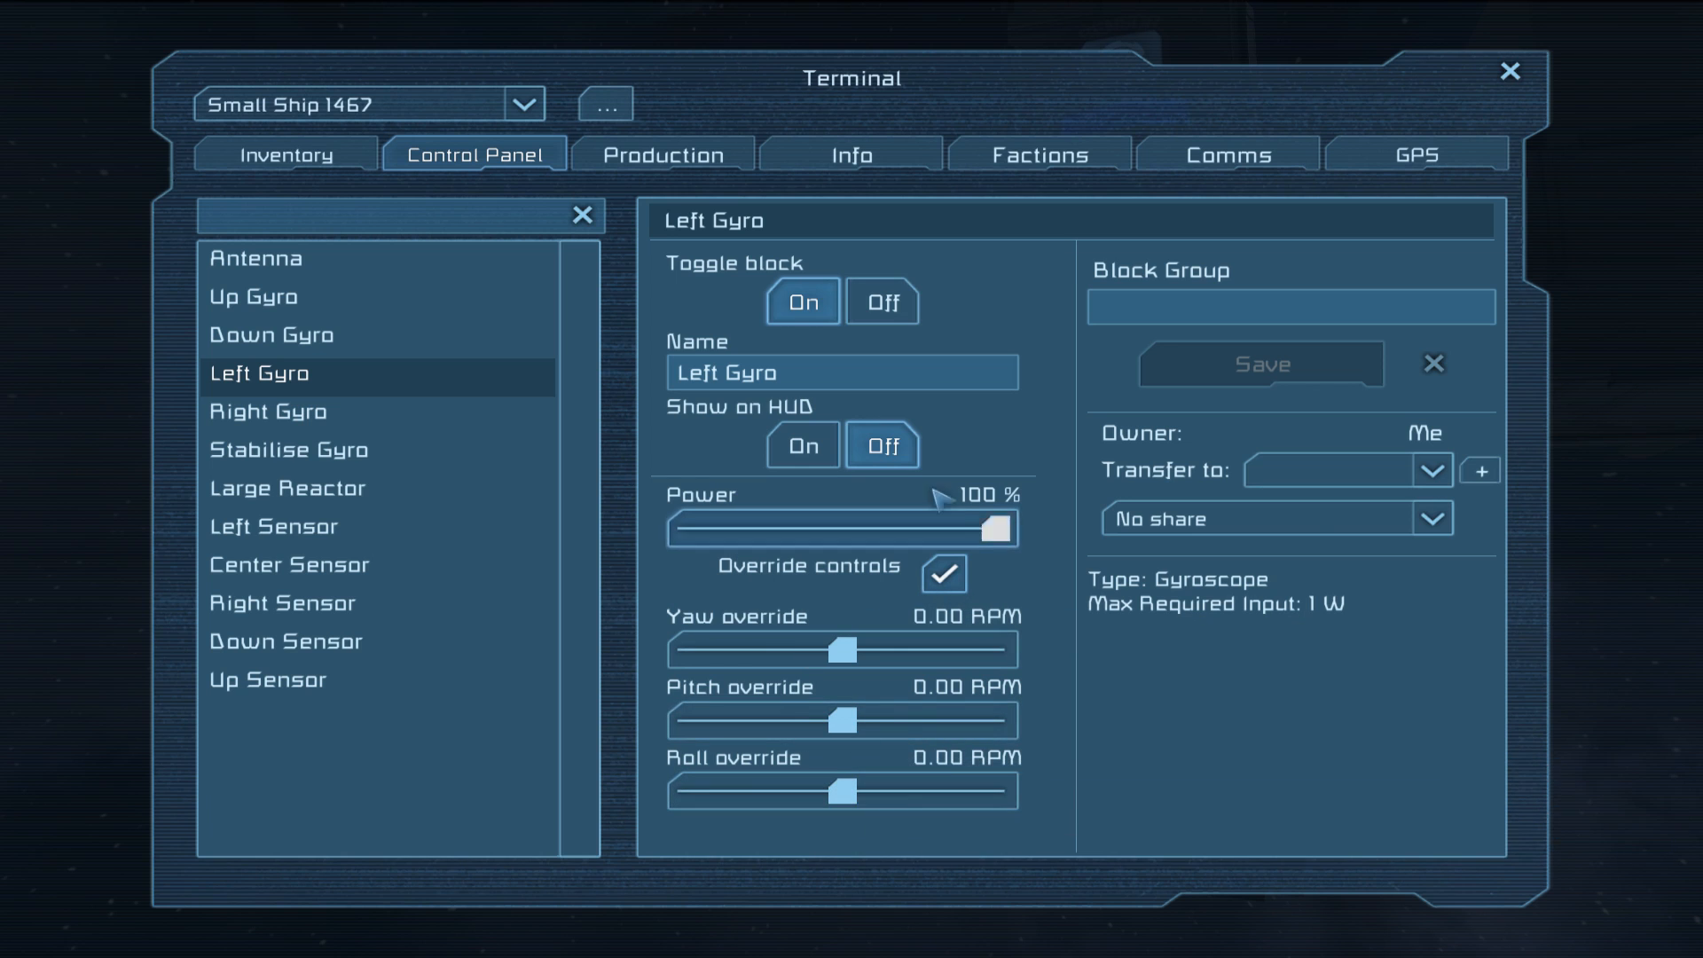
drag(843, 792, 761, 794)
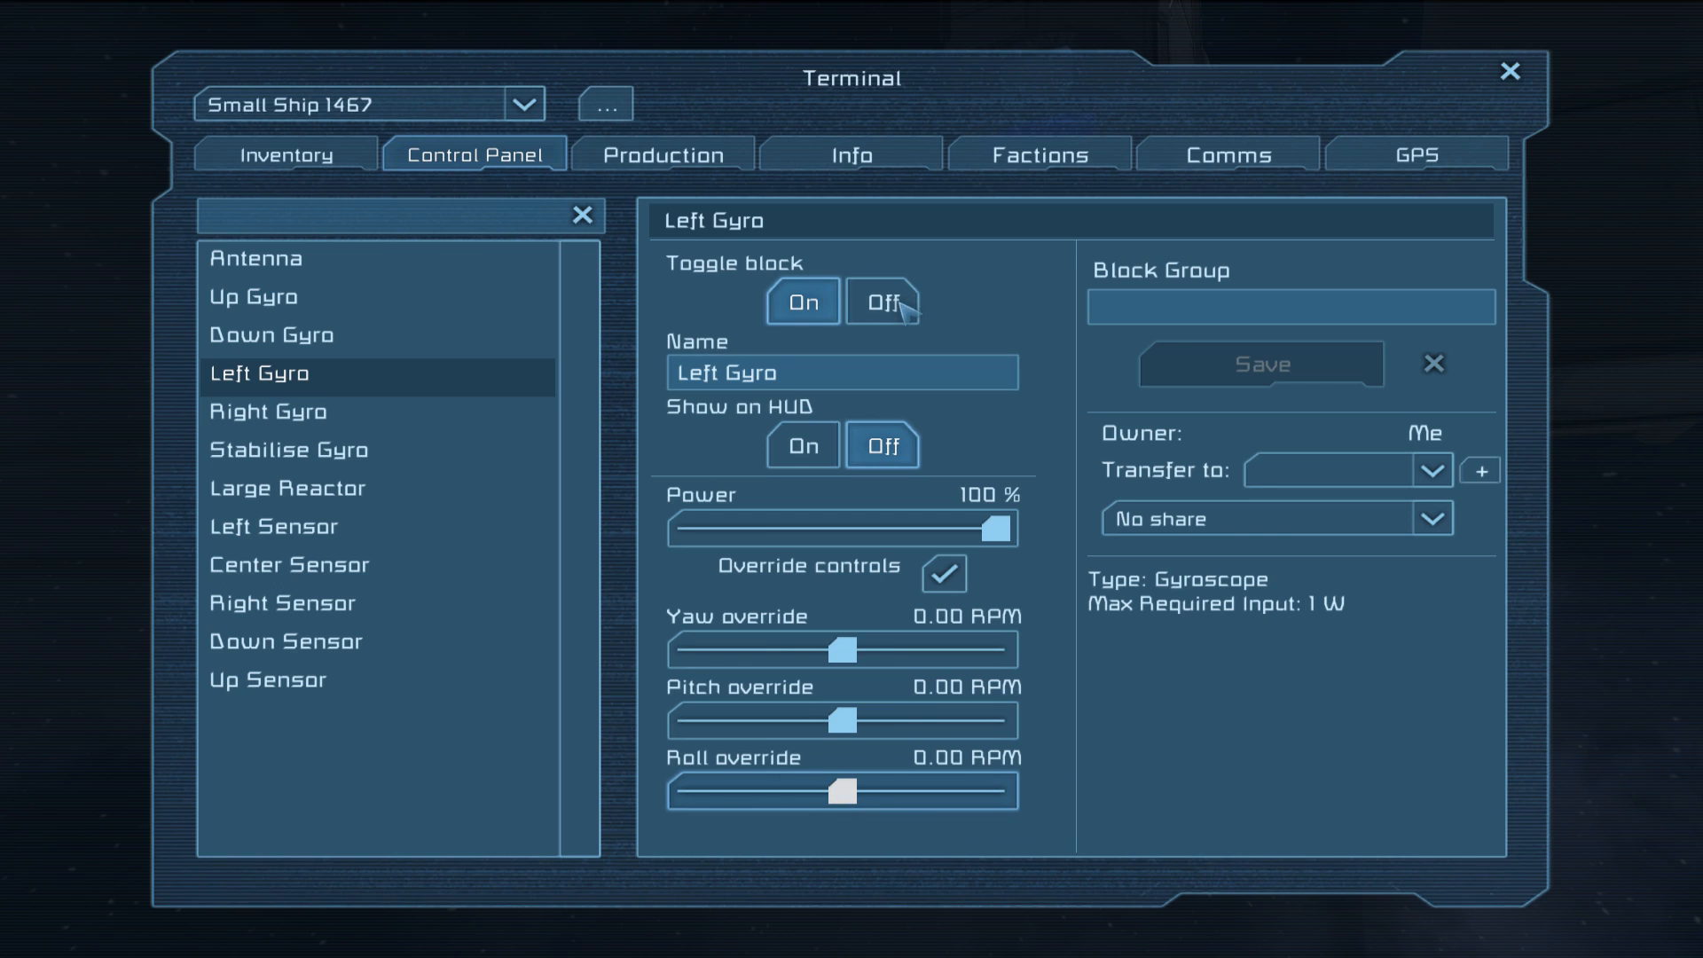
drag(842, 791, 1056, 796)
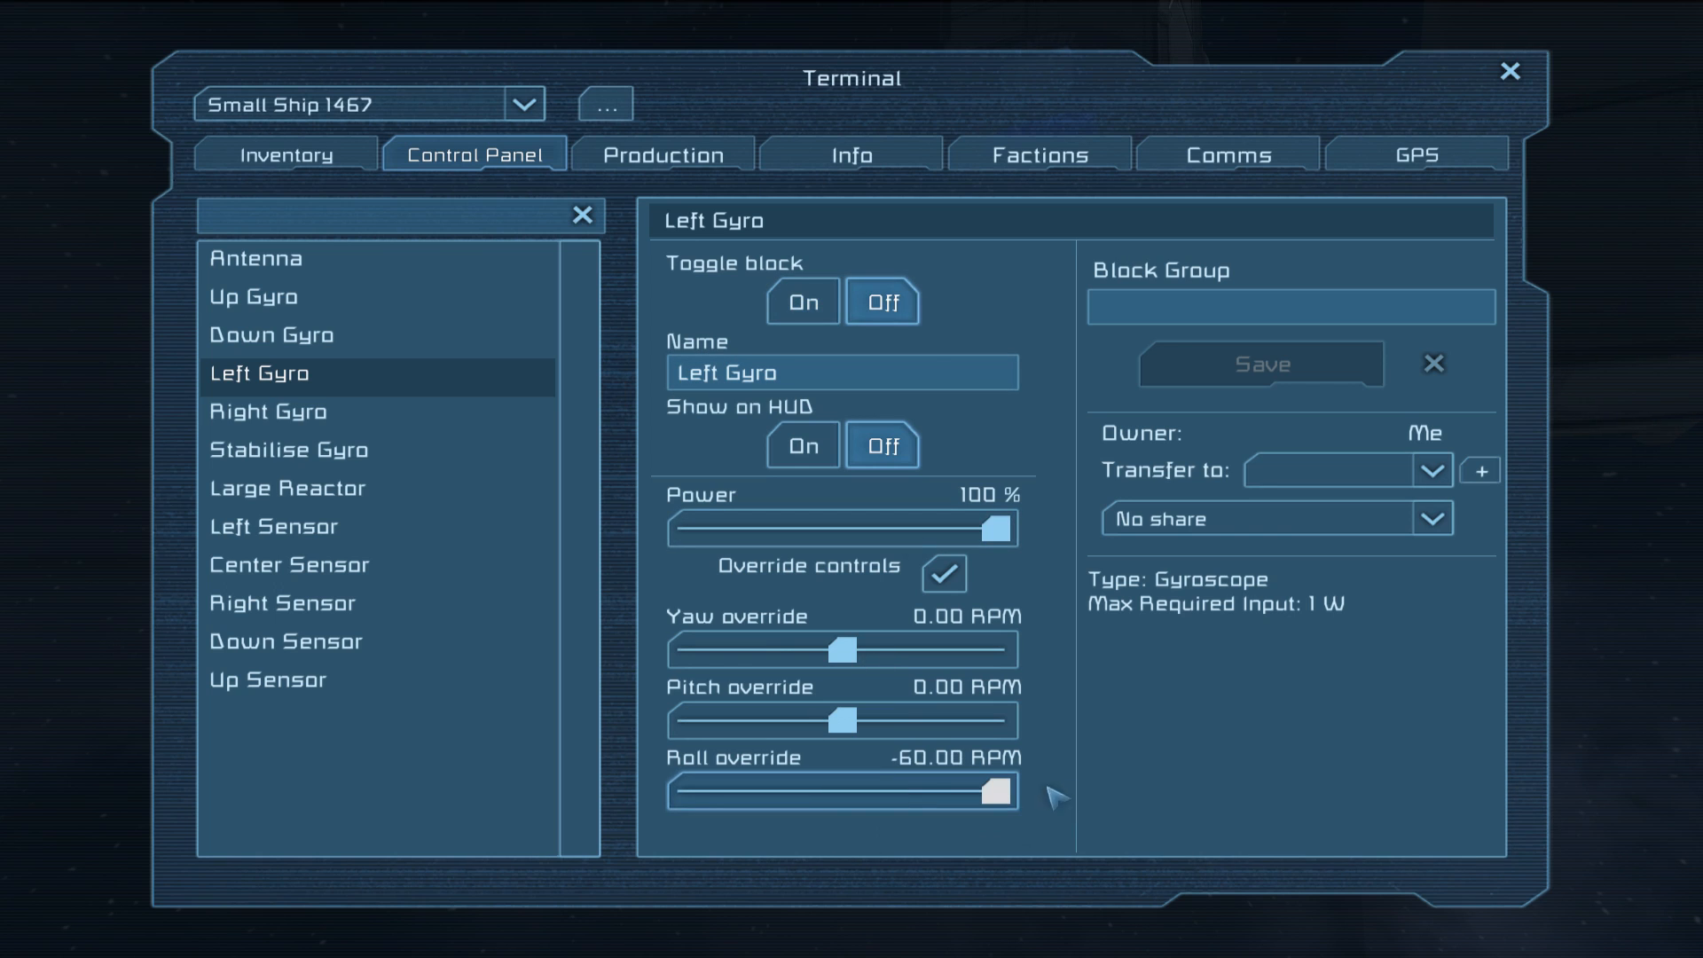
click(307, 413)
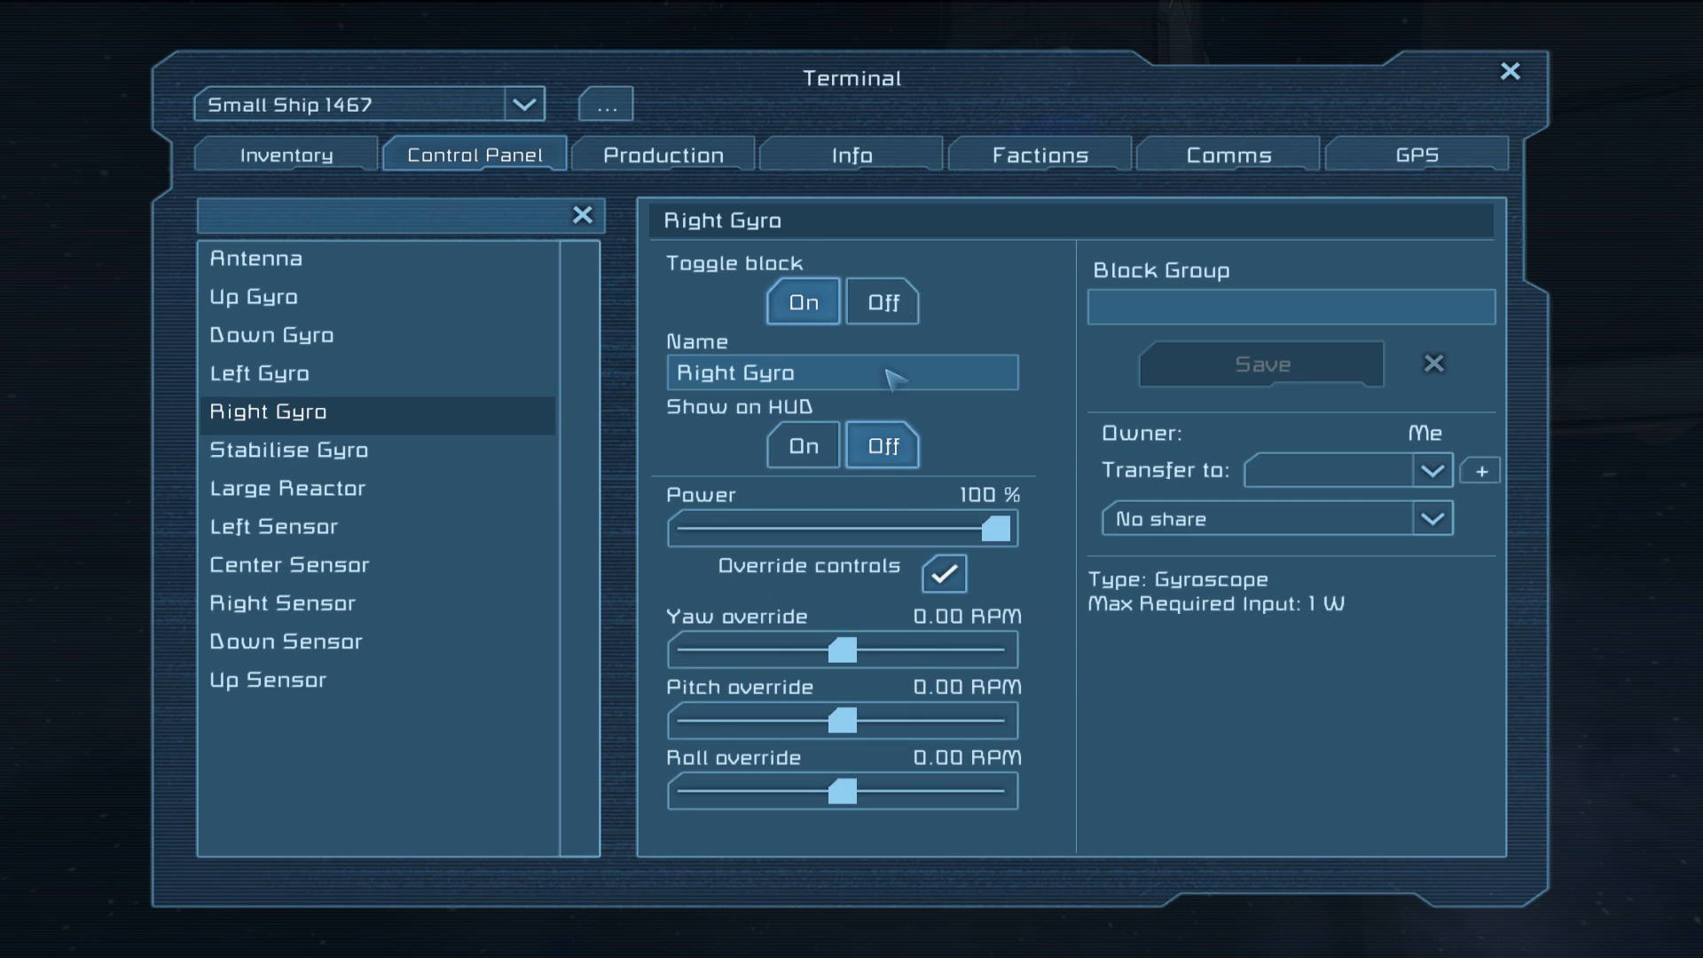
drag(842, 791, 660, 798)
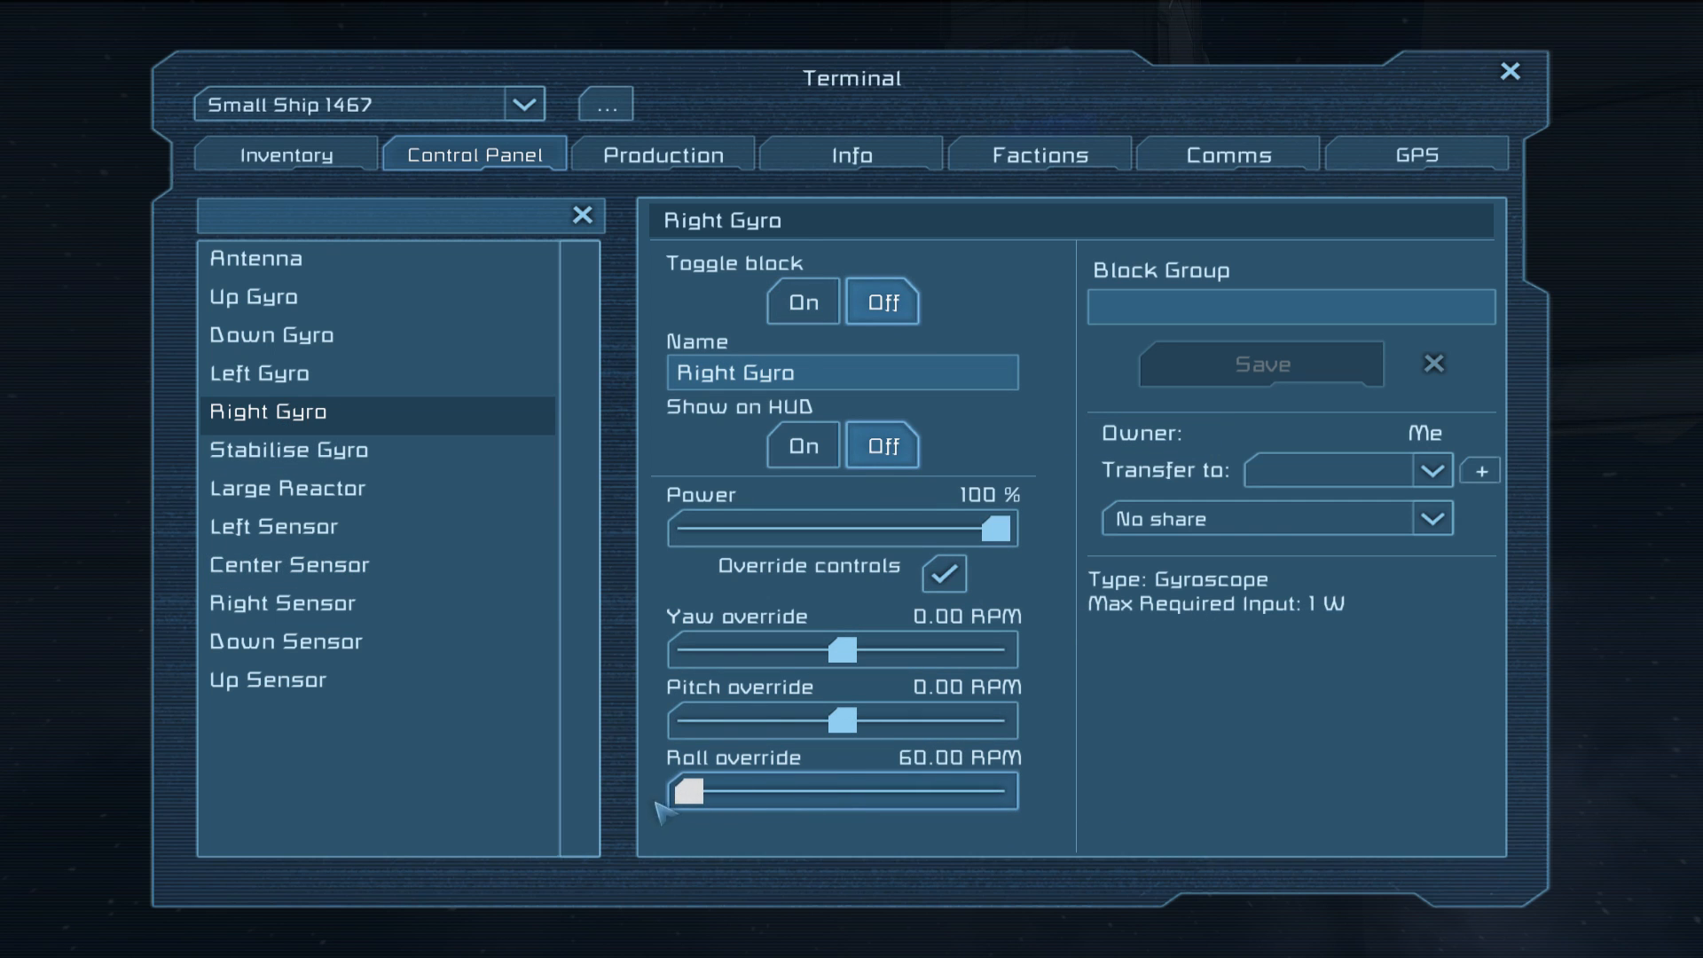
Assign the Left Gyro's toggle action to both detection slots of the Left Sensor
click(382, 543)
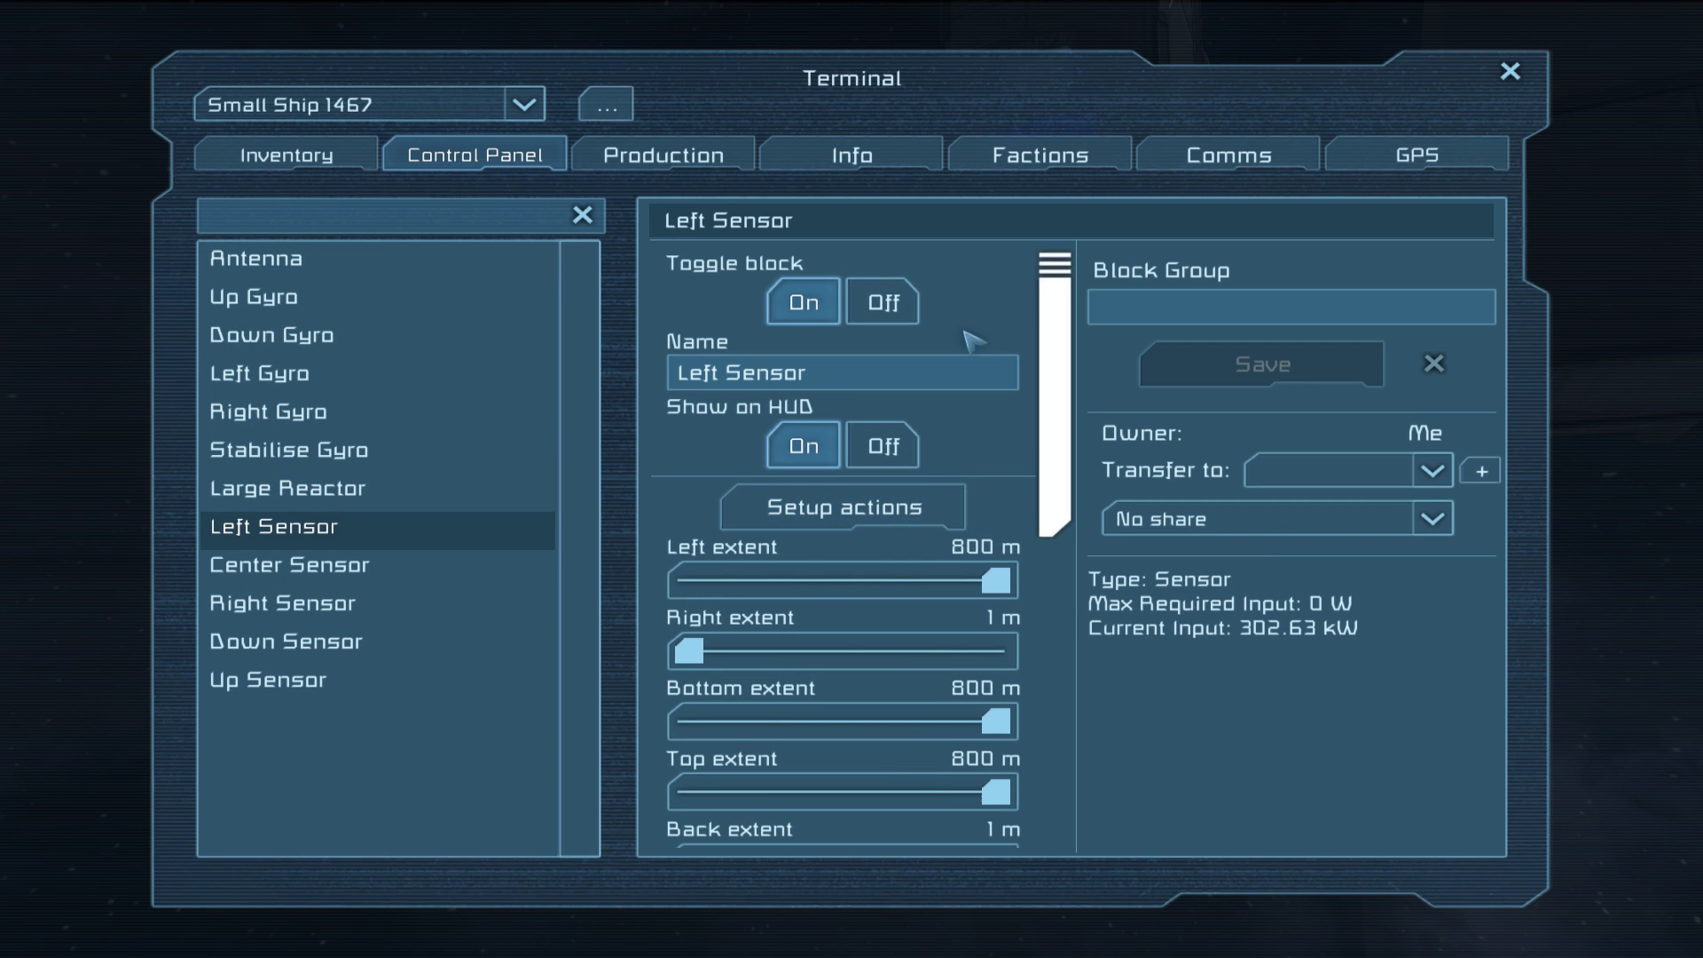
click(874, 517)
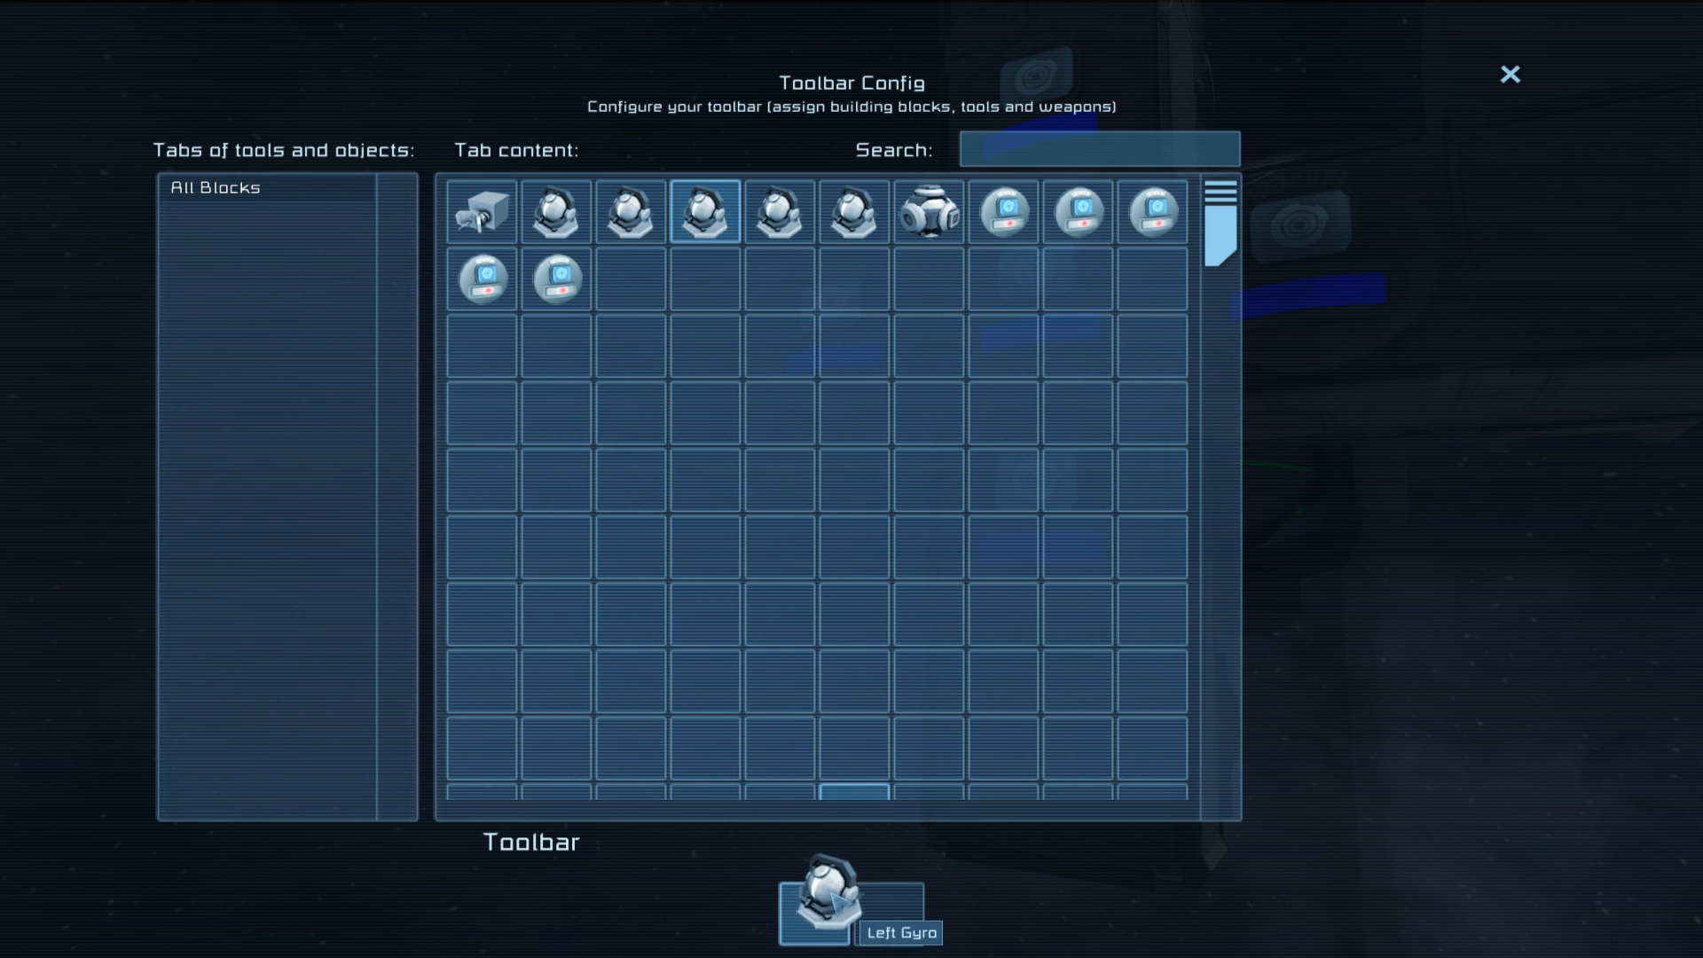
drag(704, 213, 814, 913)
click(954, 619)
drag(703, 213, 889, 913)
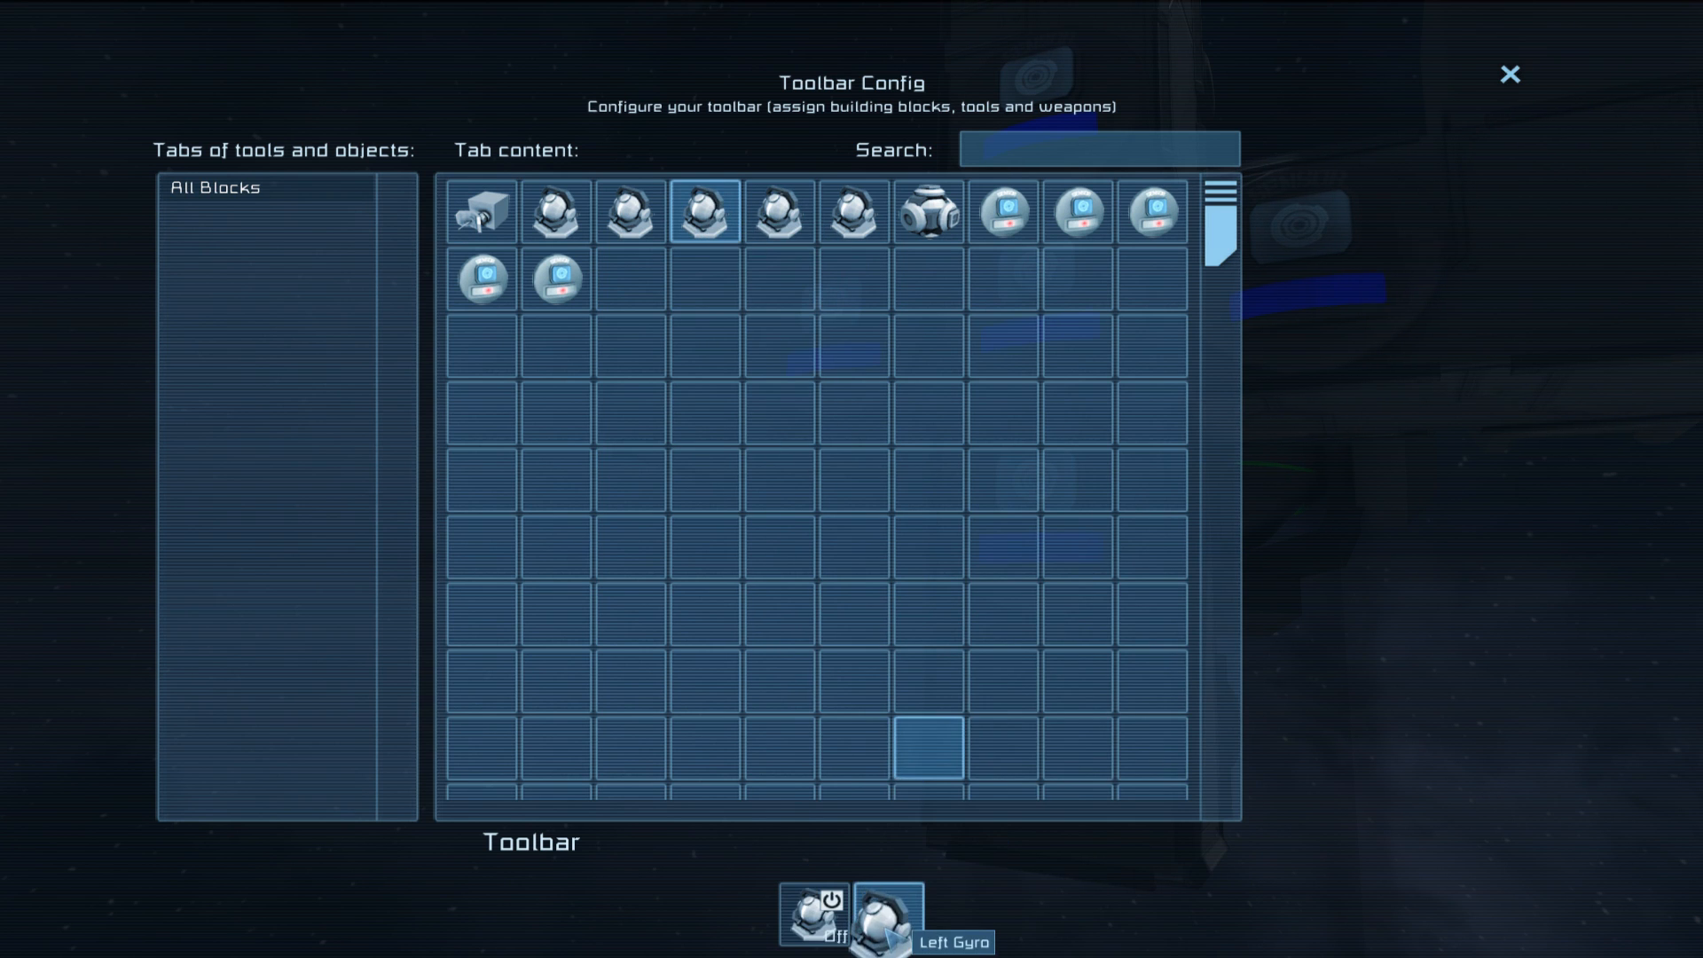
click(984, 635)
key(Escape)
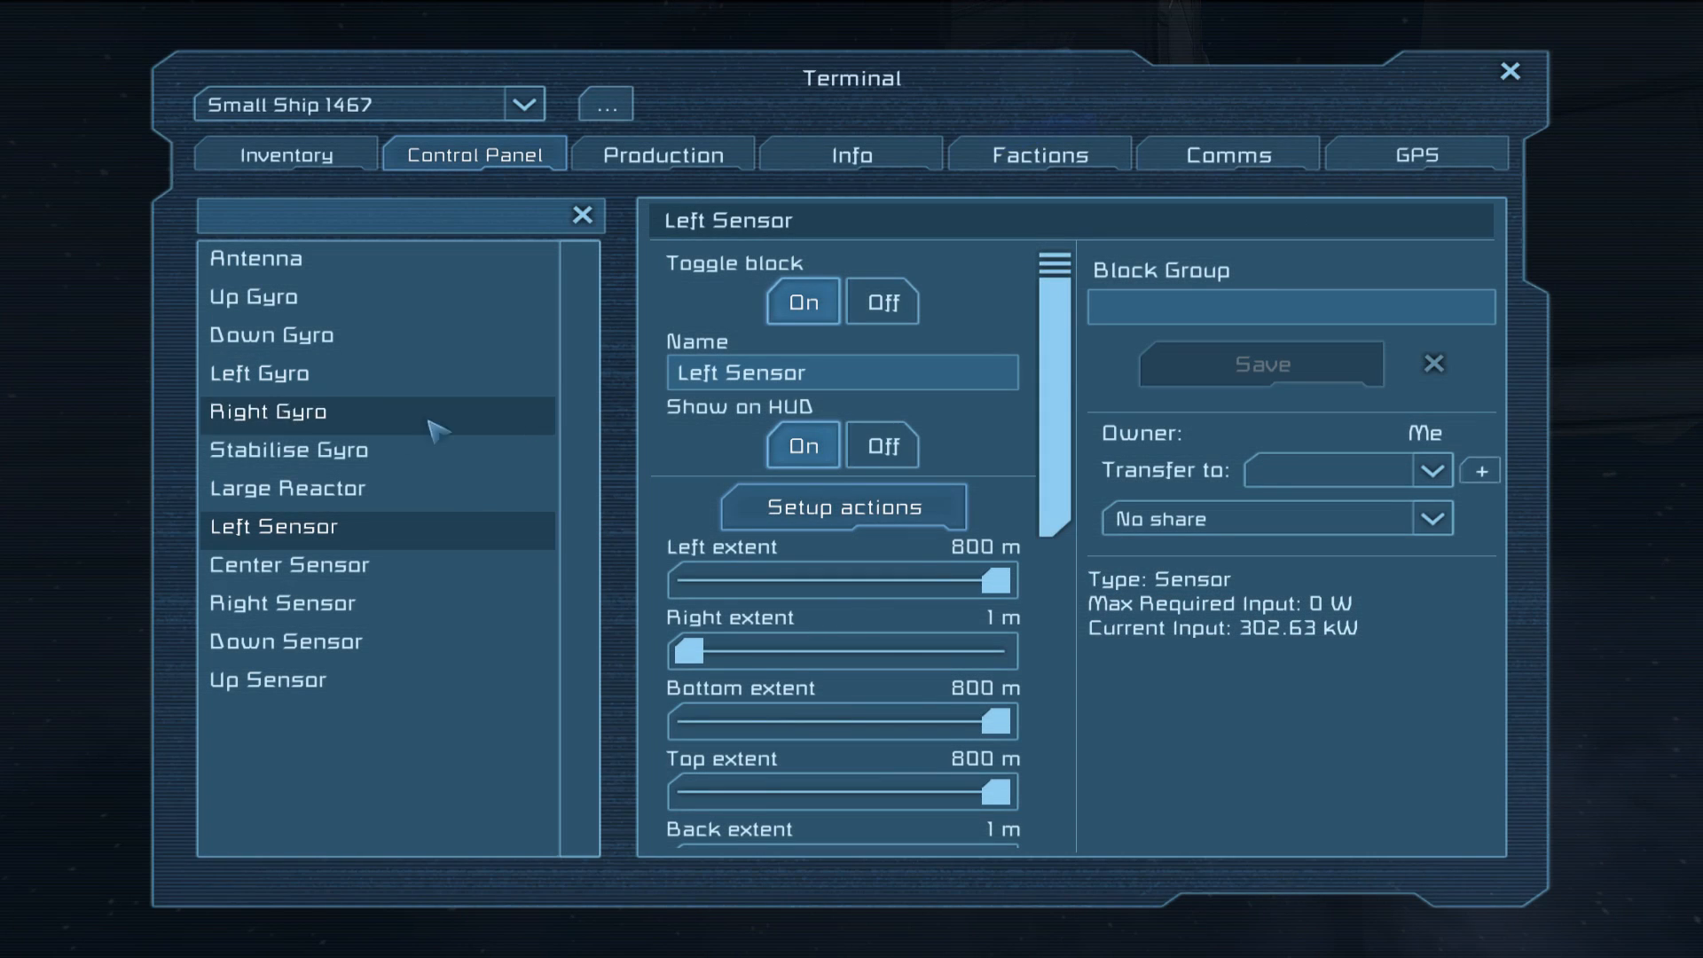
Assign the Right Gyro's toggle action to both detection slots of the Right Sensor
click(333, 605)
click(815, 519)
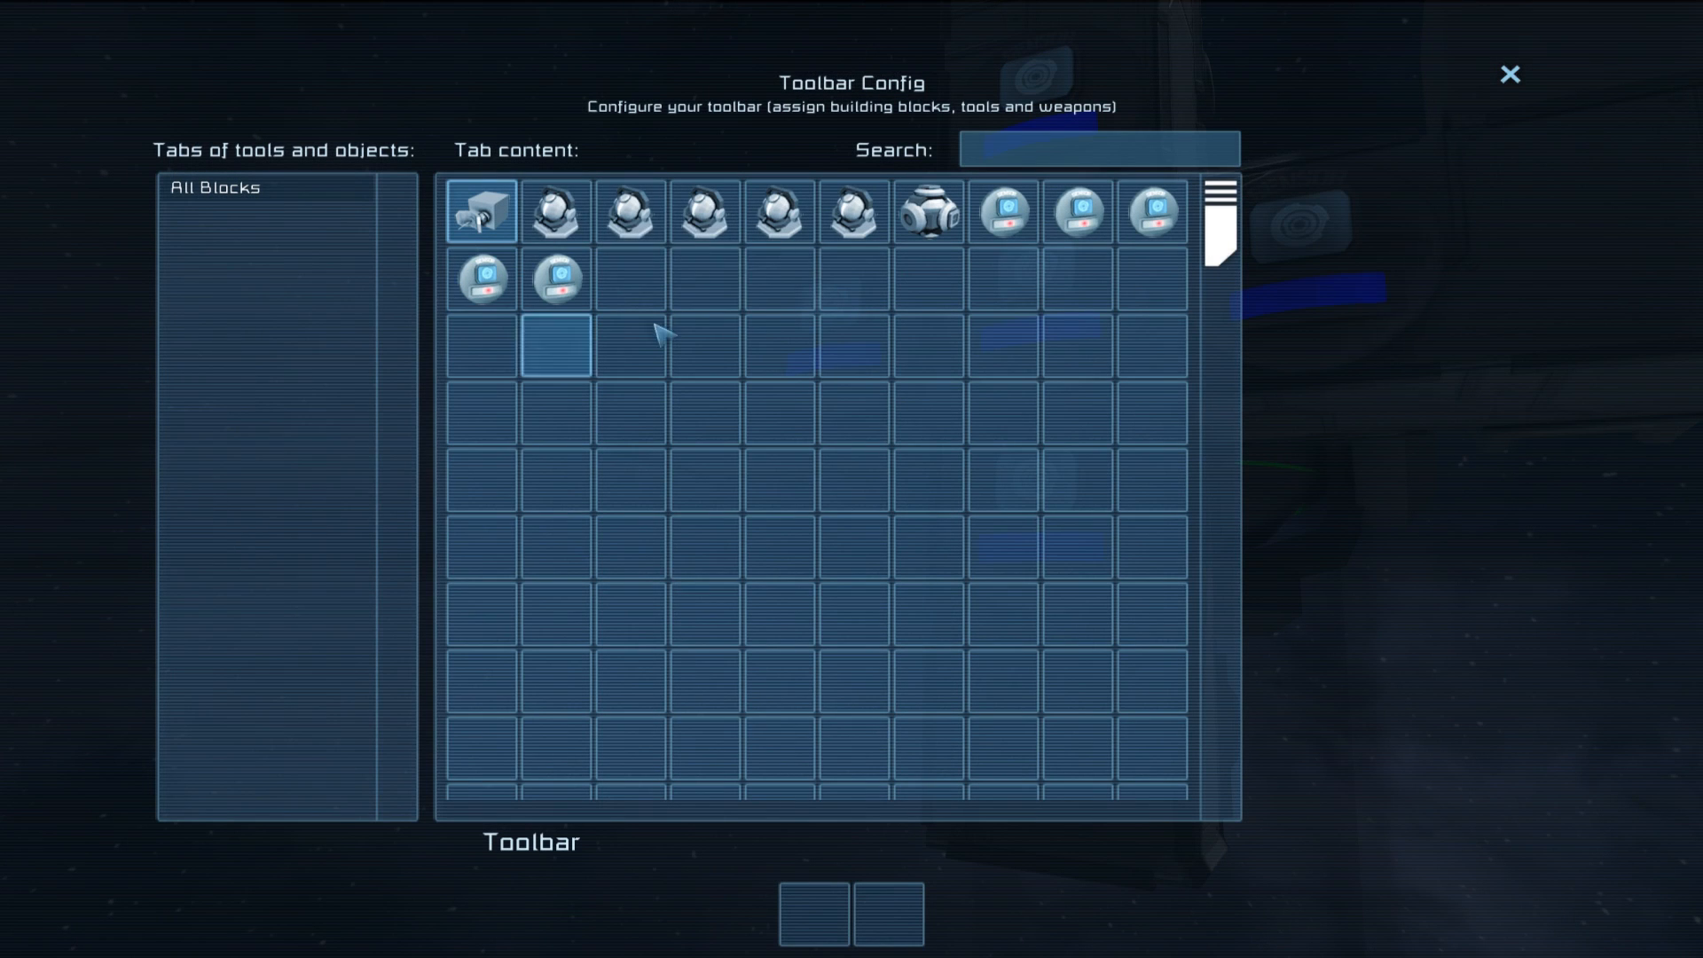
drag(783, 224, 878, 916)
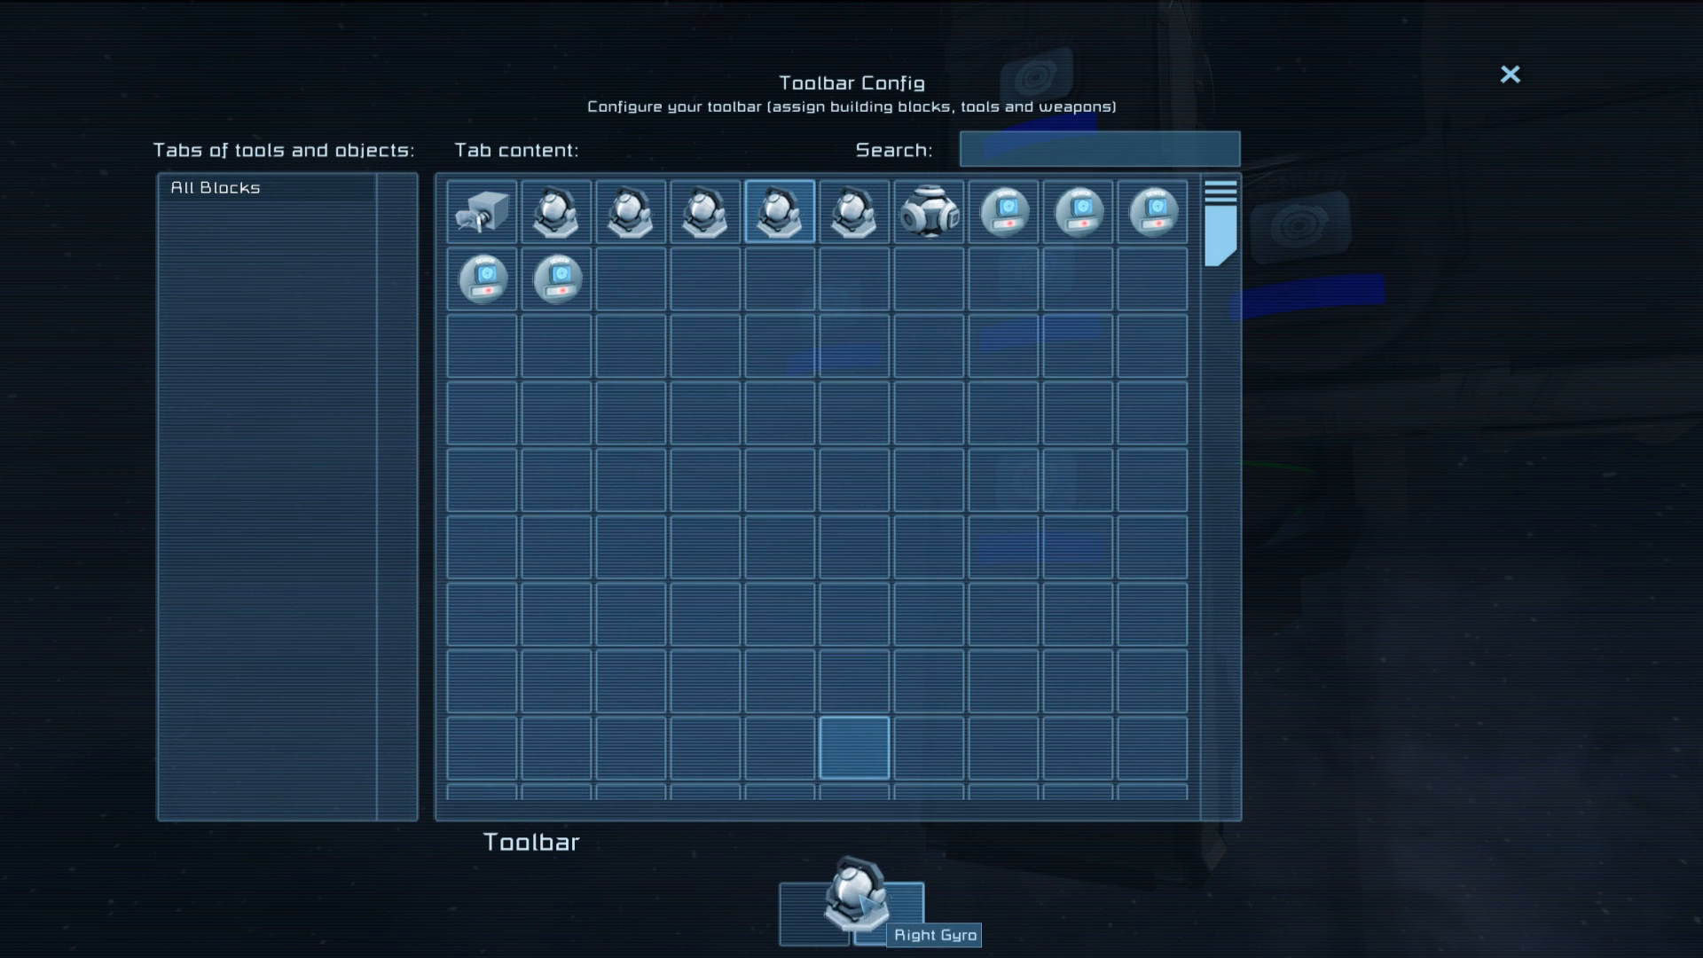
click(932, 630)
drag(783, 220, 889, 919)
click(1064, 636)
key(Escape)
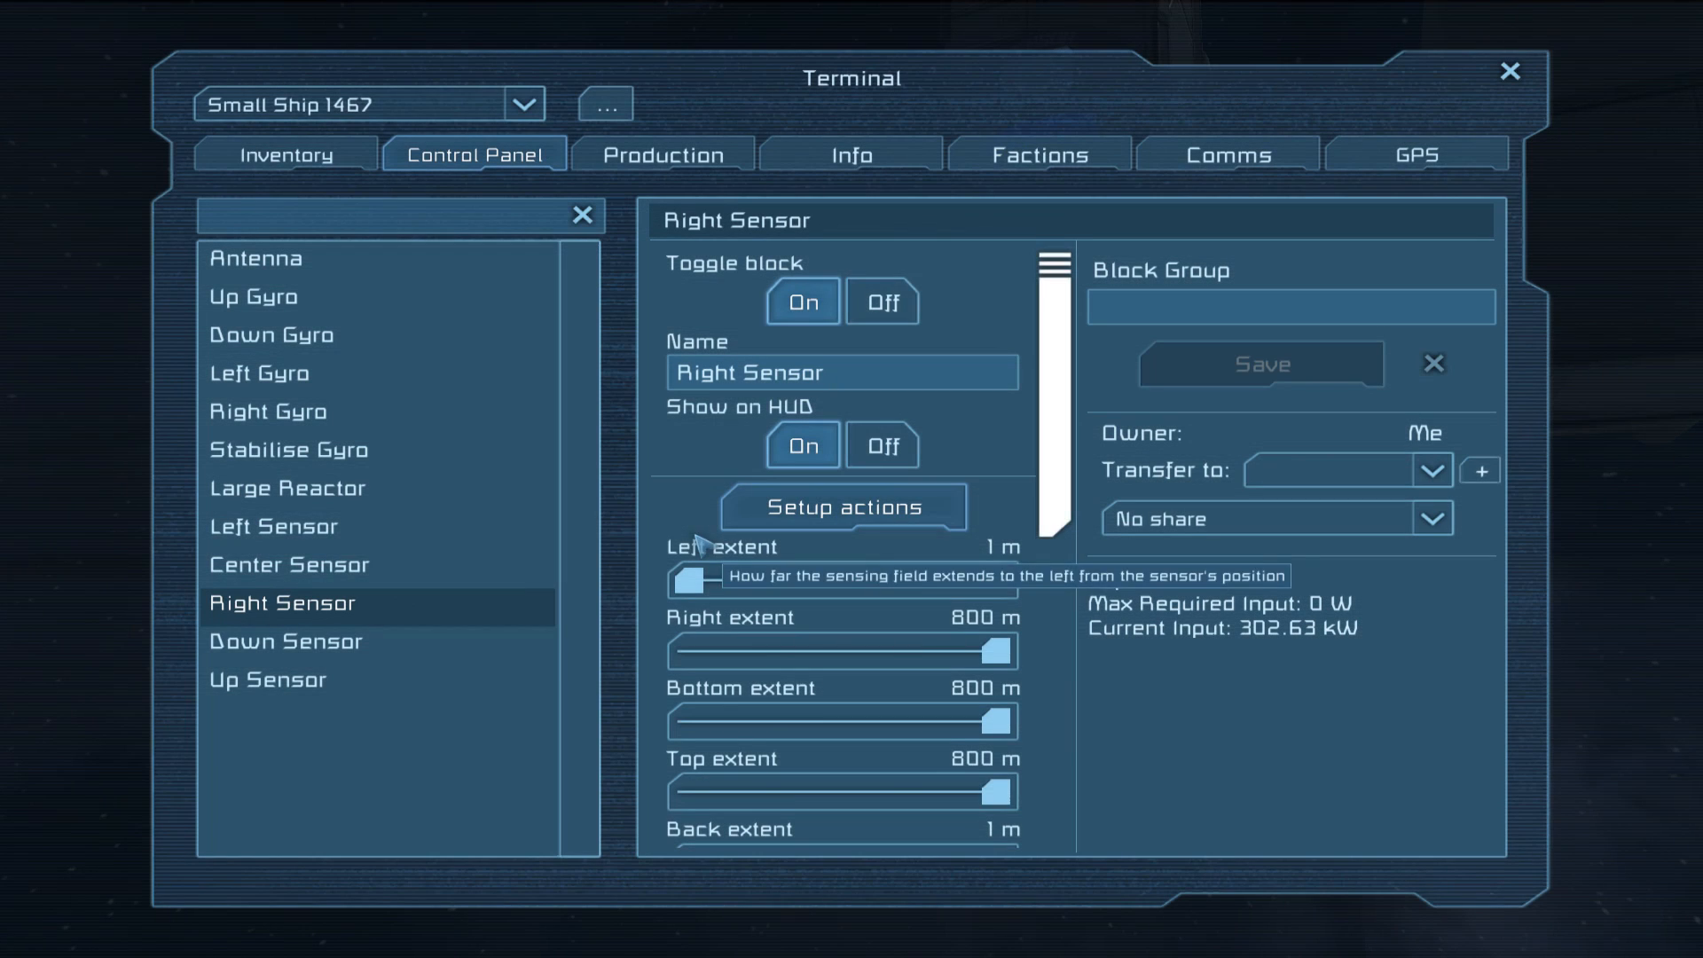
Assign the Down Gyro's toggle action to both detection slots of the Down Sensor
click(327, 641)
key(g)
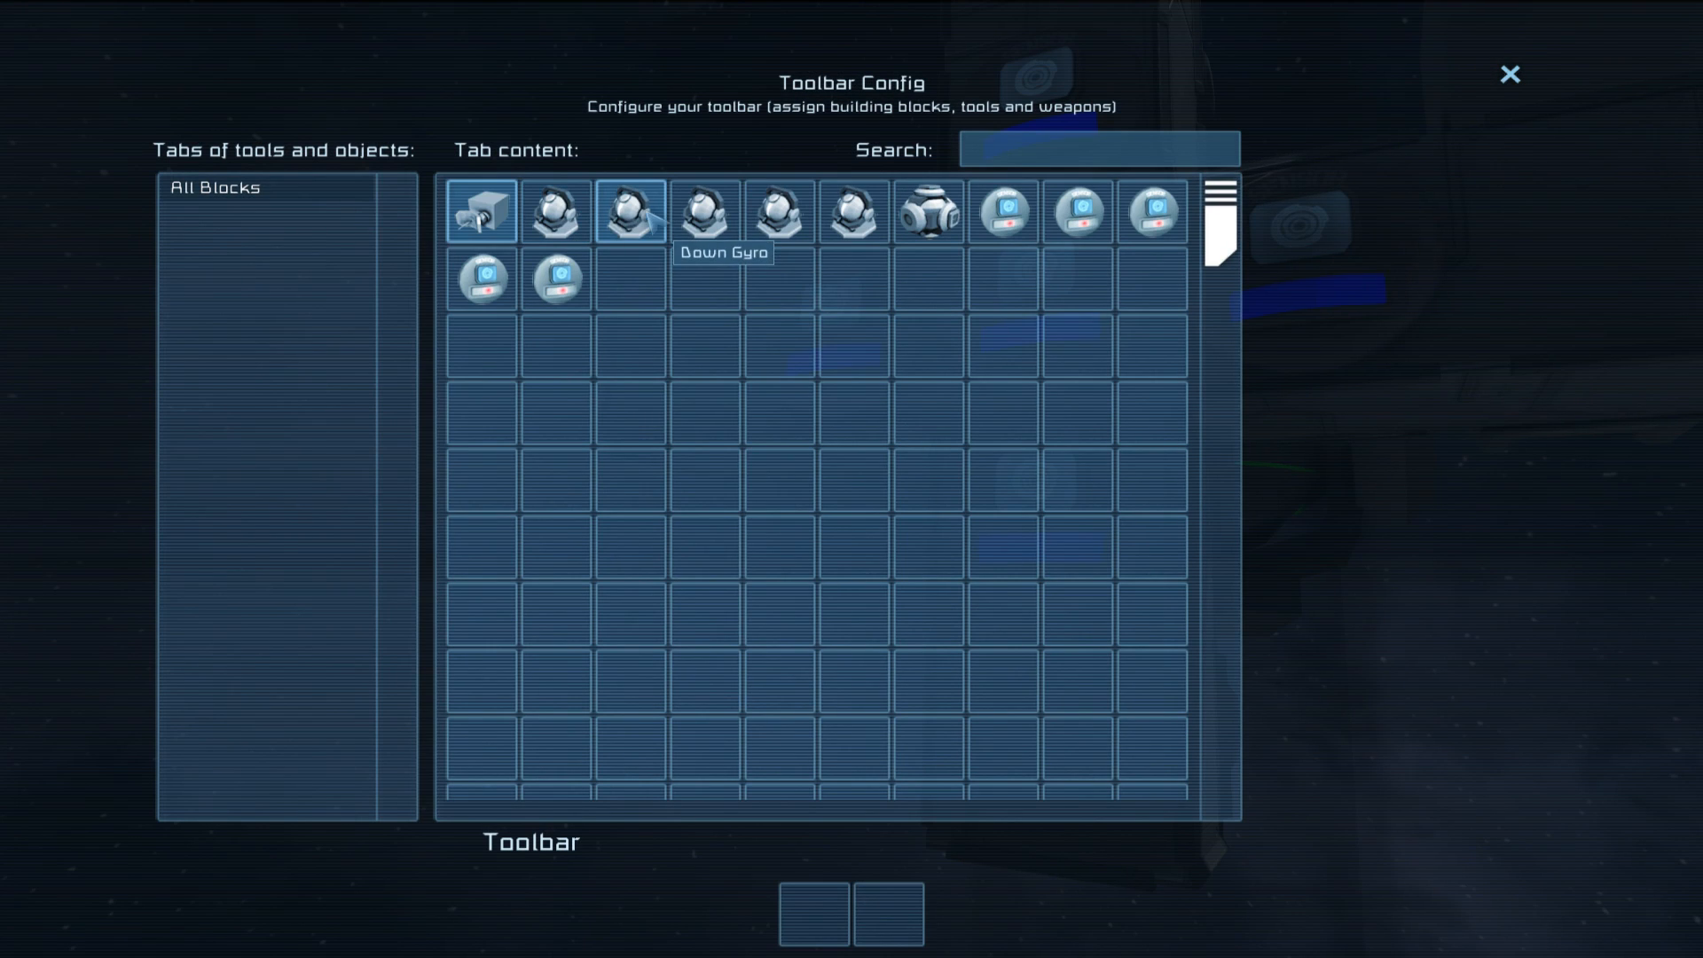
drag(659, 229, 815, 916)
click(1011, 633)
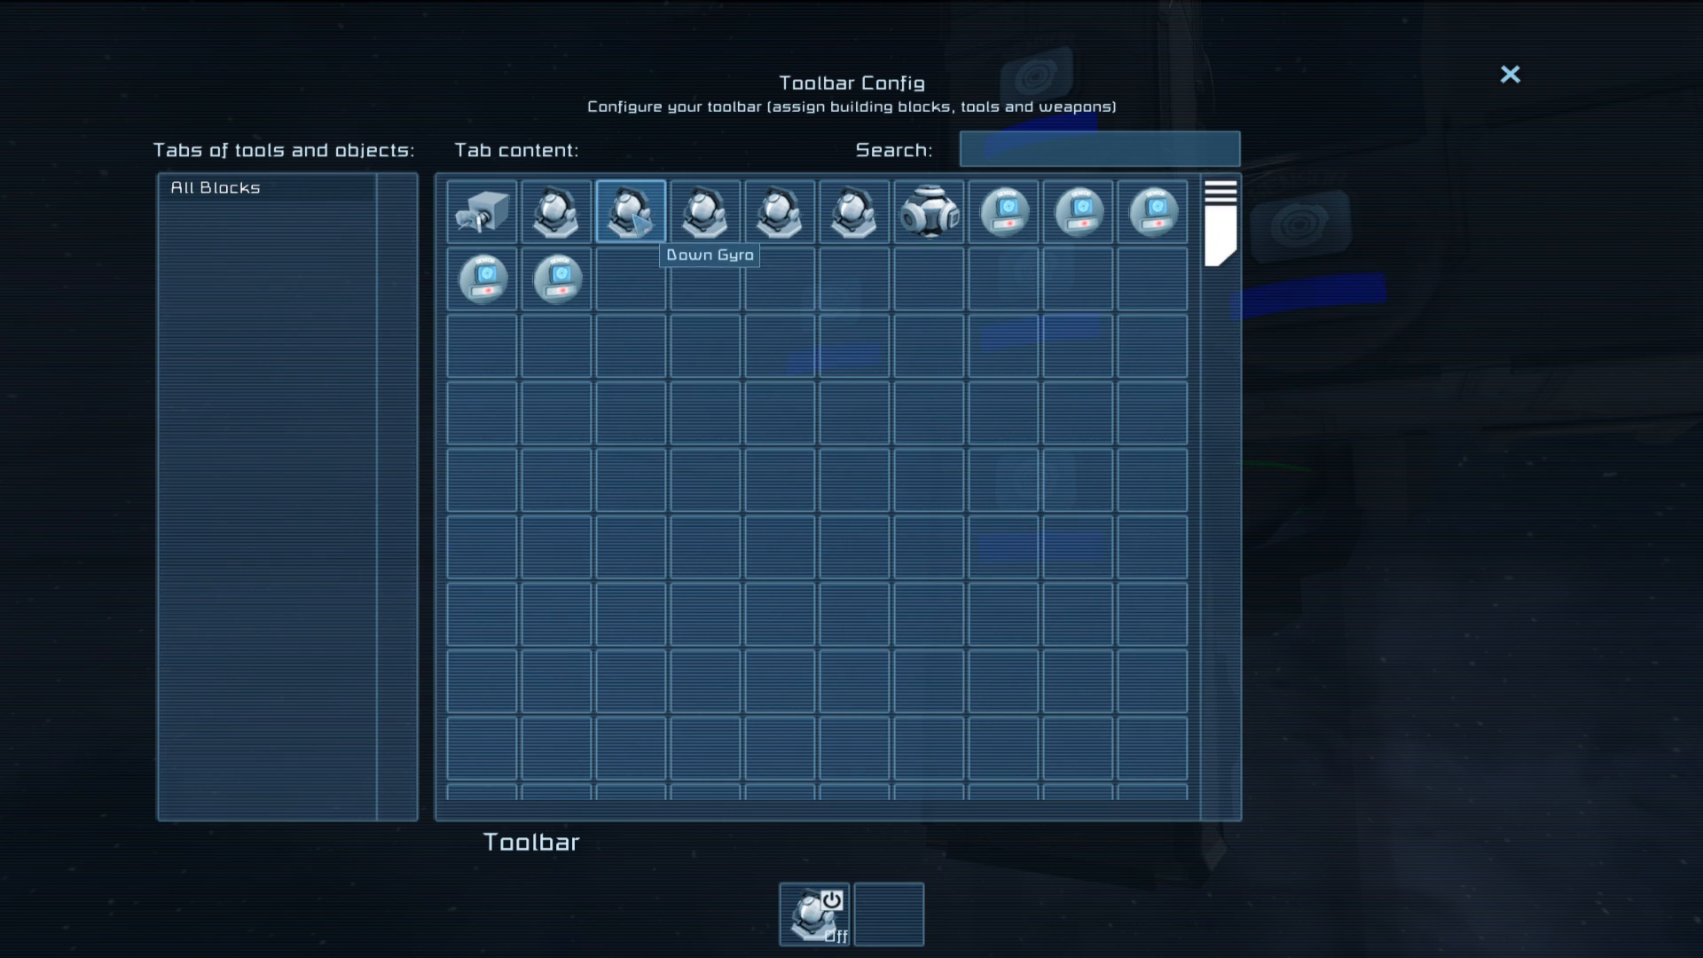
drag(651, 228, 889, 916)
click(1015, 636)
key(Escape)
Assign the Up Gyro's switch-off action to both detection slots of the Up Sensor
click(280, 679)
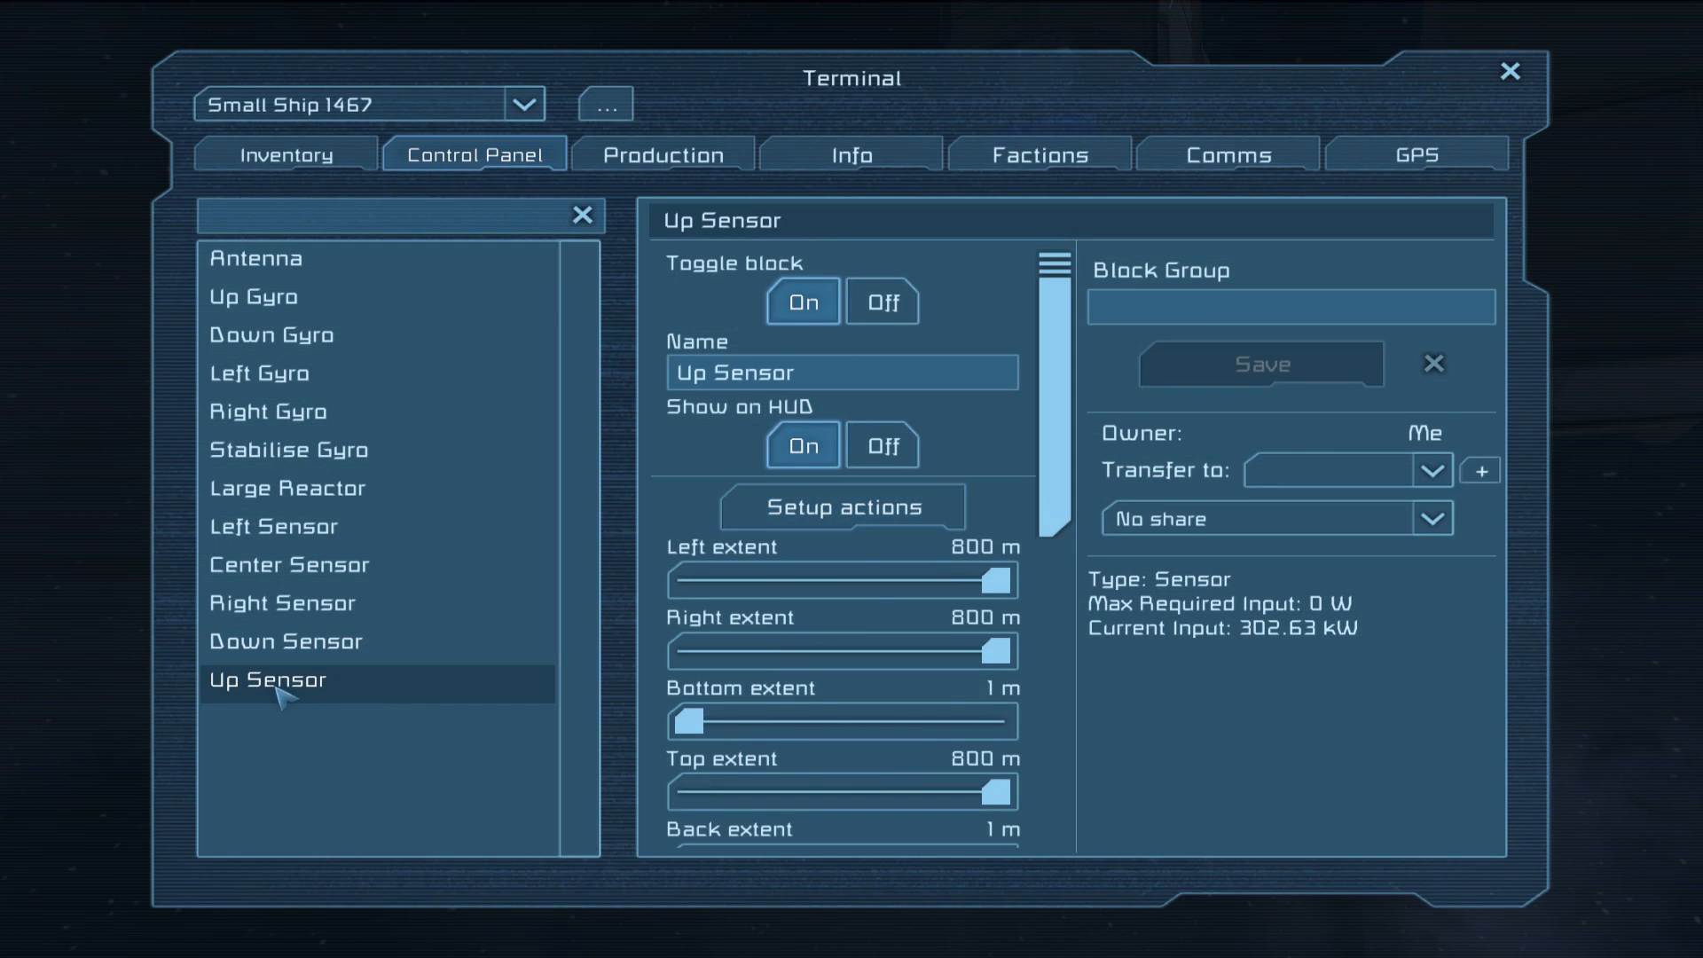
key(g)
drag(559, 216, 816, 908)
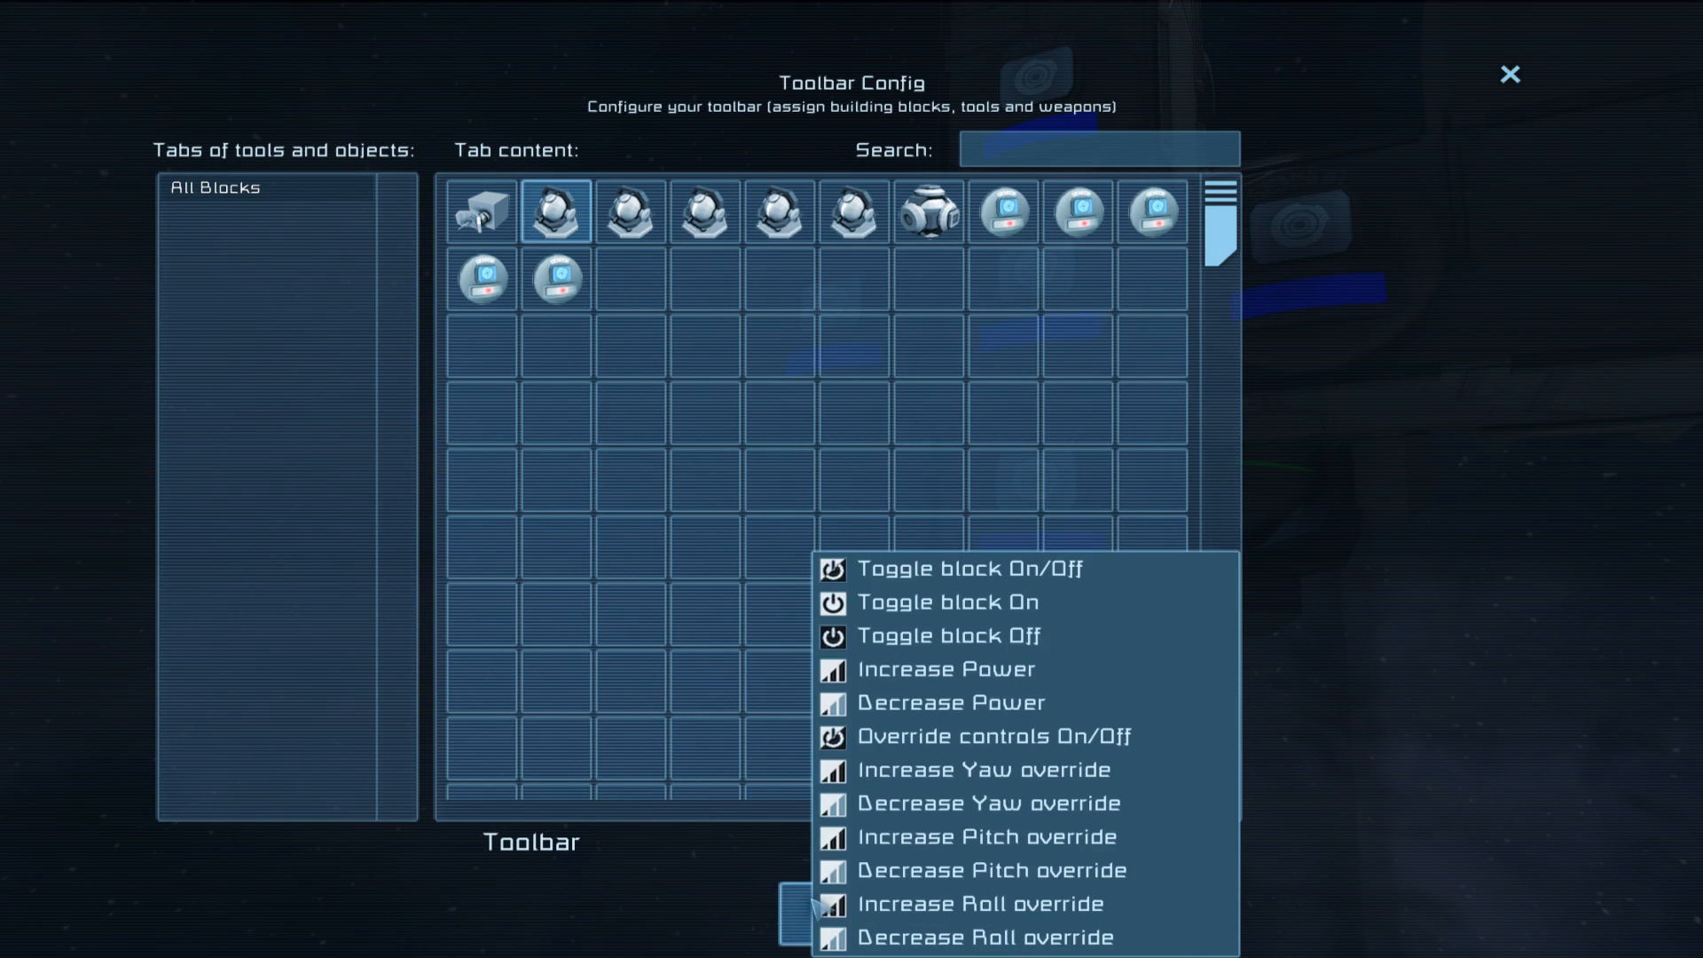
click(1011, 637)
drag(556, 280, 889, 915)
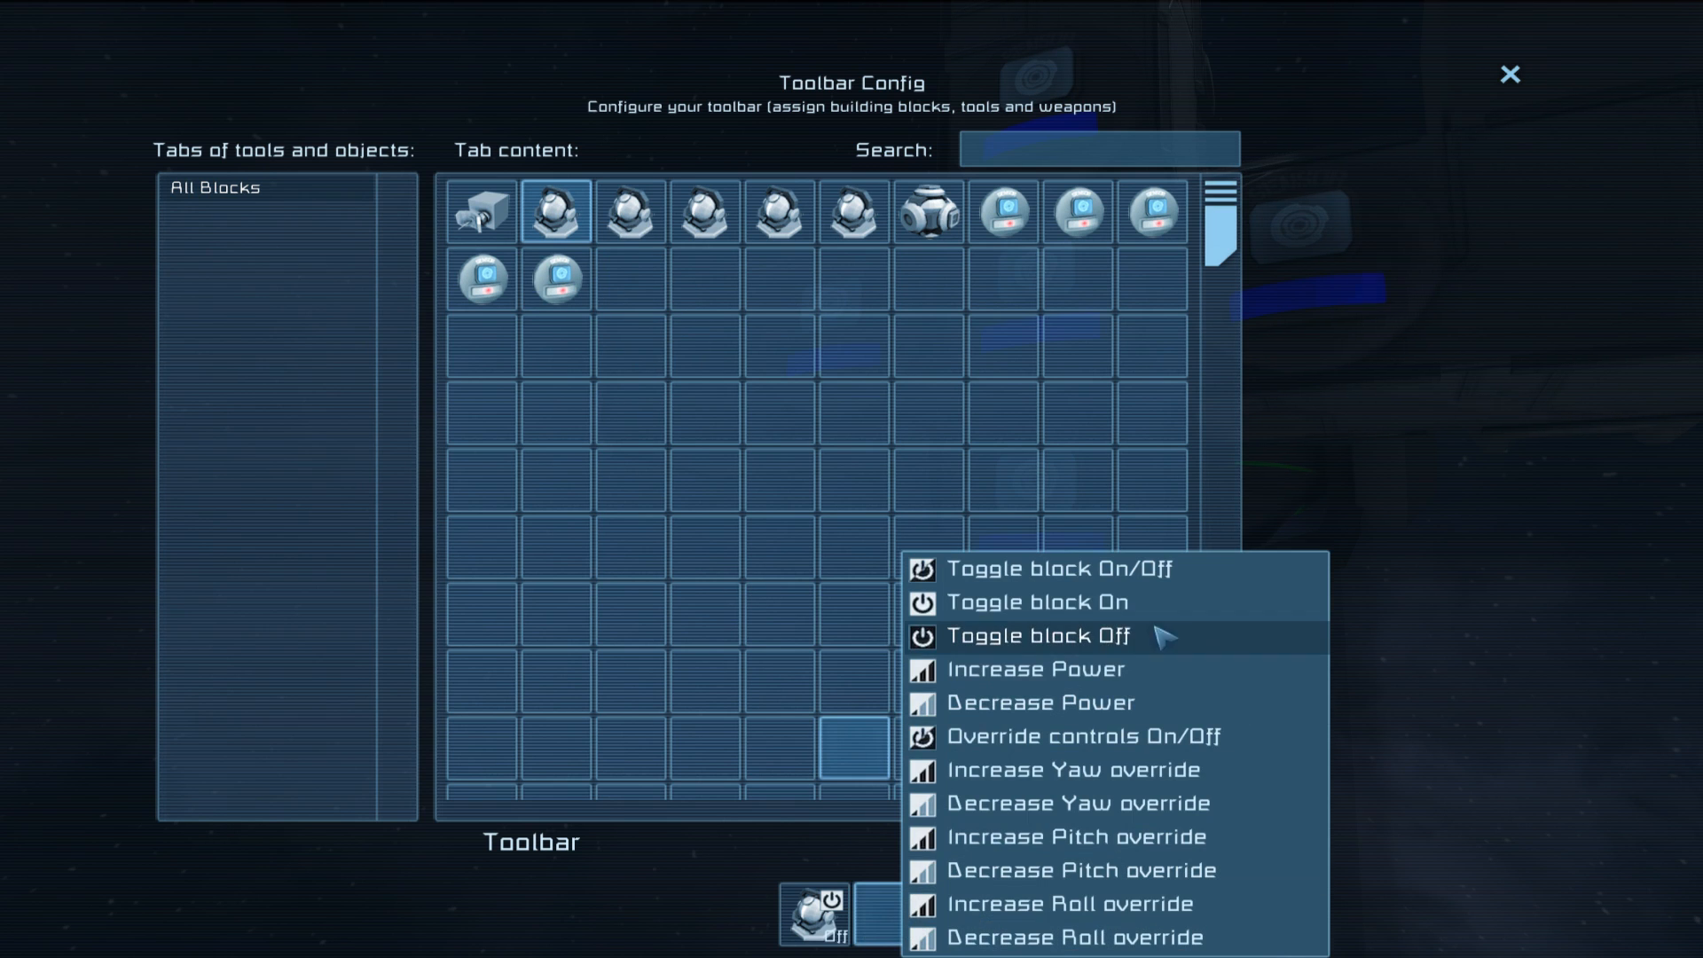
click(1156, 629)
key(Escape)
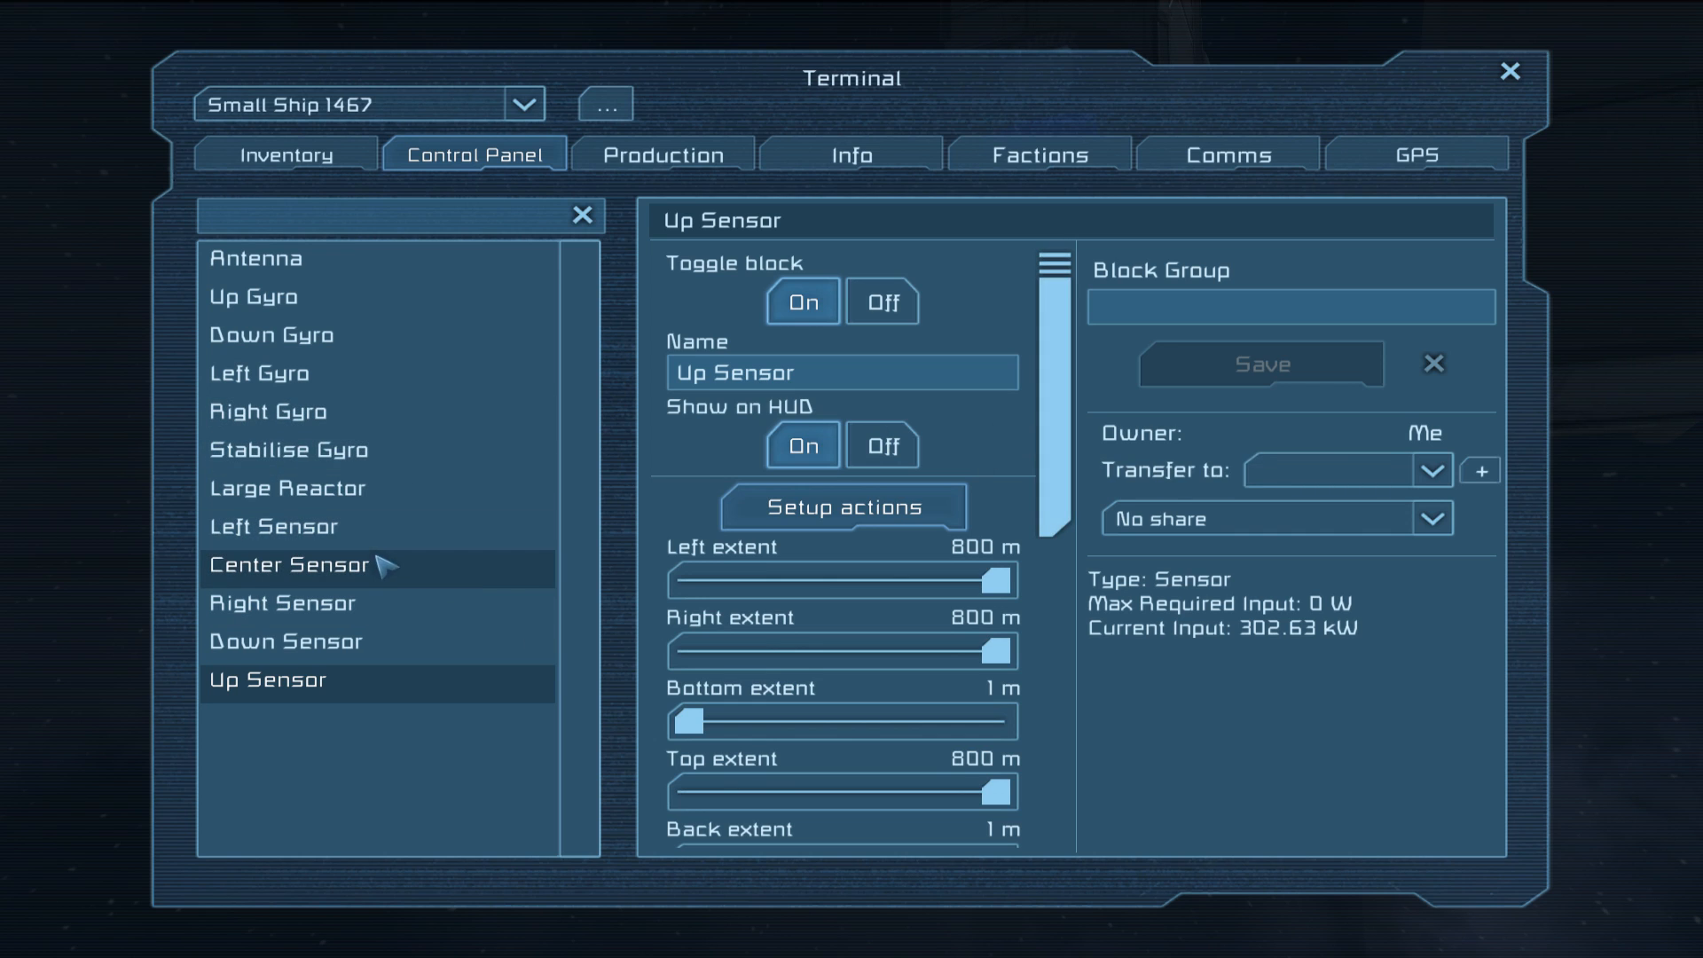
Multi-select all five sensors from Left Sensor to Up Sensor in the terminal
click(357, 527)
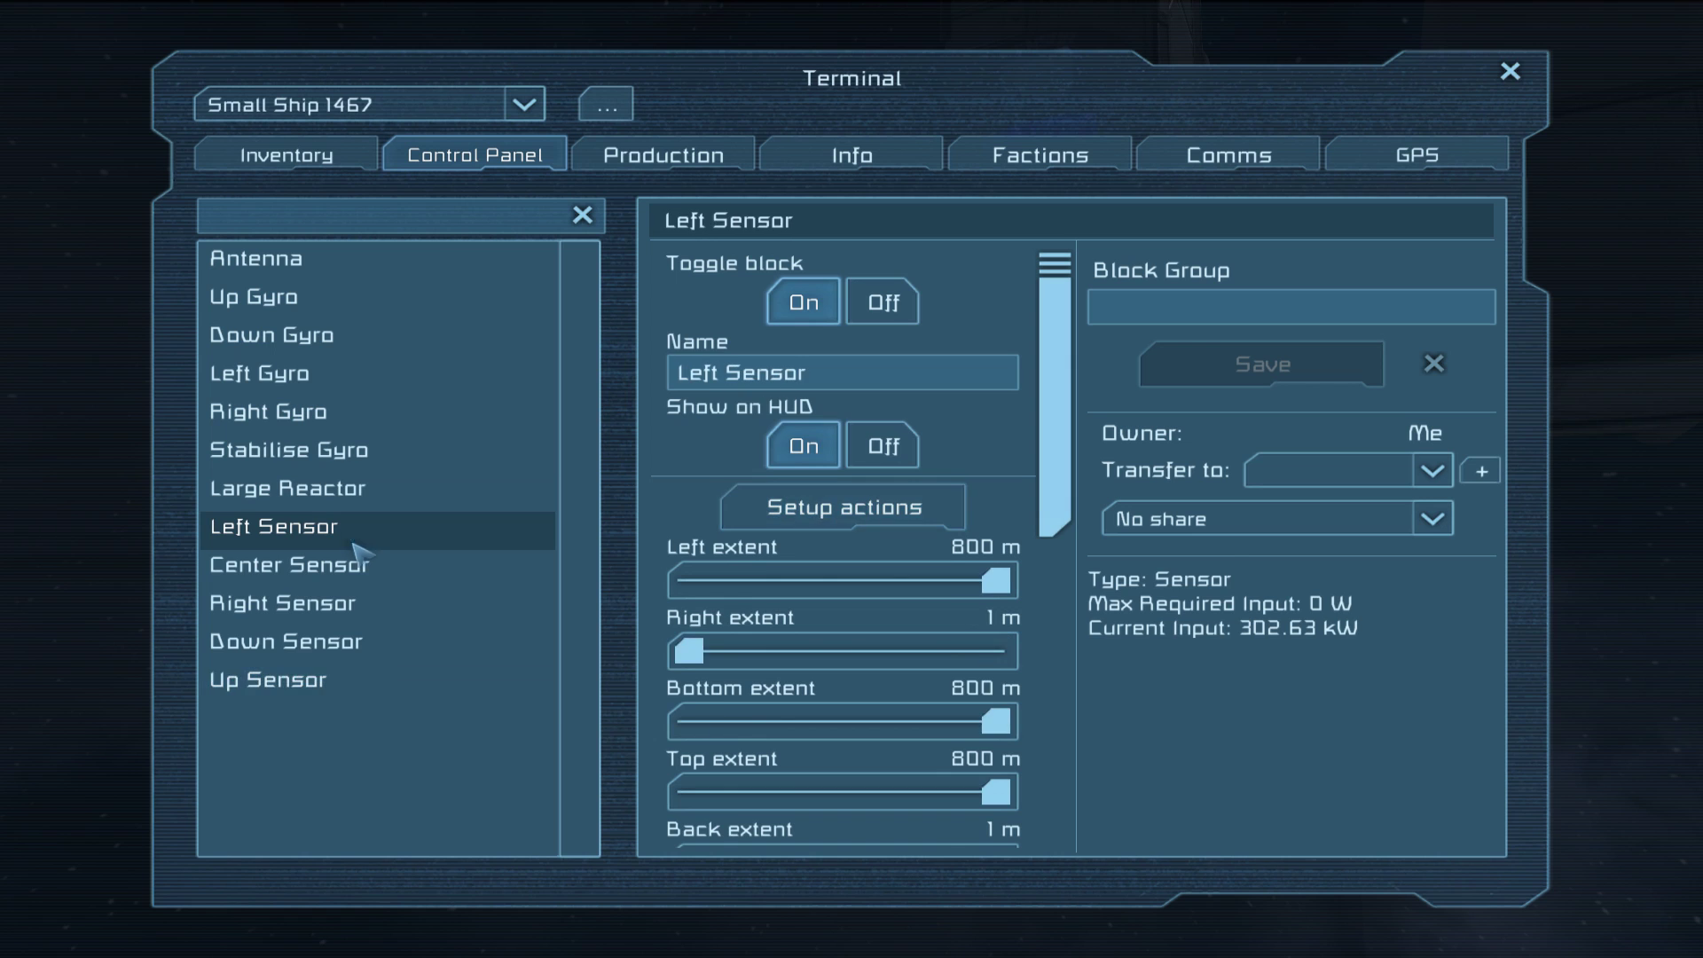
shift+click(382, 680)
drag(1055, 446, 1064, 828)
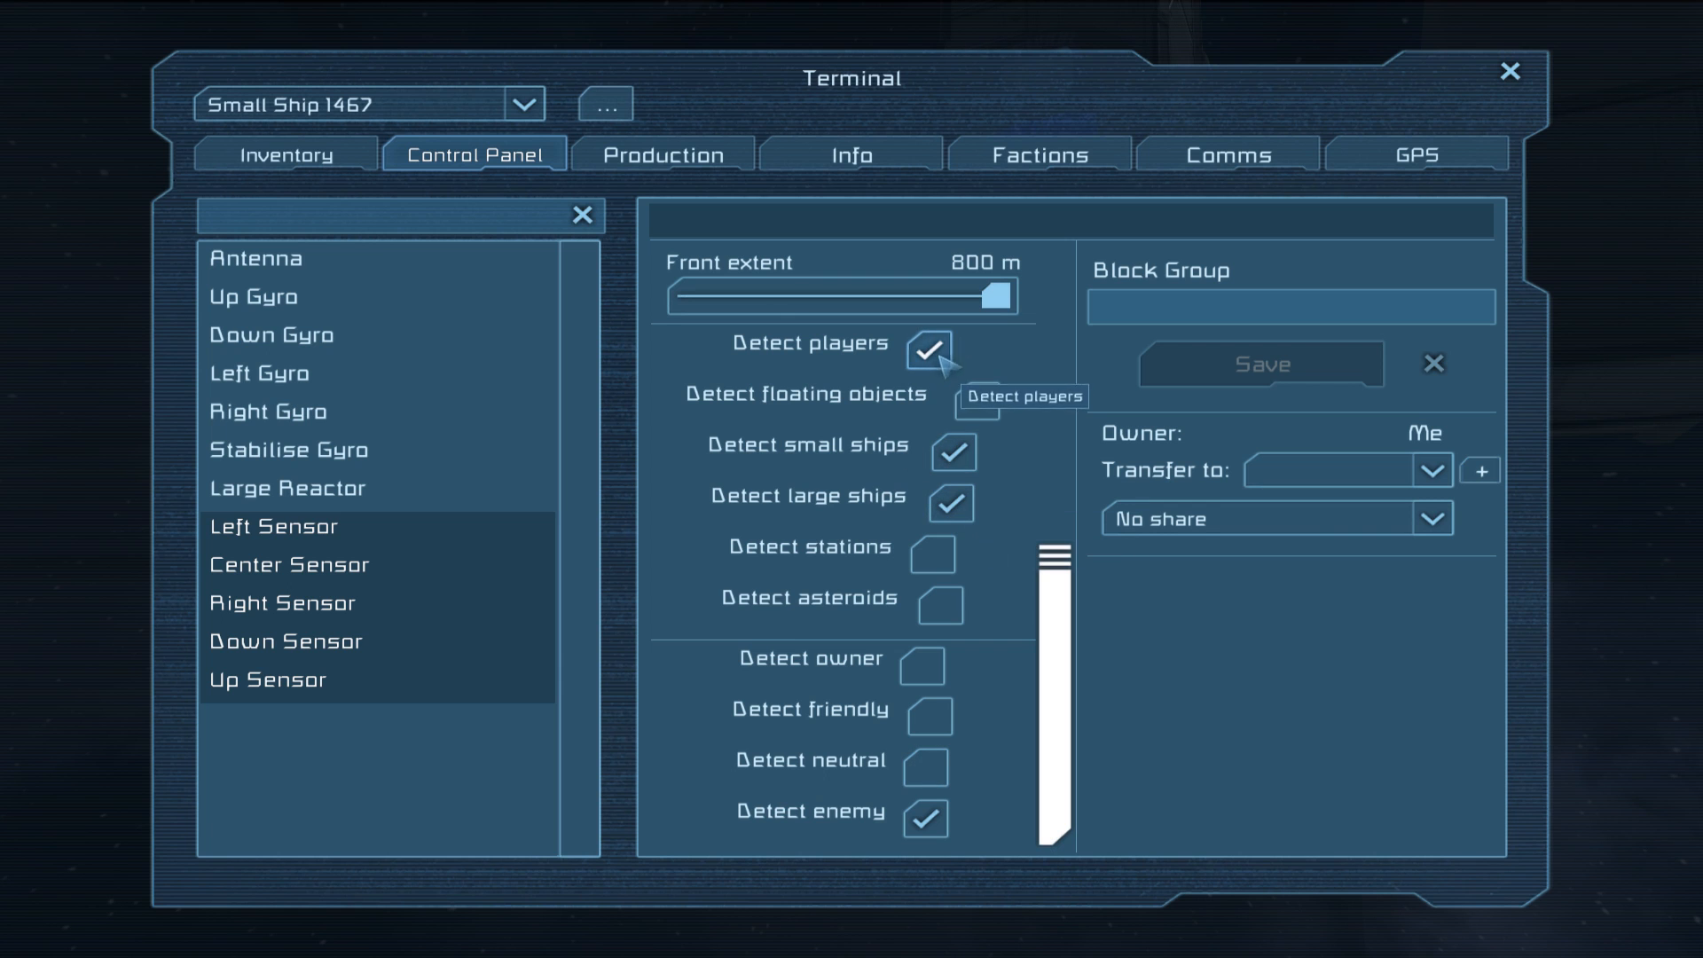
click(1517, 73)
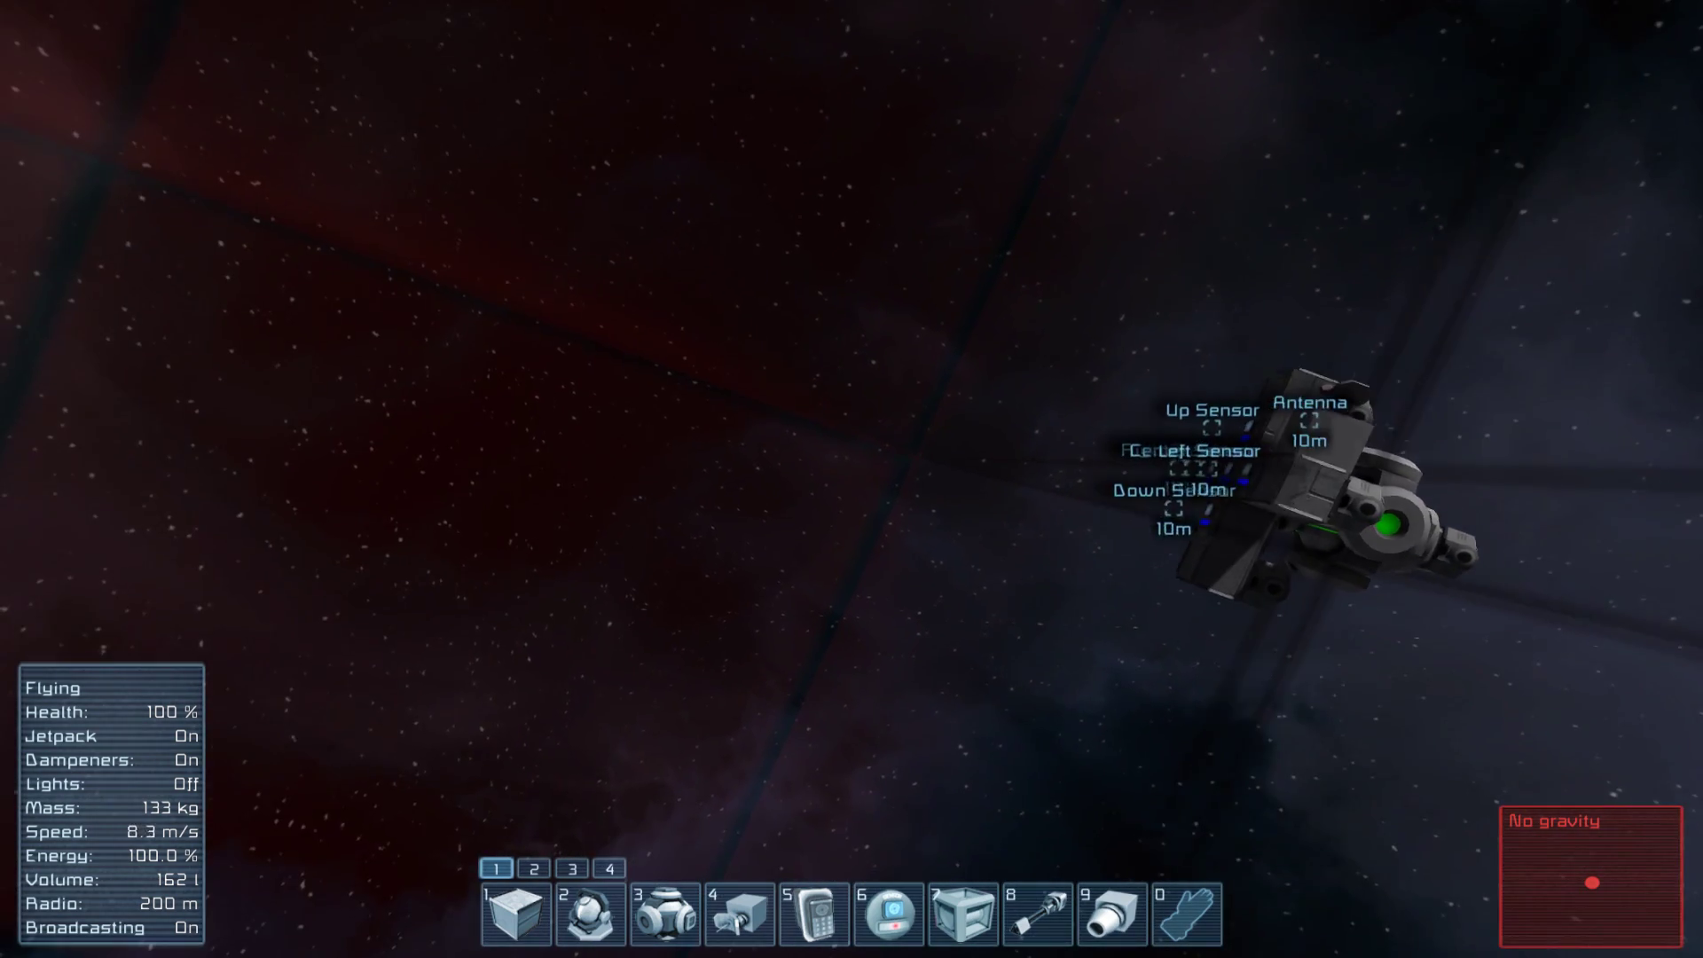
key(F10)
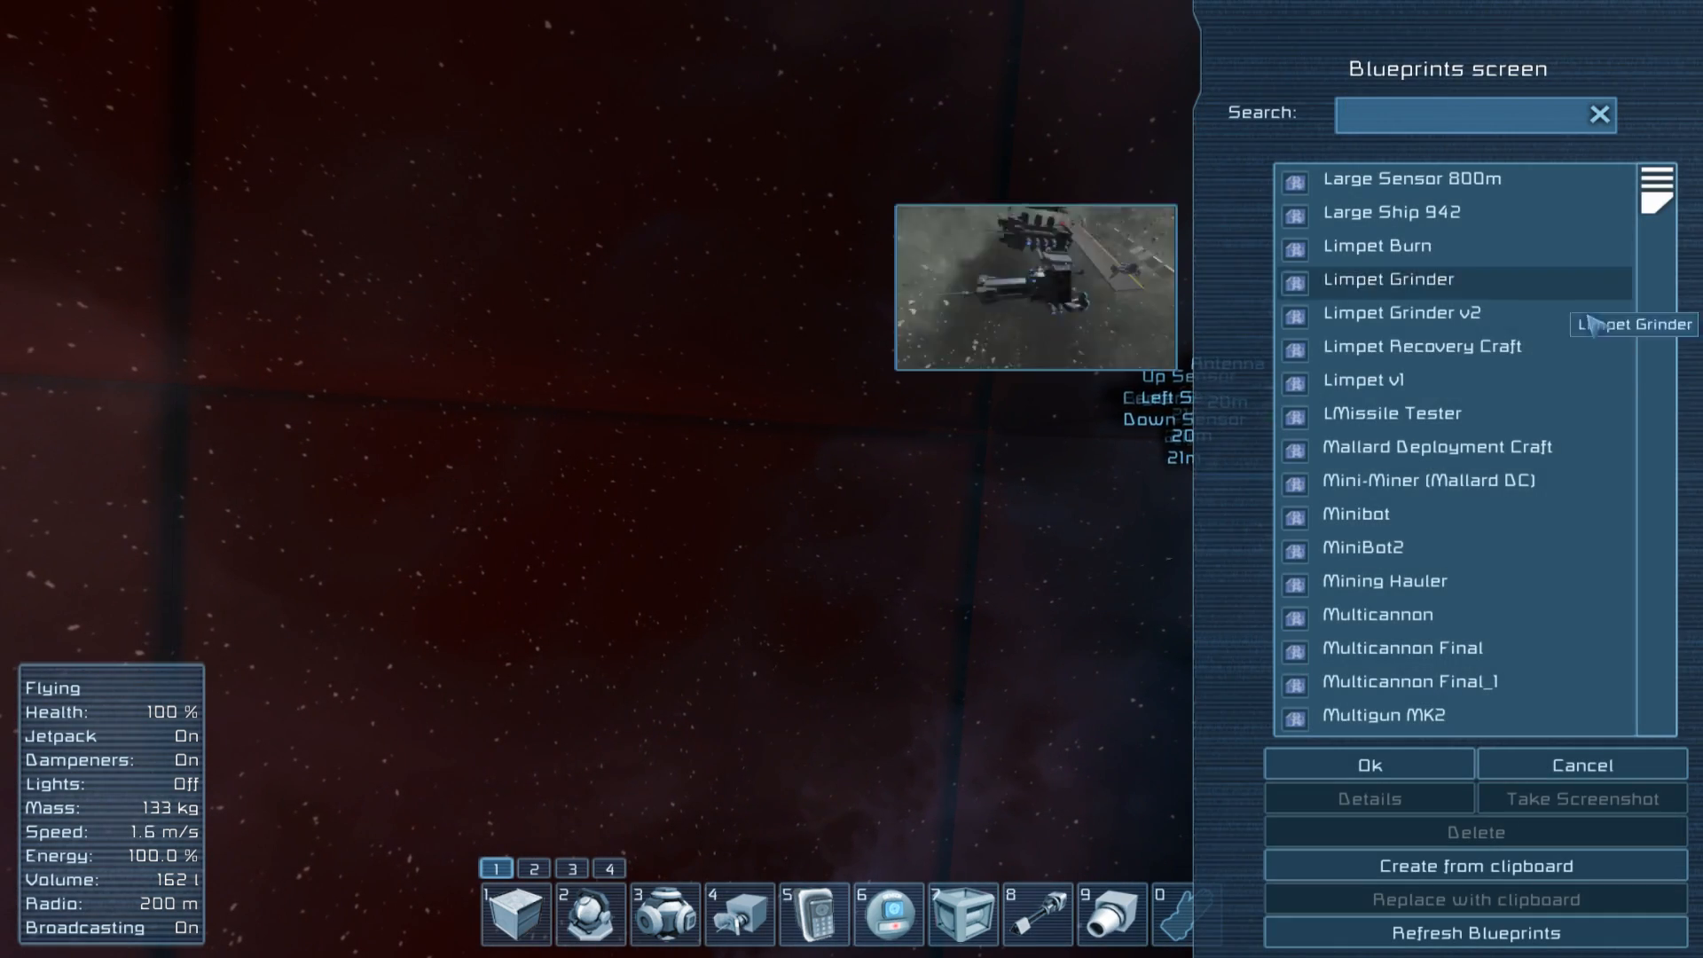
scroll(1441, 453, up, 15)
scroll(1436, 399, up, 5)
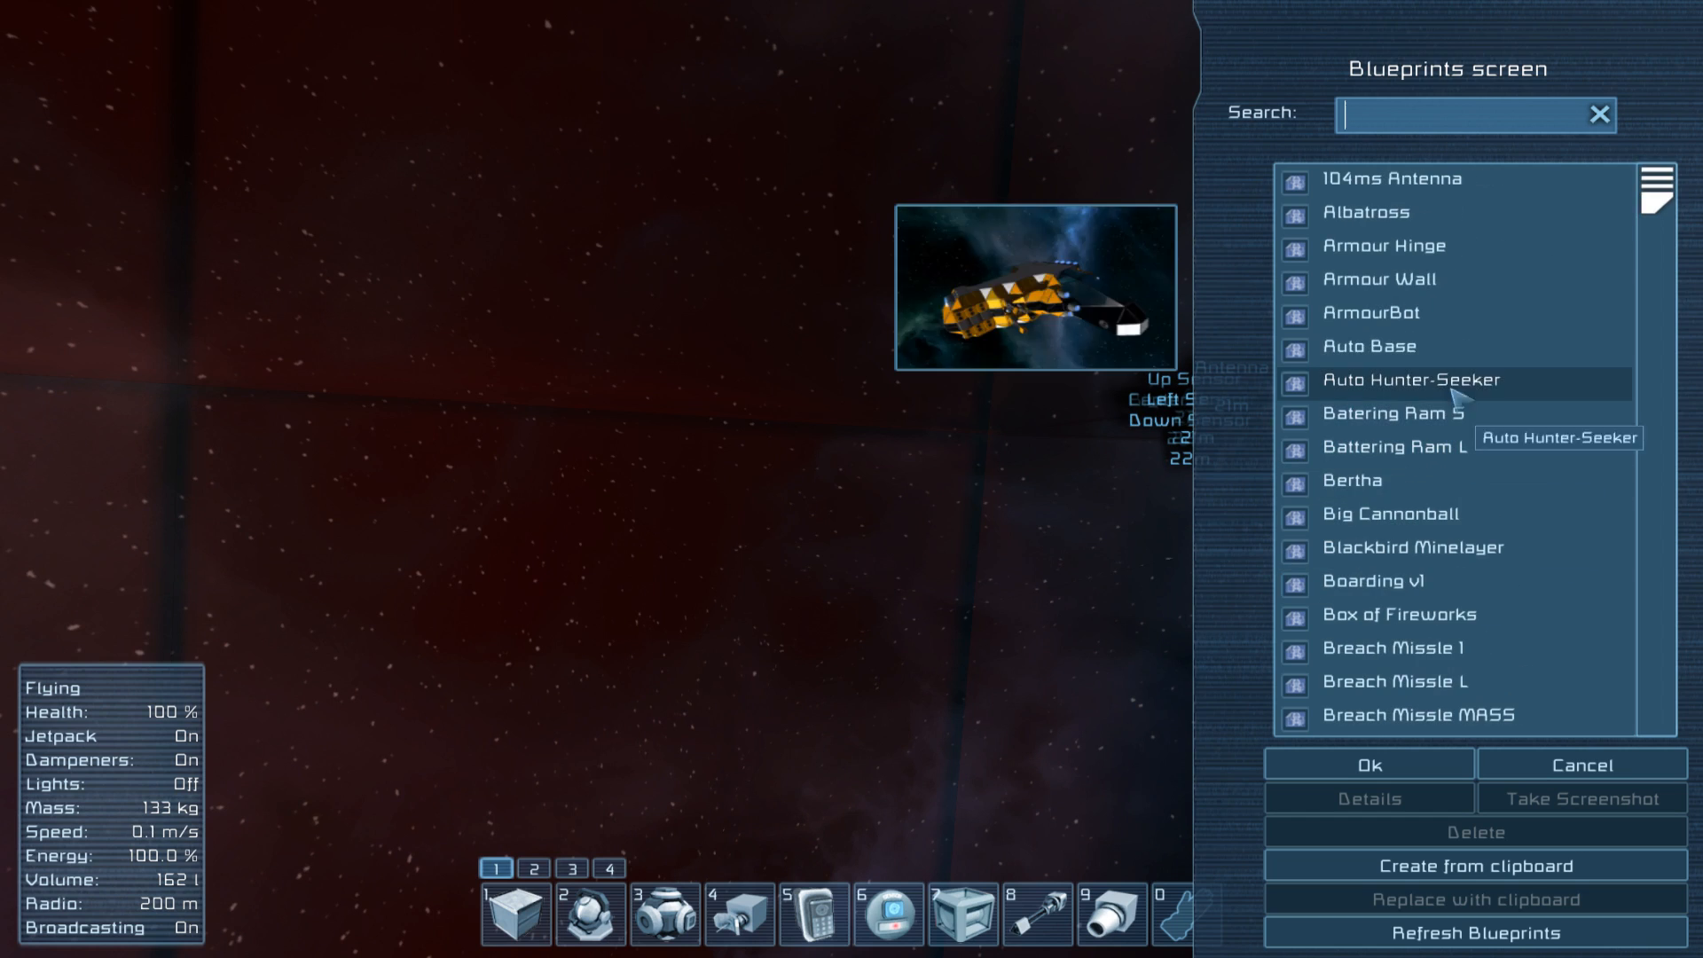
double_click(1427, 533)
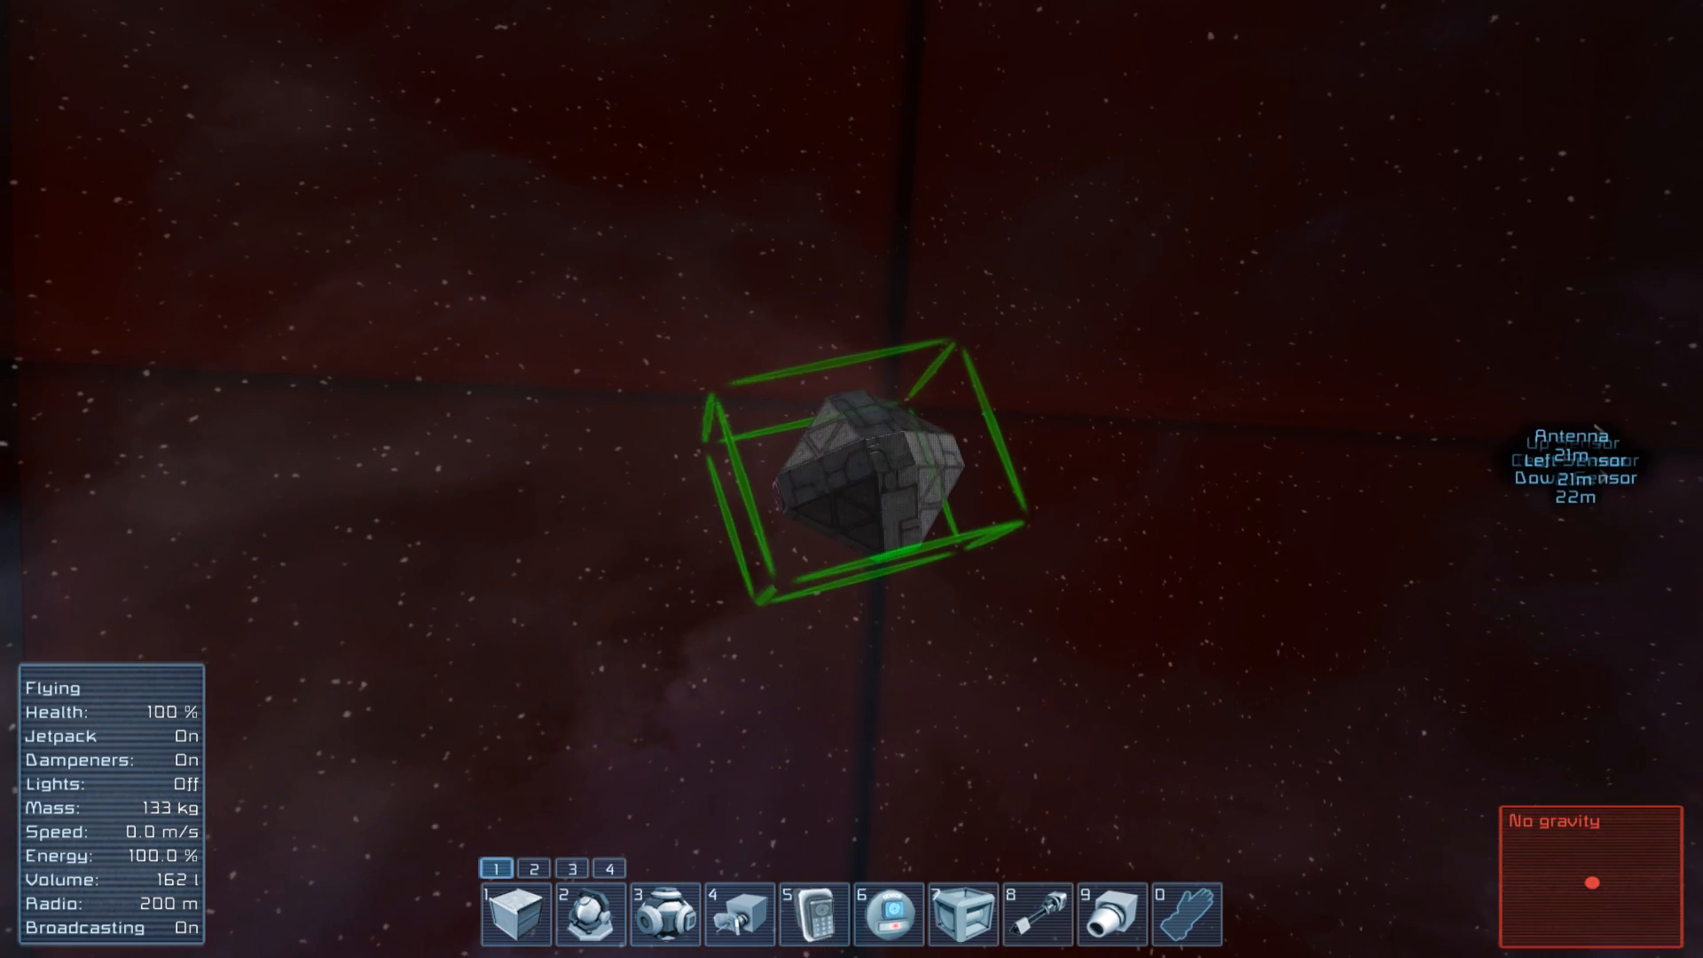
Cancel the paste preview, fly to the drone and confirm deleting the stray object
key(Escape)
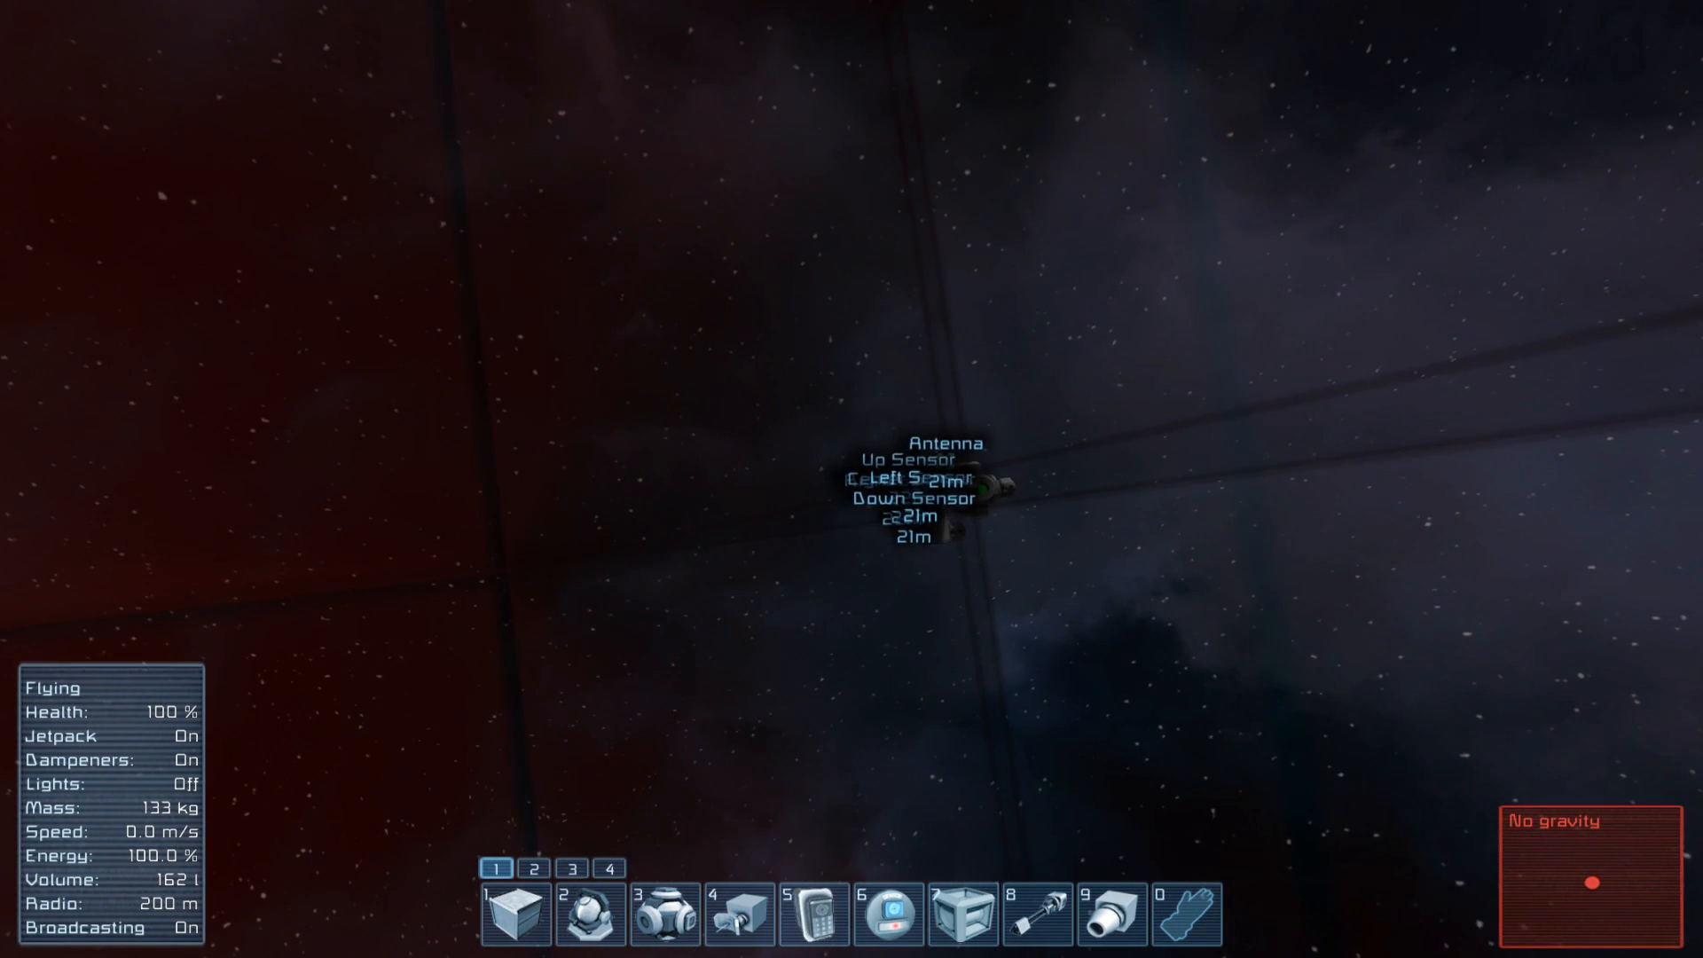
key(s)
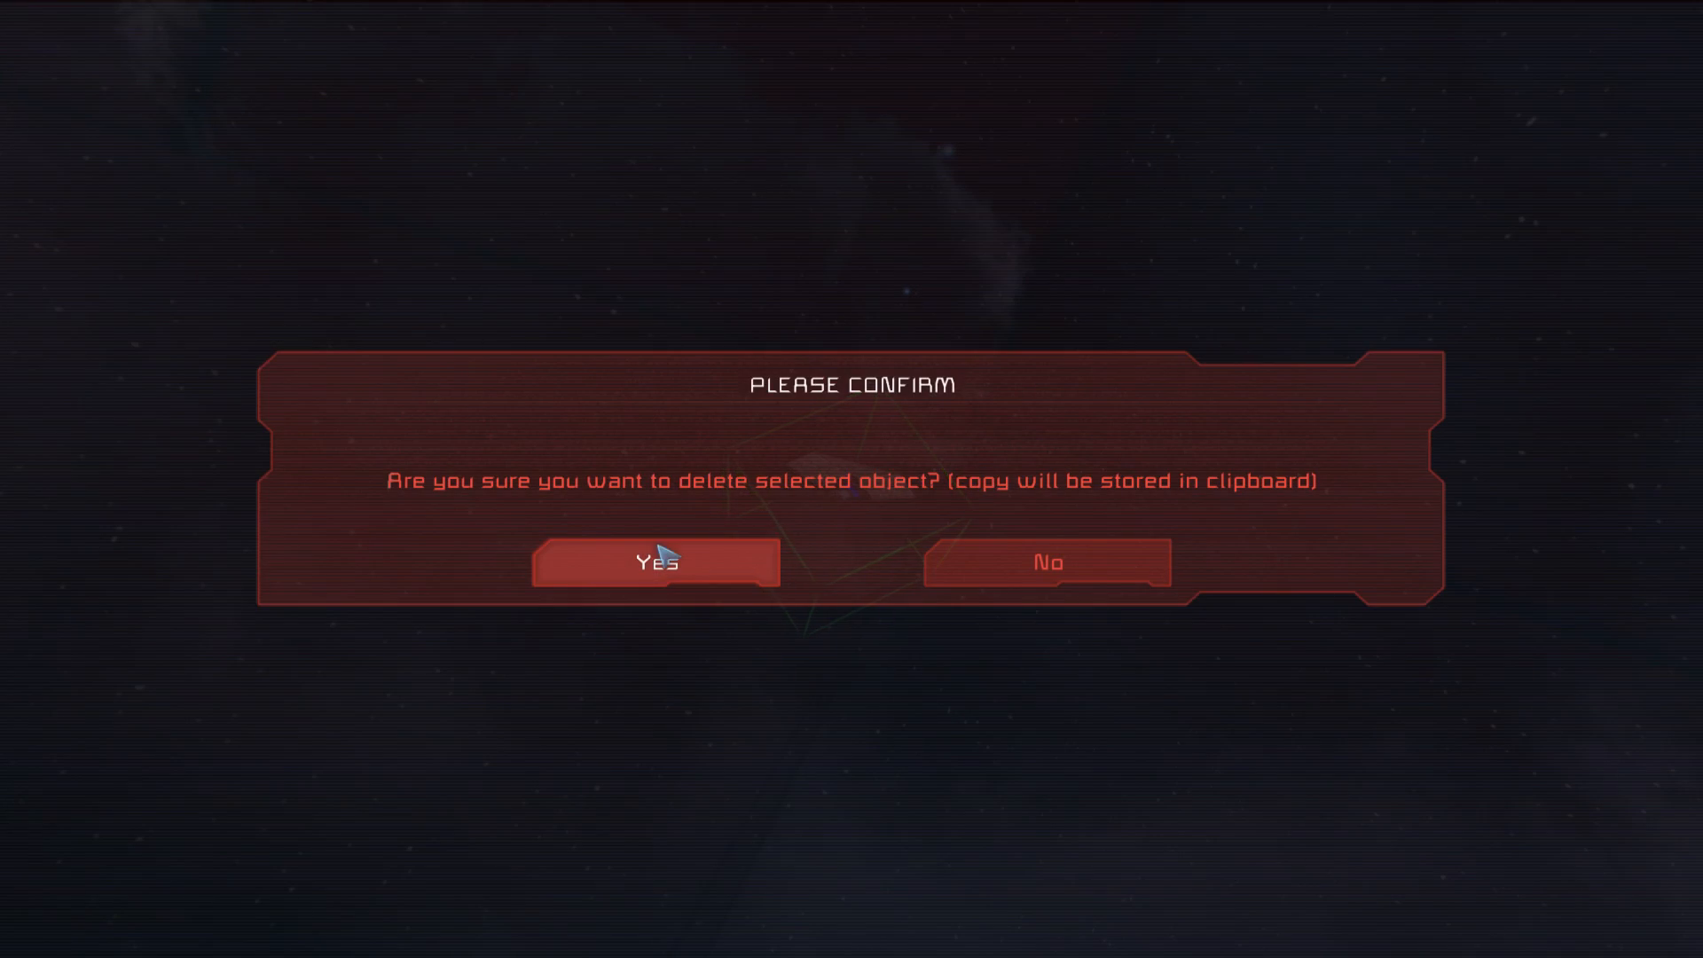
click(662, 551)
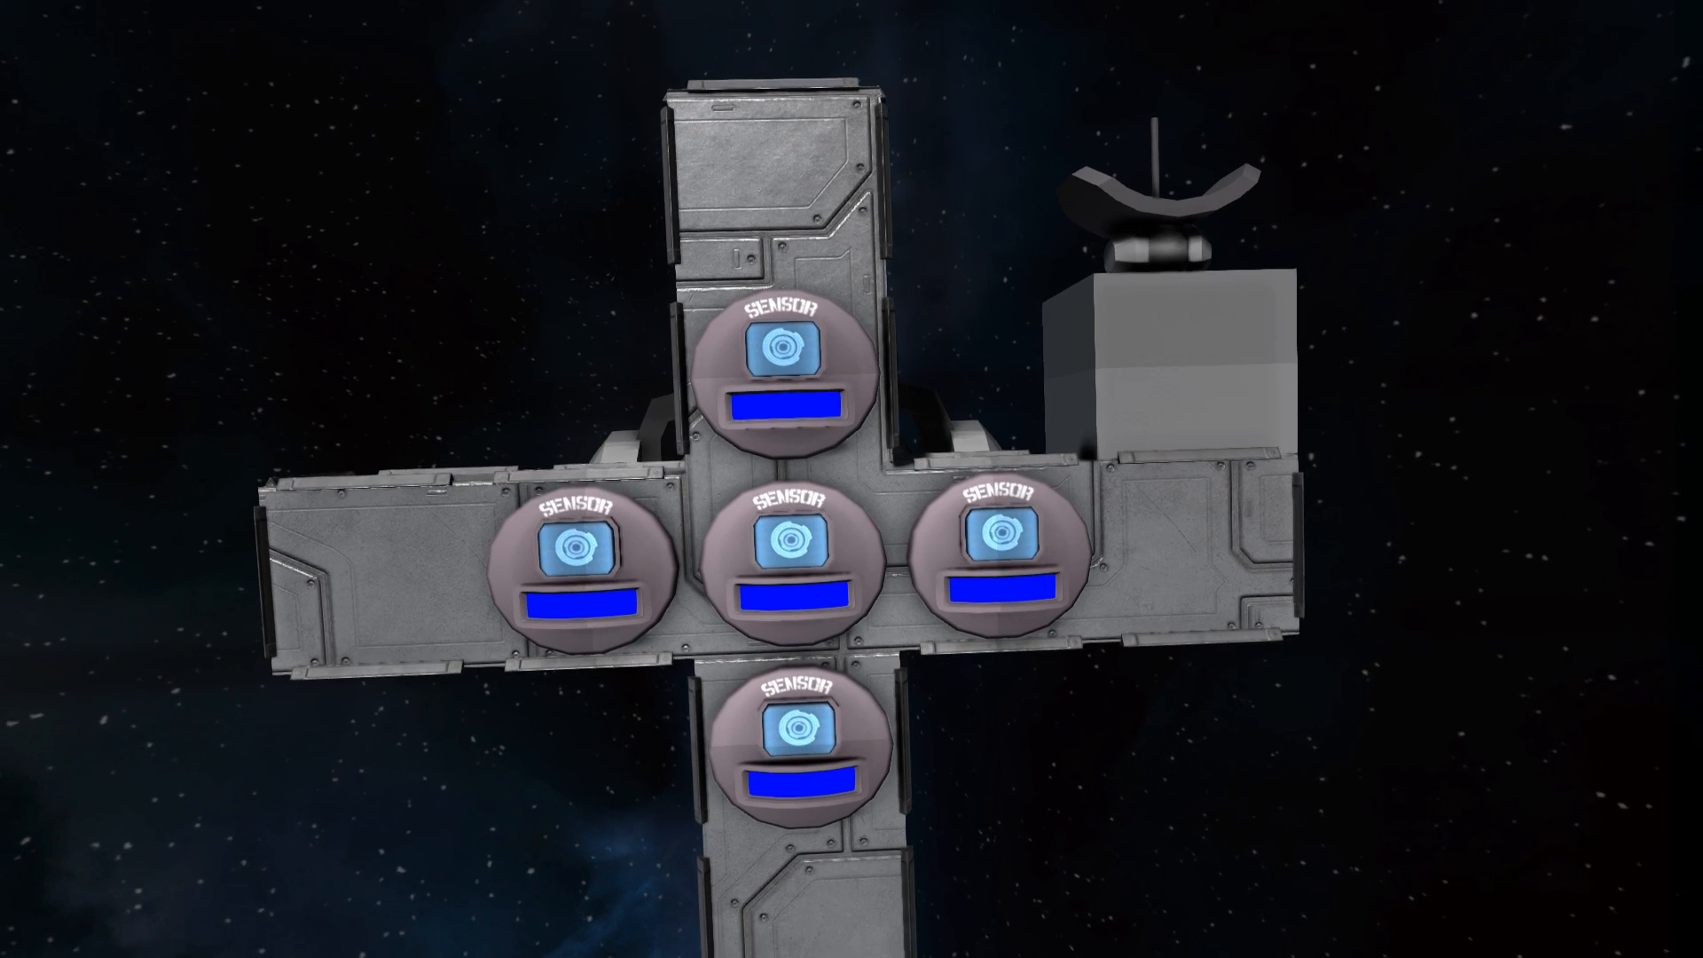
Set the Center Sensor's Left, Right, Bottom and Top extents to 2 m each
key(k)
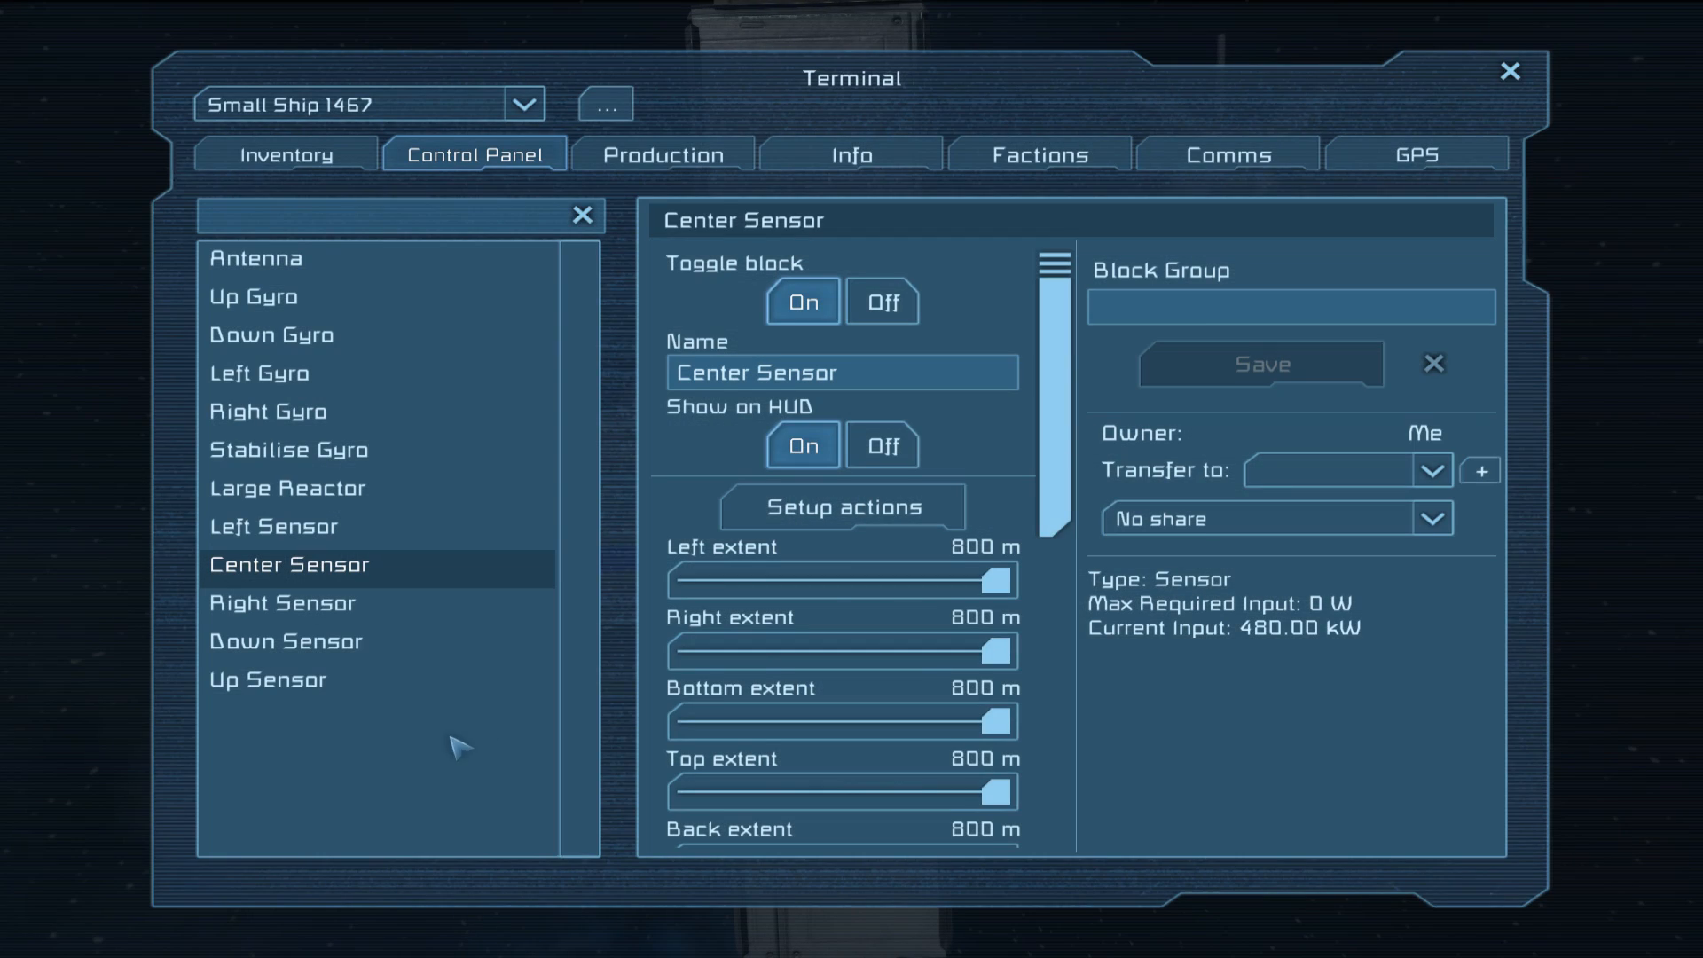
scroll(1051, 480, down, 3)
scroll(955, 490, down, 1)
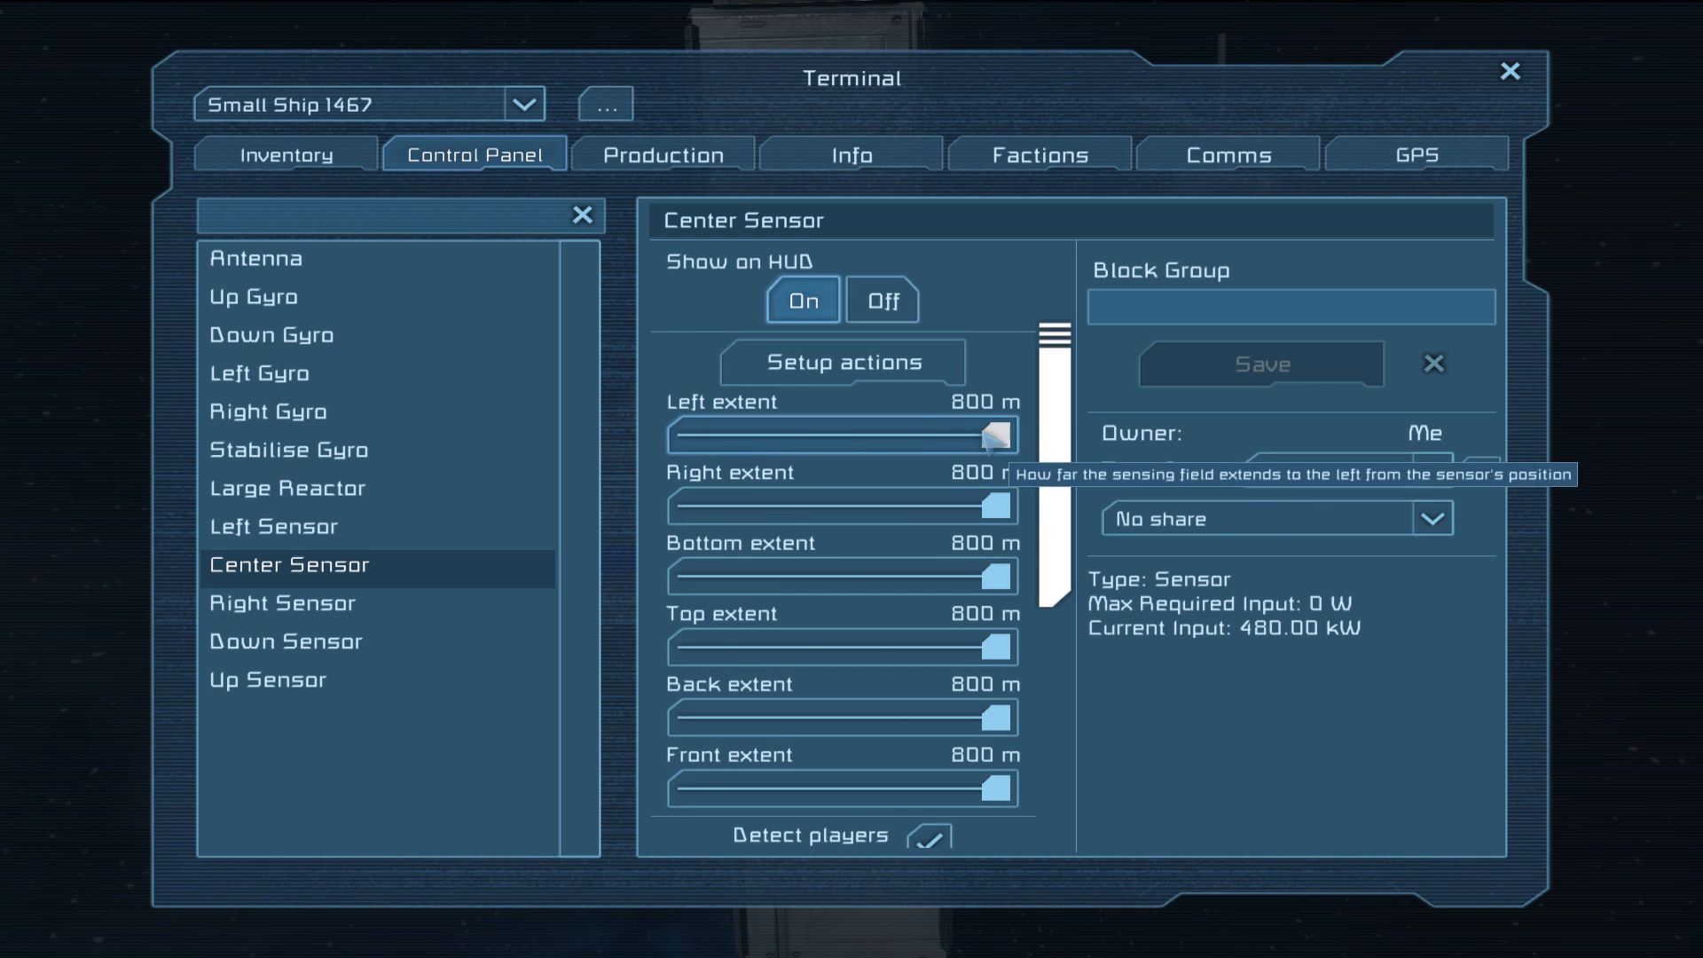
ctrl+click(991, 439)
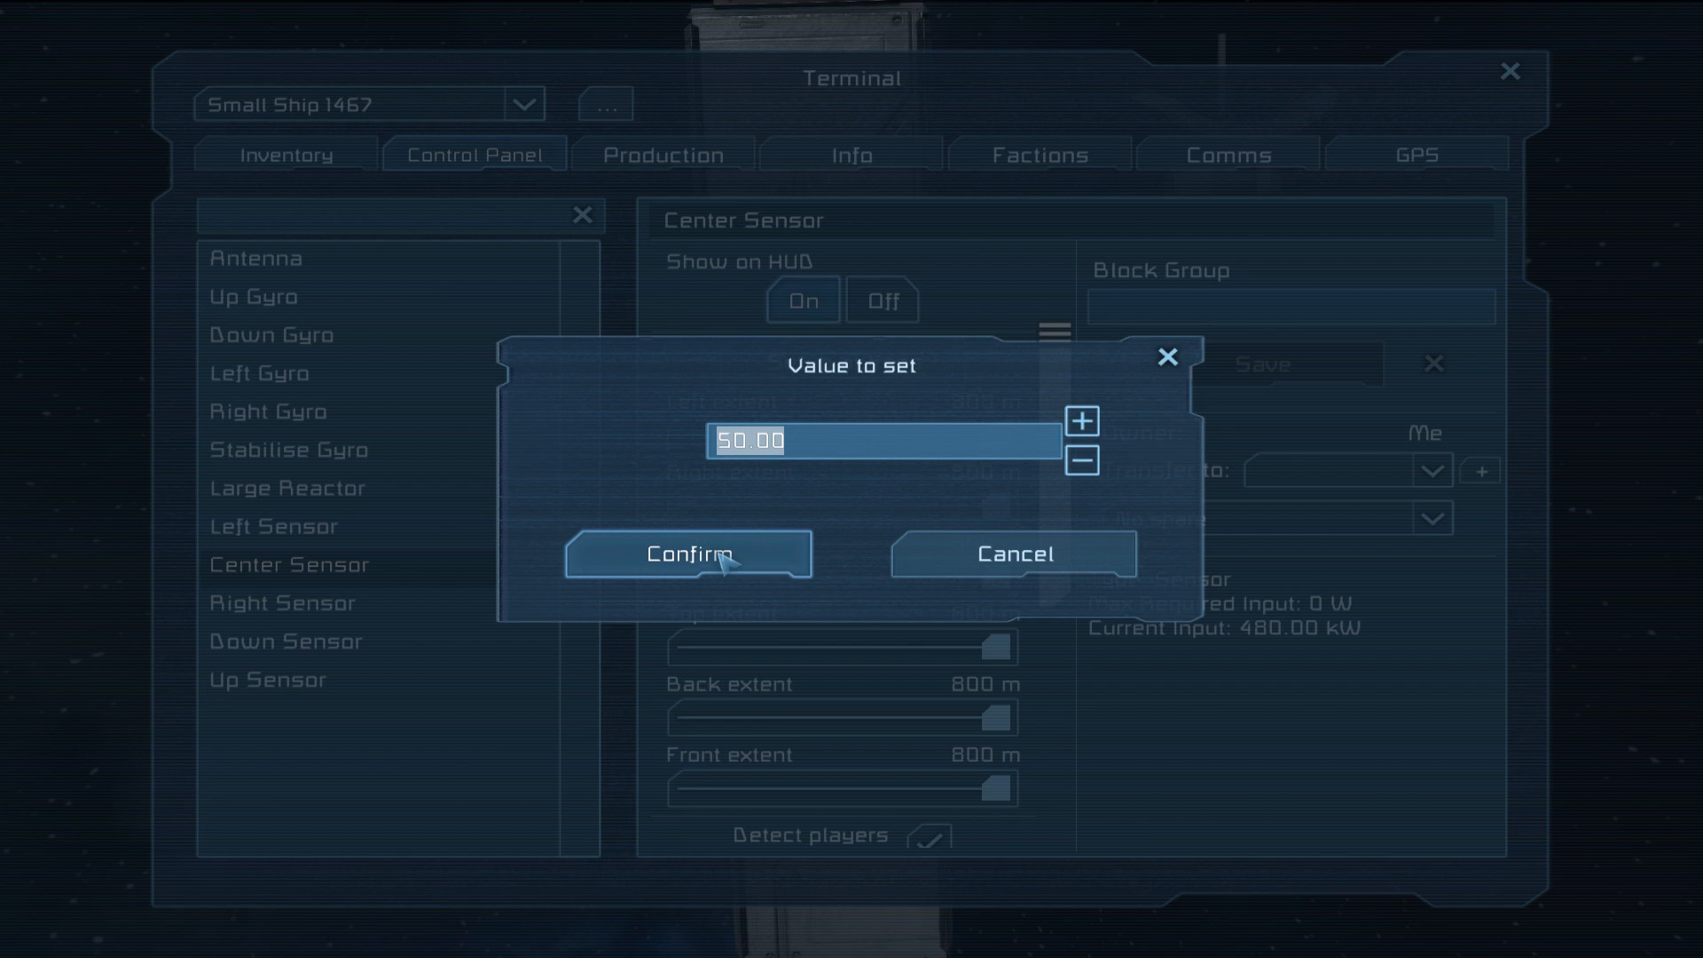
click(720, 565)
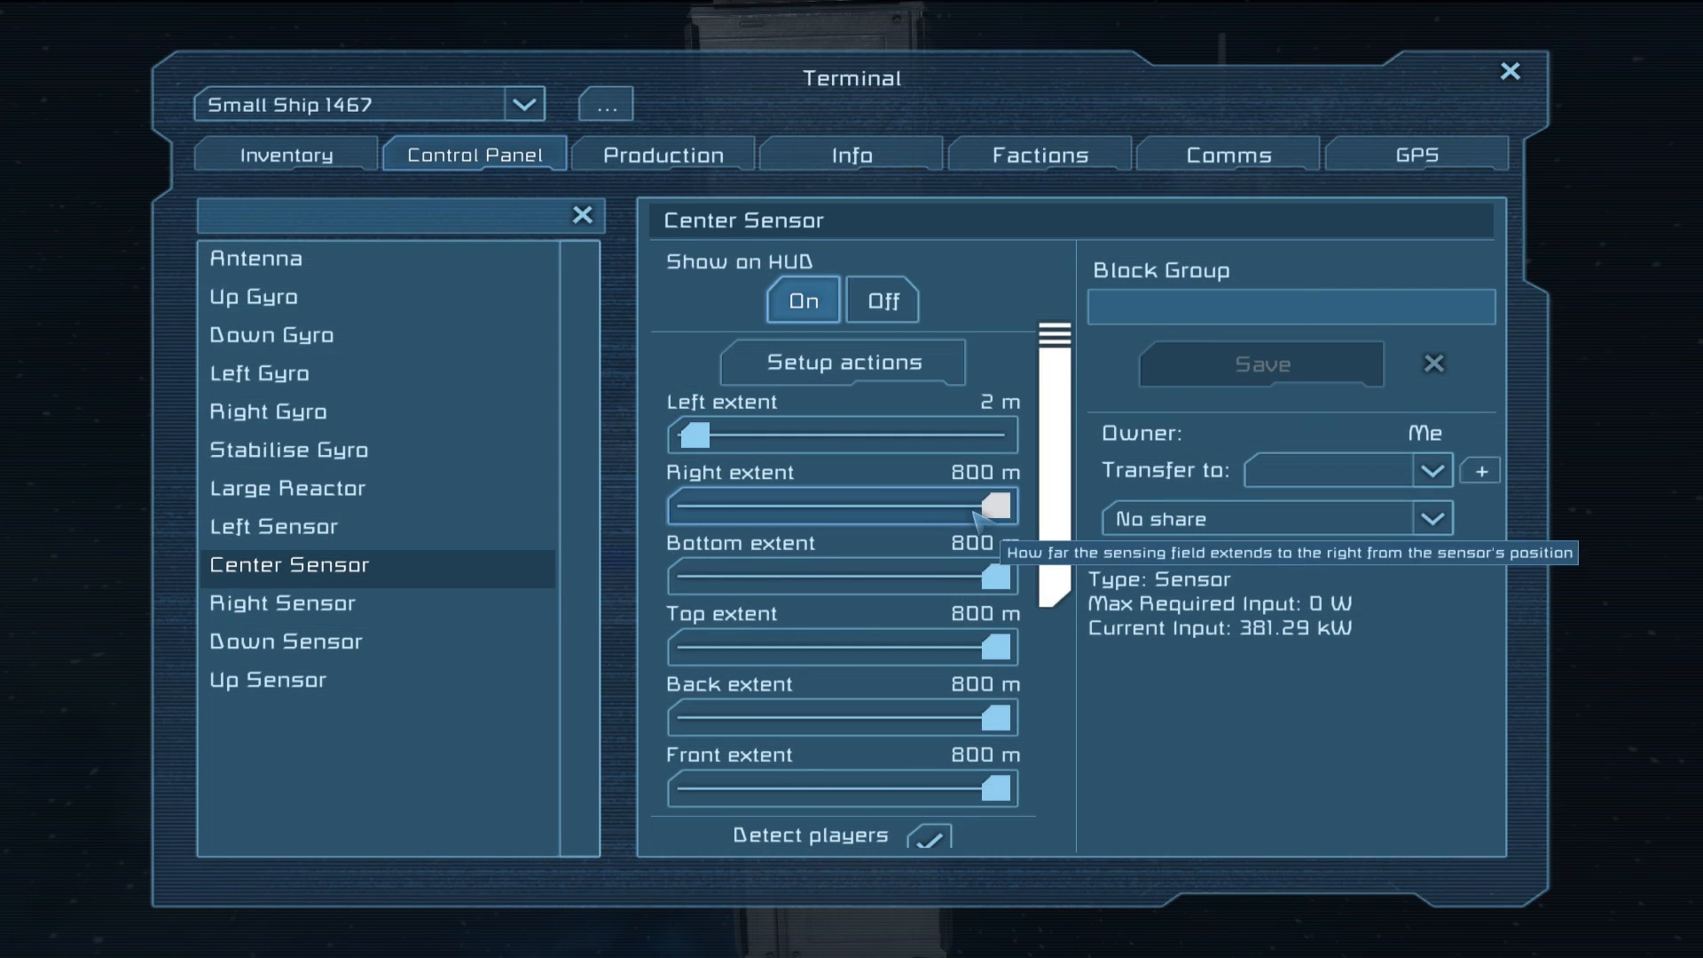
ctrl+click(992, 503)
click(709, 574)
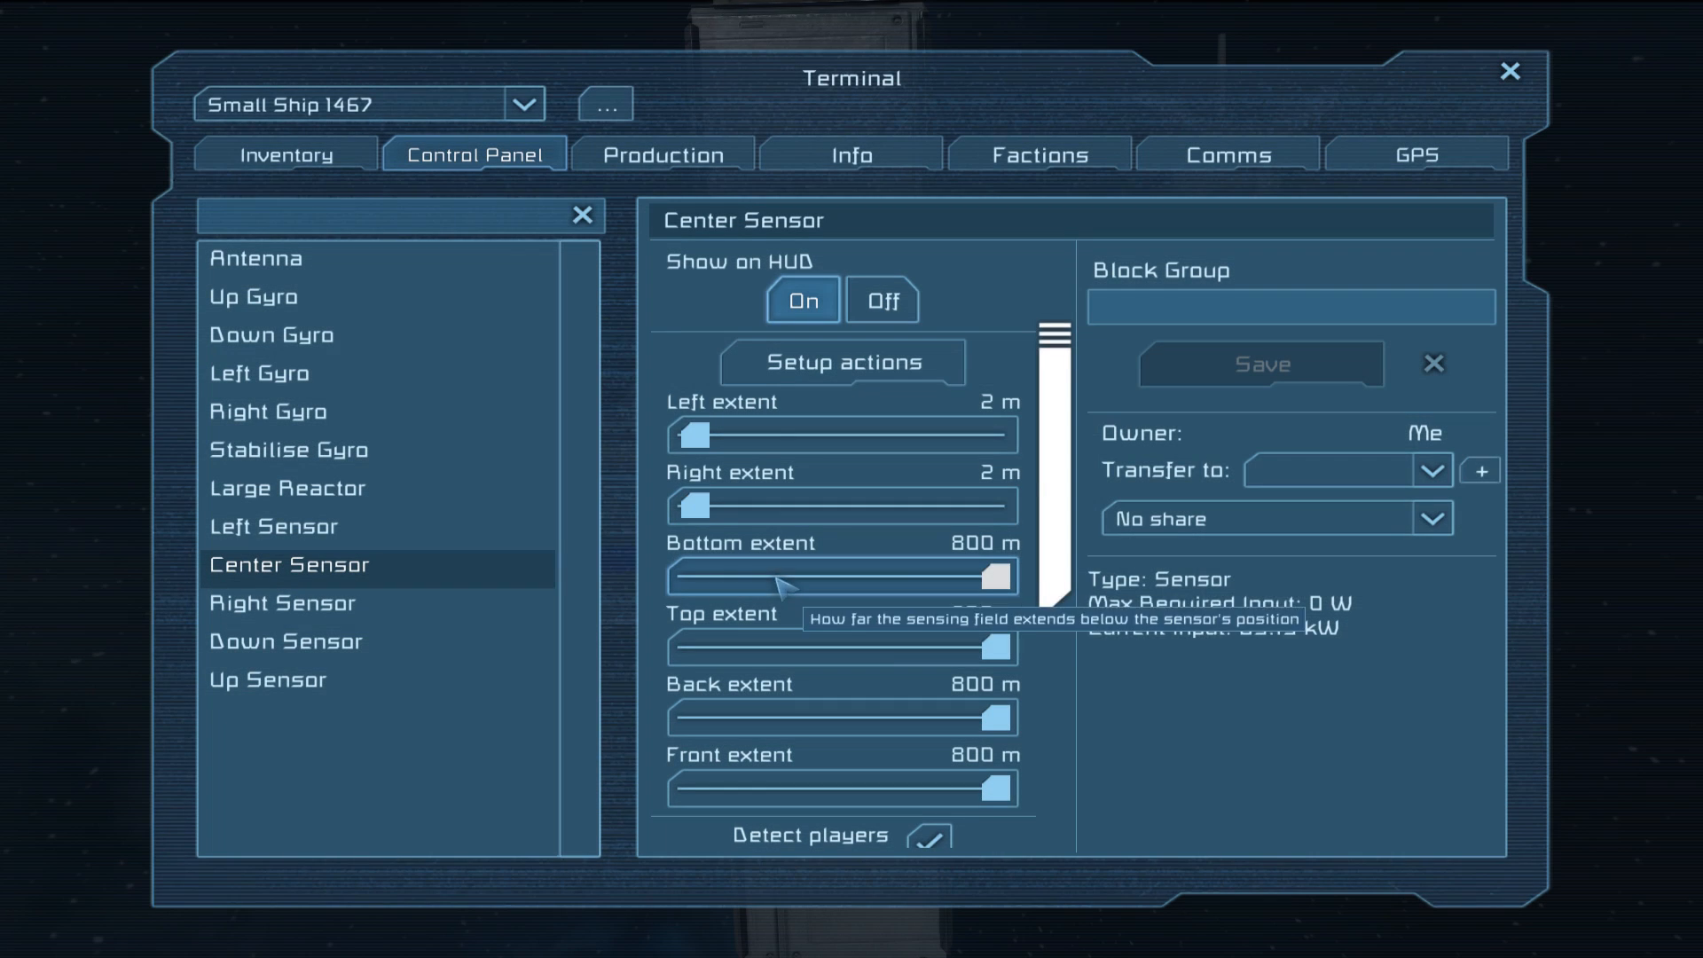
ctrl+click(995, 575)
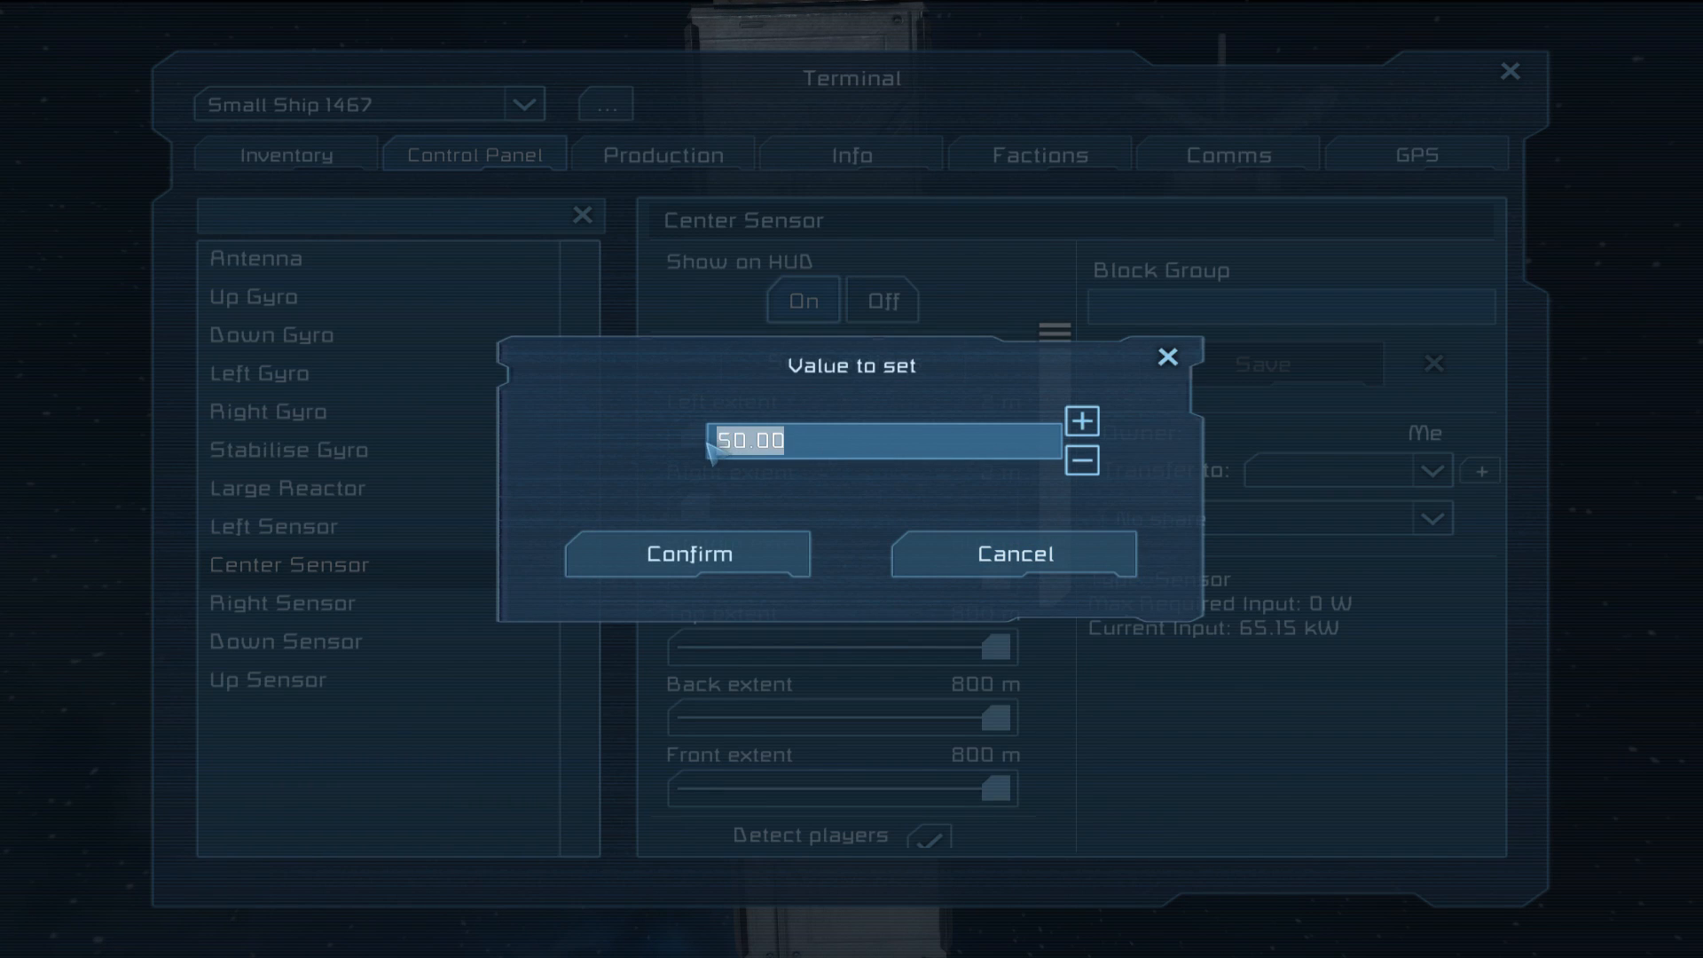
text(2)
click(733, 555)
ctrl+click(995, 645)
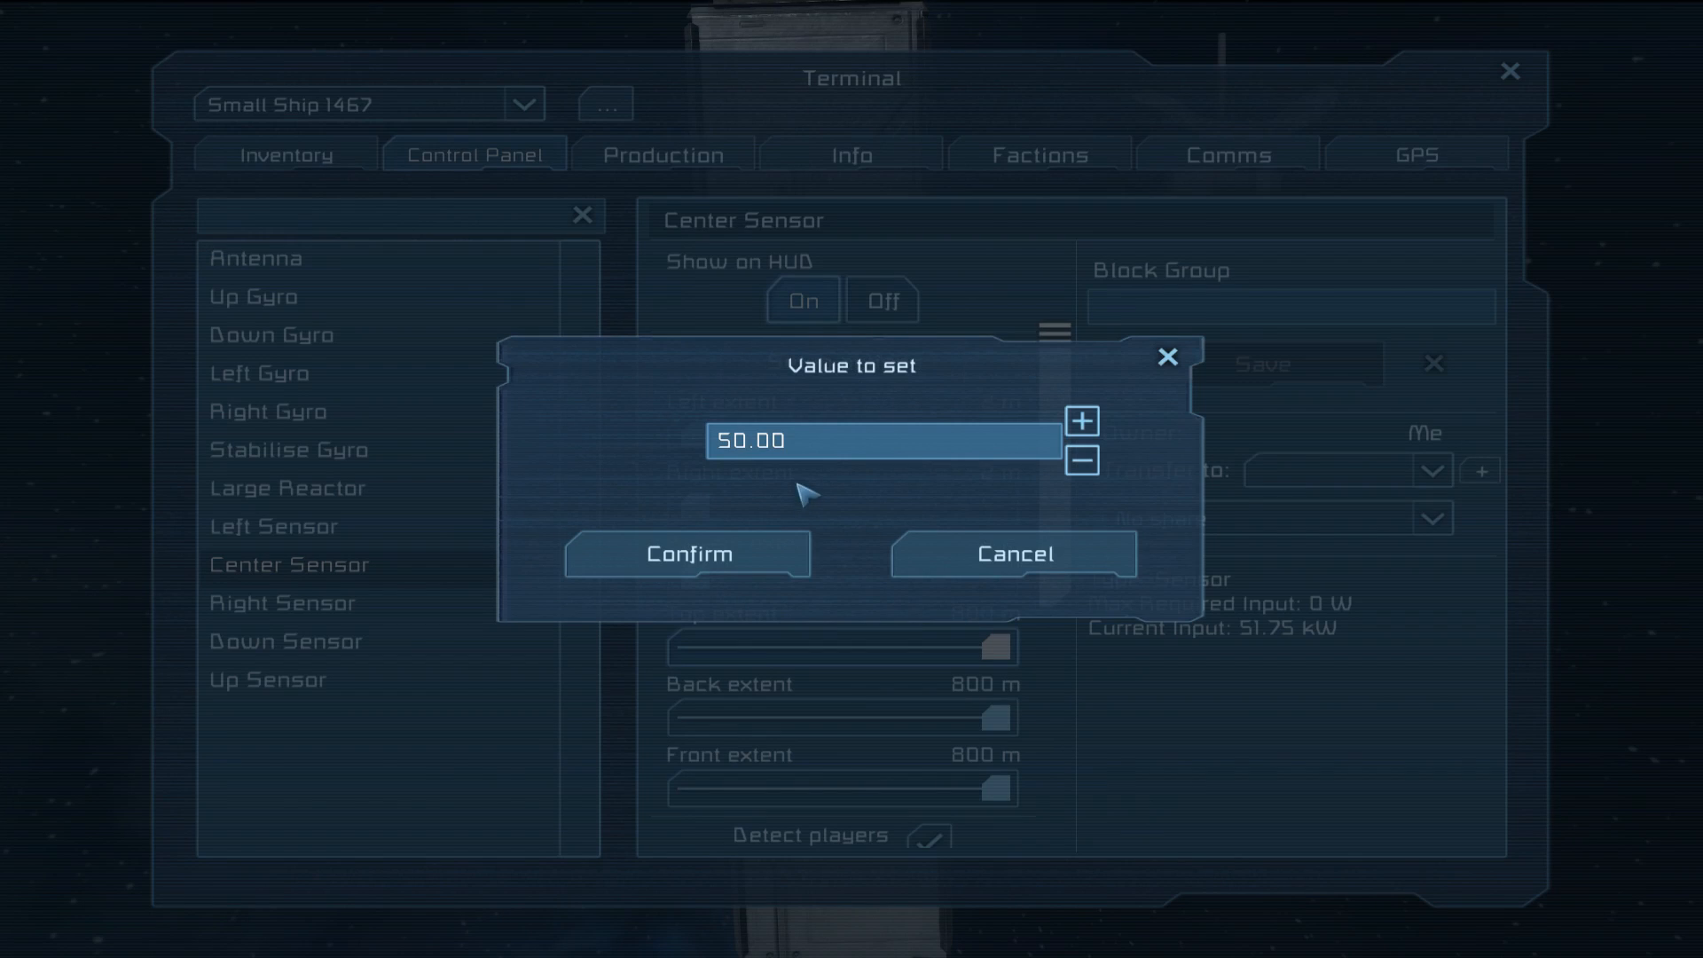
click(709, 564)
Shrink the Back extent to 1 m and keep the Front extent at 800 m
drag(995, 718, 688, 720)
scroll(1064, 513, down, 3)
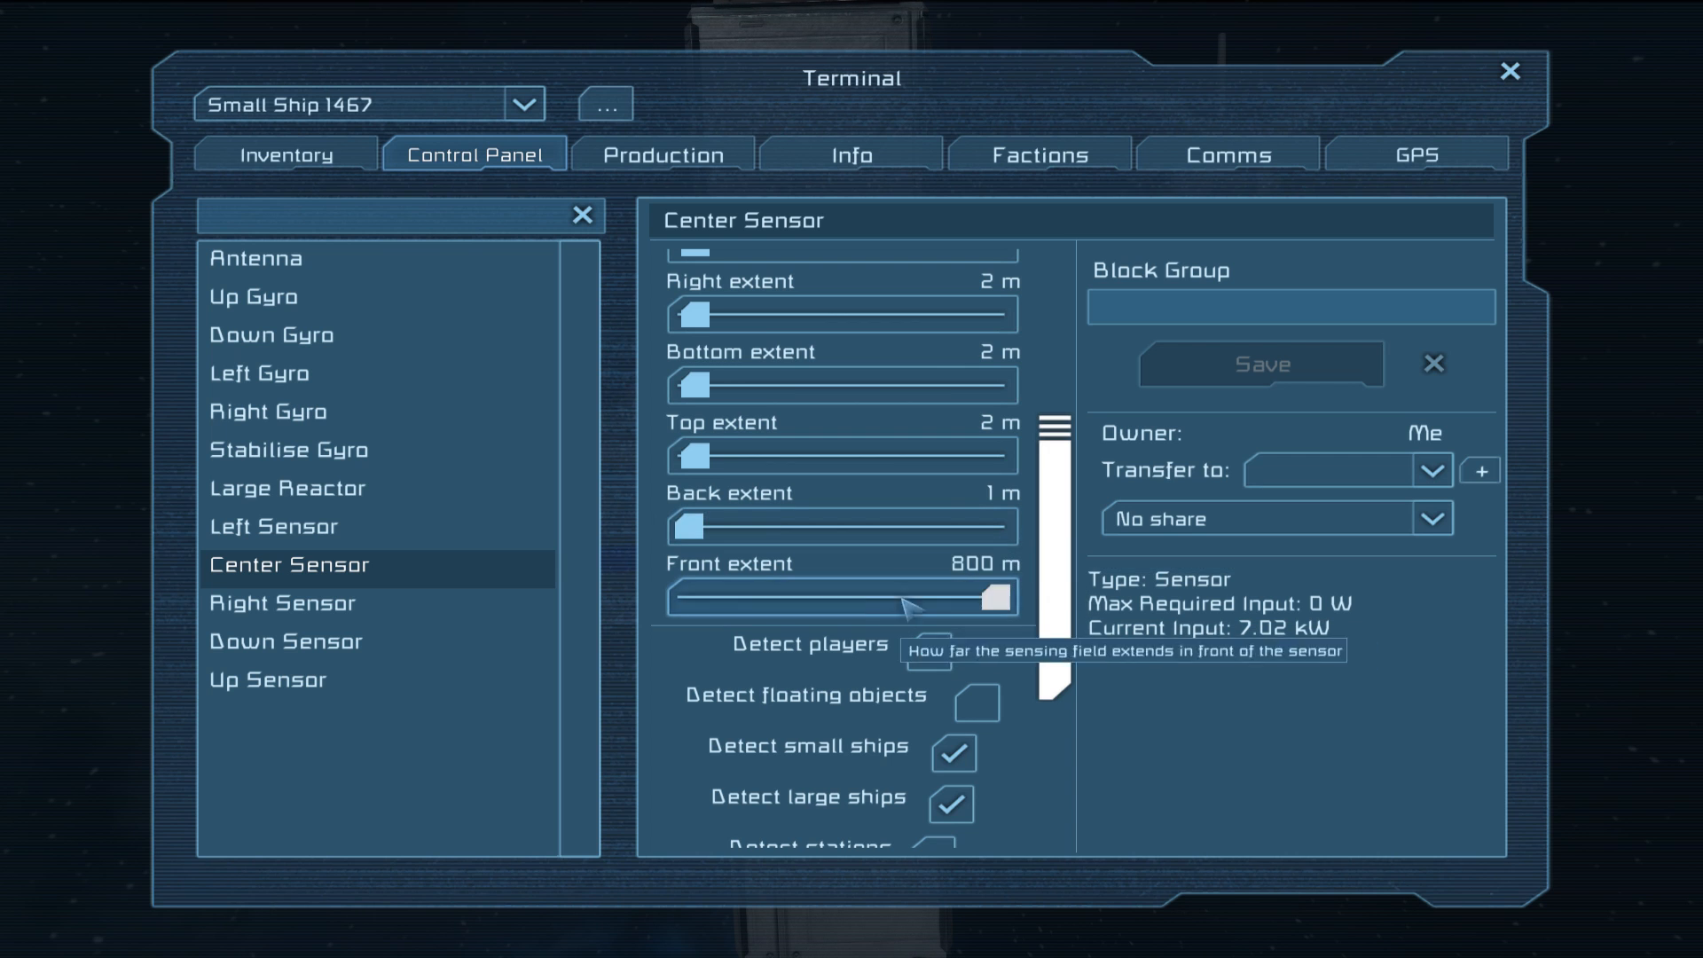
ctrl+click(869, 601)
click(1019, 545)
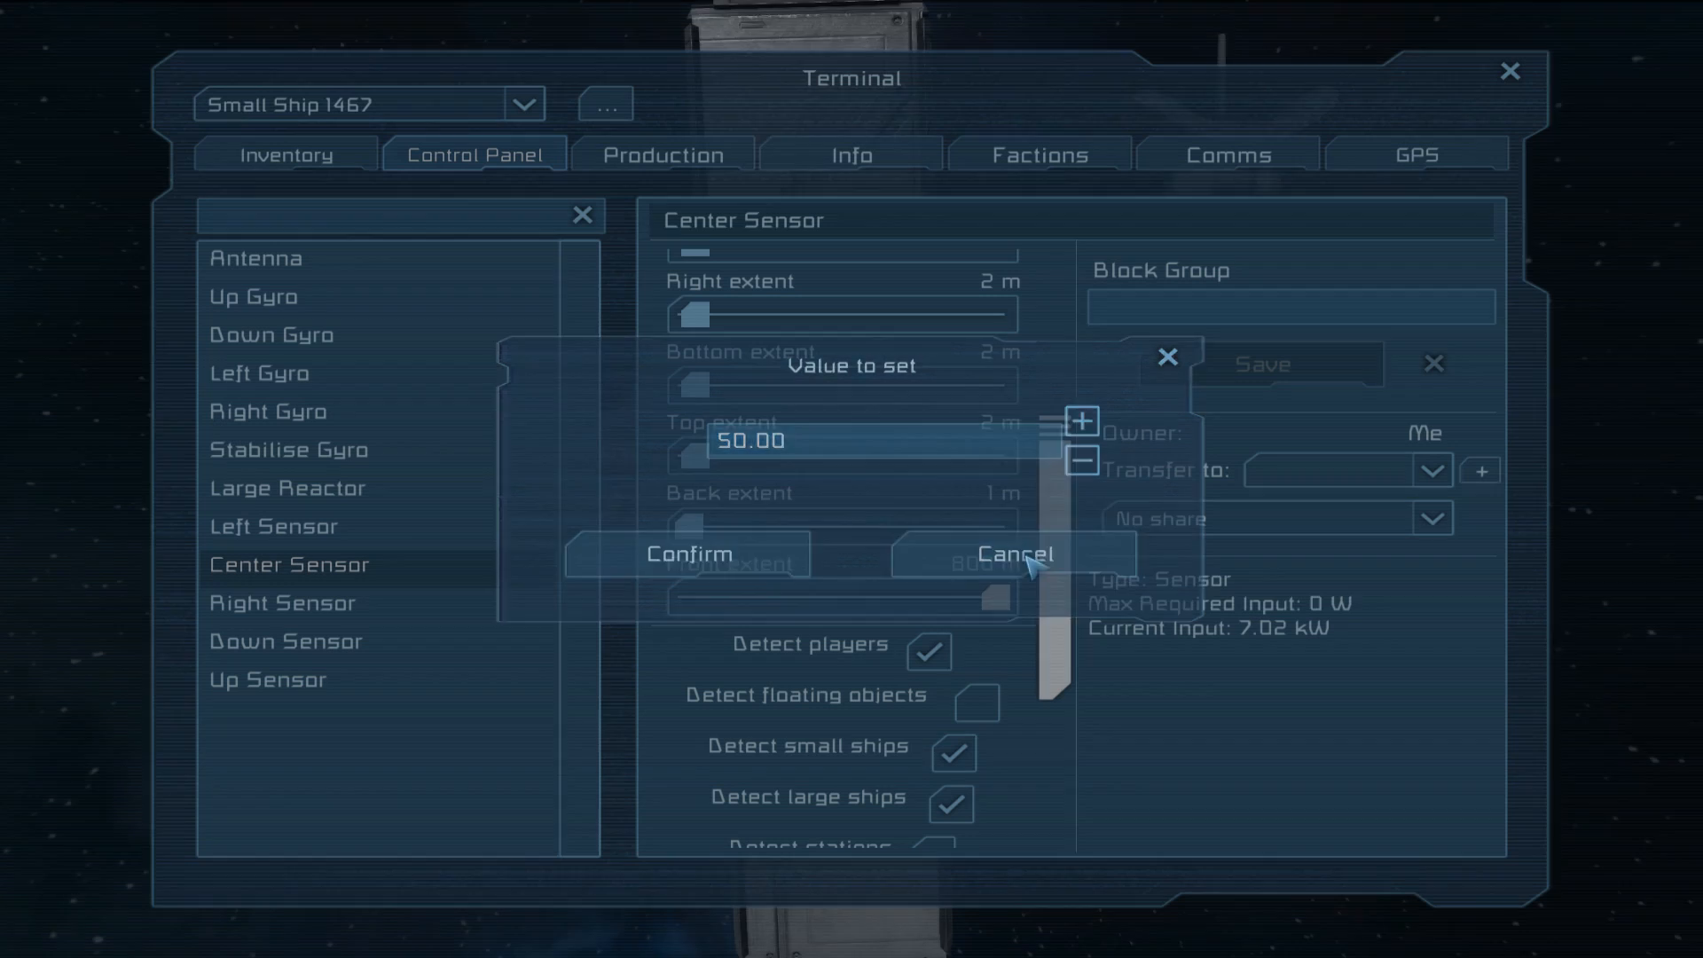
scroll(1064, 559, up, 3)
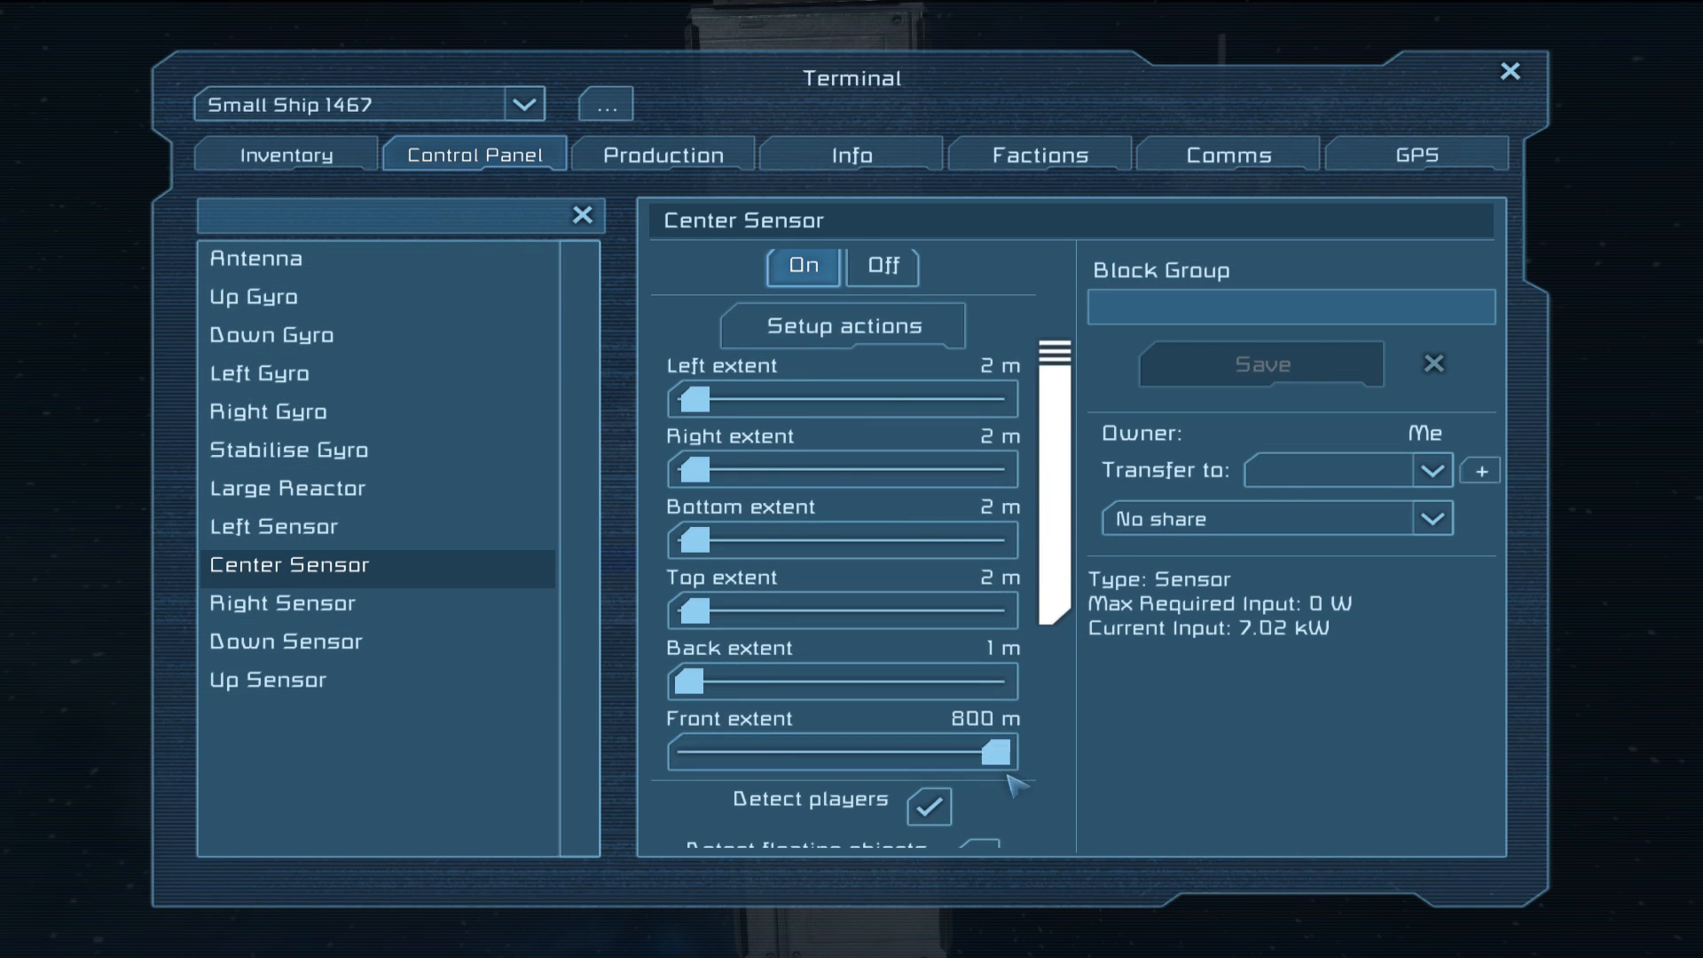
mouse_move(967, 702)
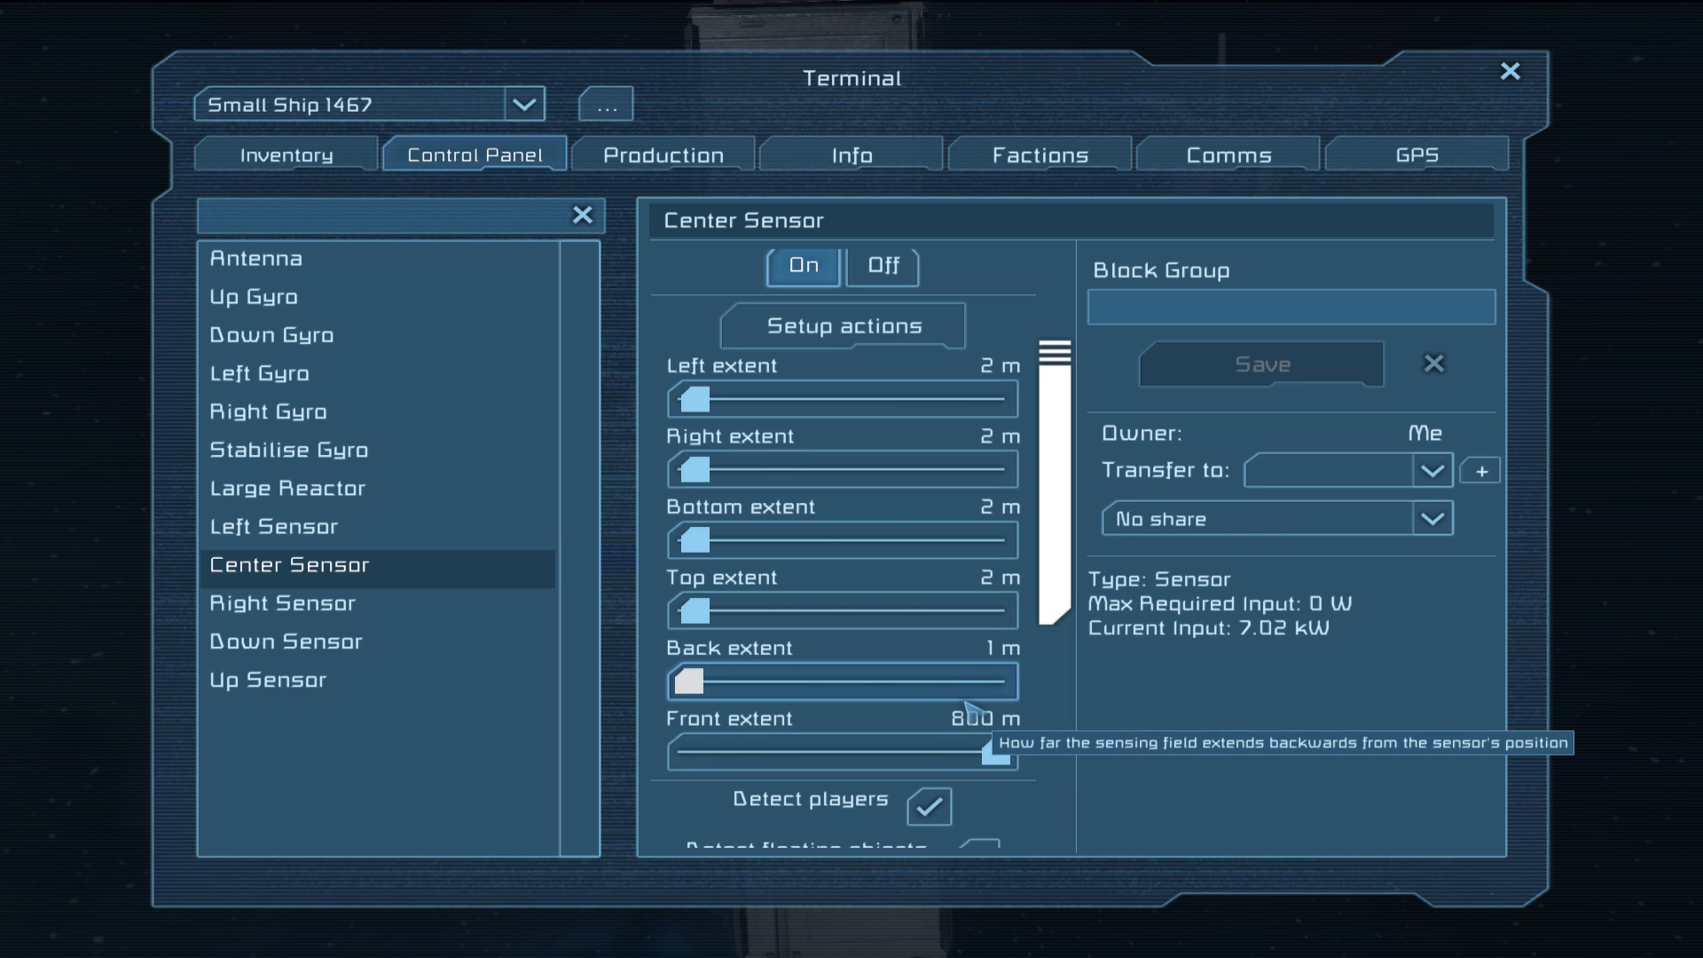
scroll(1045, 599, down, 1)
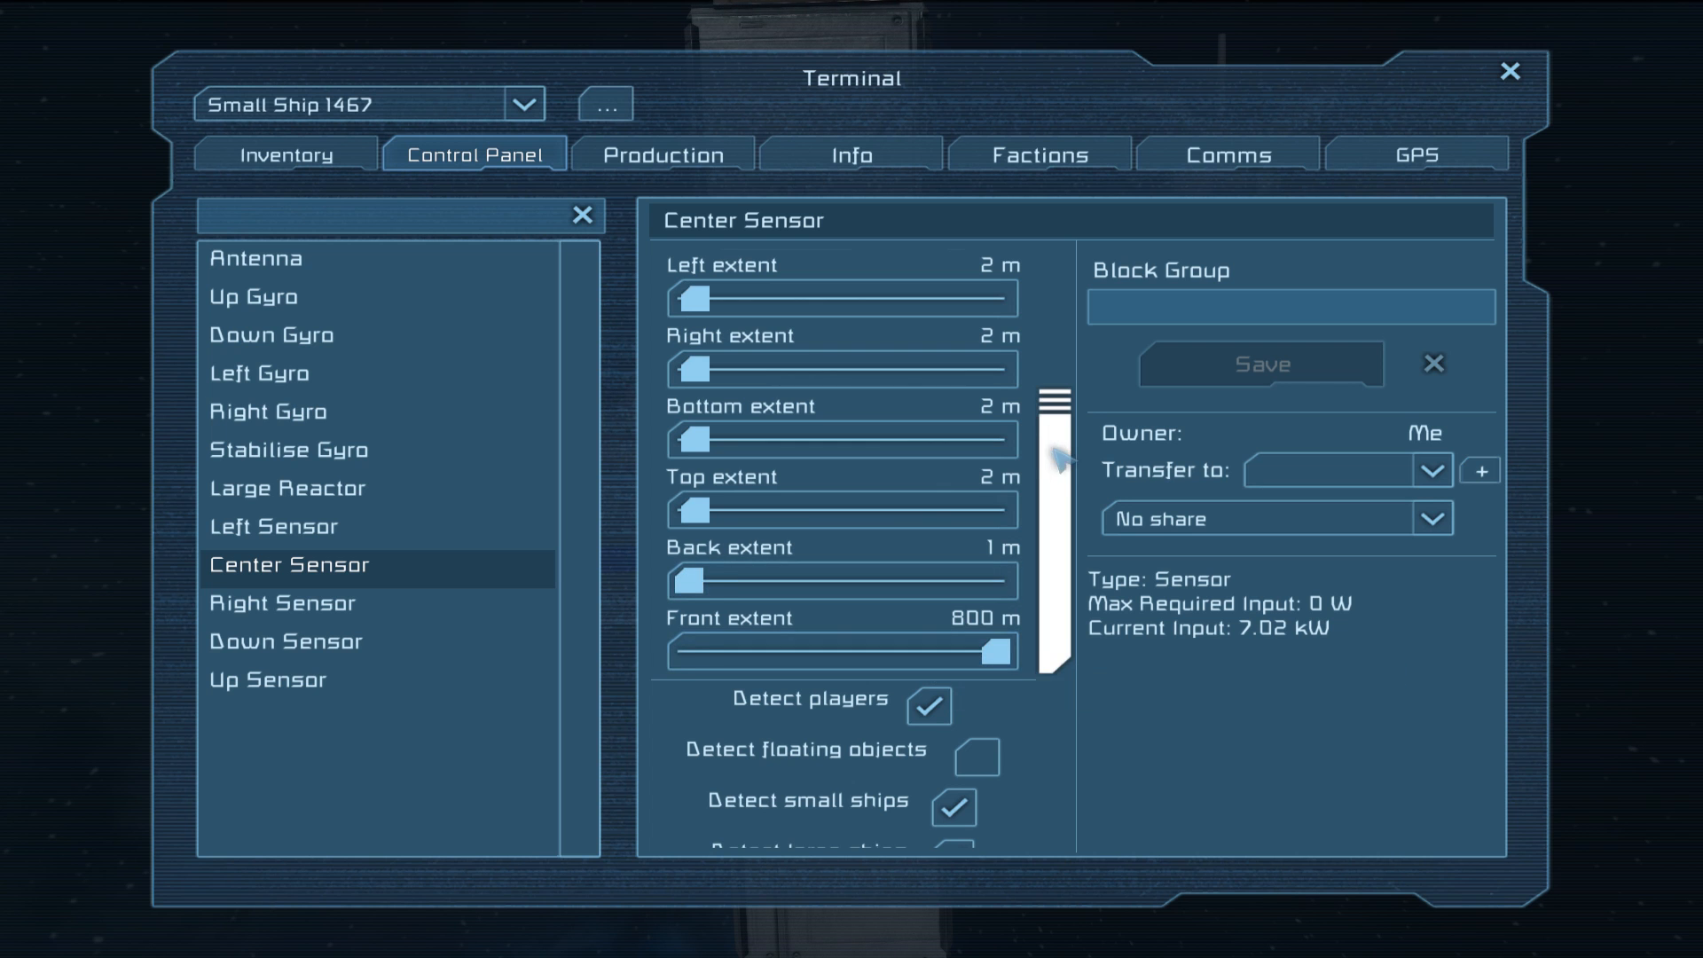
scroll(1059, 459, up, 3)
Mount two gatling guns on opposite sides of the cross and attach a small thruster
key(Escape)
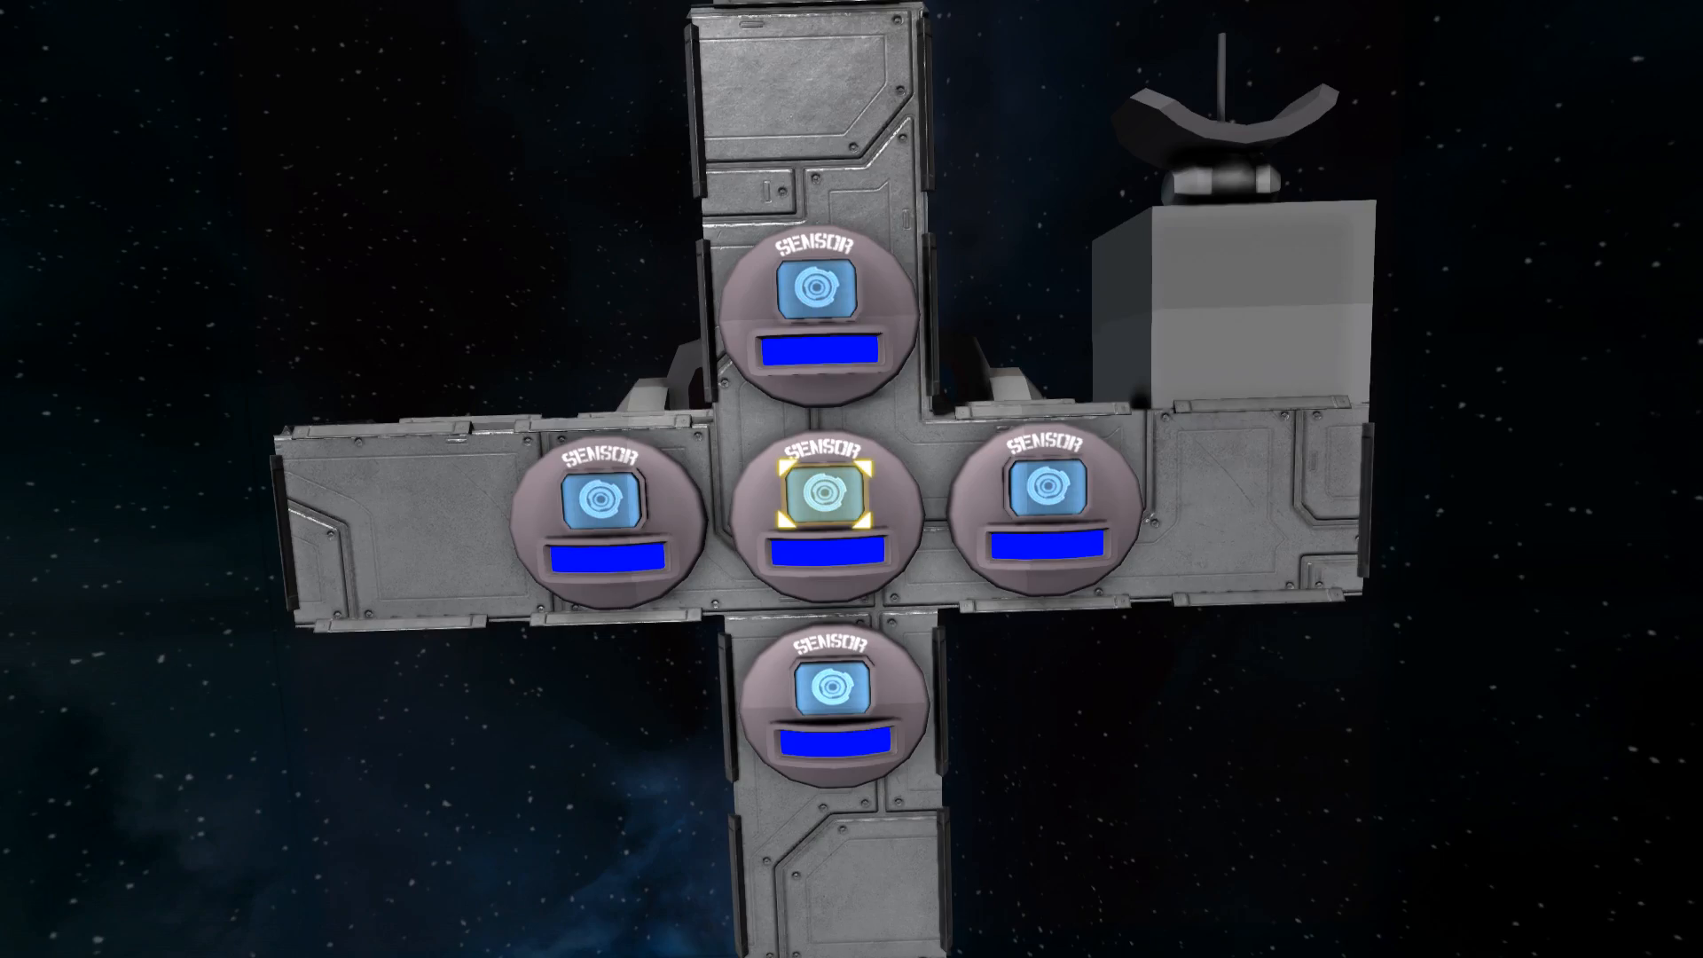
key(8)
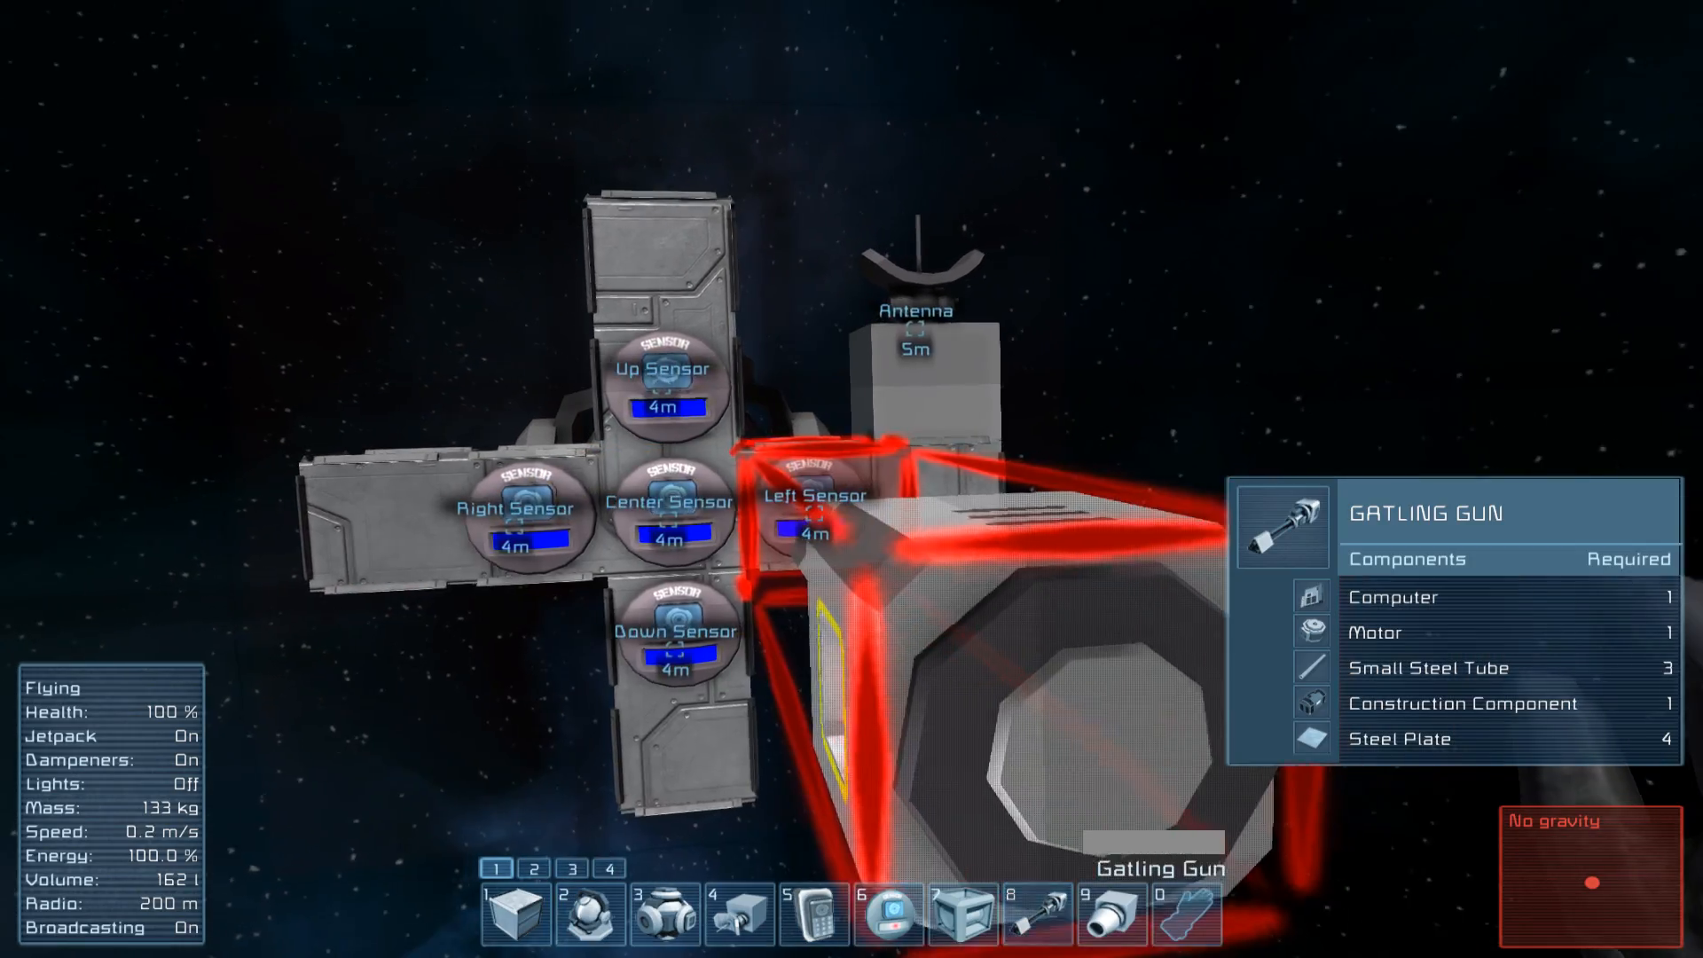
click(852, 479)
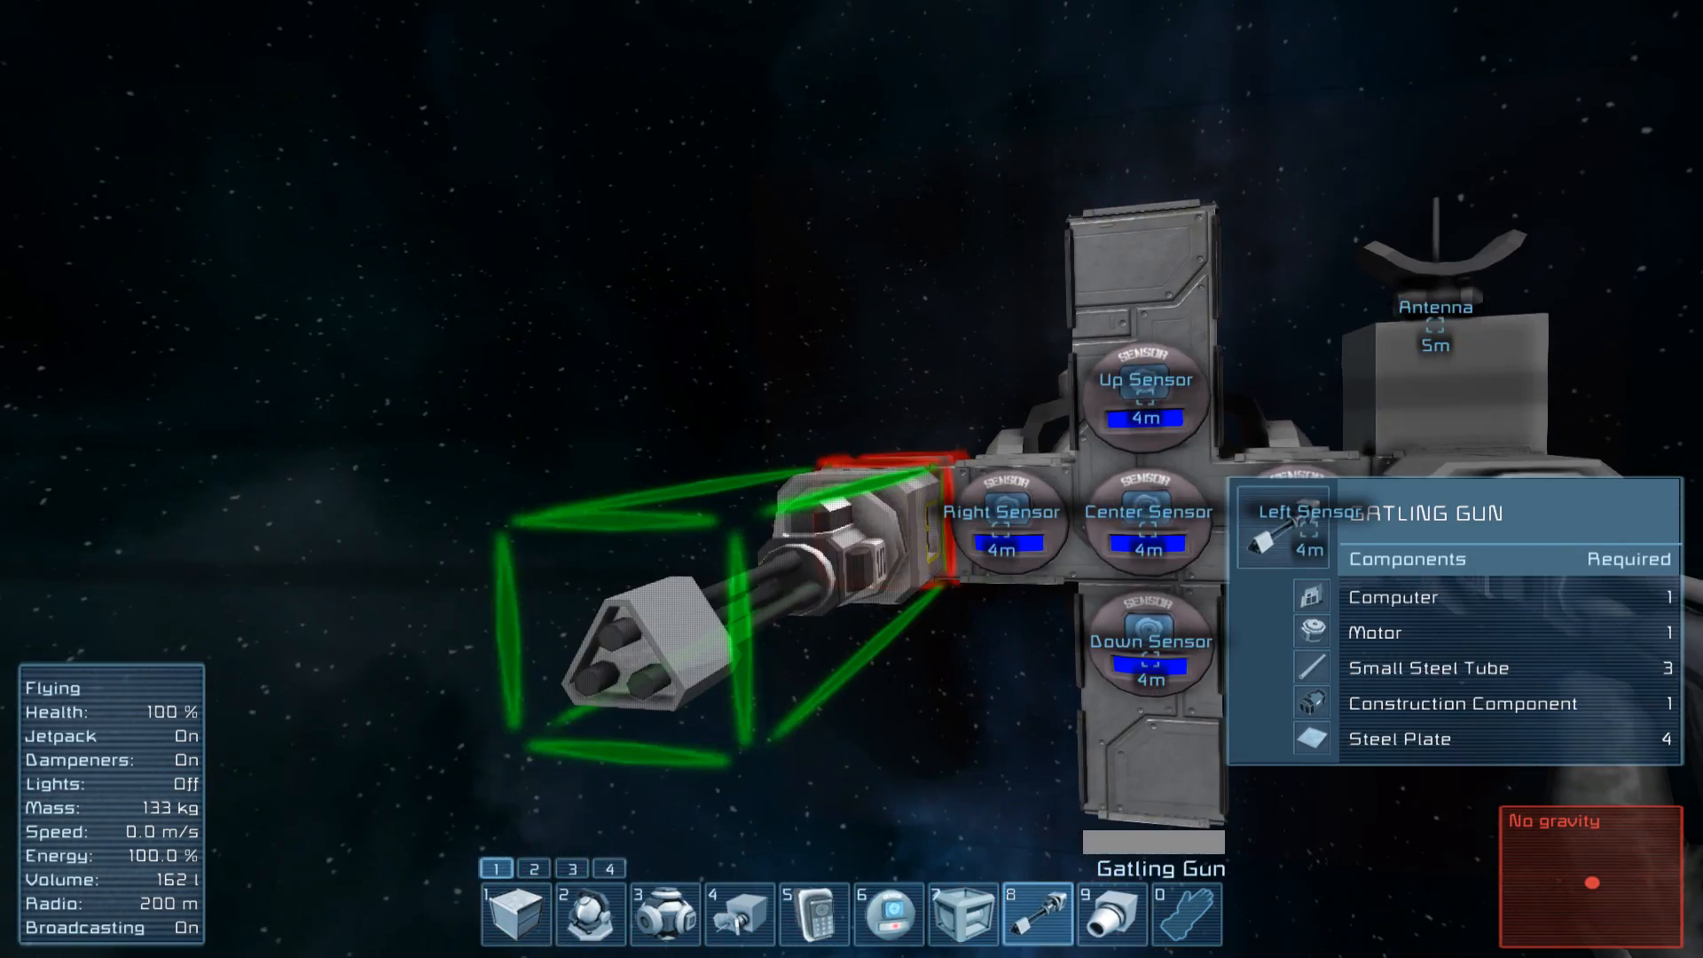
click(853, 480)
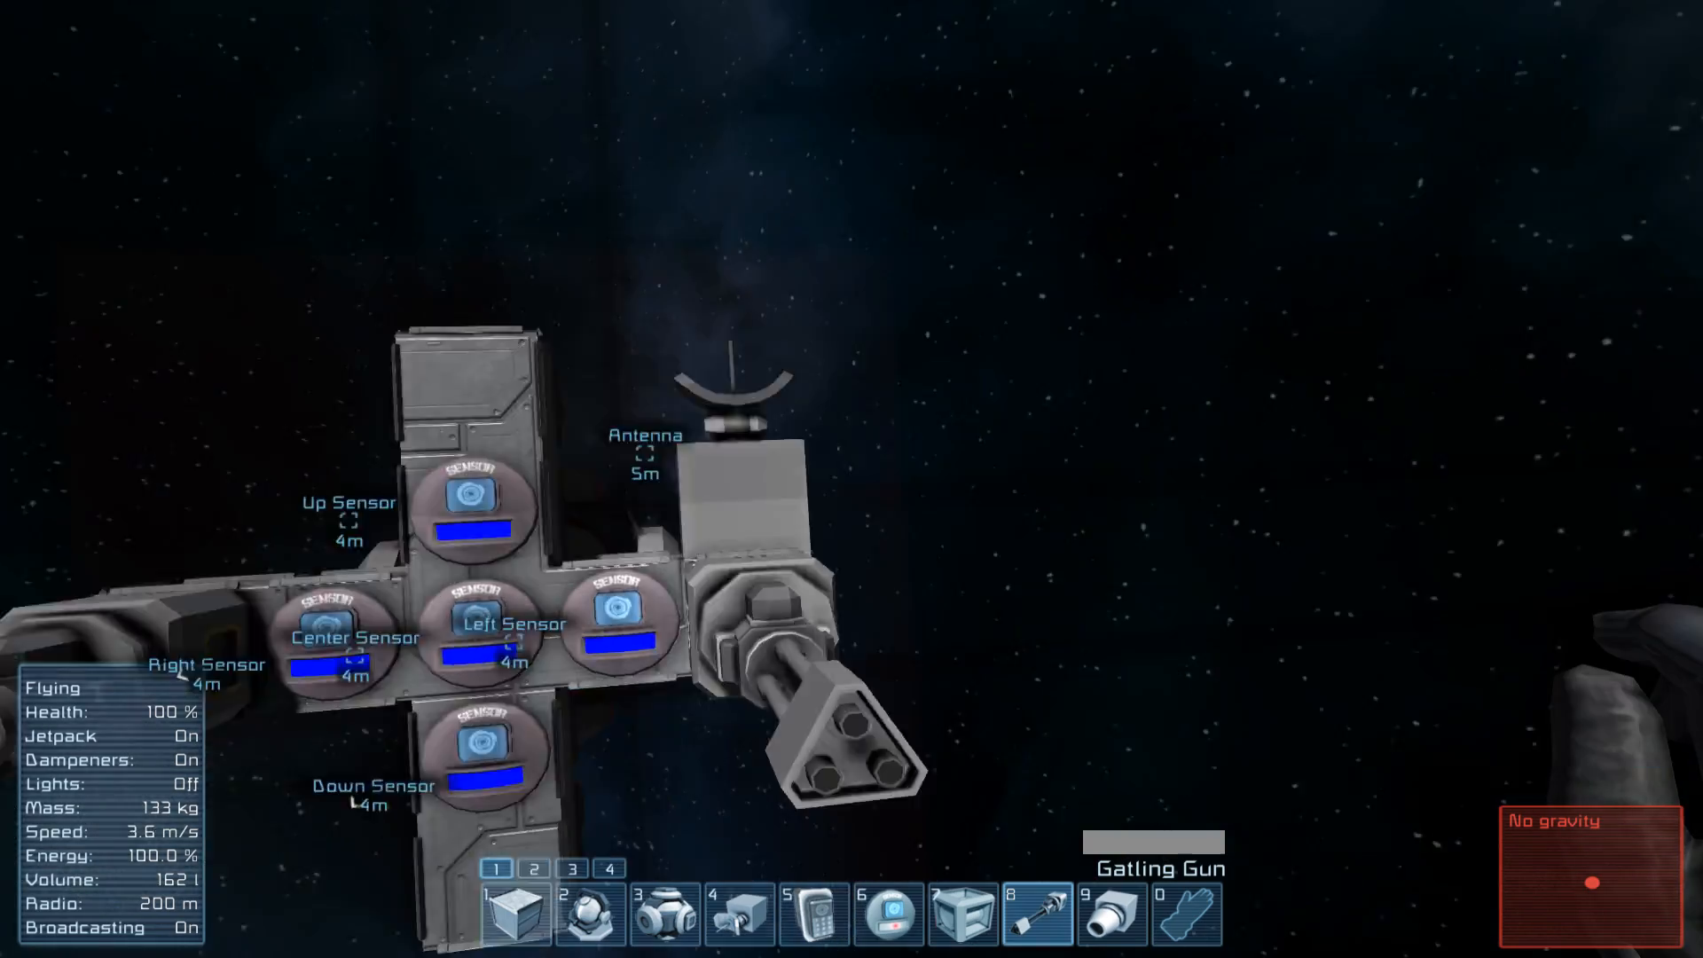
key(9)
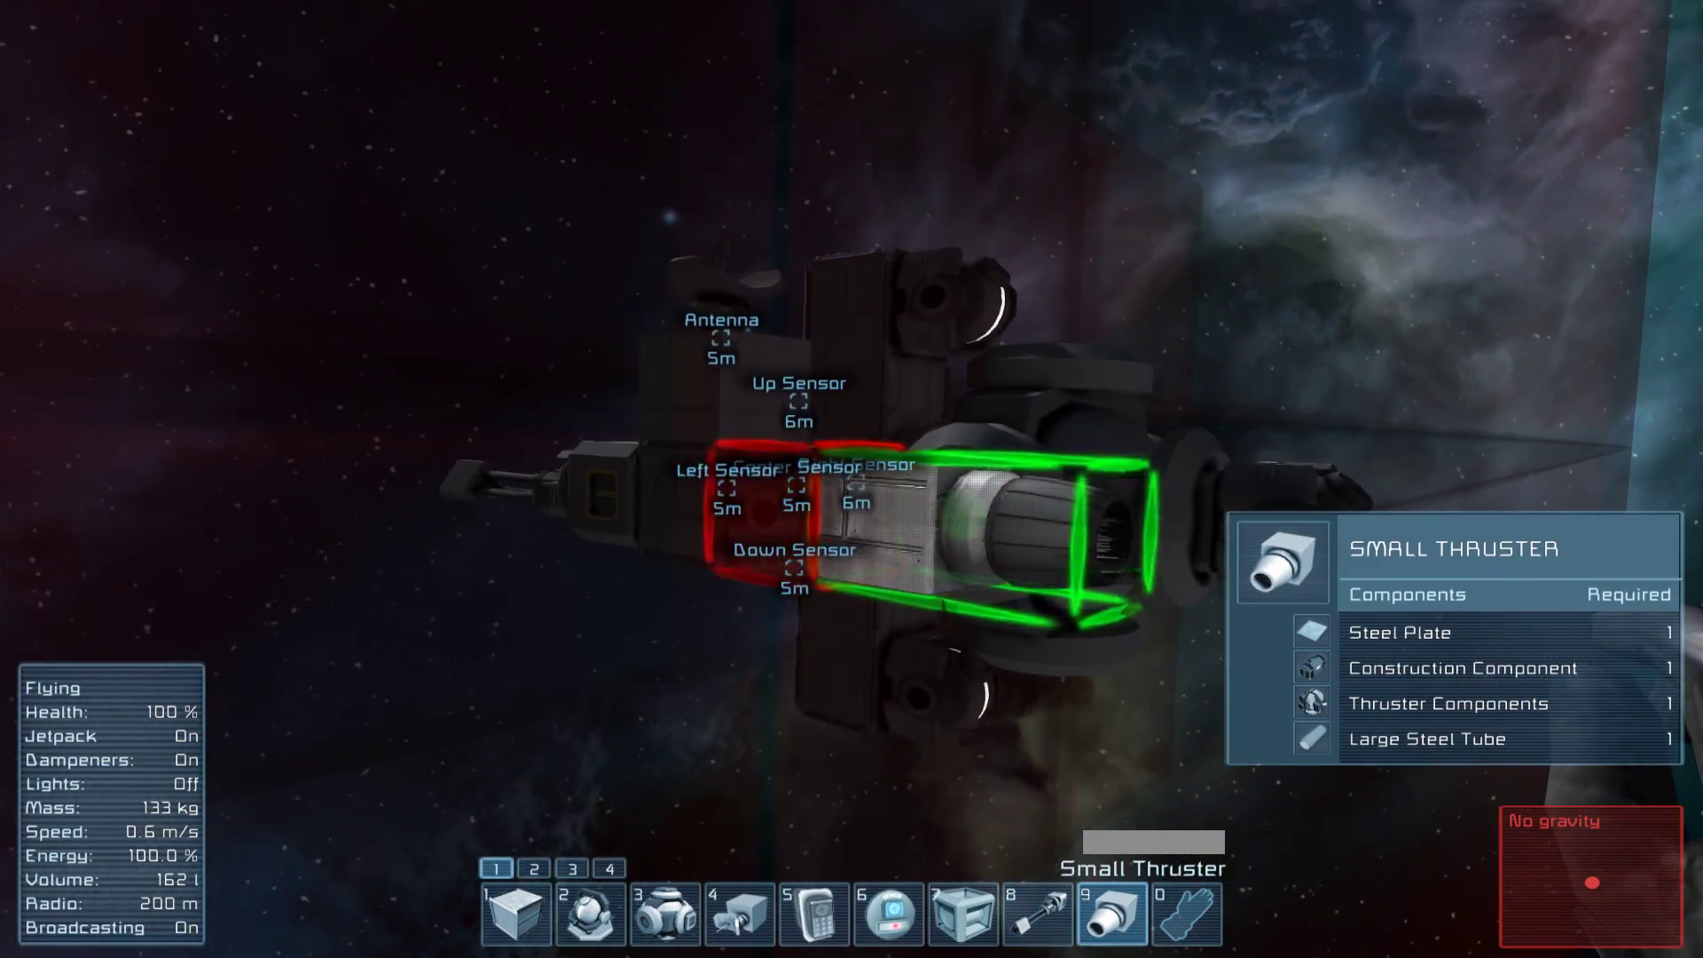
click(852, 480)
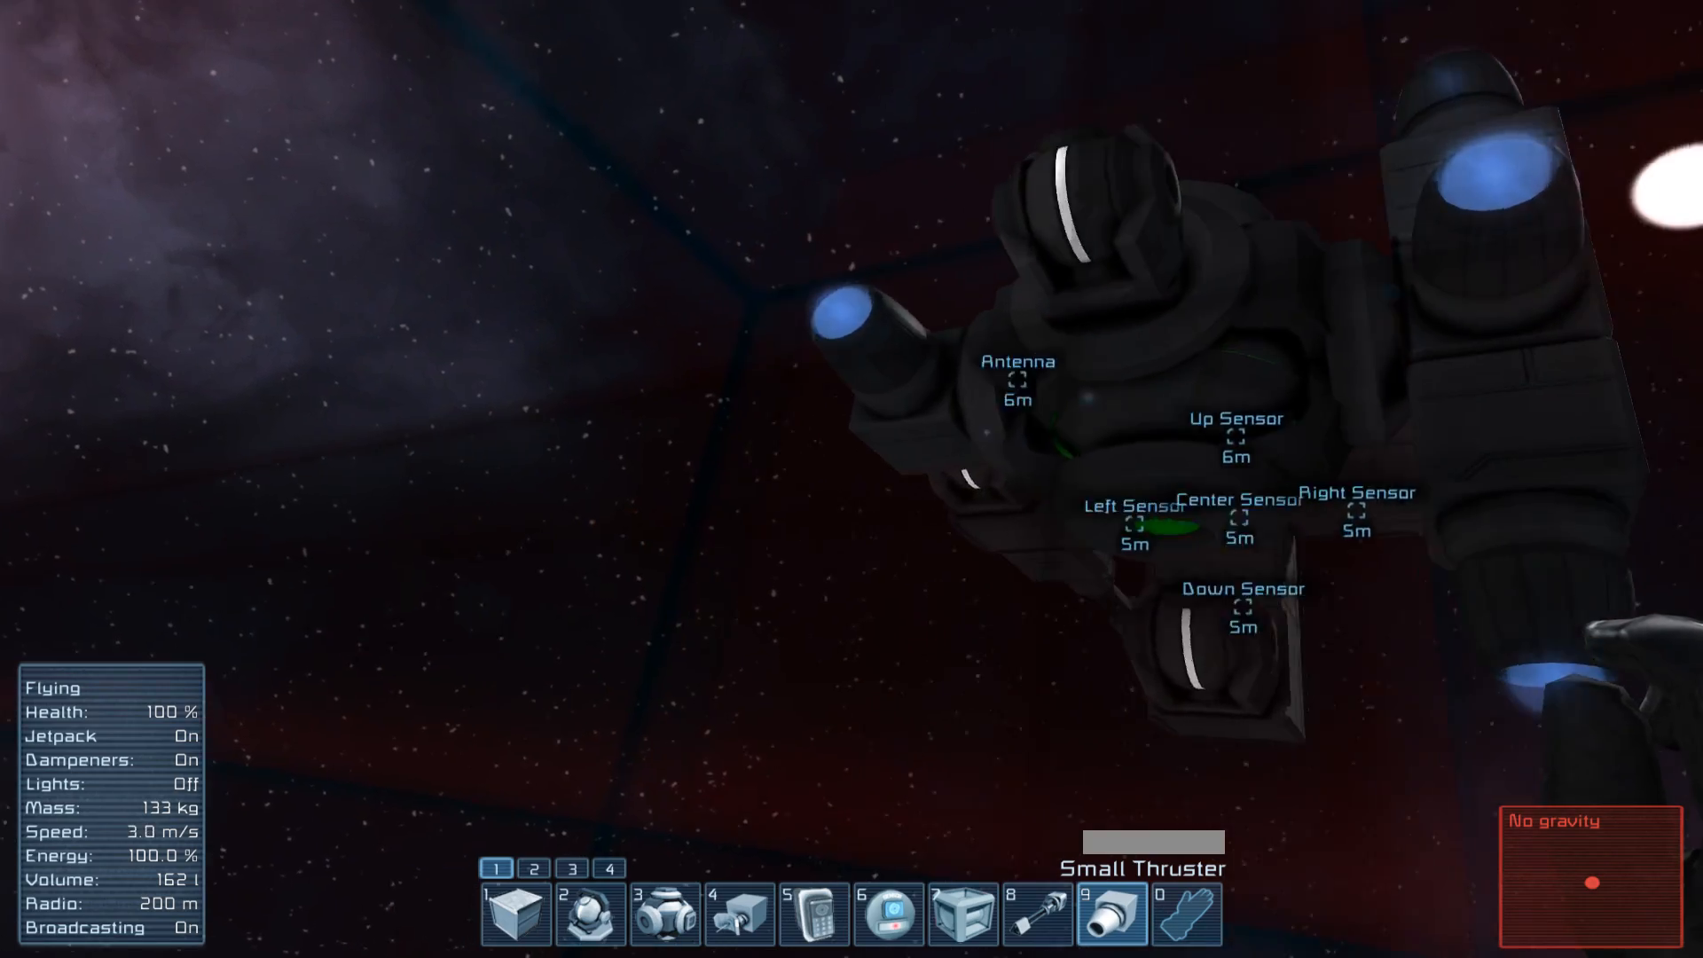
Place a timer block on the drone, cycling through armor and thruster slots
key(1)
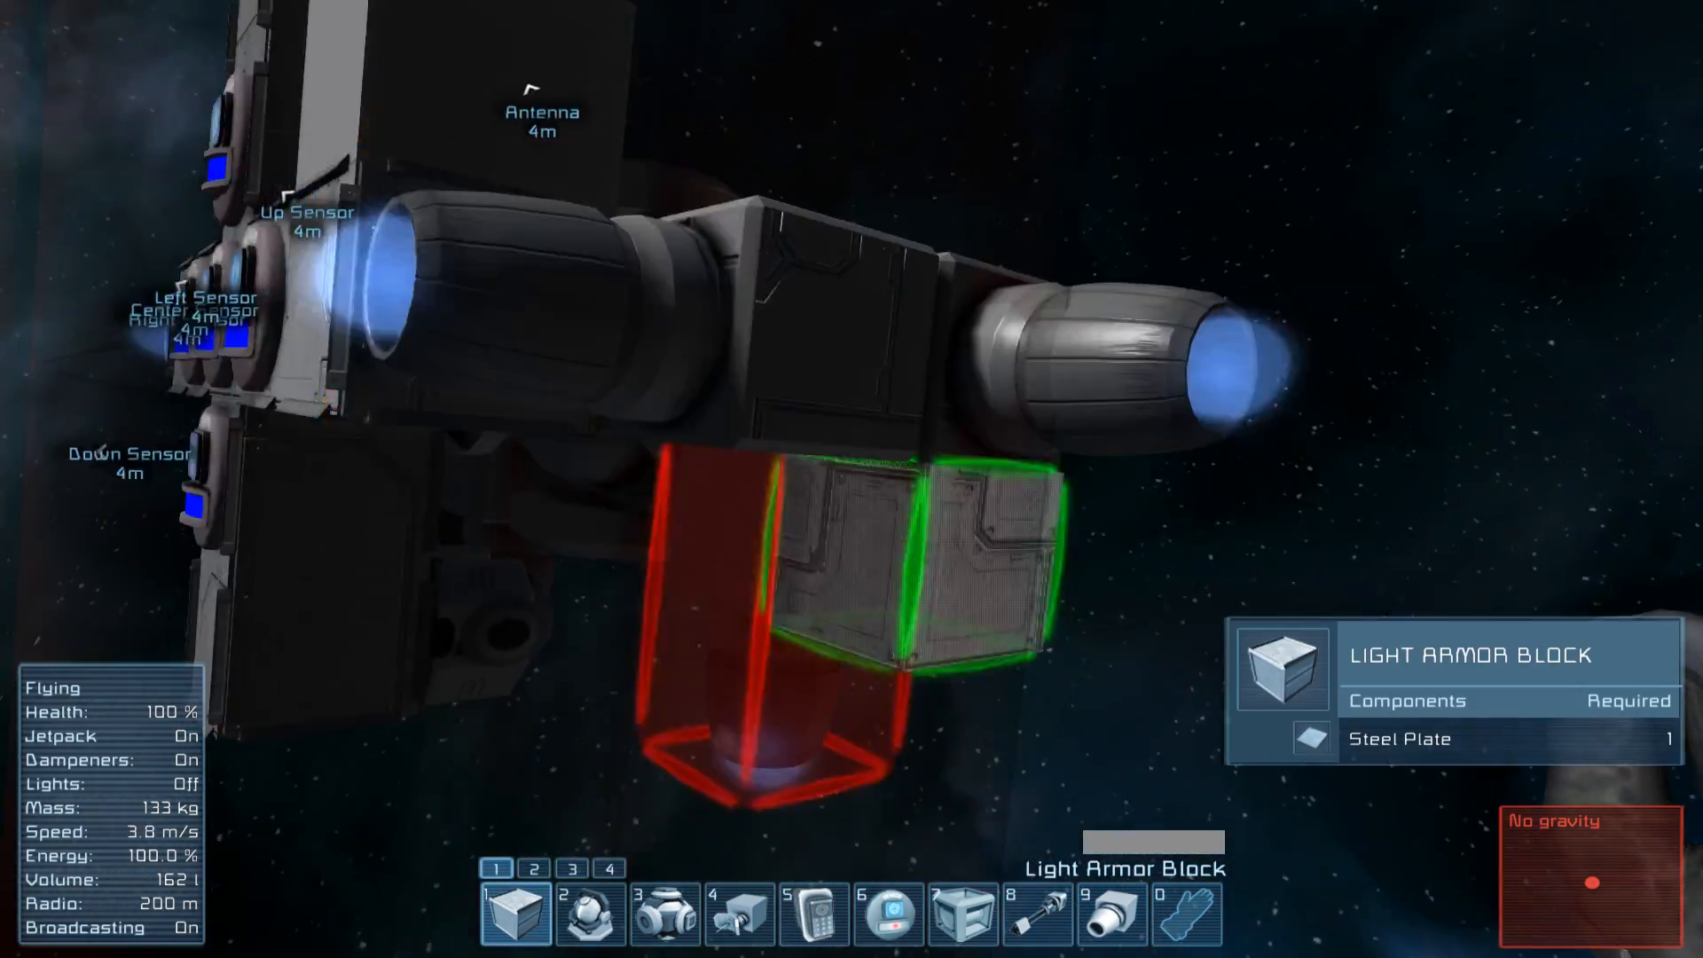
key(9)
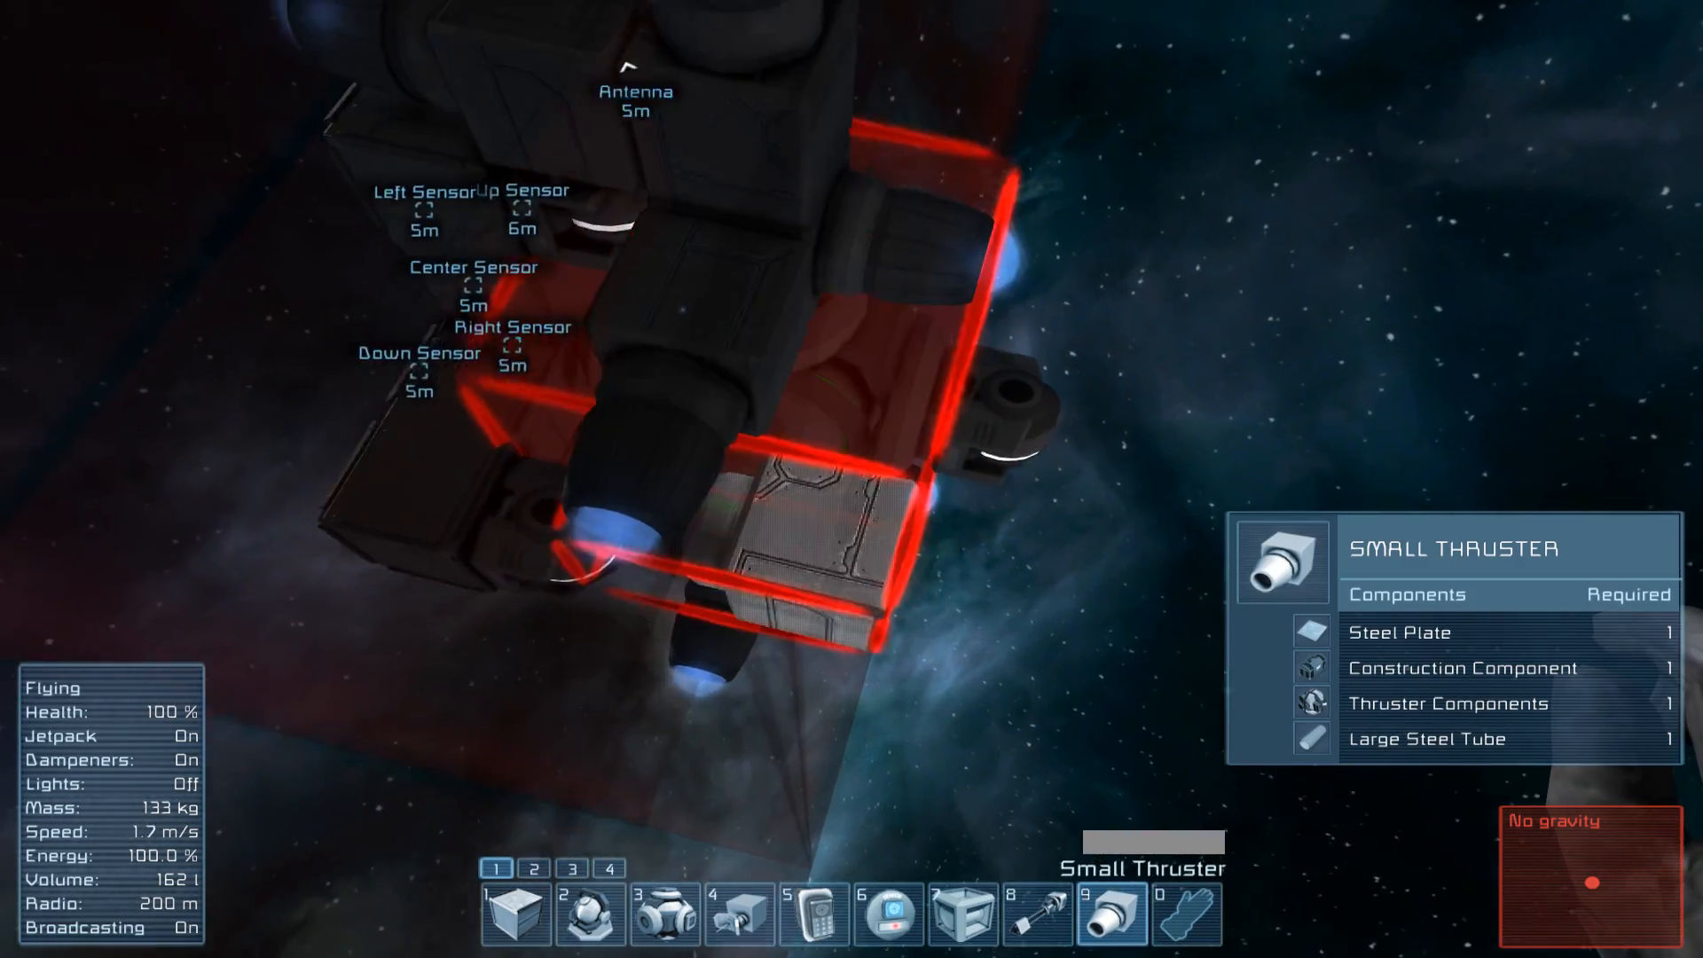
key(7)
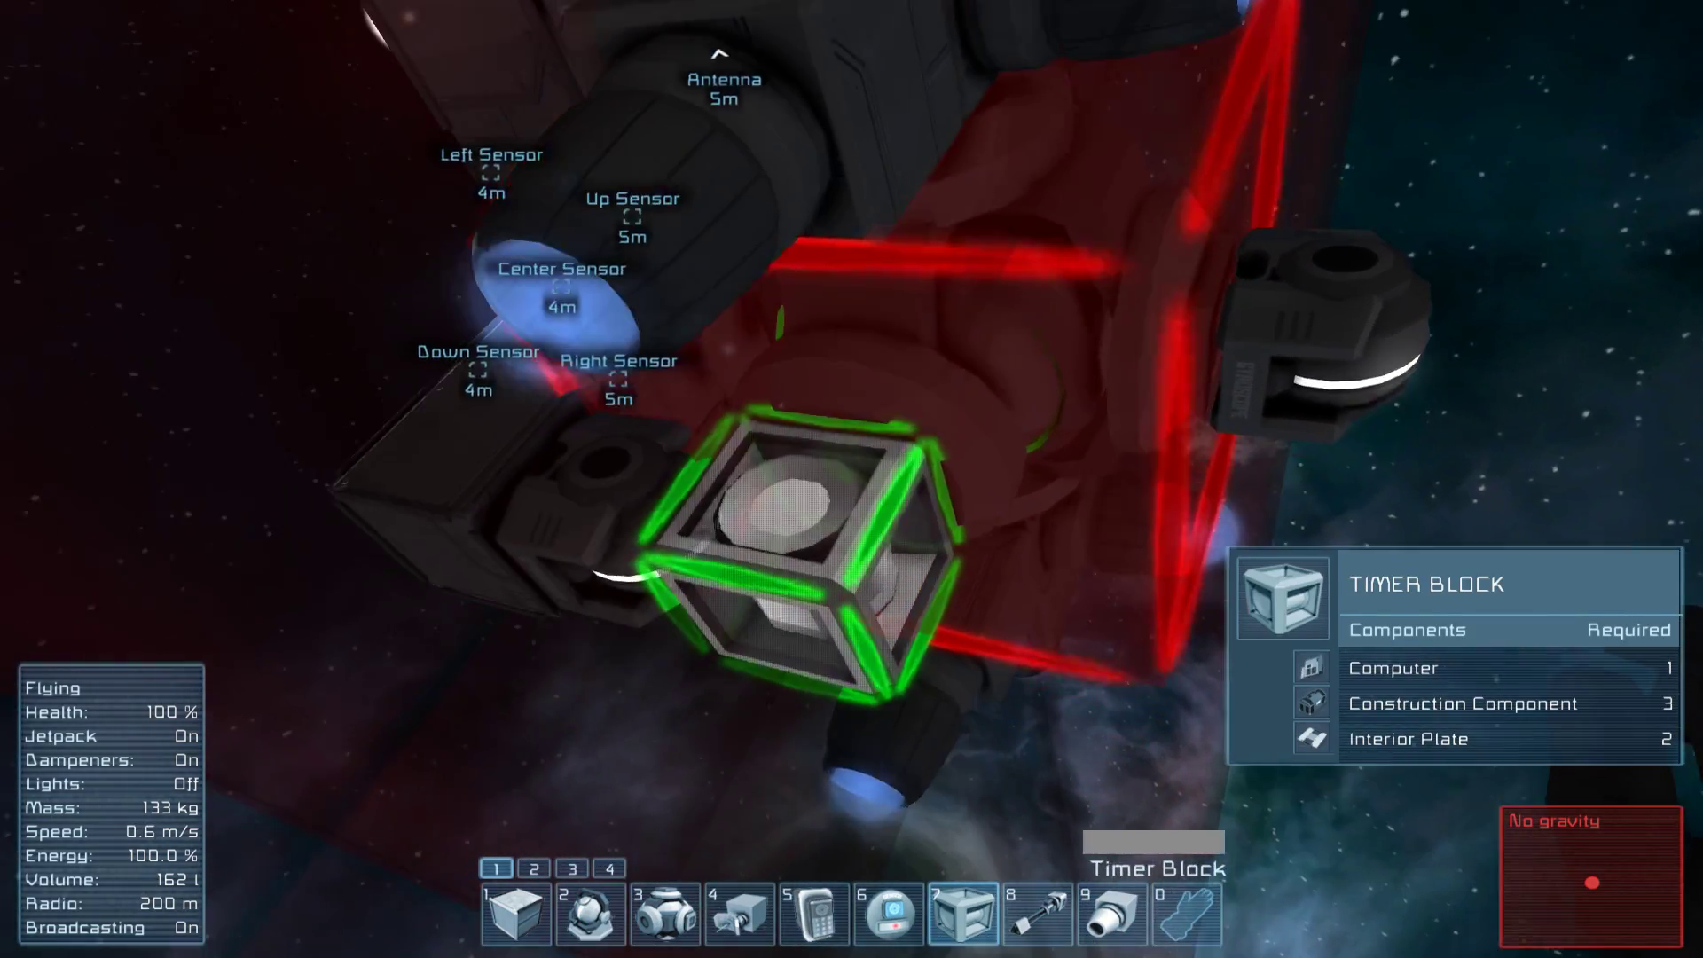
click(851, 479)
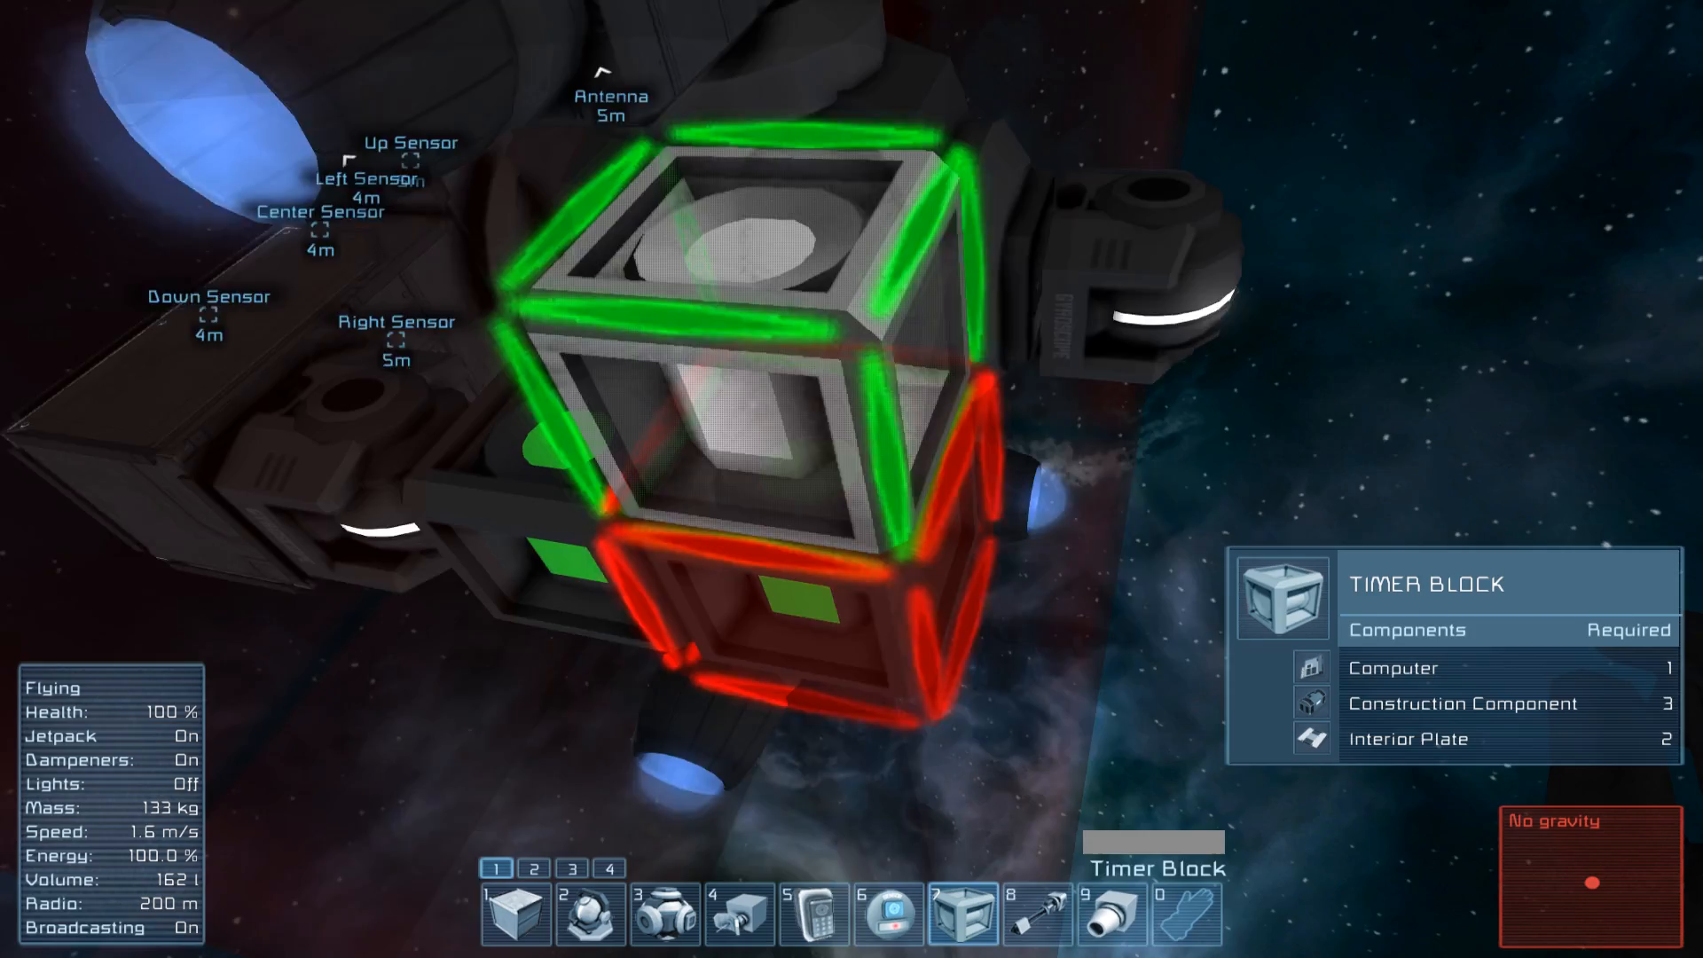
key(9)
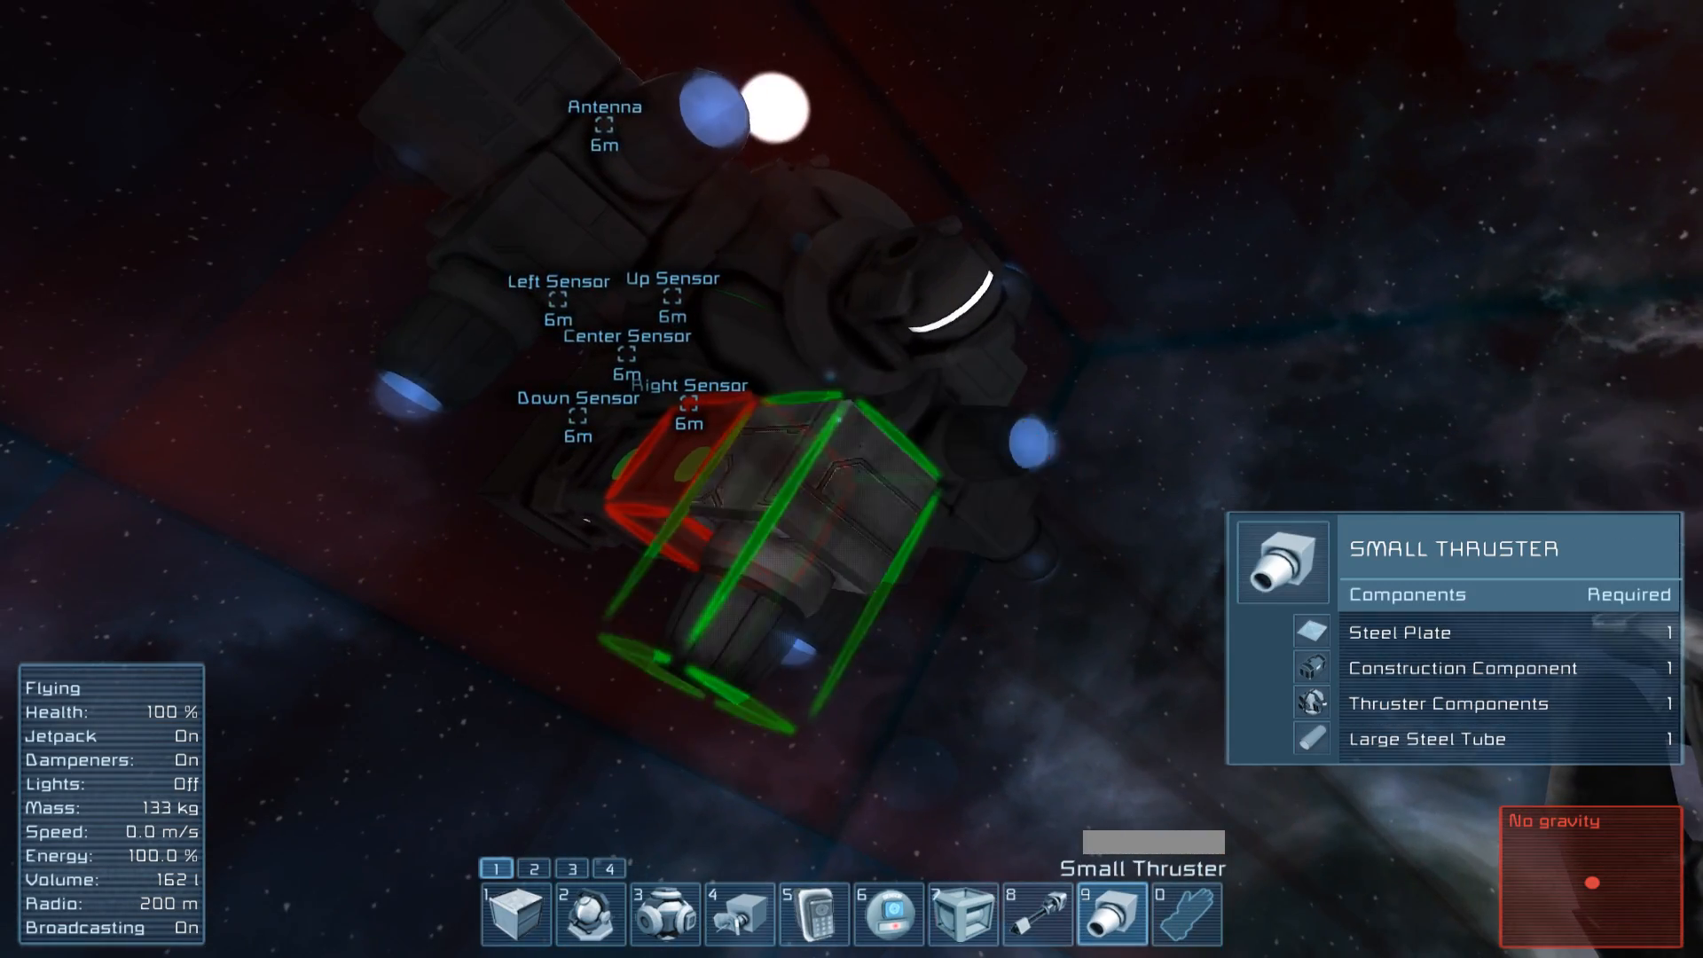
key(9)
key(9)
key(9)
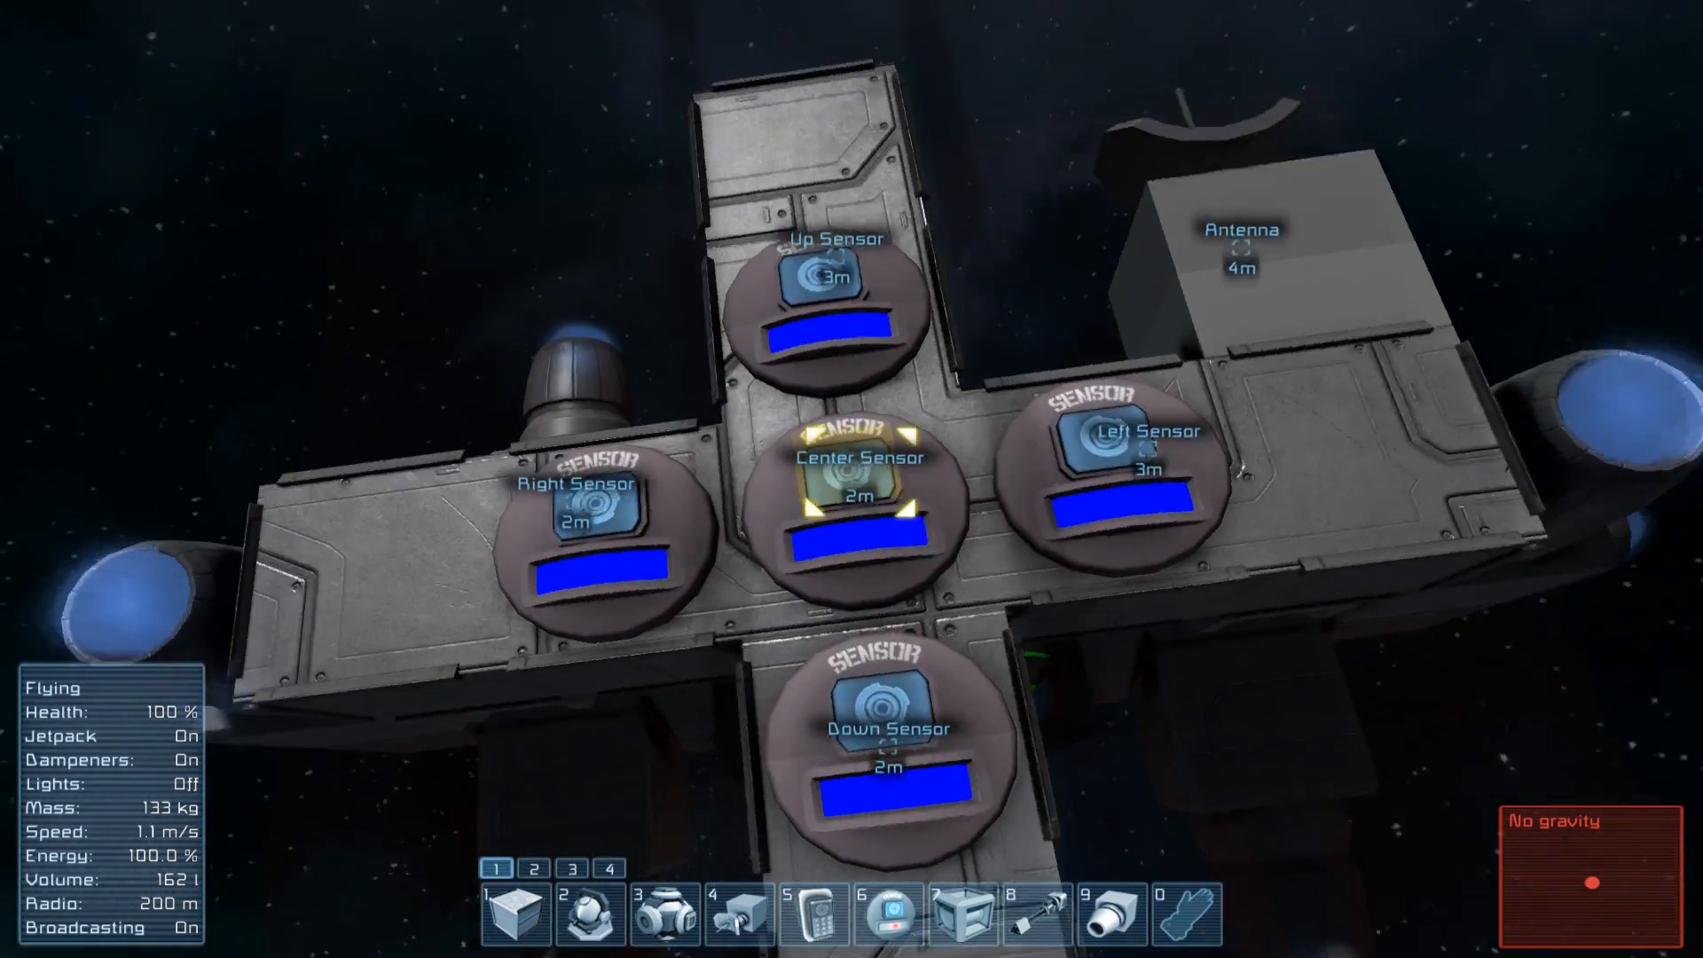
Rename Timer Block 2 to ON and Timer Block 3 to OFF, then ready the gatling gun
key(k)
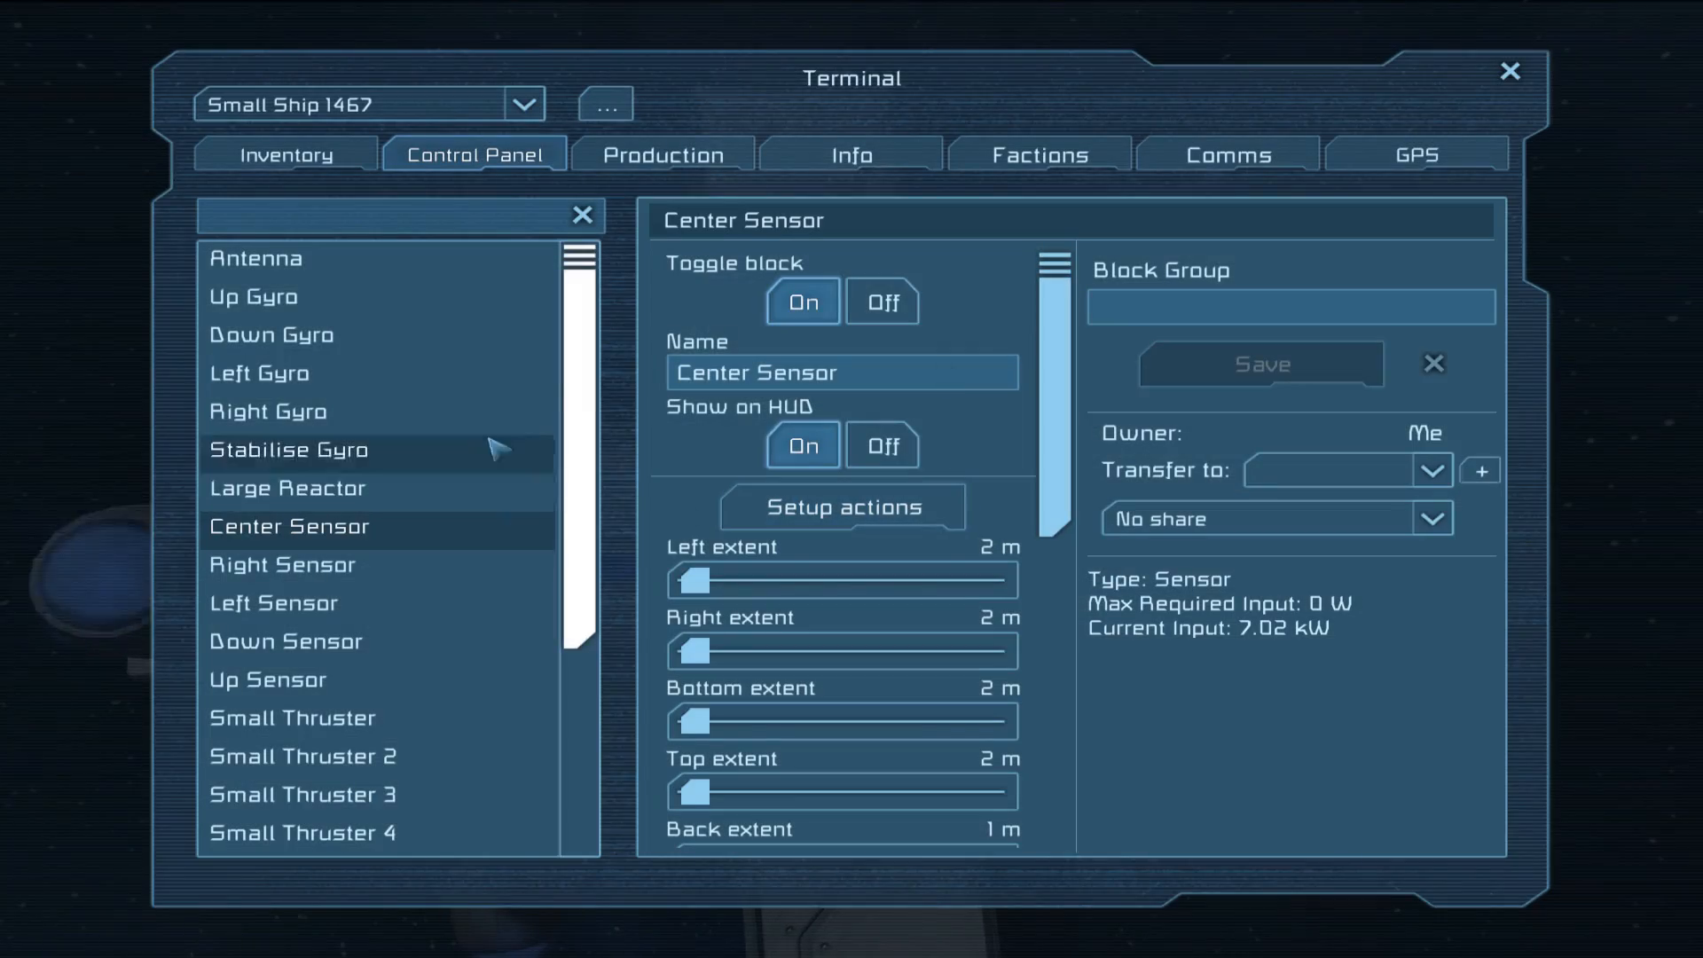
drag(580, 399, 590, 711)
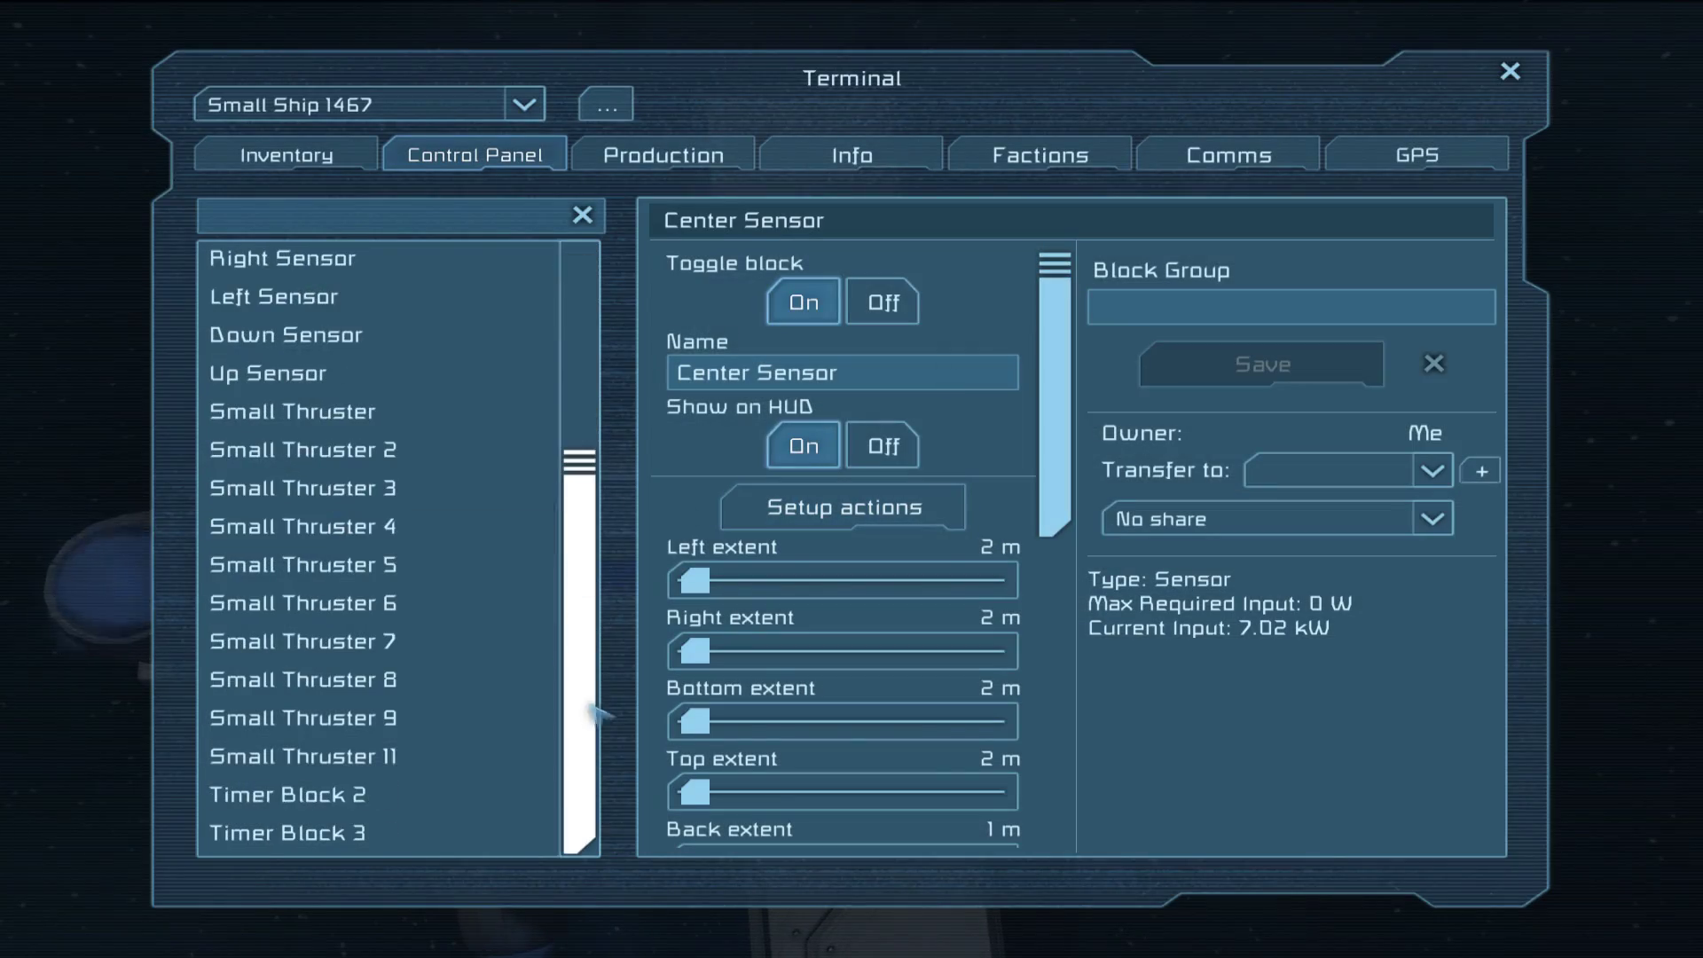
click(411, 796)
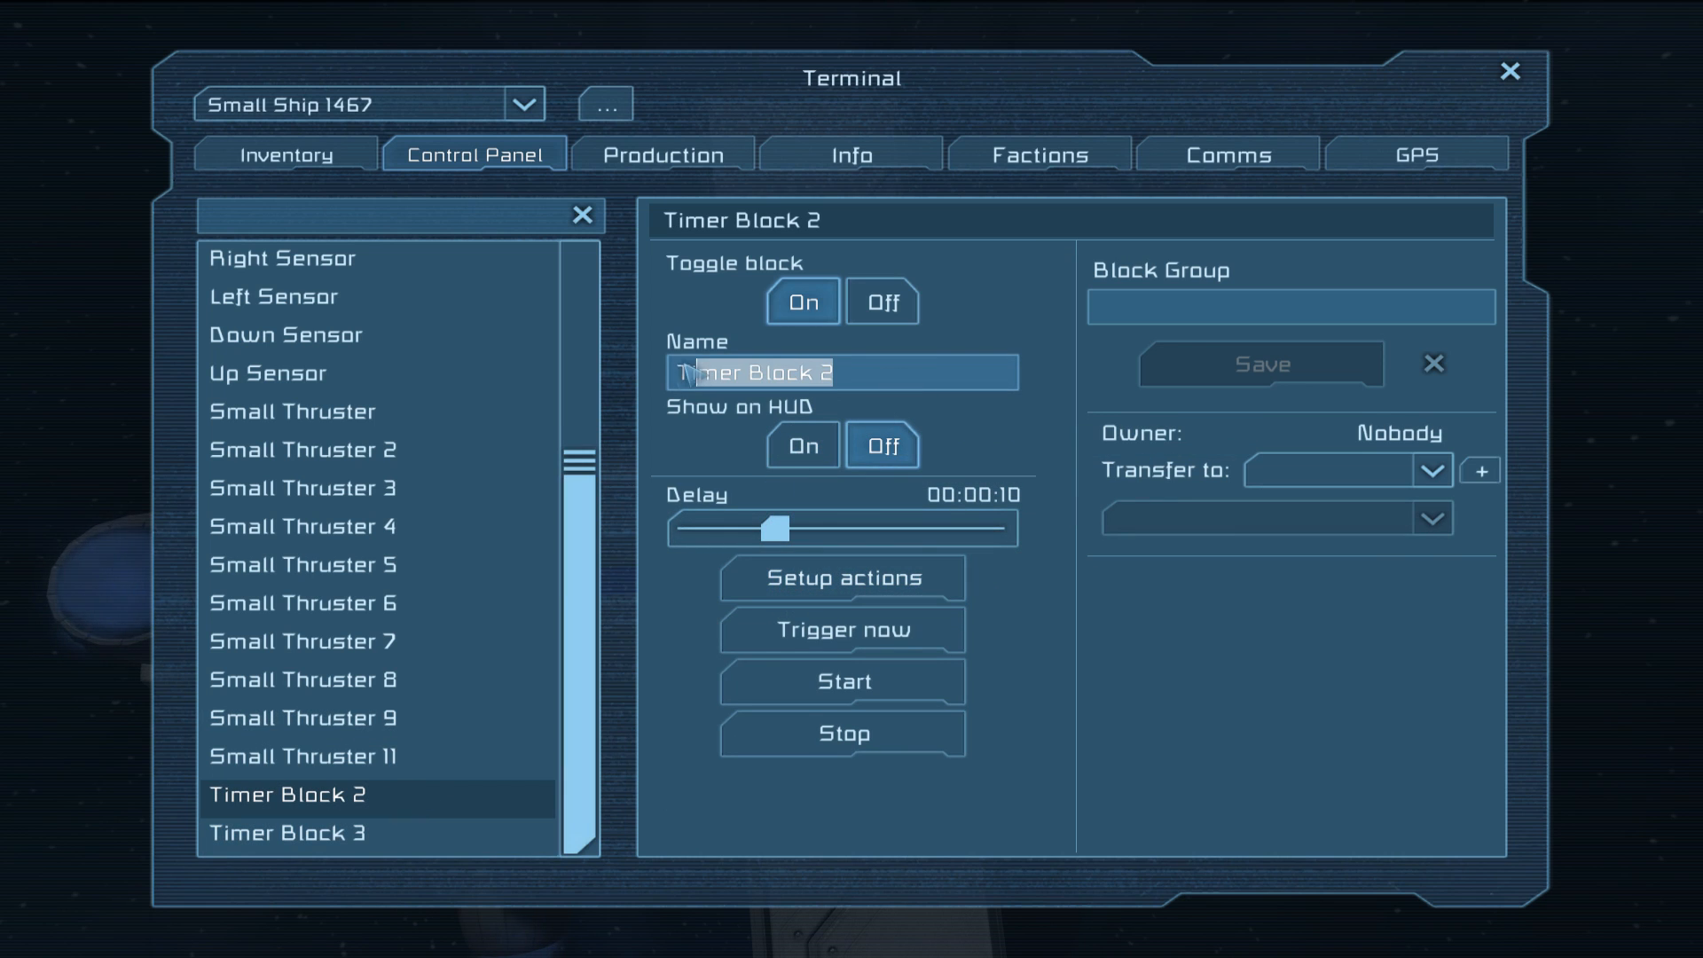
click(399, 834)
text(FF)
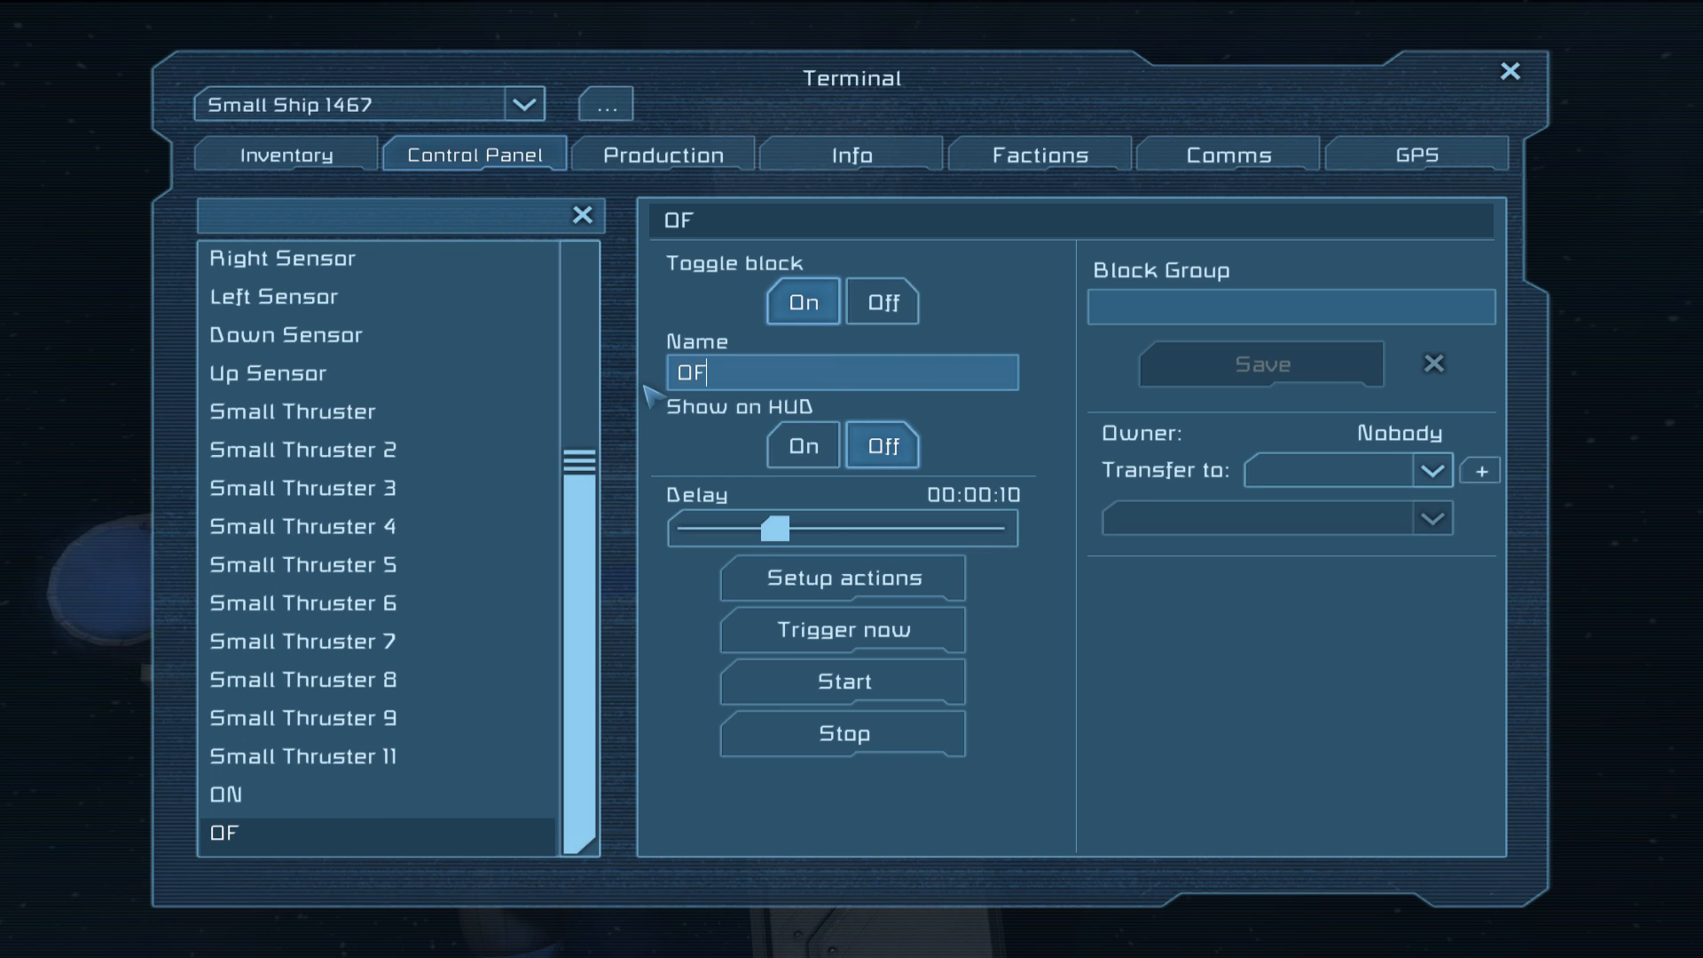
click(399, 794)
drag(581, 526, 616, 282)
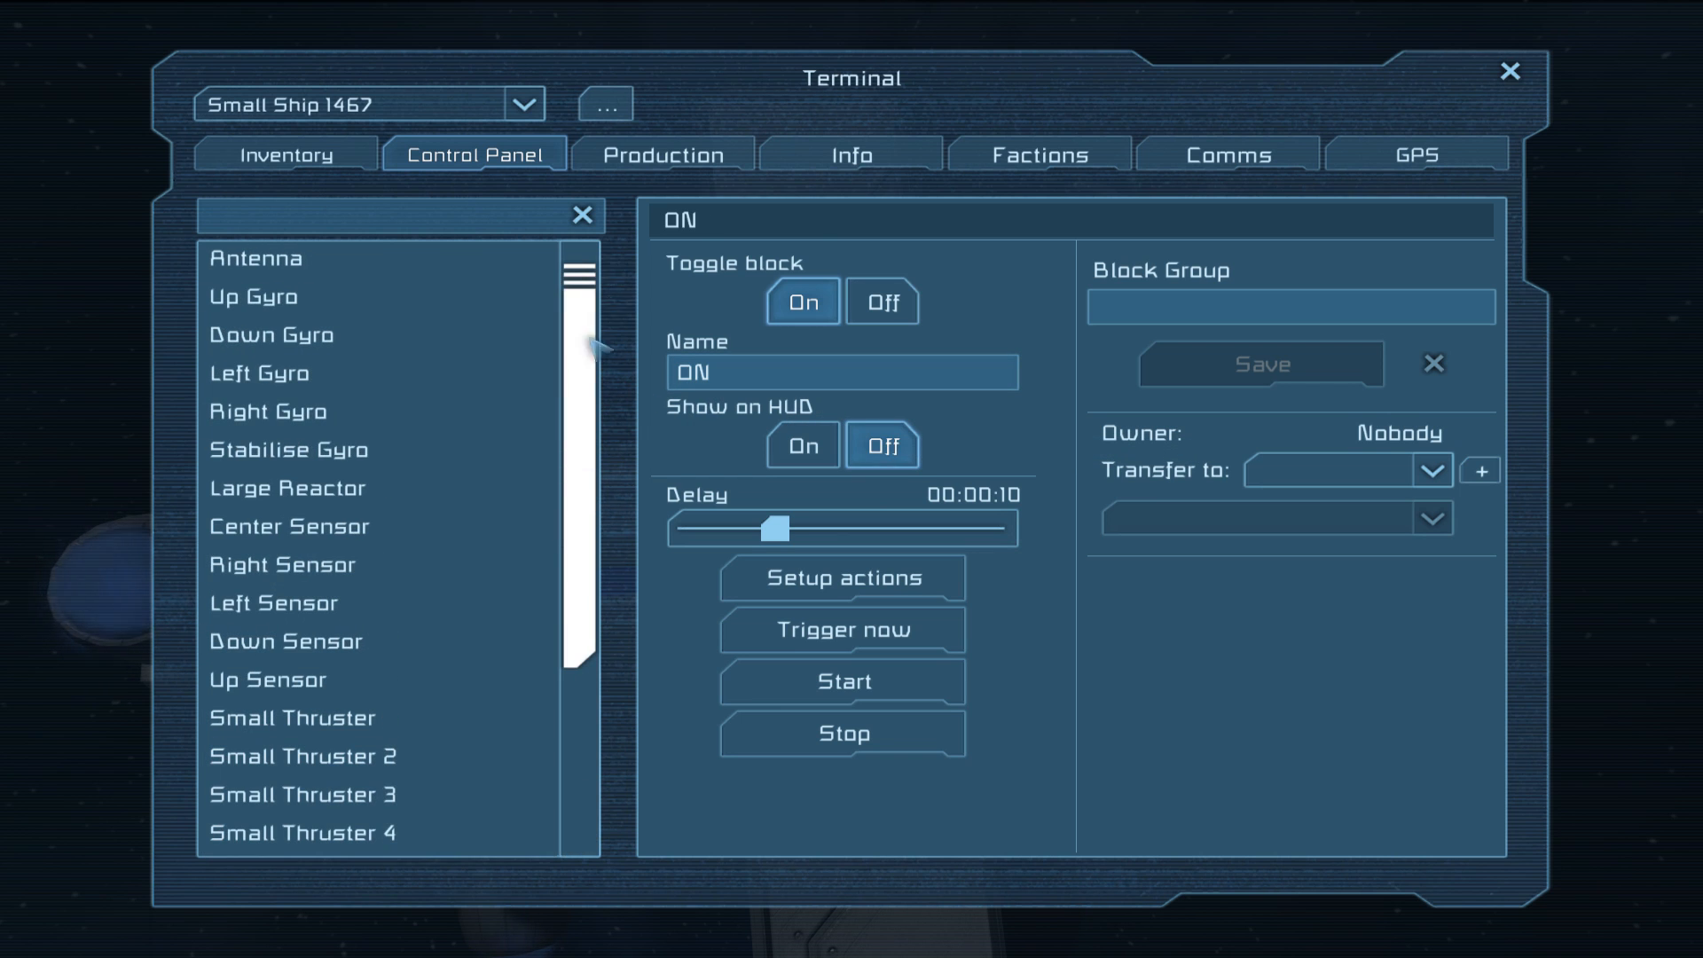
key(Escape)
key(8)
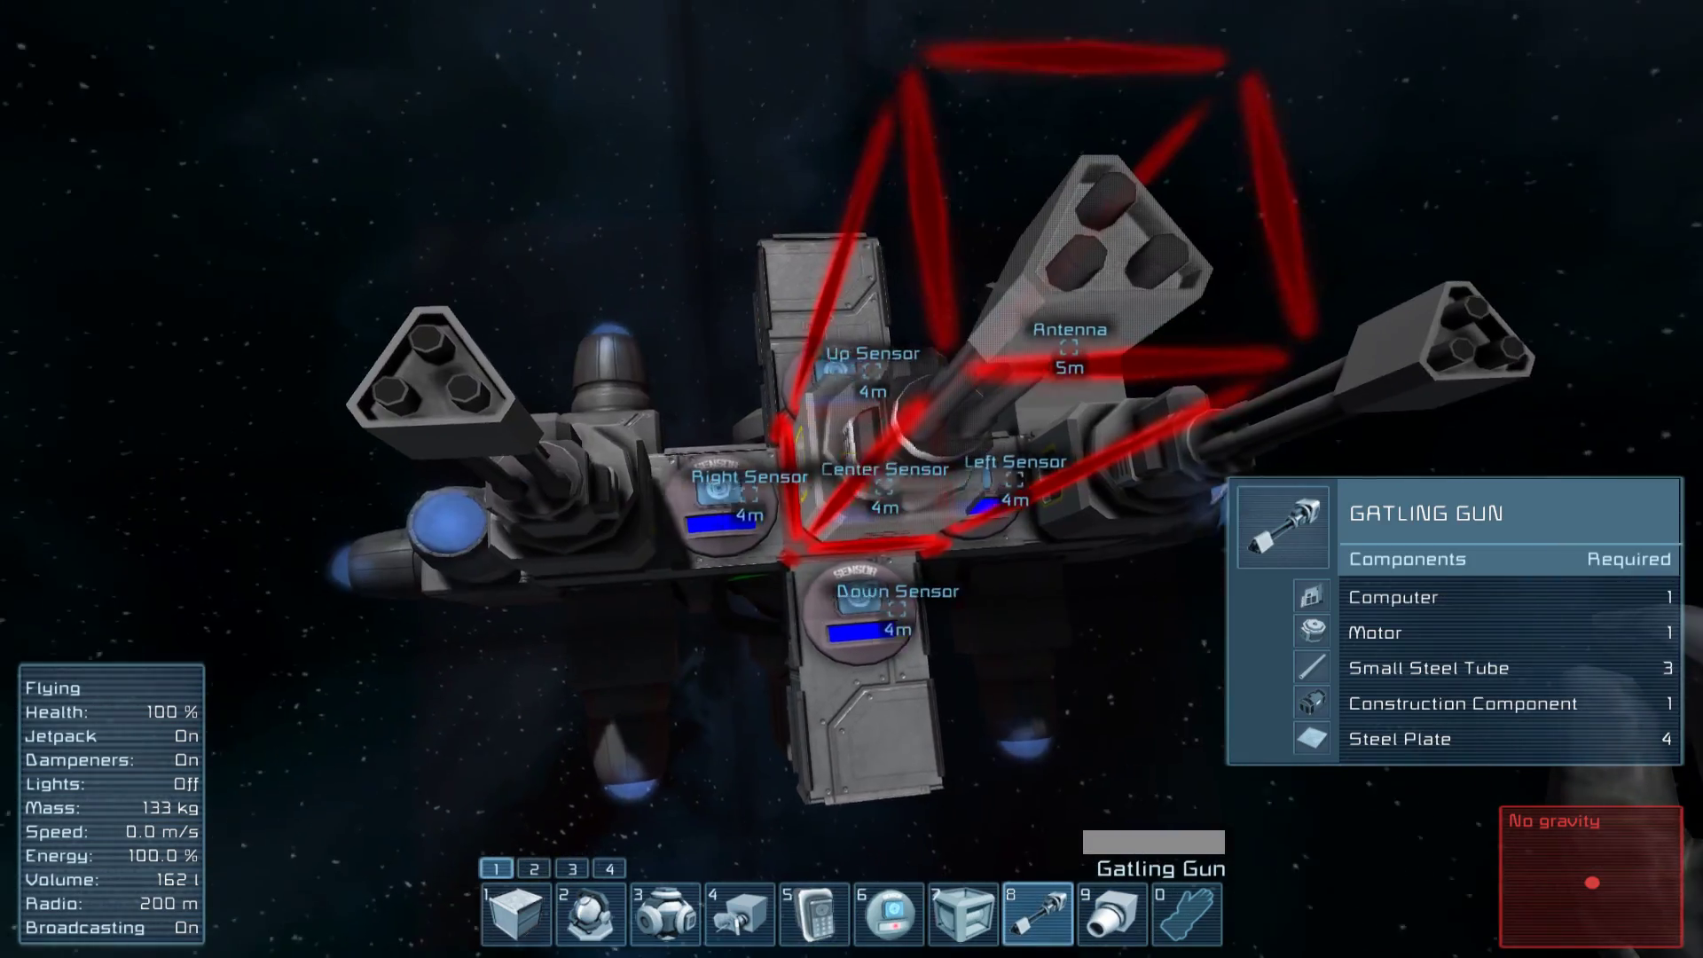
Place the flanking gatling guns and set Small Thruster 11 as Forwards, off with 12 kN override
click(851, 479)
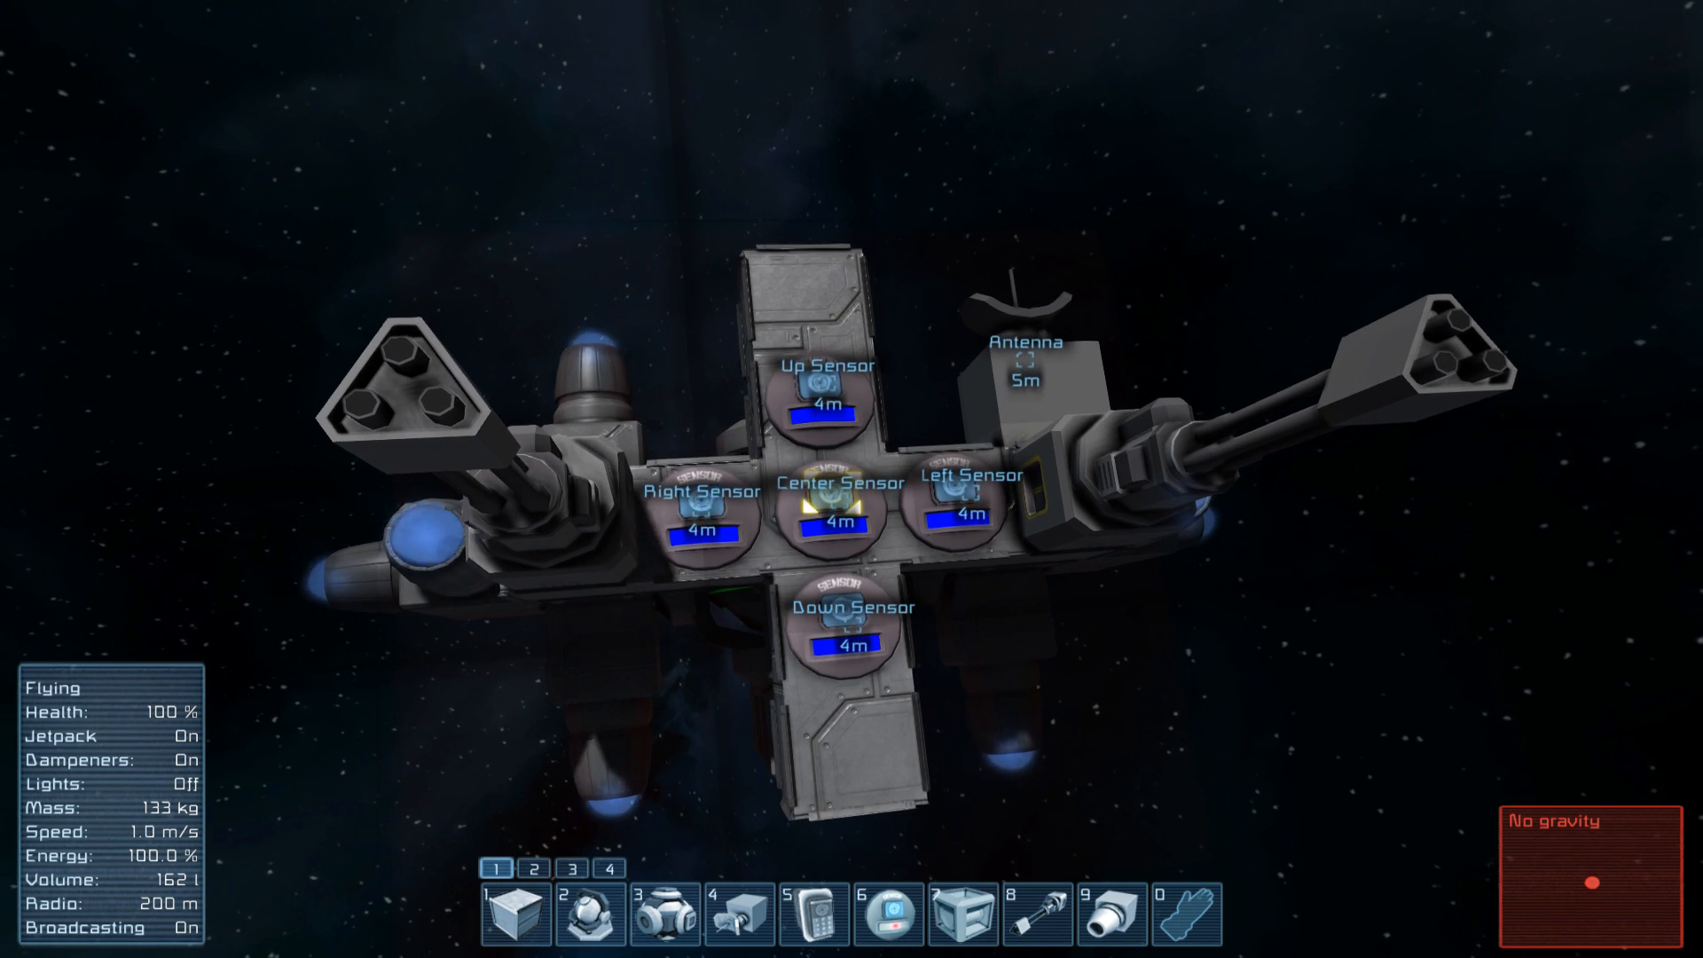
key(k)
scroll(542, 763, down, 4)
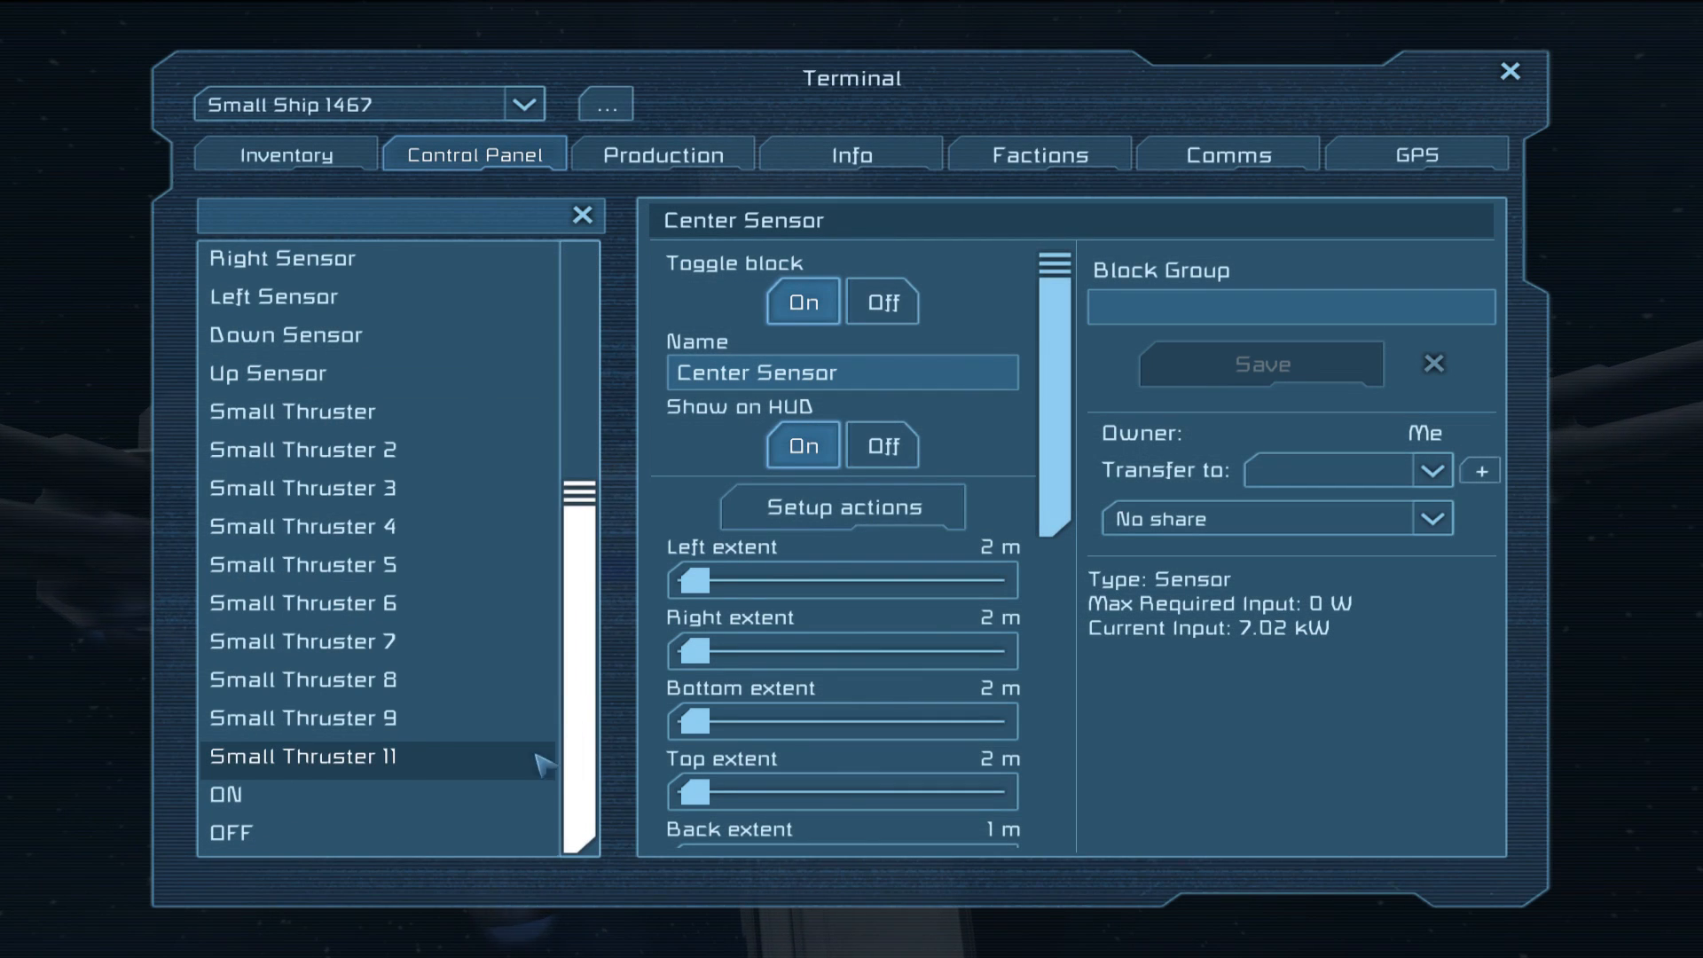
click(423, 759)
drag(913, 389, 750, 384)
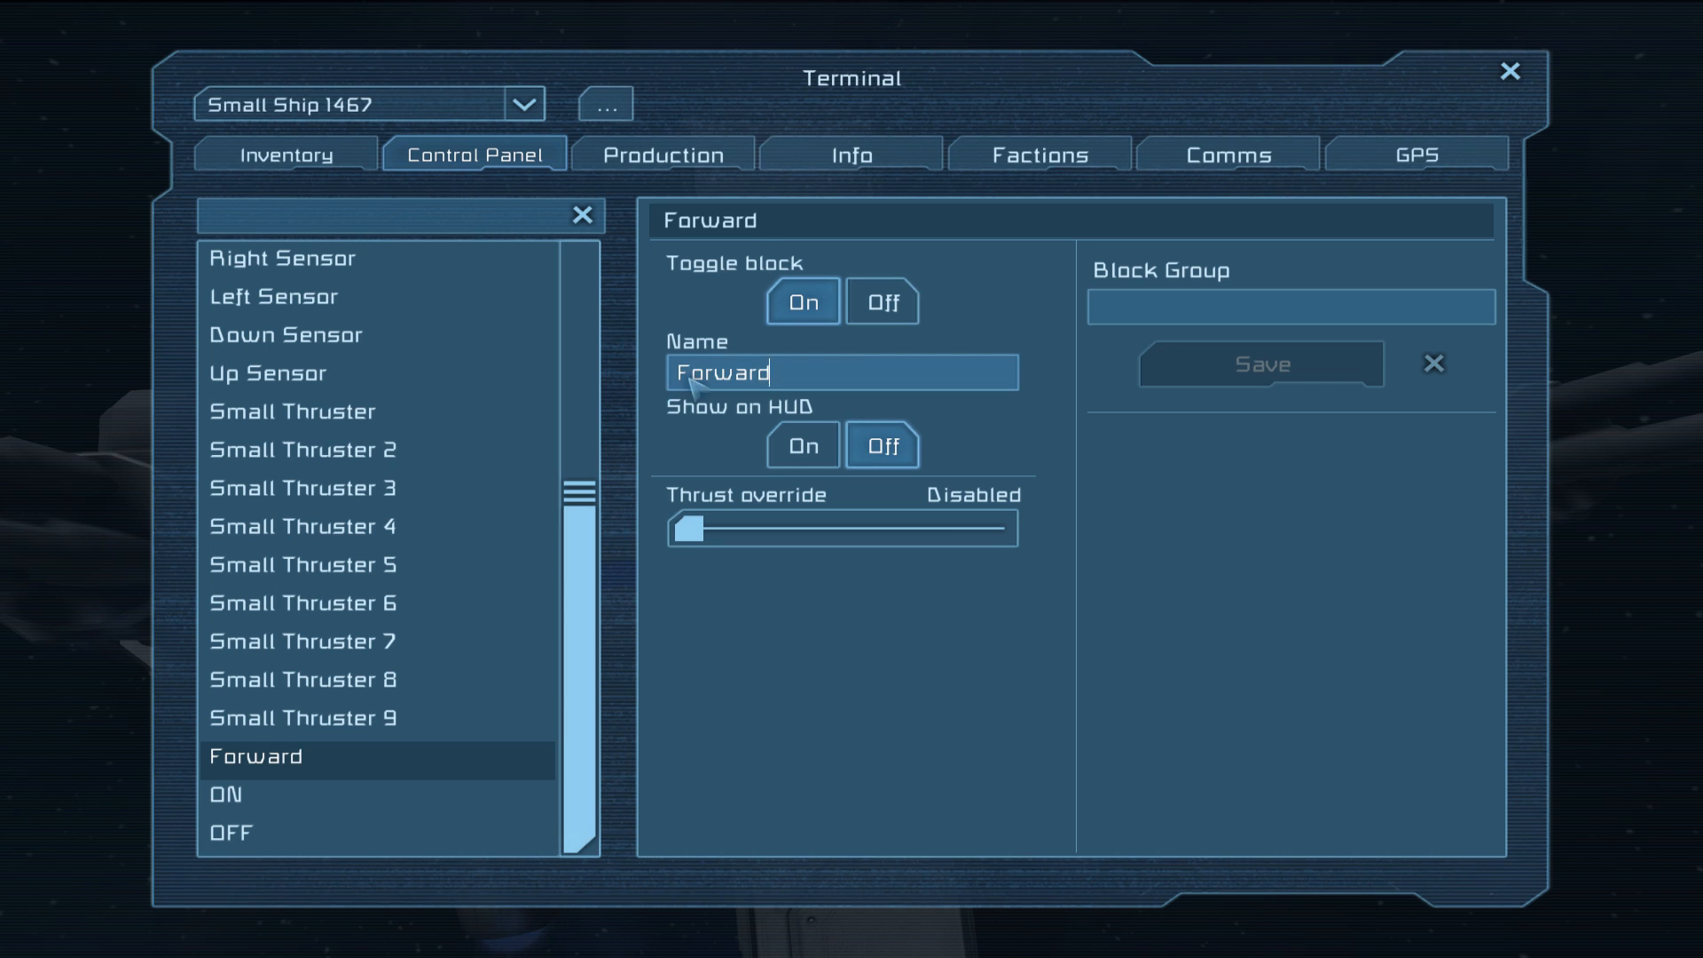
drag(687, 528, 998, 528)
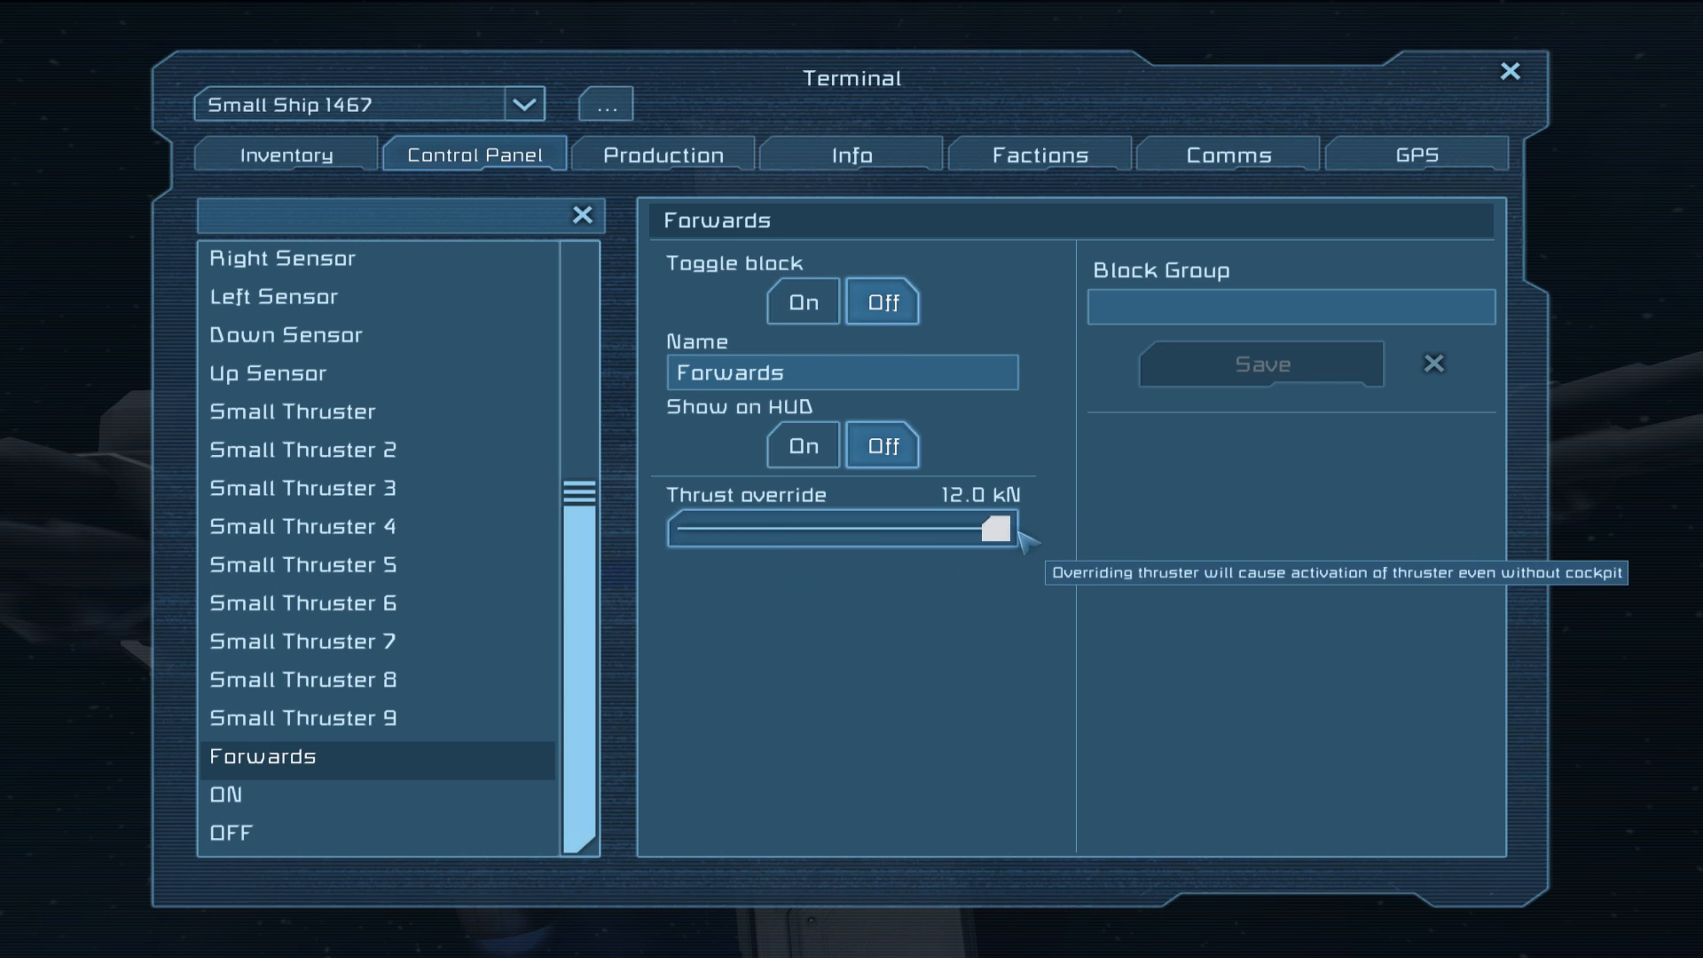
scroll(579, 637, up, 1)
scroll(579, 636, down, 1)
click(538, 795)
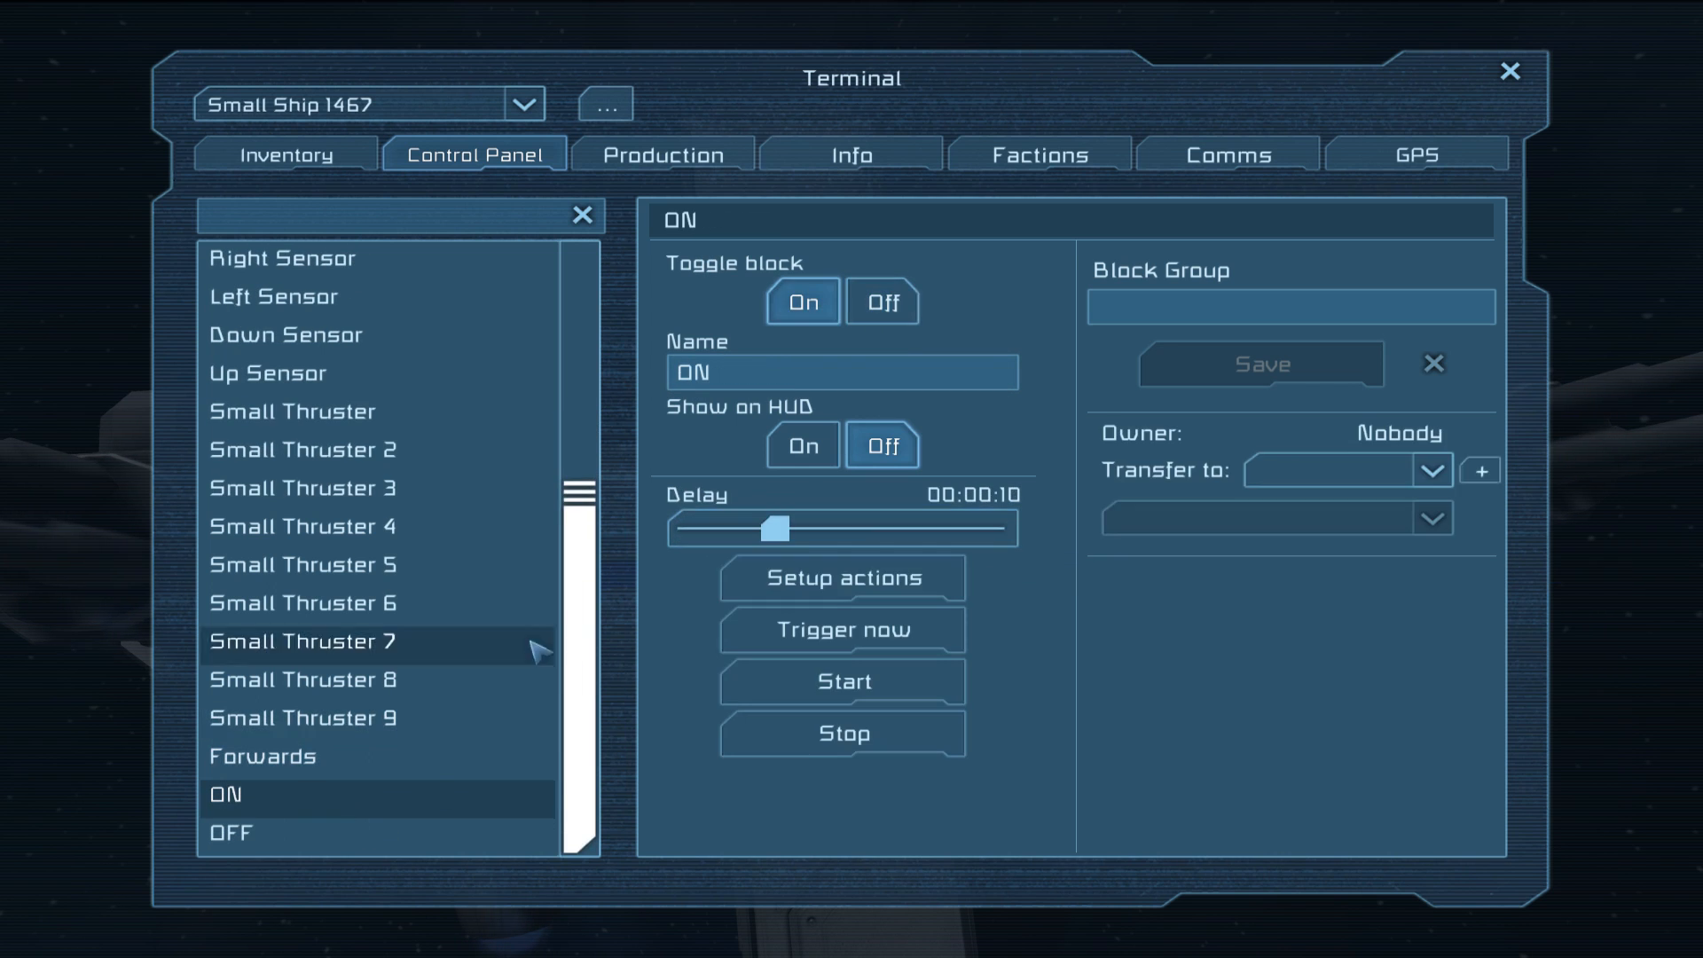
click(896, 576)
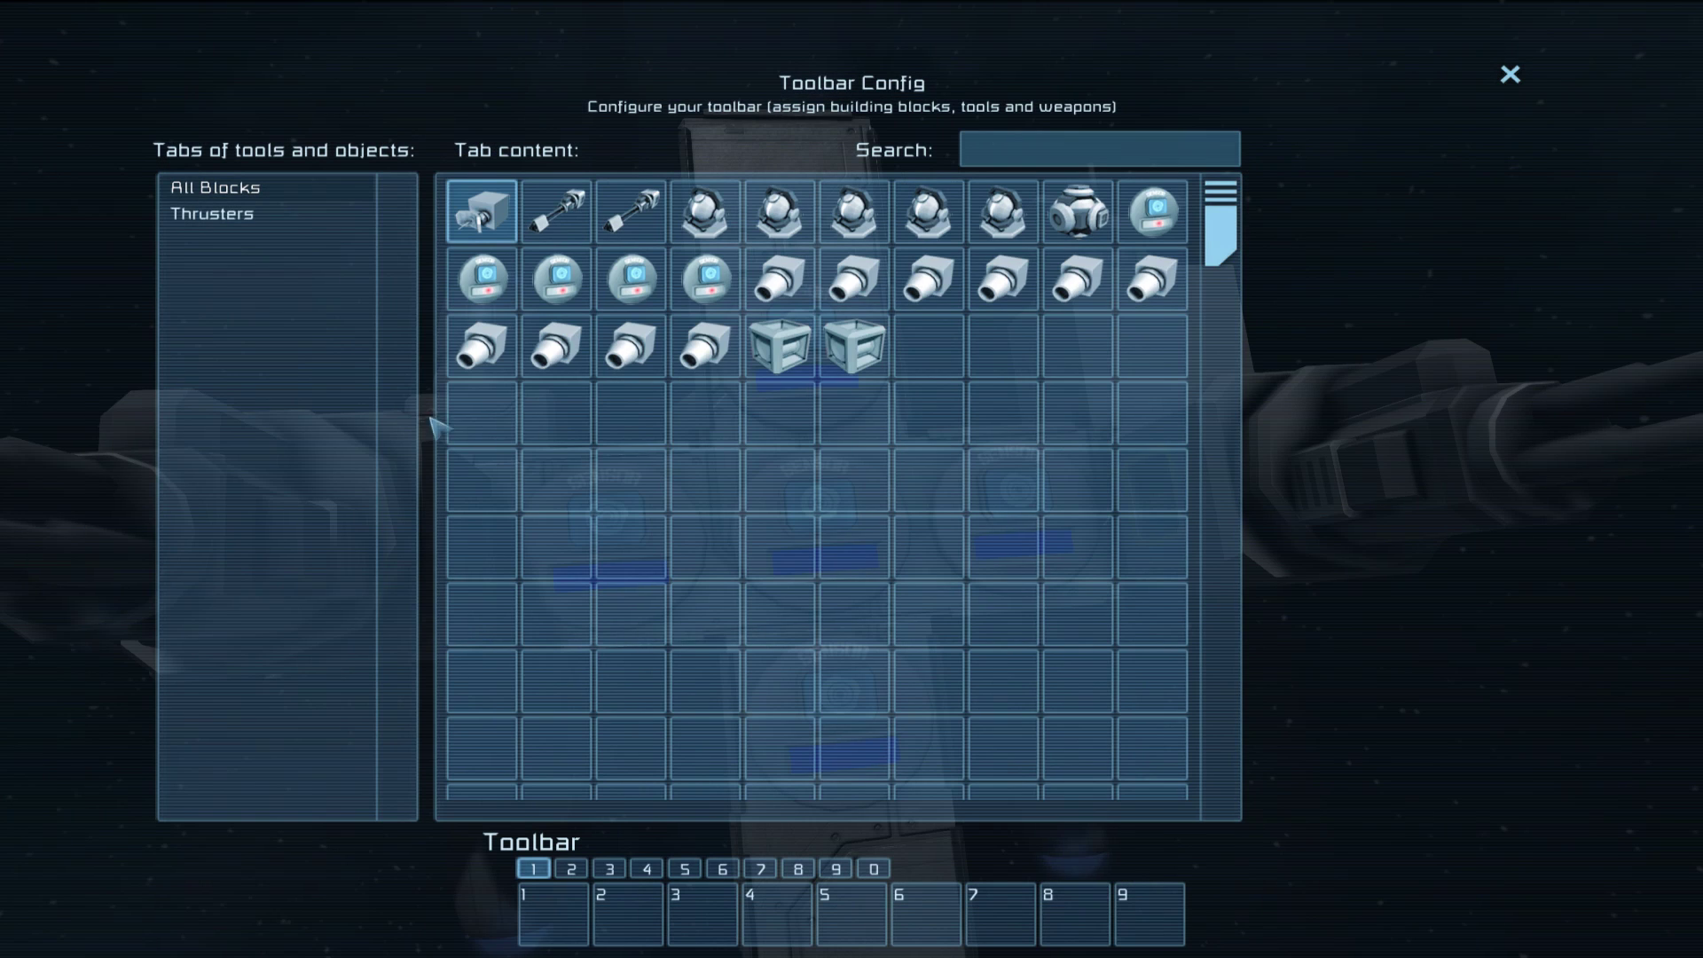
click(244, 215)
key(Escape)
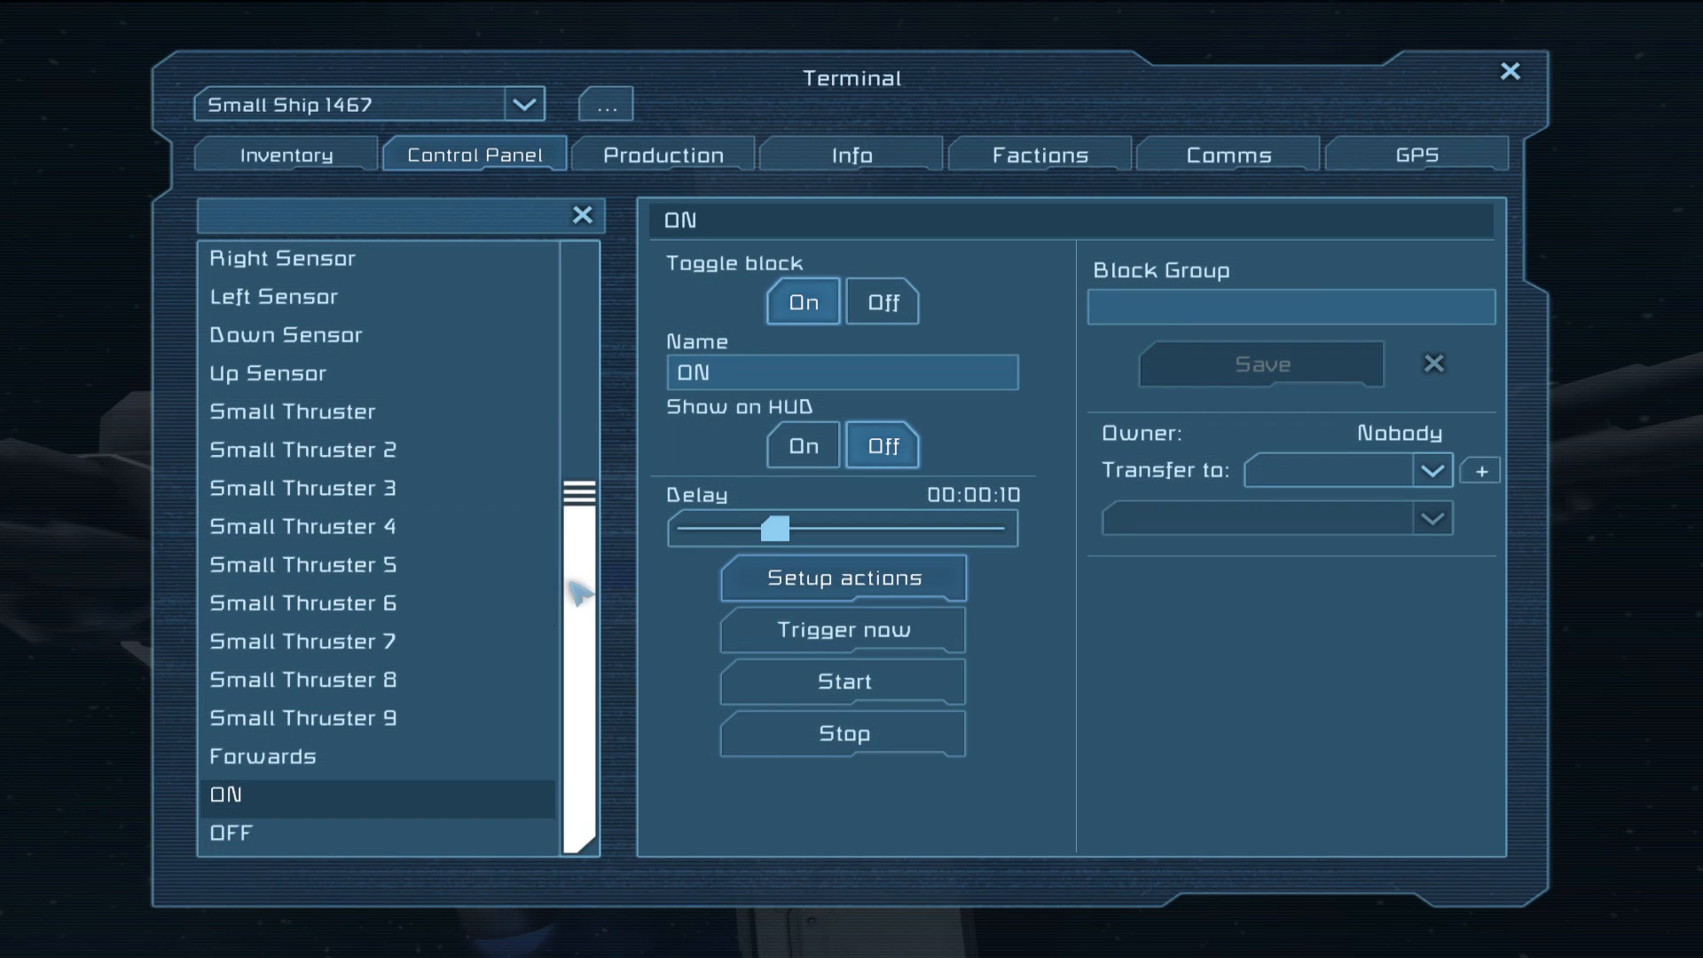
scroll(578, 566, up, 3)
scroll(578, 544, up, 7)
Select Gatling Gun 3 and 4 together and start naming their group Gatlings
click(307, 296)
ctrl+click(368, 334)
click(1183, 319)
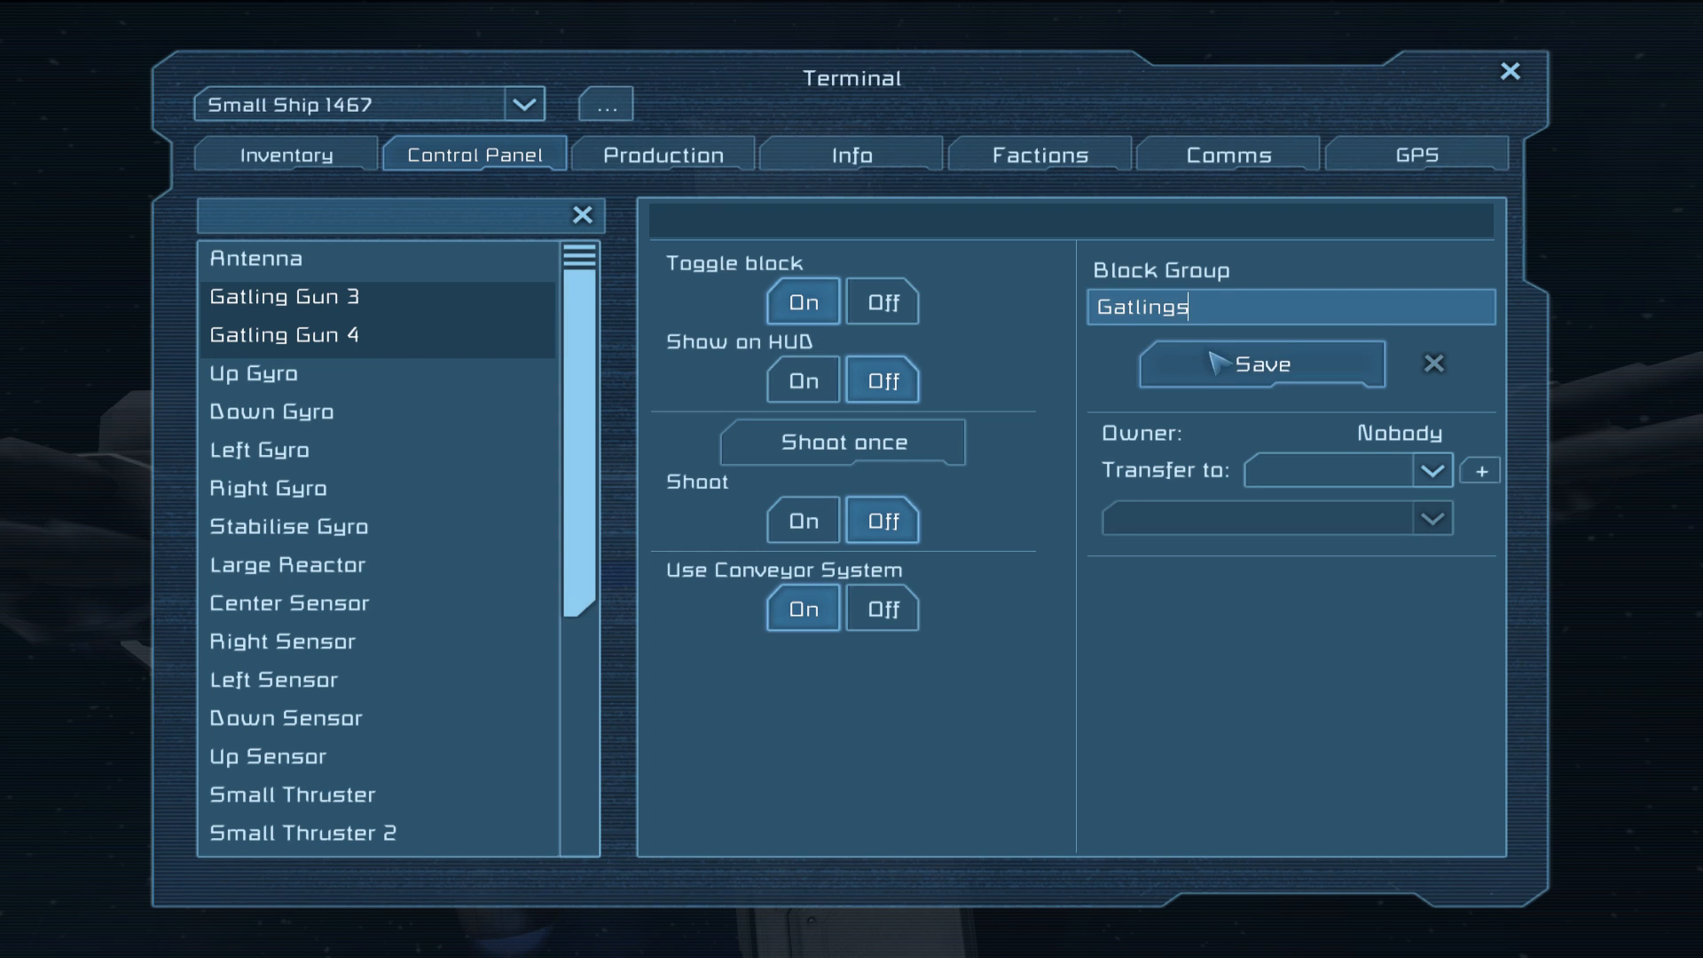
Save the Gatlings group and make the ON timer act on the Gatlings group and forward thruster
click(1215, 361)
scroll(581, 532, down, 5)
click(382, 794)
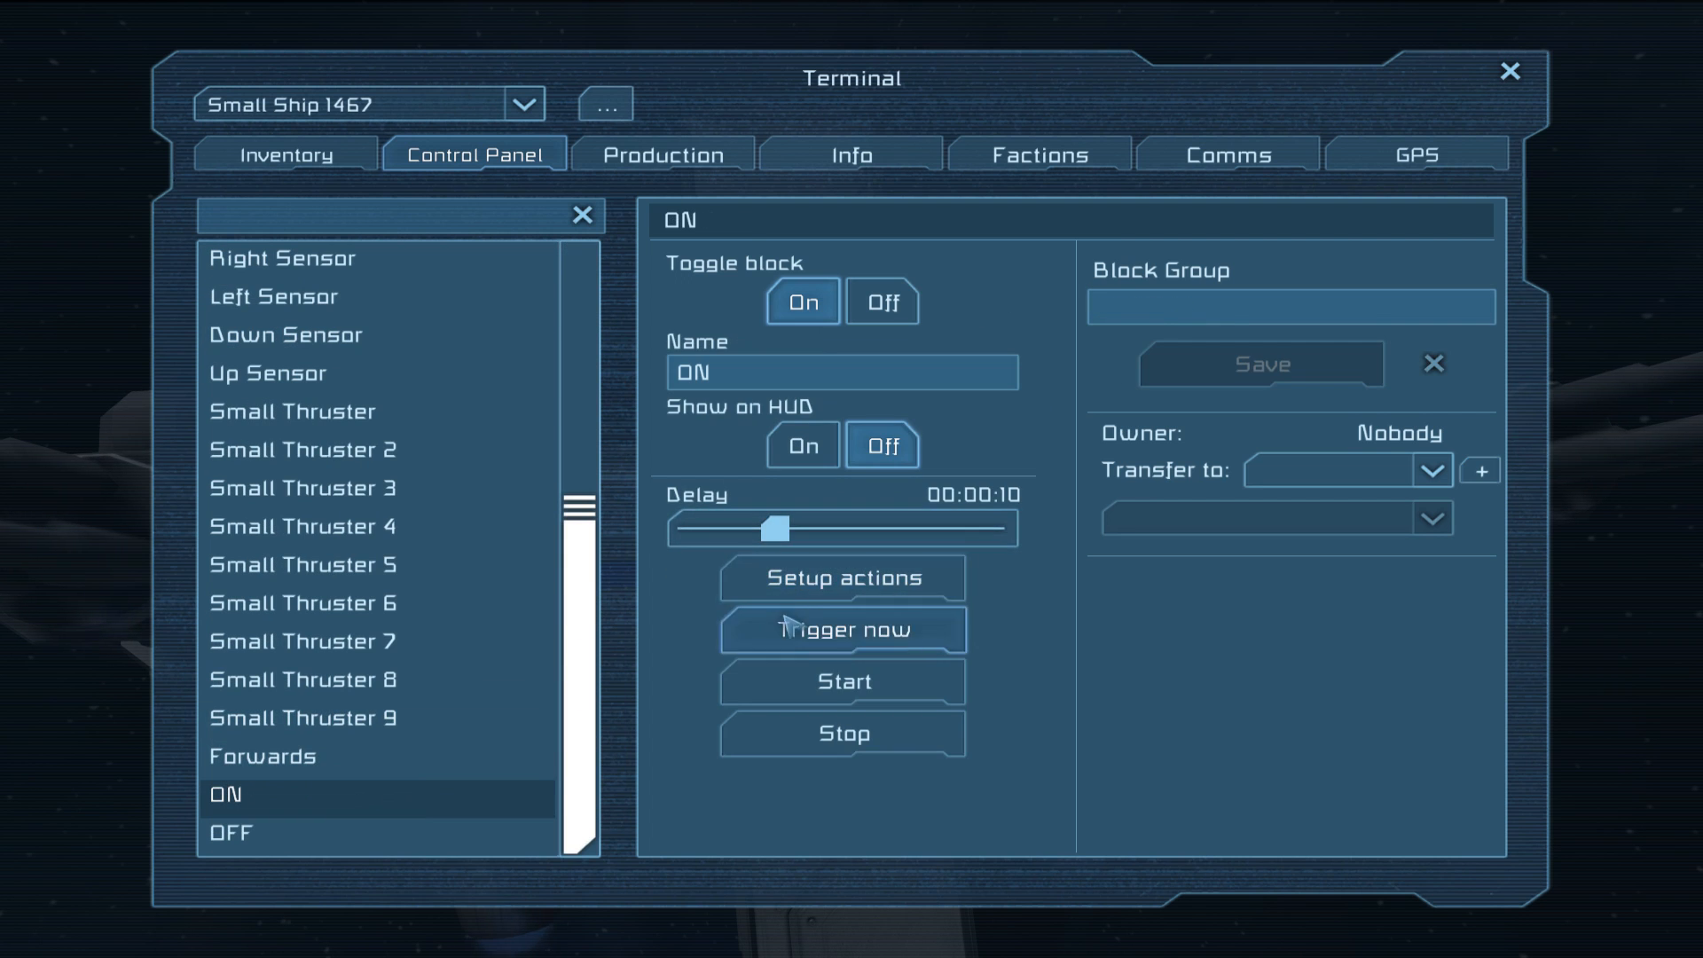
click(843, 579)
click(253, 214)
drag(479, 211, 542, 928)
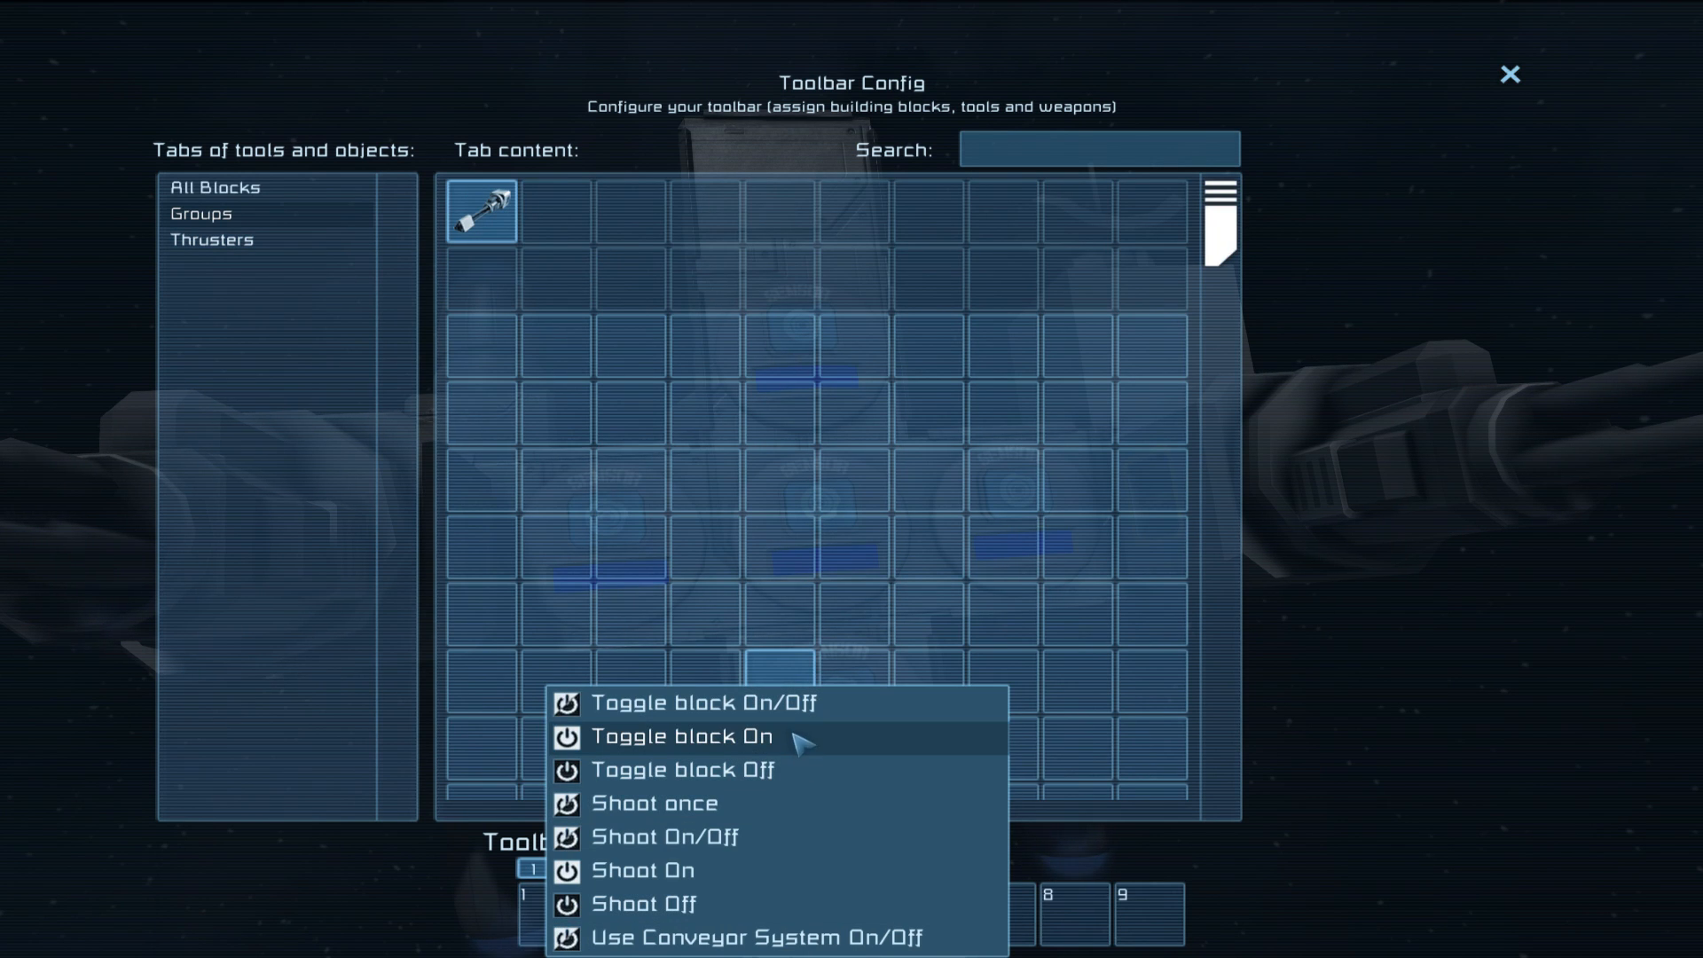
click(645, 903)
click(219, 188)
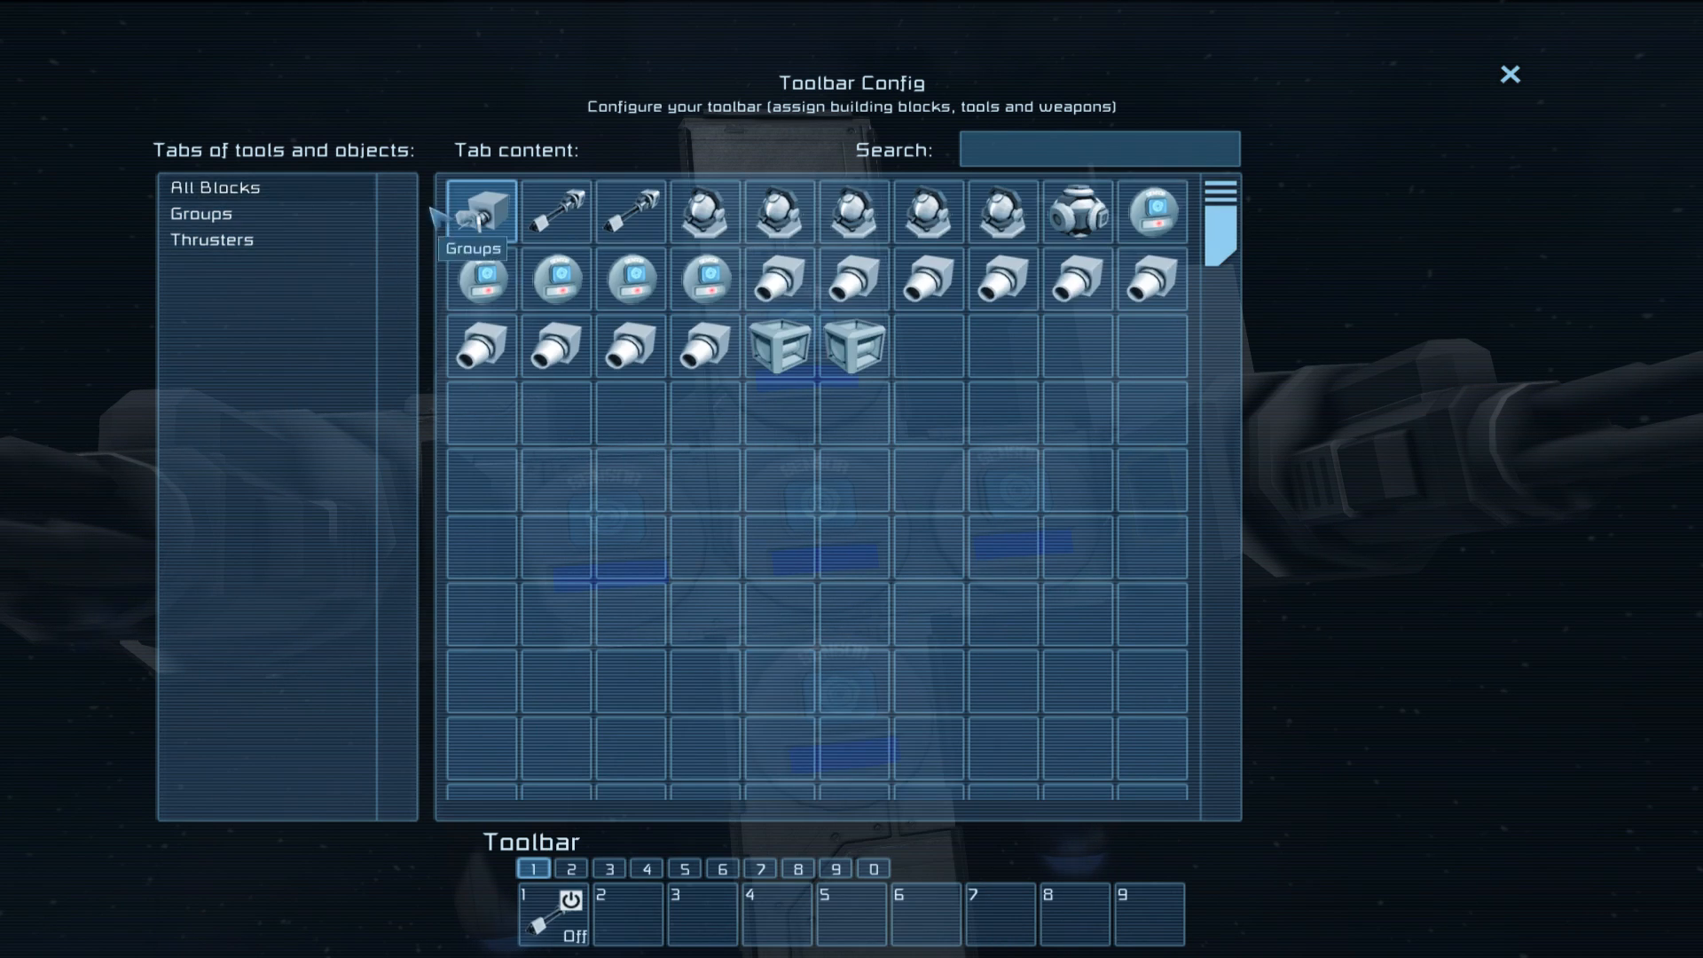
drag(704, 344, 629, 915)
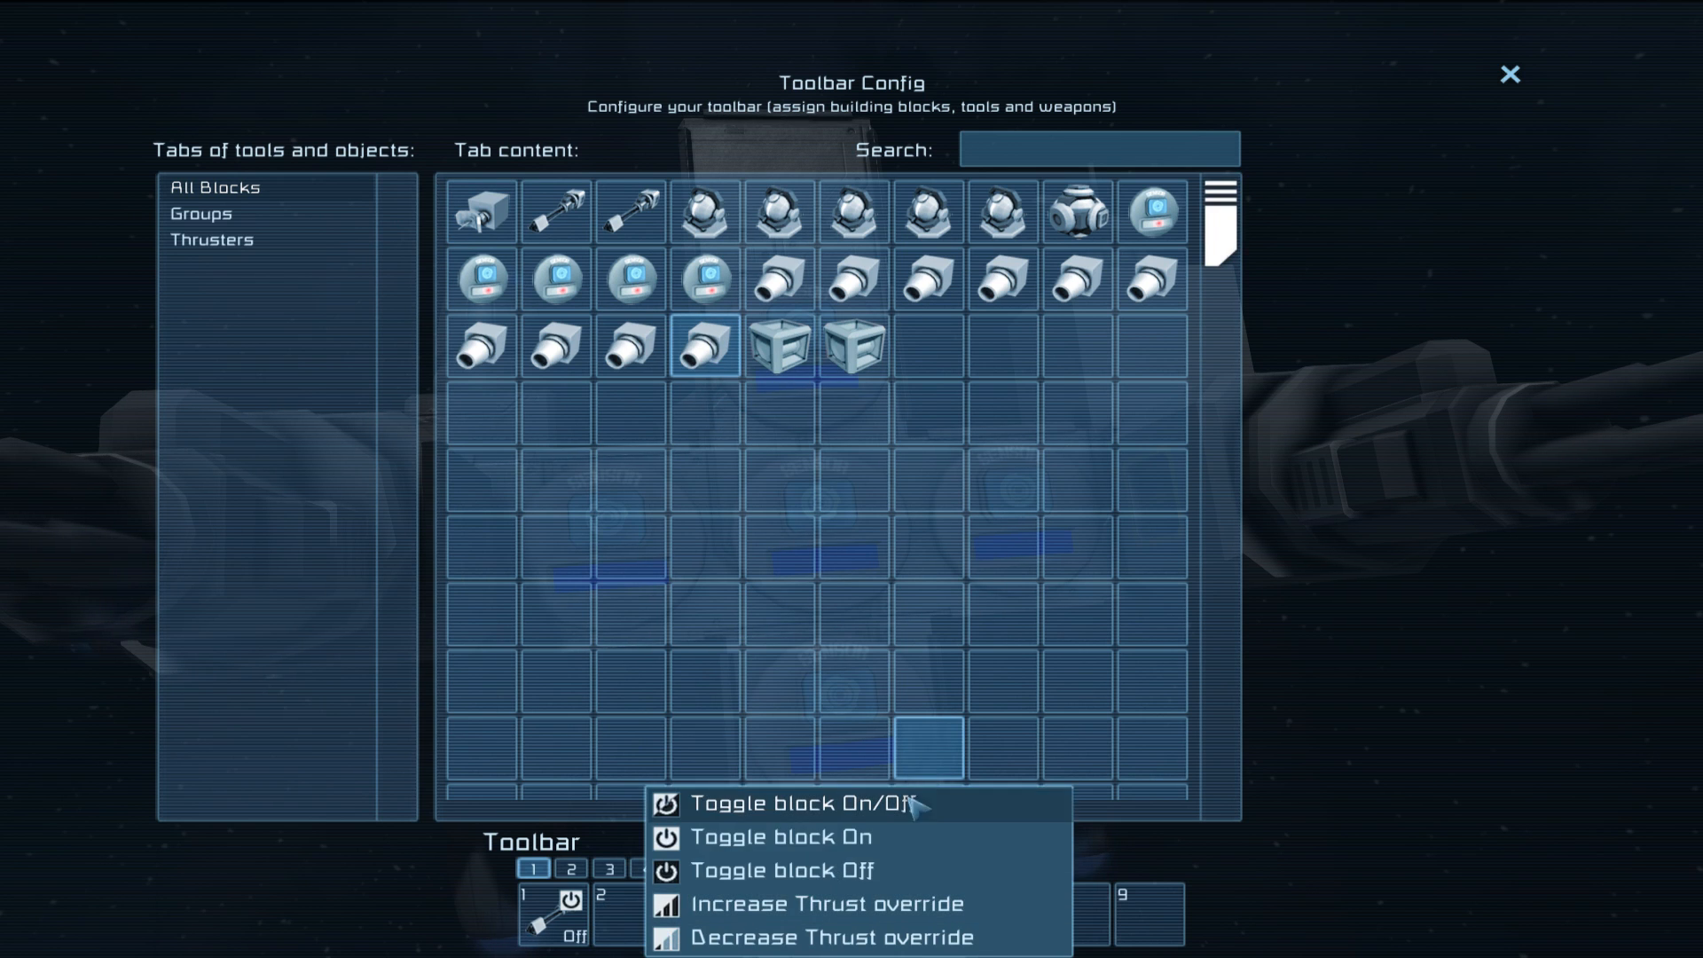
click(902, 867)
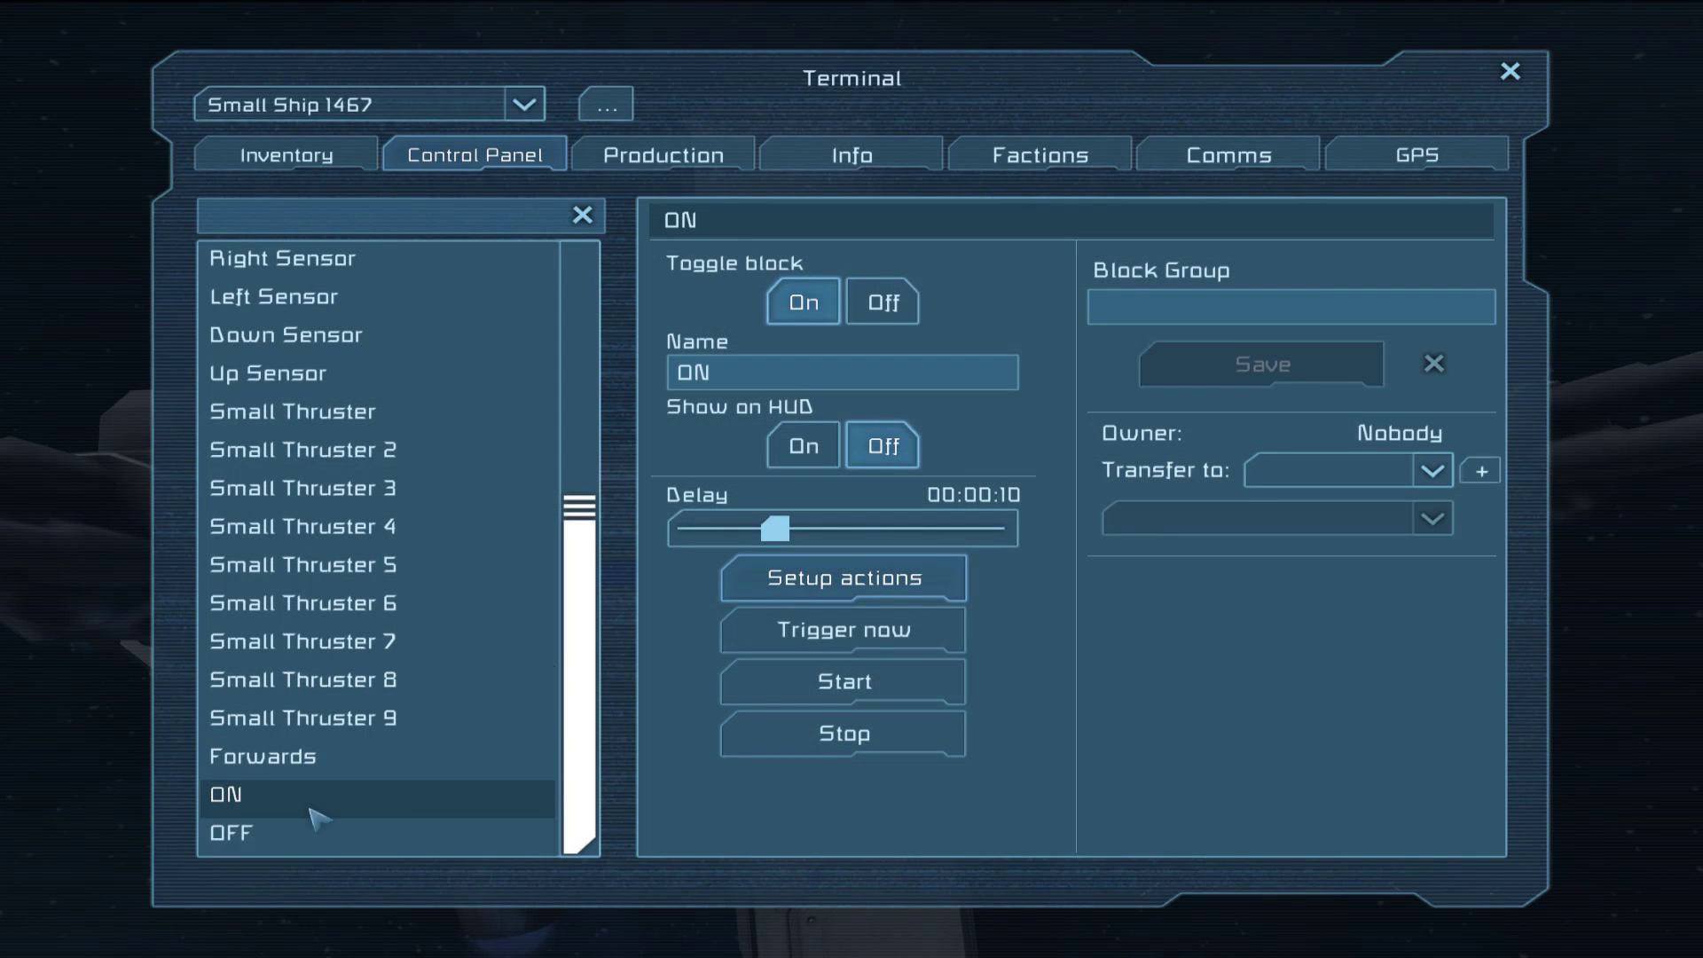
Make the OFF timer switch off the Gatlings group and the forward thruster
click(320, 828)
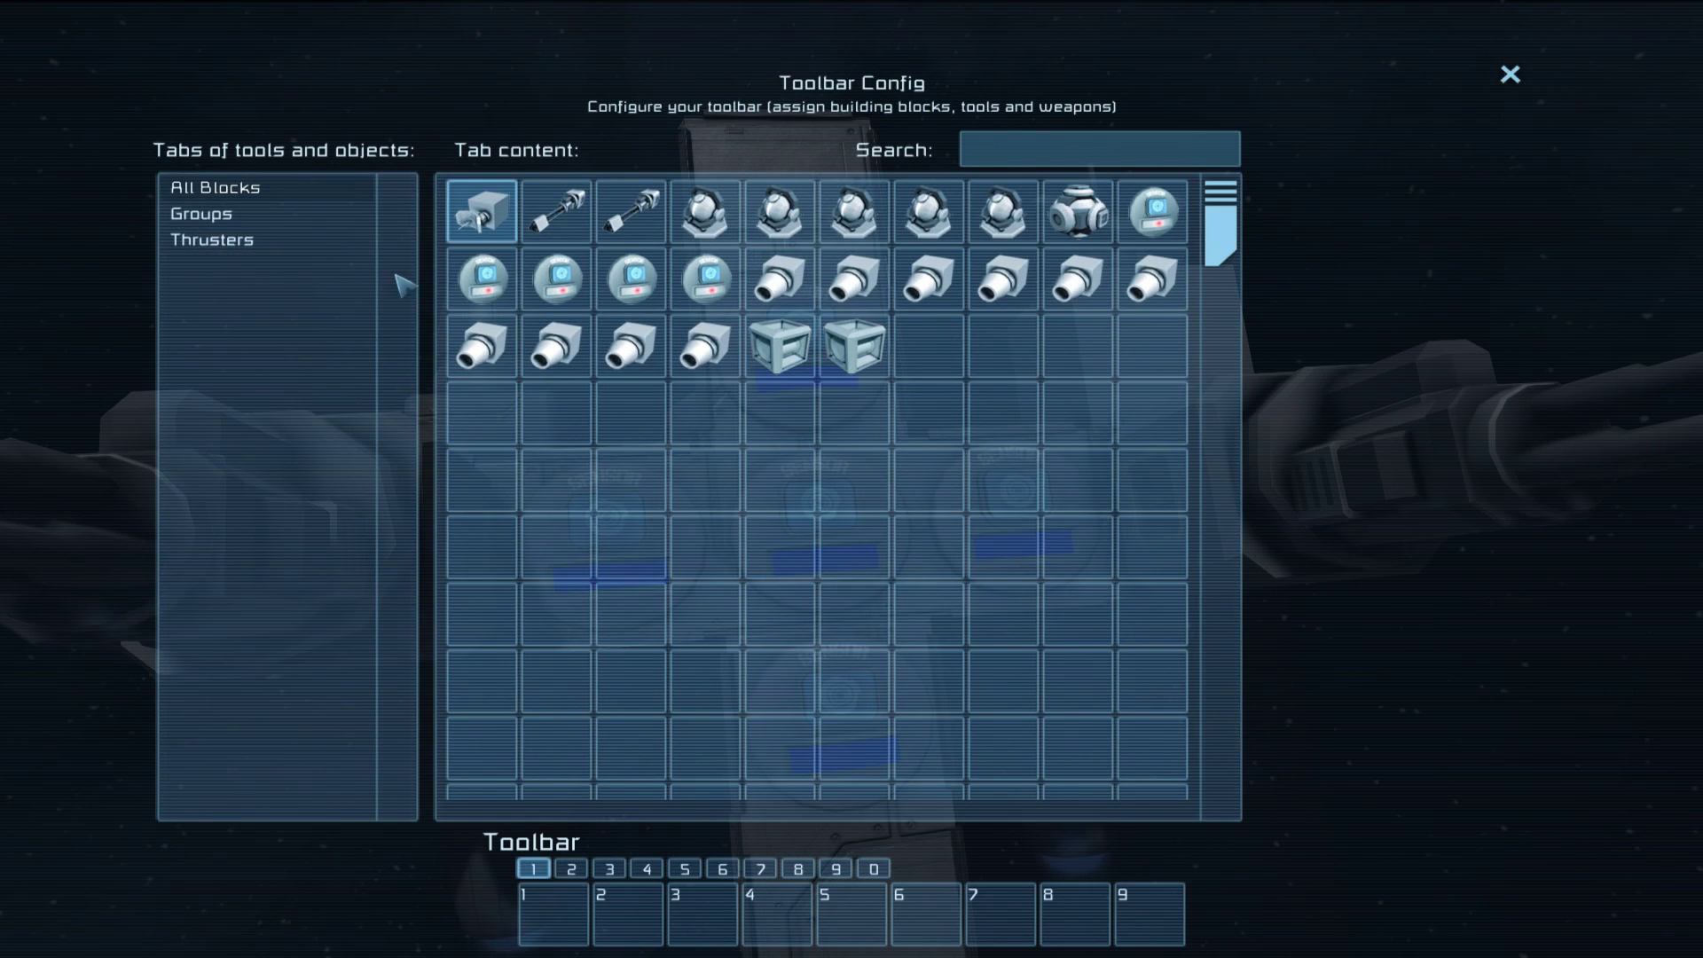
click(288, 214)
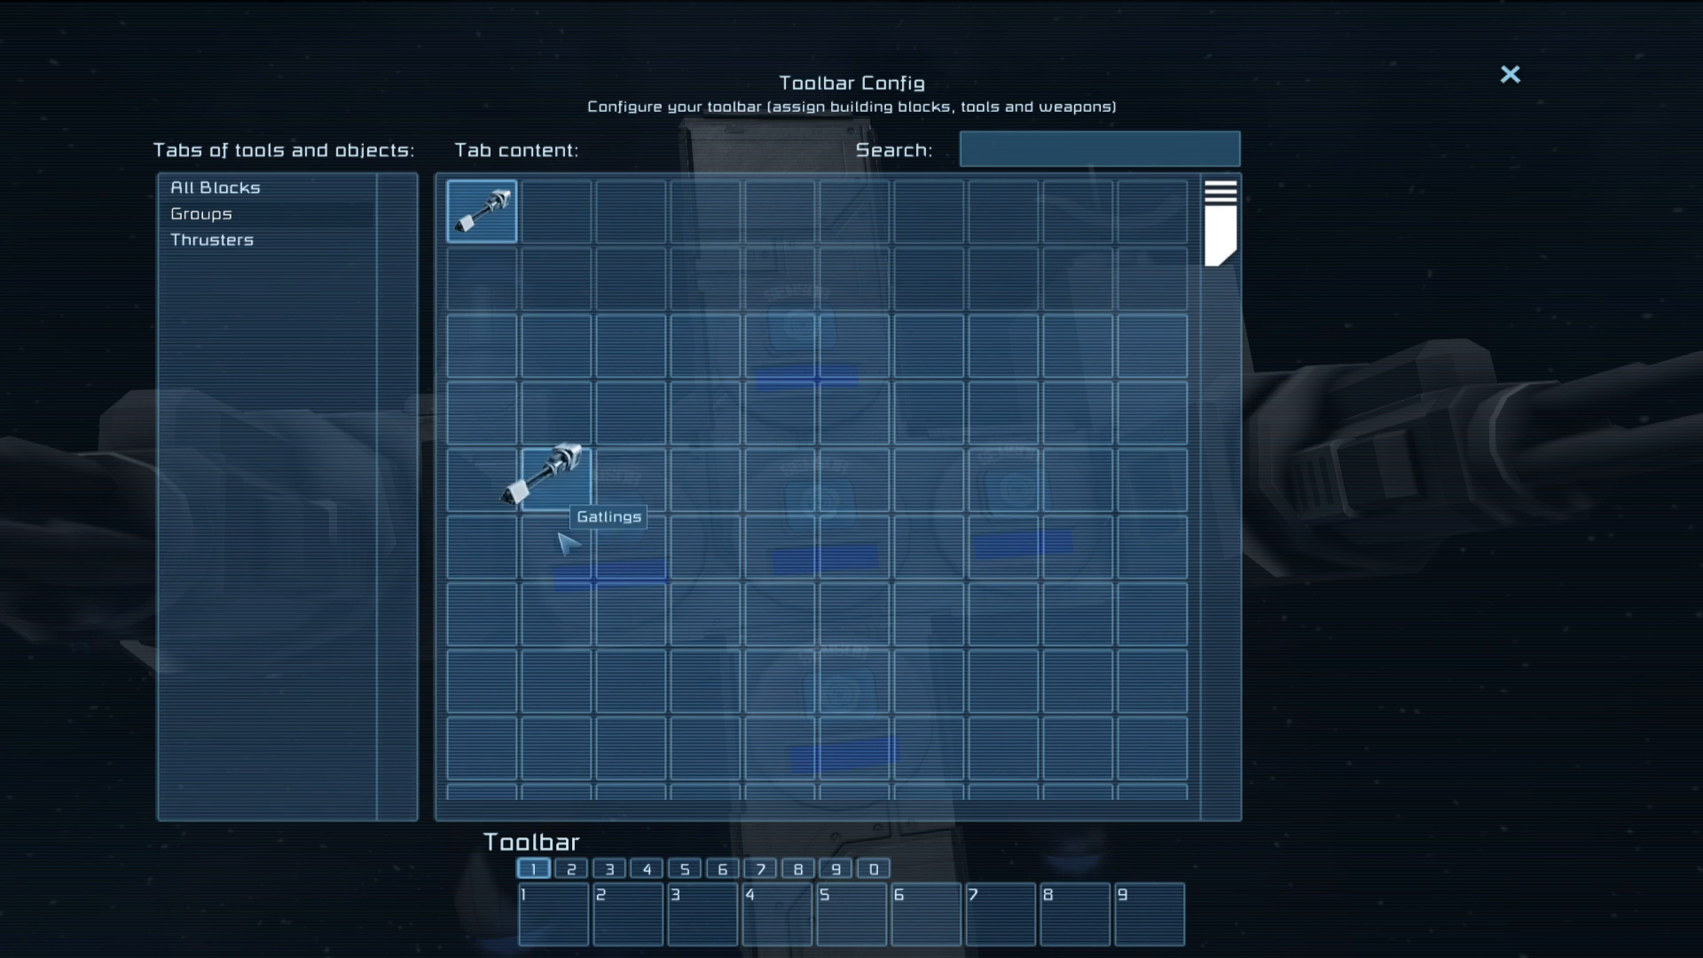
drag(562, 539, 546, 908)
click(708, 767)
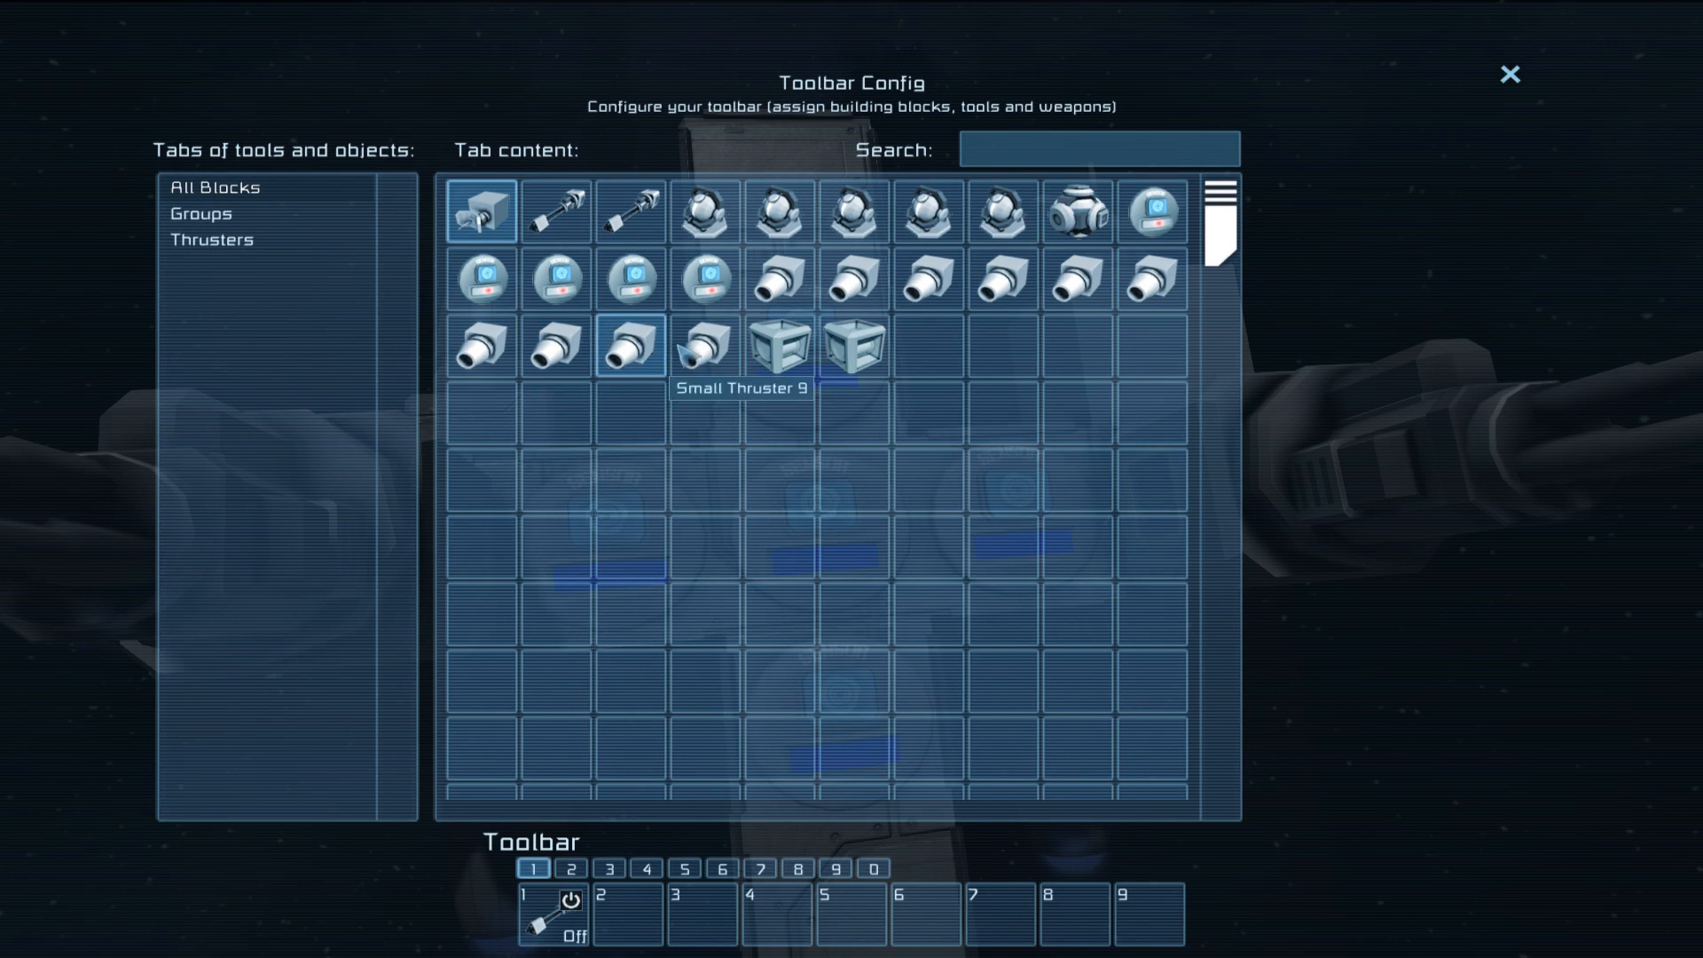
drag(717, 351, 626, 915)
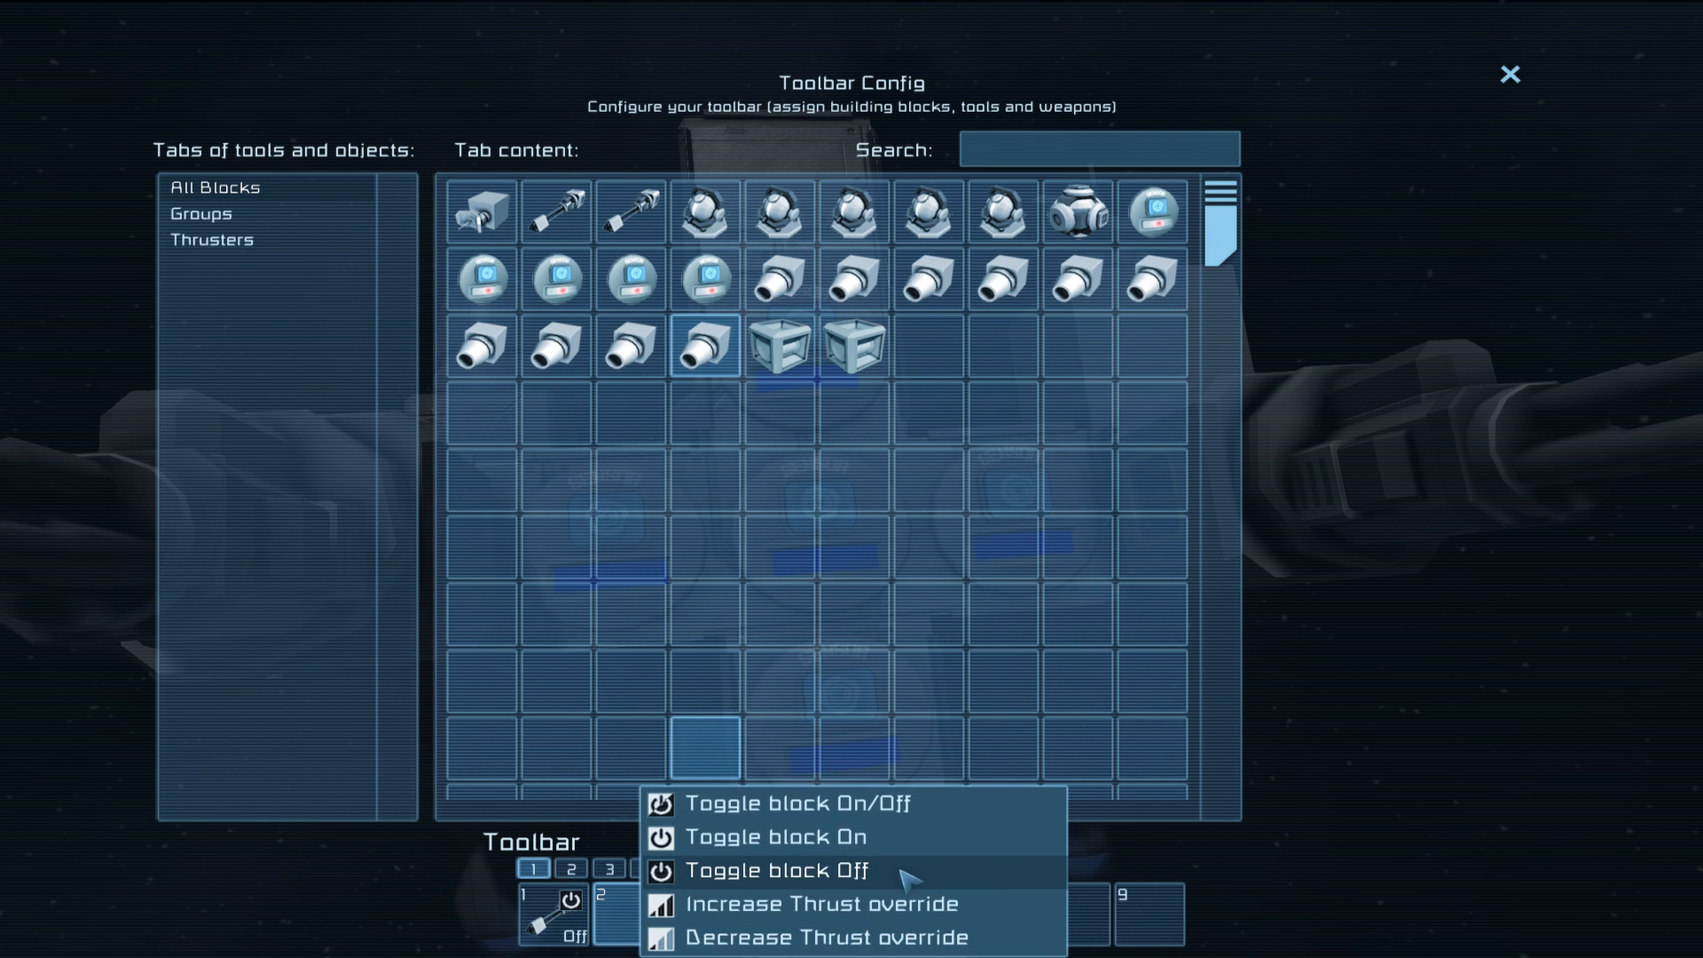
click(909, 872)
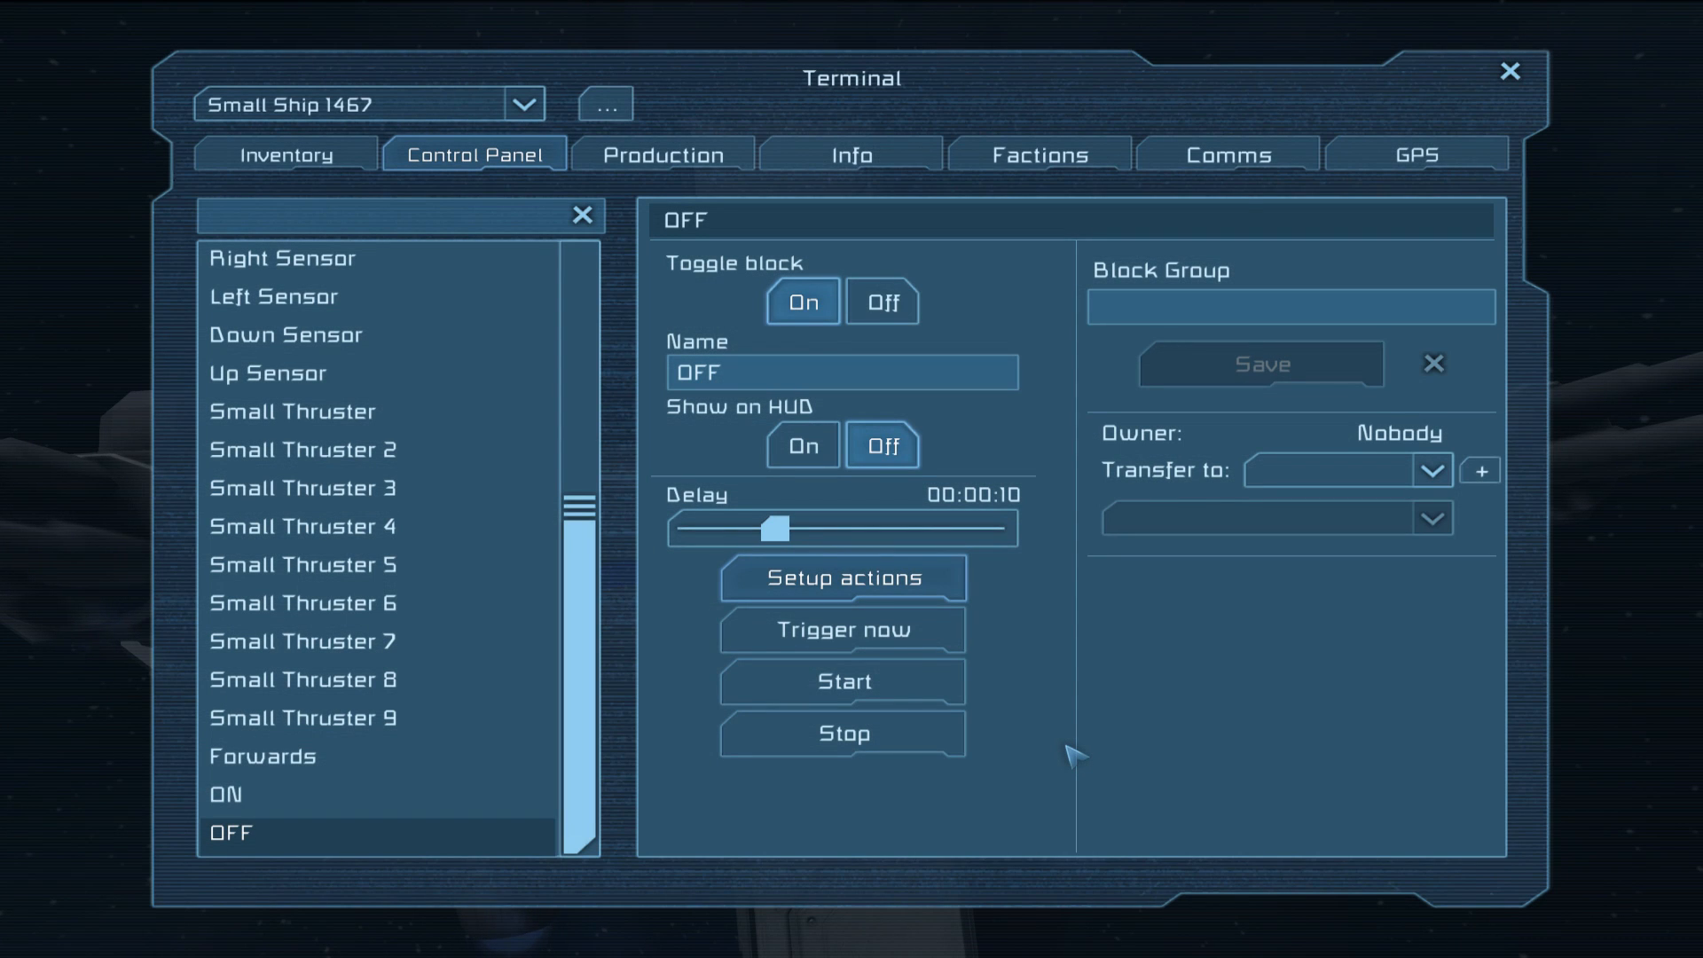
Review the drone, then reach the Center Sensor's detection actions via the OFF timer
key(Escape)
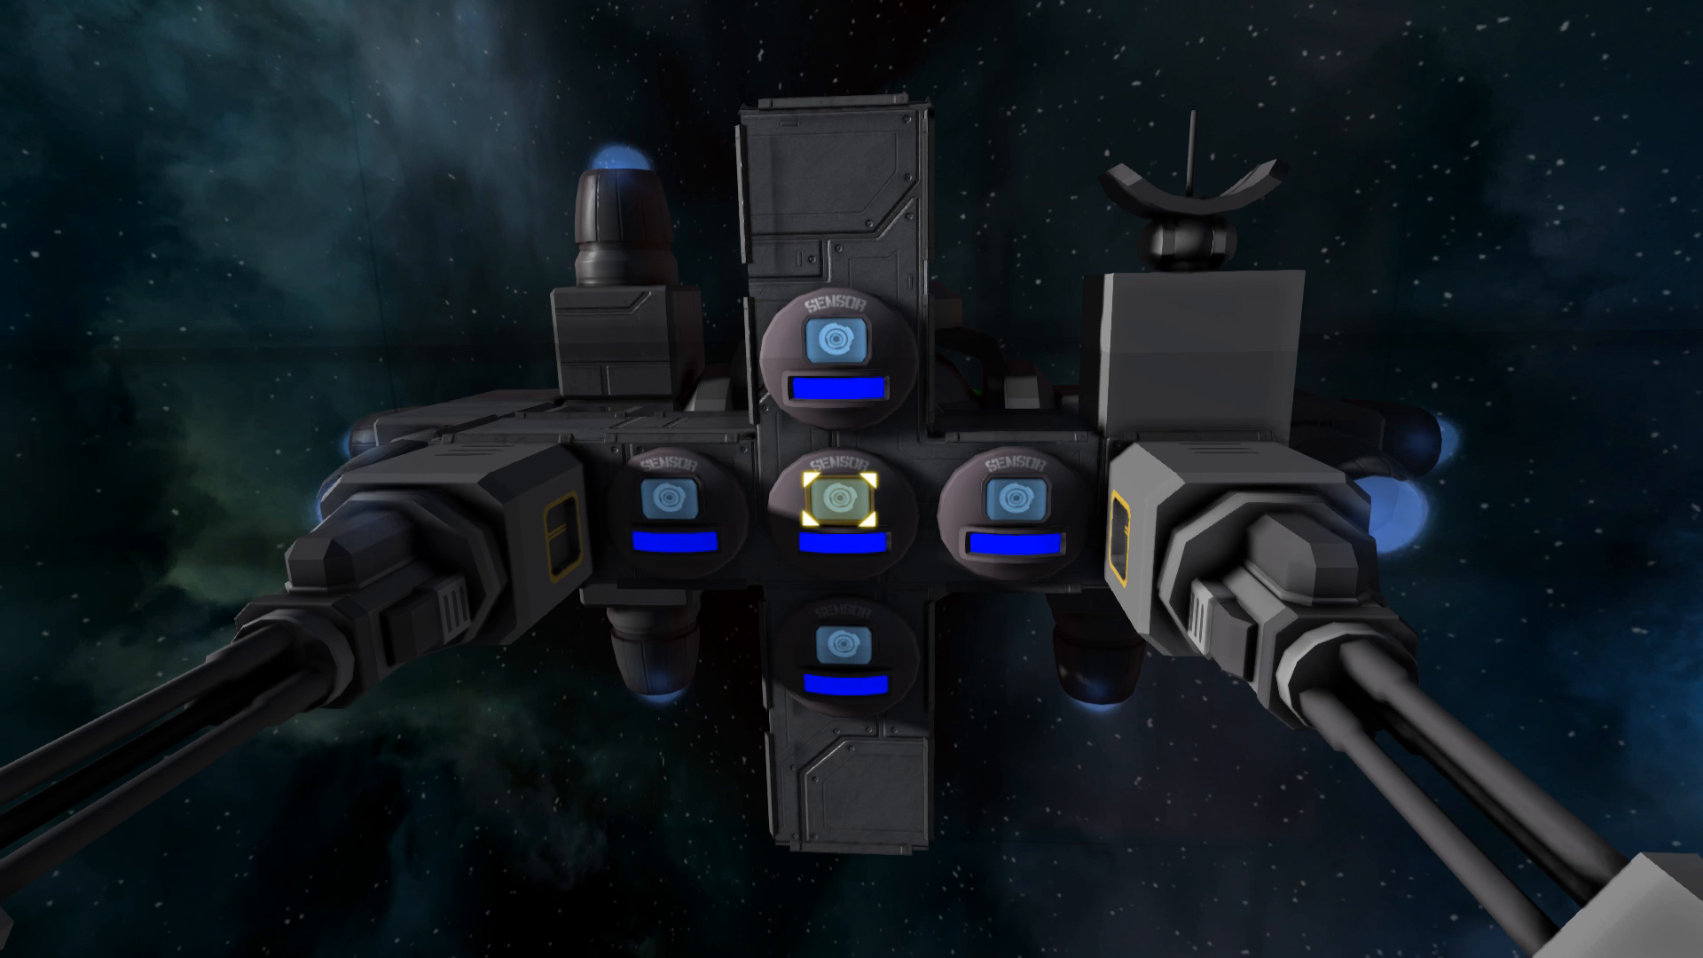
key(s)
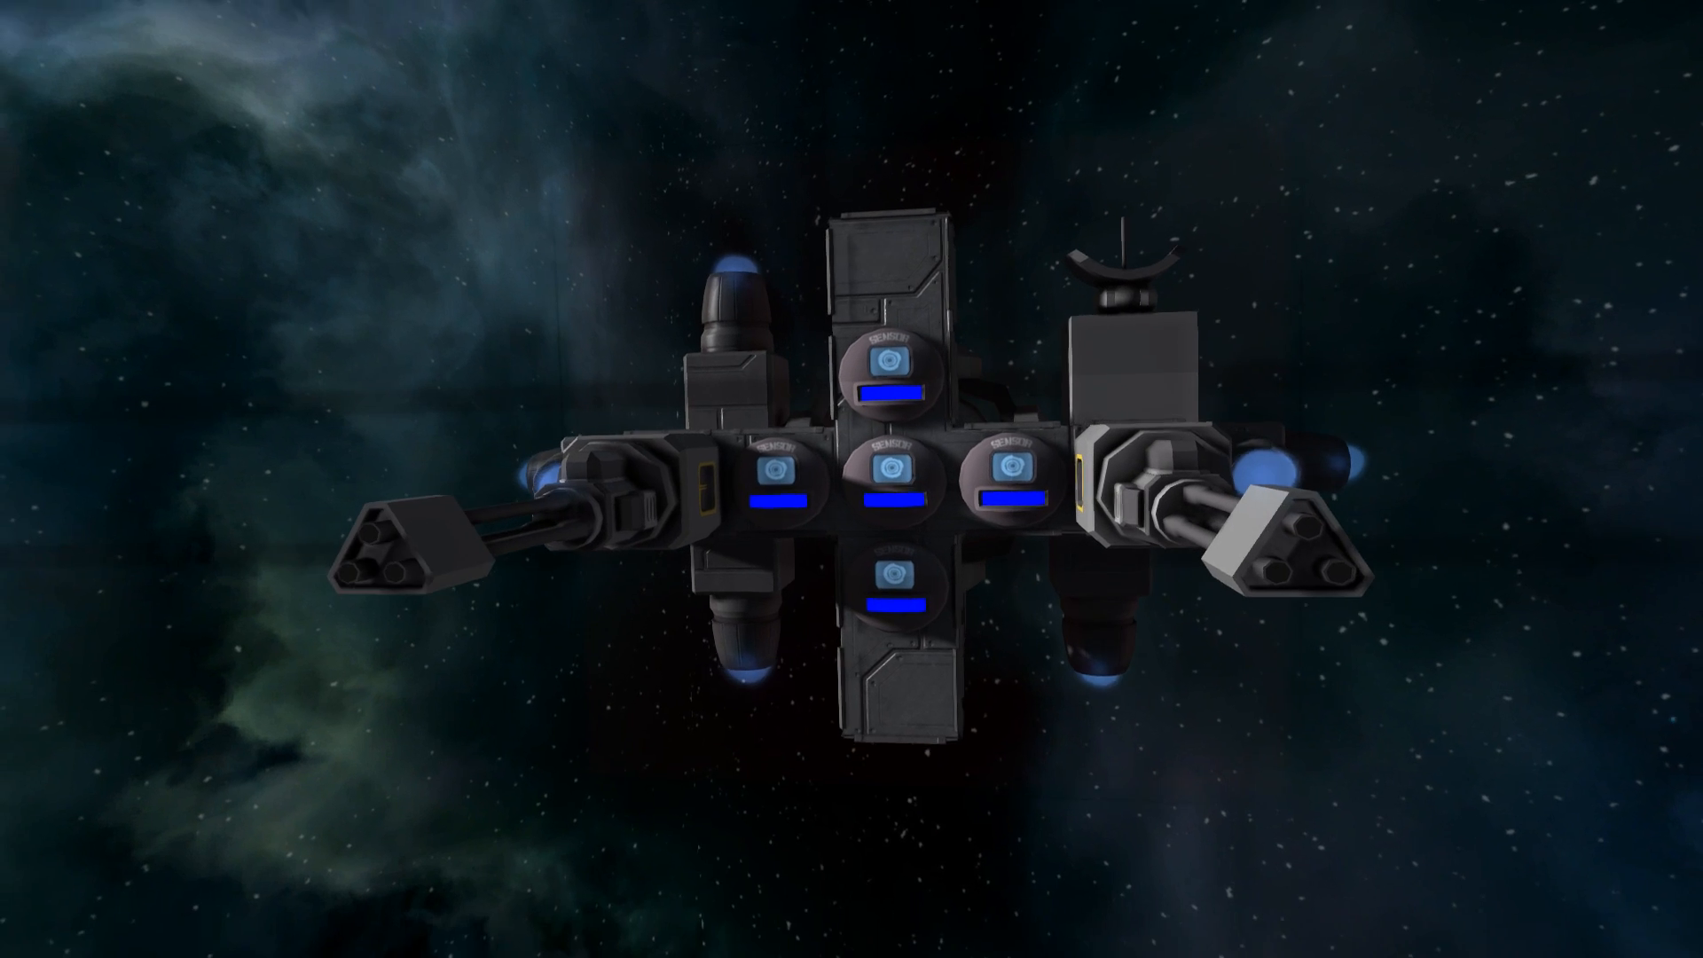
key(k)
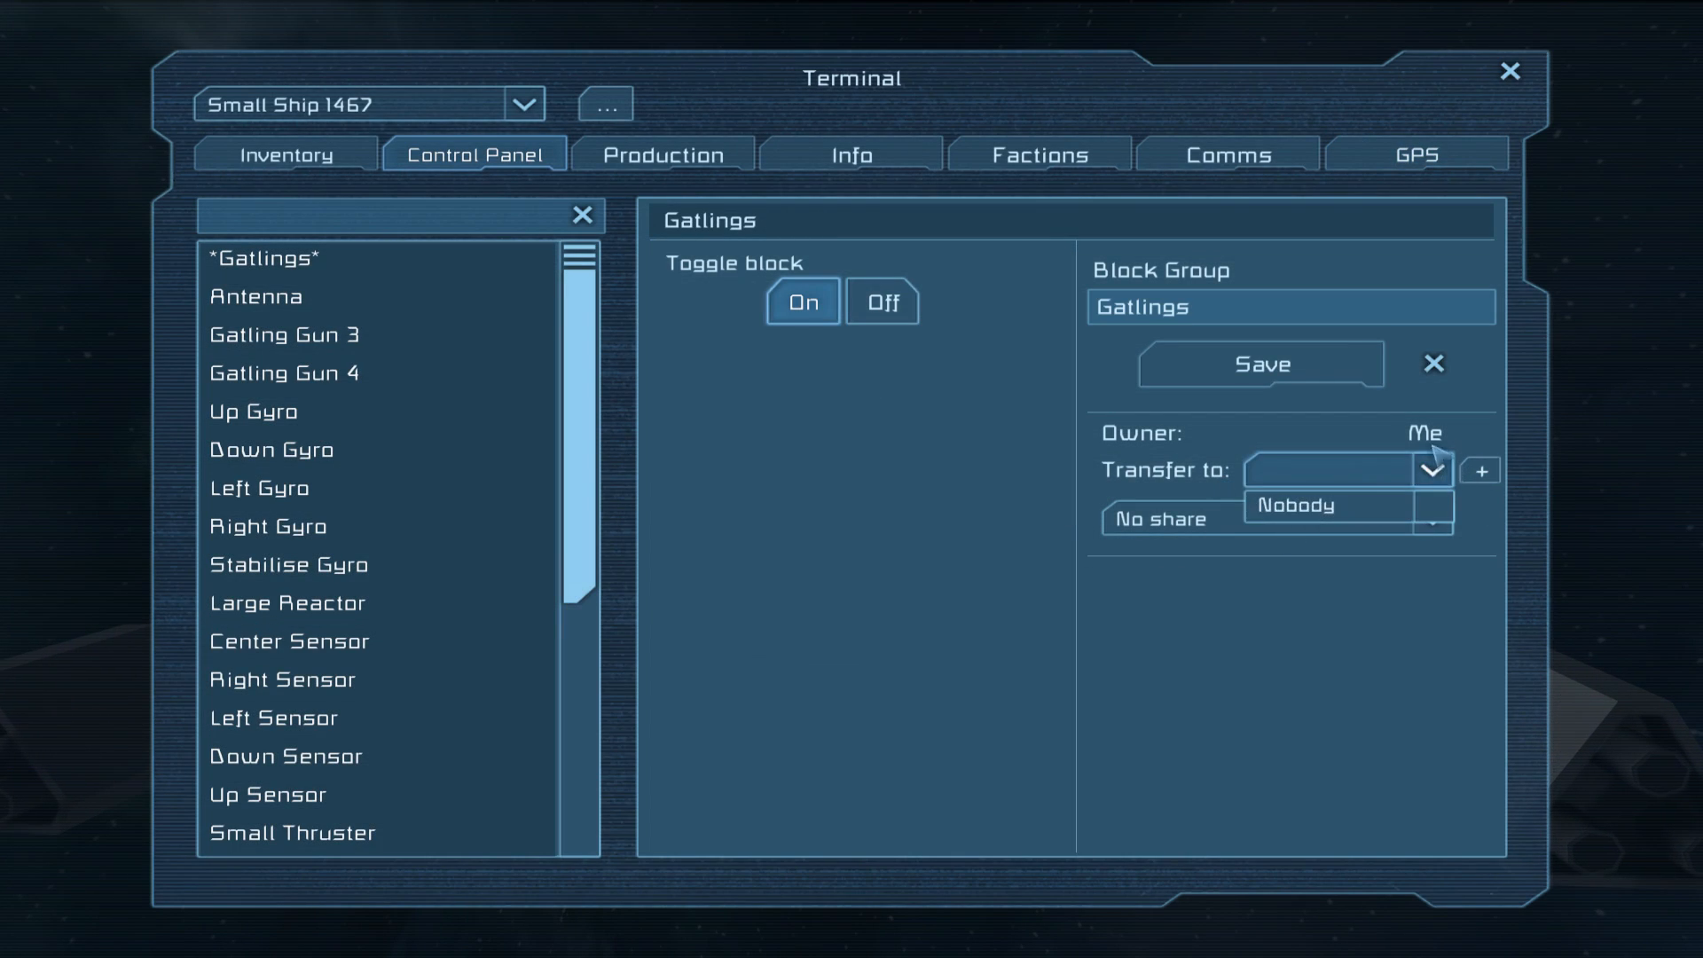
mouse_move(580, 460)
mouse_down()
mouse_move(582, 712)
mouse_move(598, 533)
mouse_up()
click(316, 831)
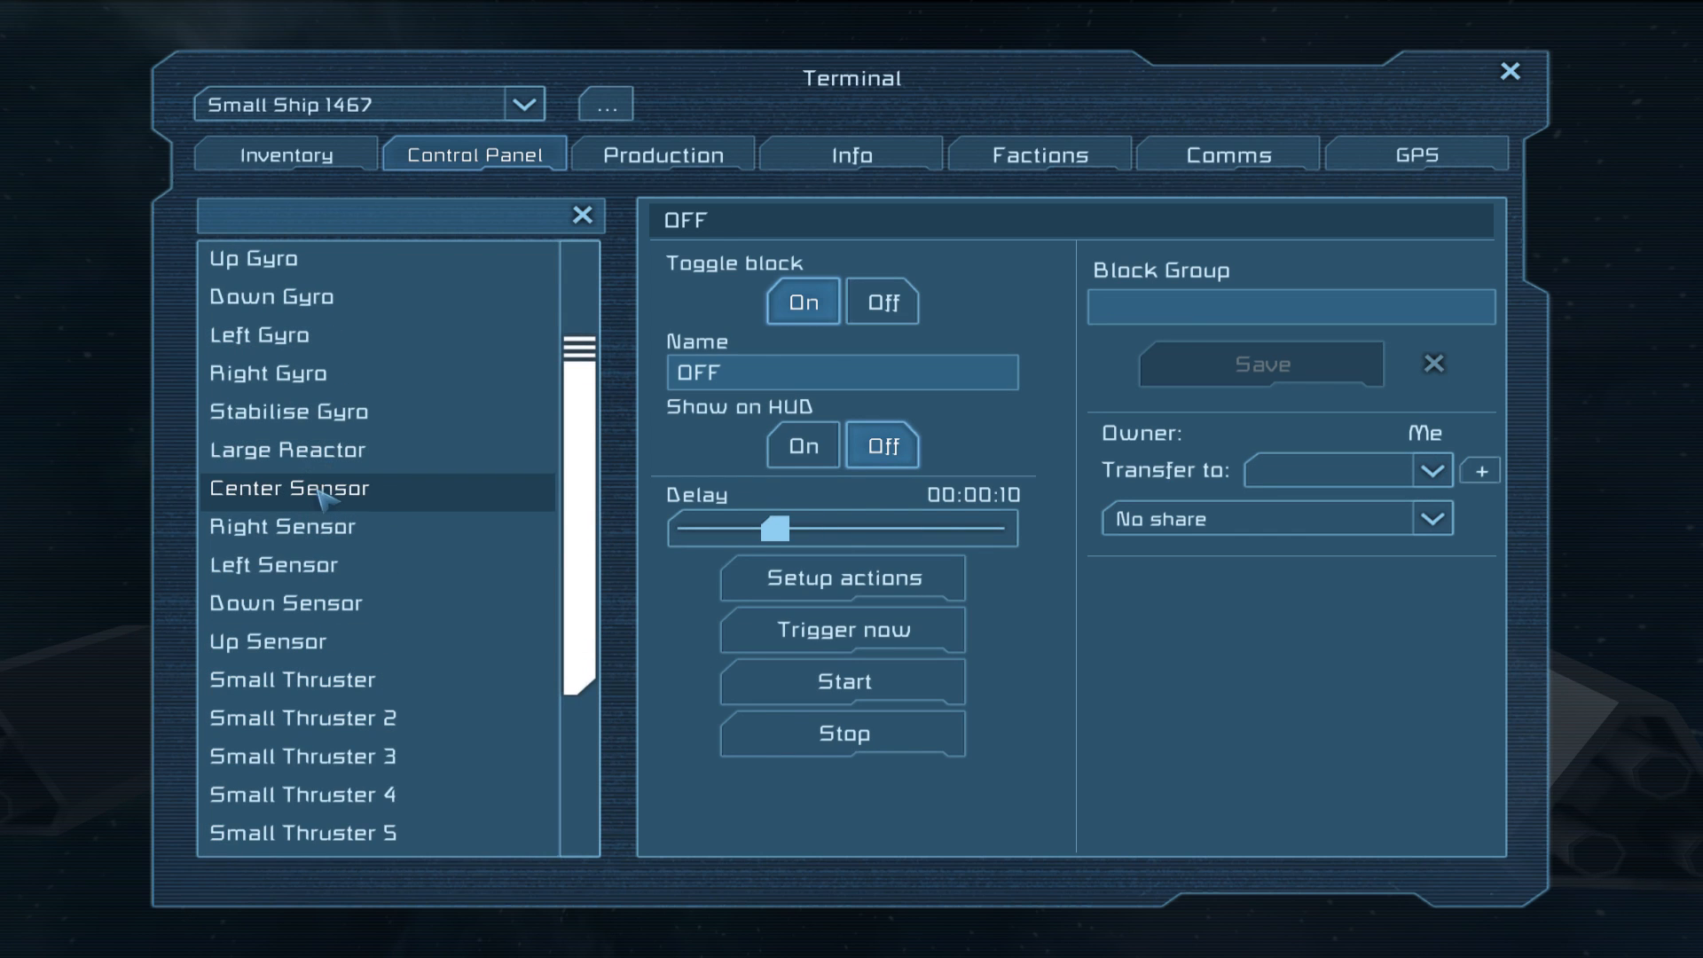
click(391, 487)
click(878, 518)
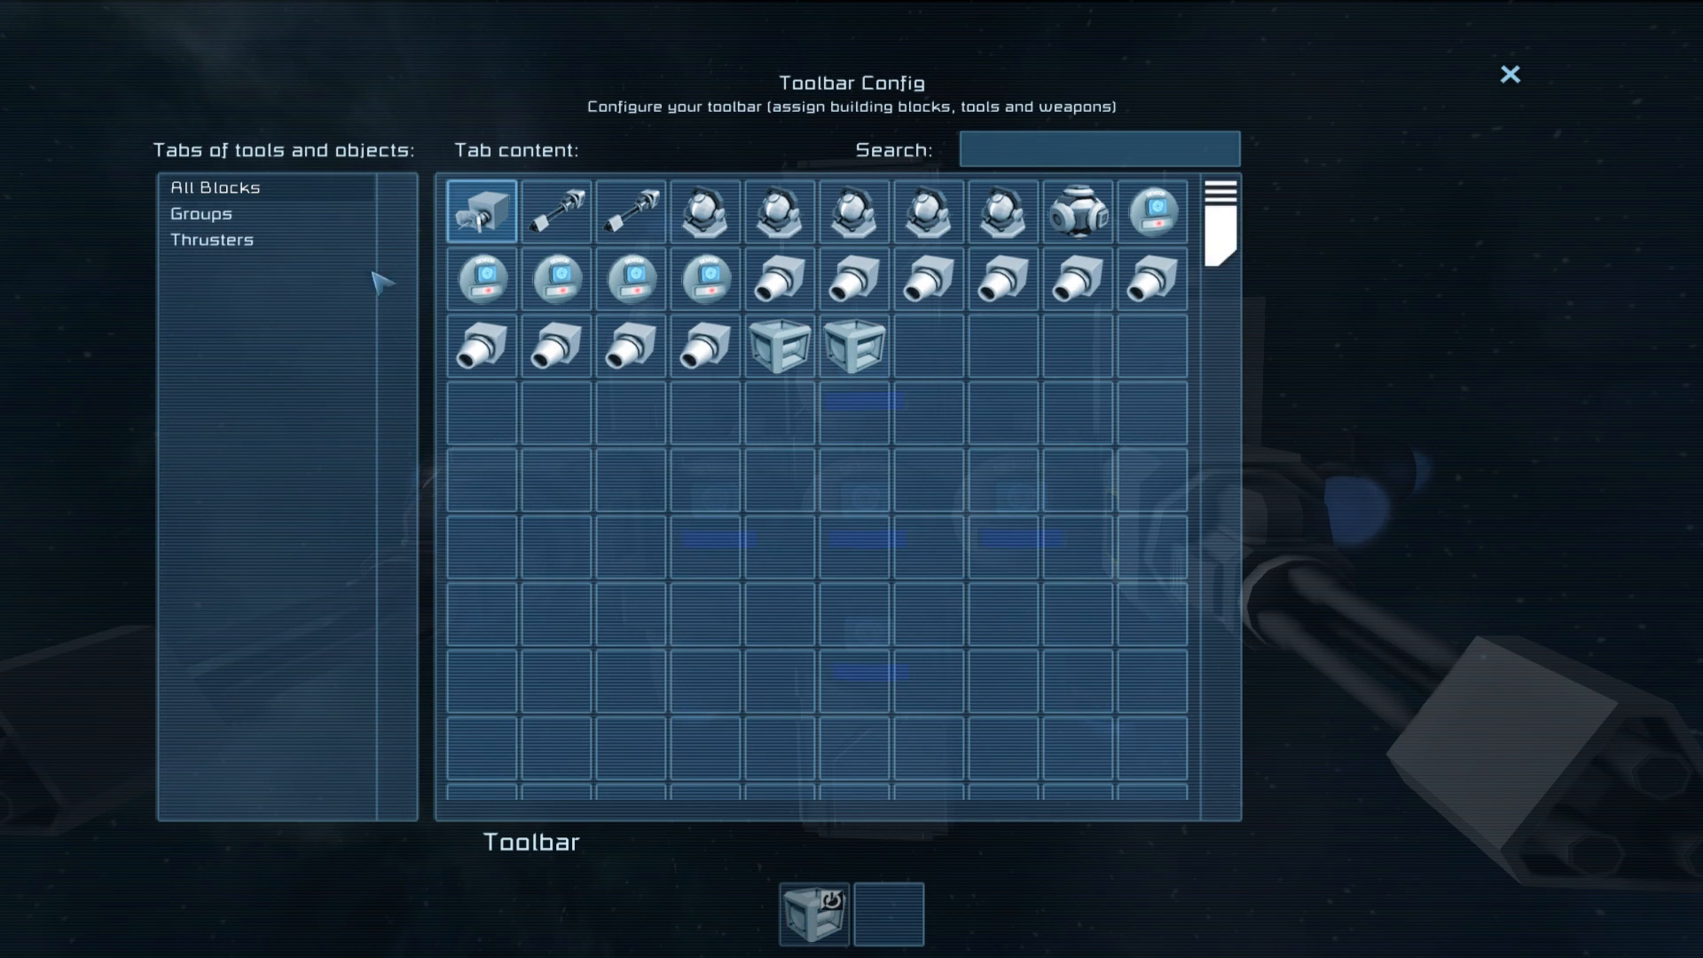
Have the Center Sensor trigger the ON timer in slot 1 and the OFF timer in slot 2
click(814, 913)
click(1022, 867)
drag(856, 348, 889, 912)
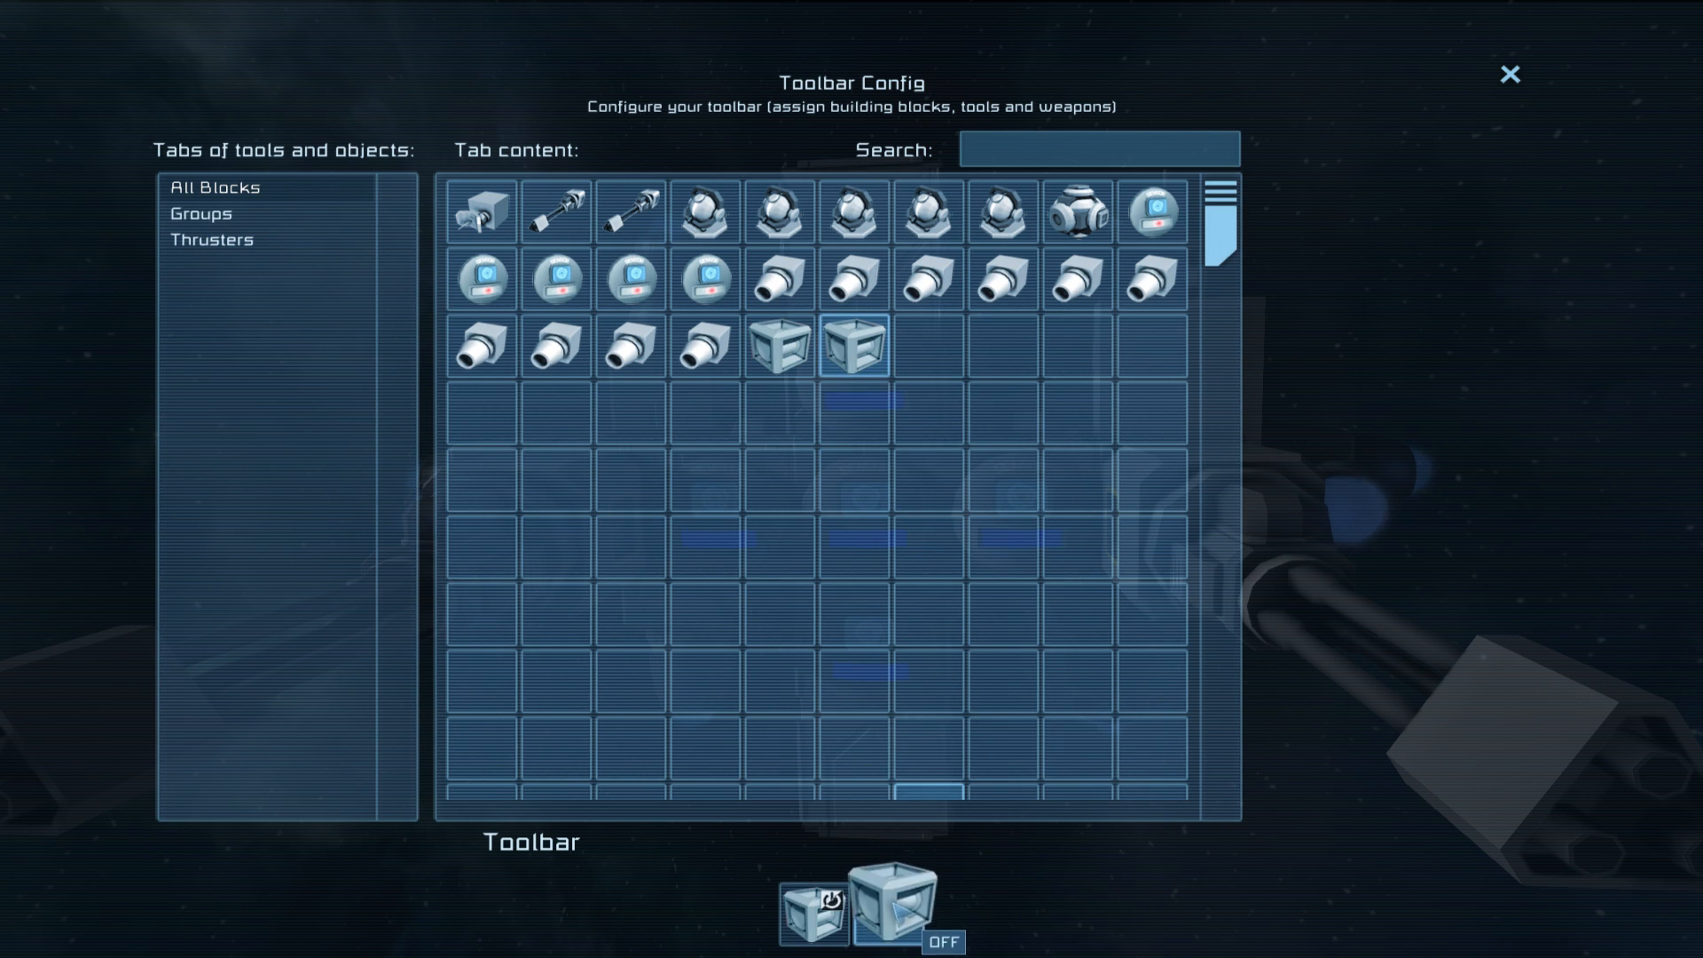
click(1092, 873)
key(Escape)
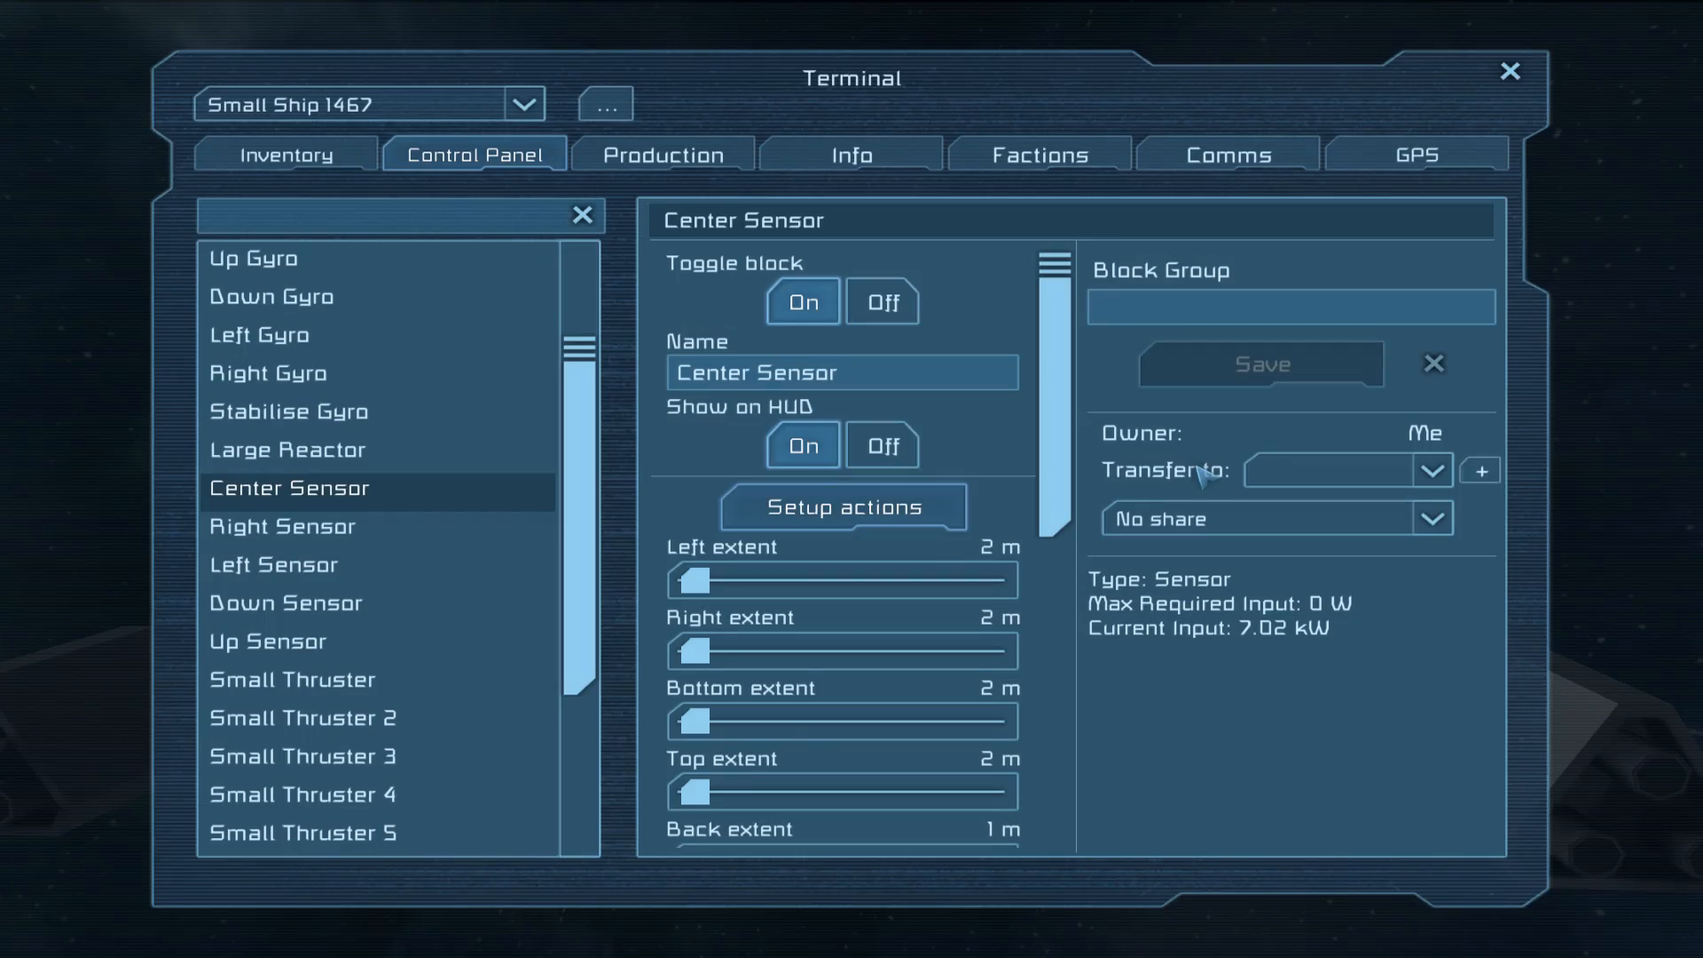